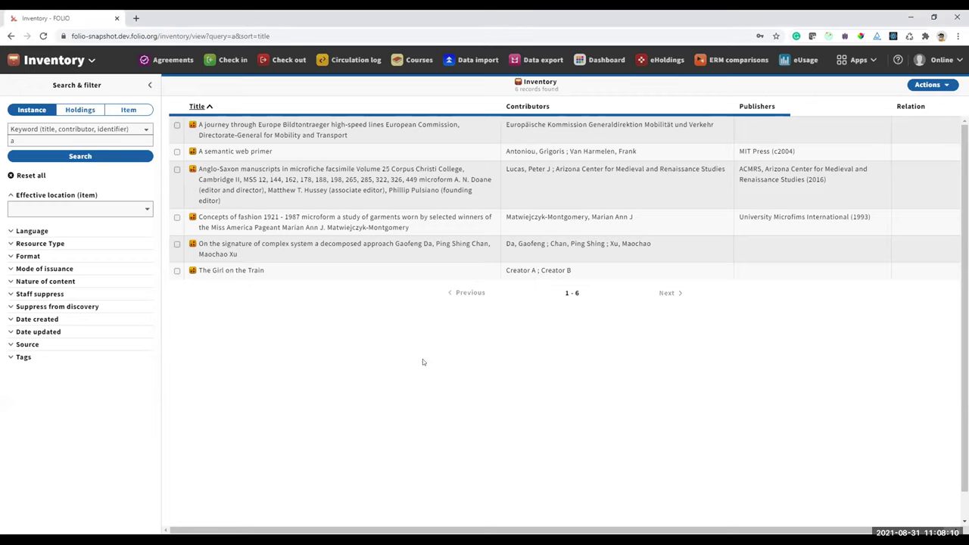
View the Inventory keyboard shortcuts list and a blank new instance form, closing each without changes.
{"action": "key", "text": "ctrl+alt+k"}
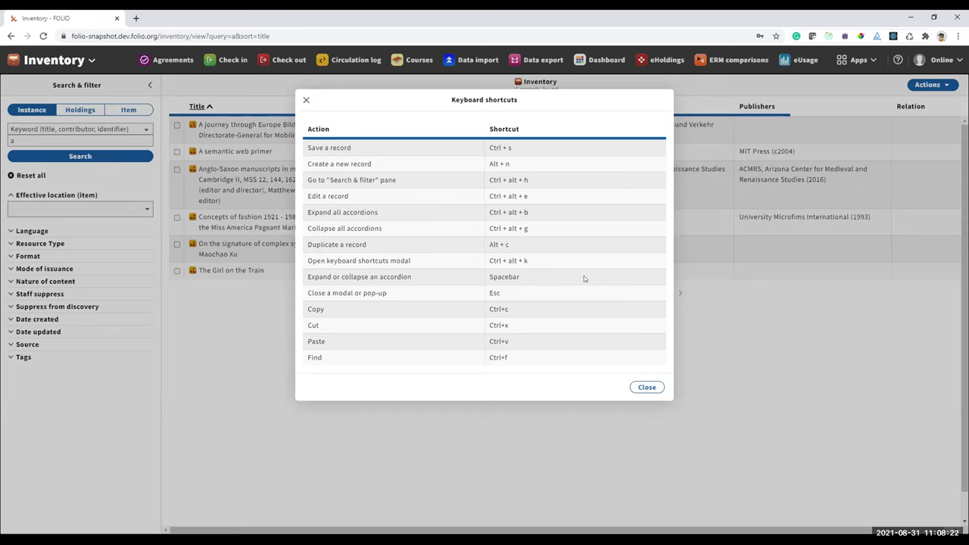
{"action": "key", "text": "Escape"}
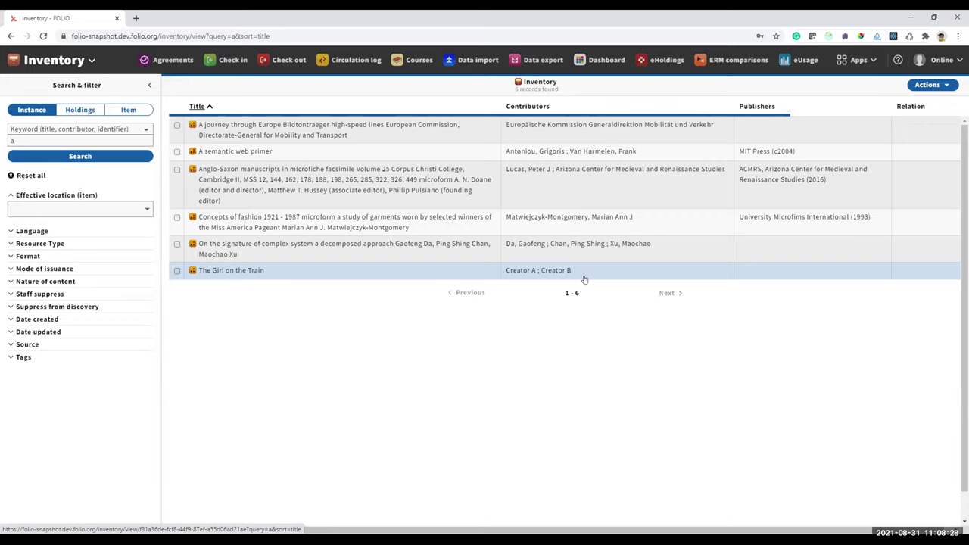
{"action": "key", "text": "alt+n"}
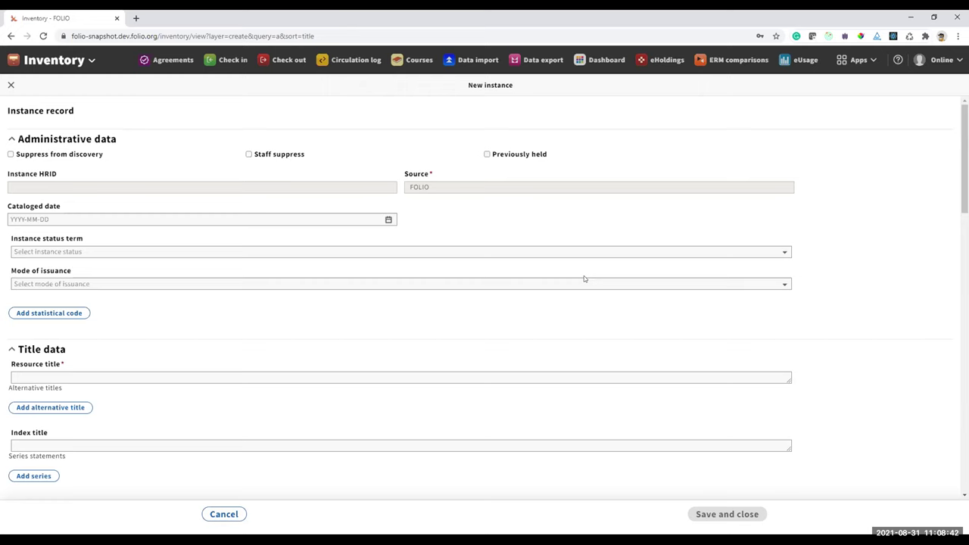
{"action": "key", "text": "Escape"}
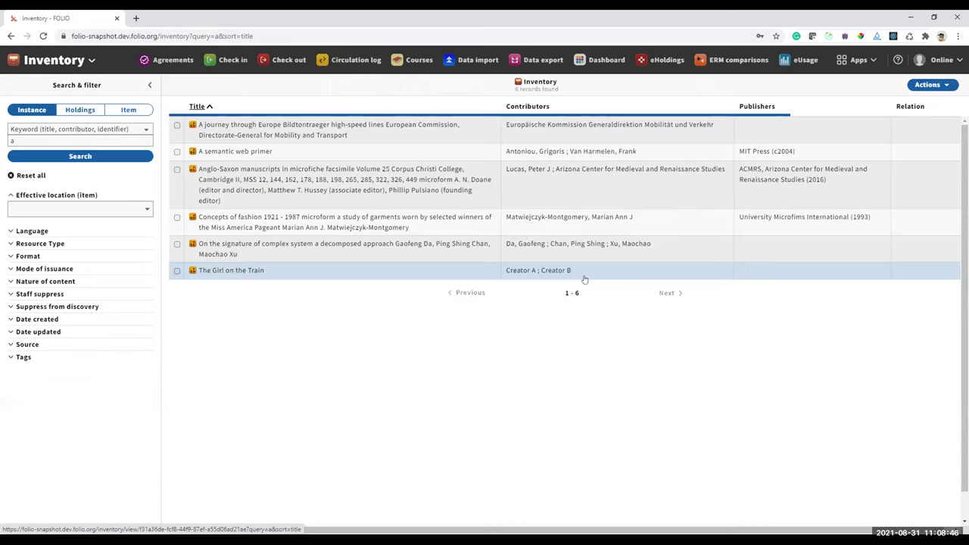
Open the "A semantic web primer" instance and start a duplicate of it, closing the prefilled form without saving.
{"action": "left_click", "coordinate": [371, 151]}
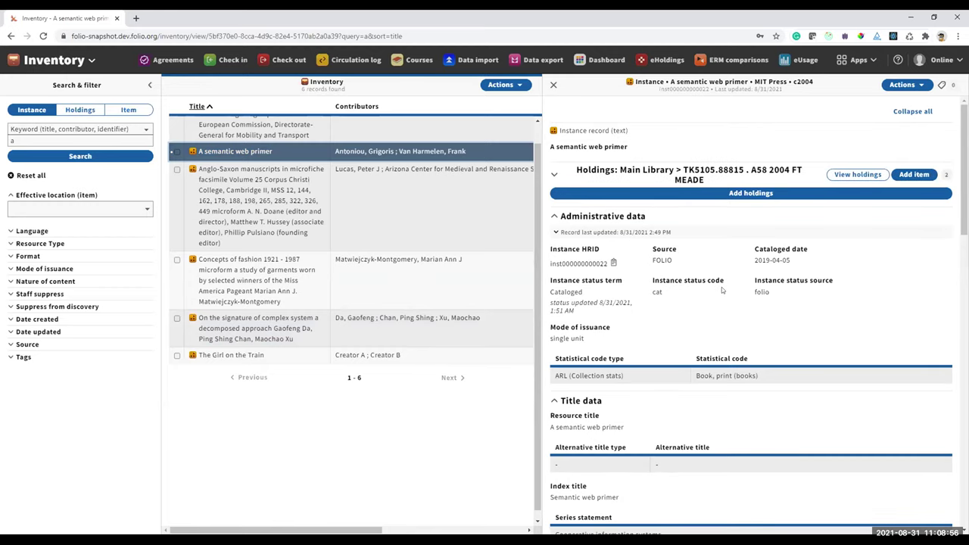
{"action": "key", "text": "alt+n"}
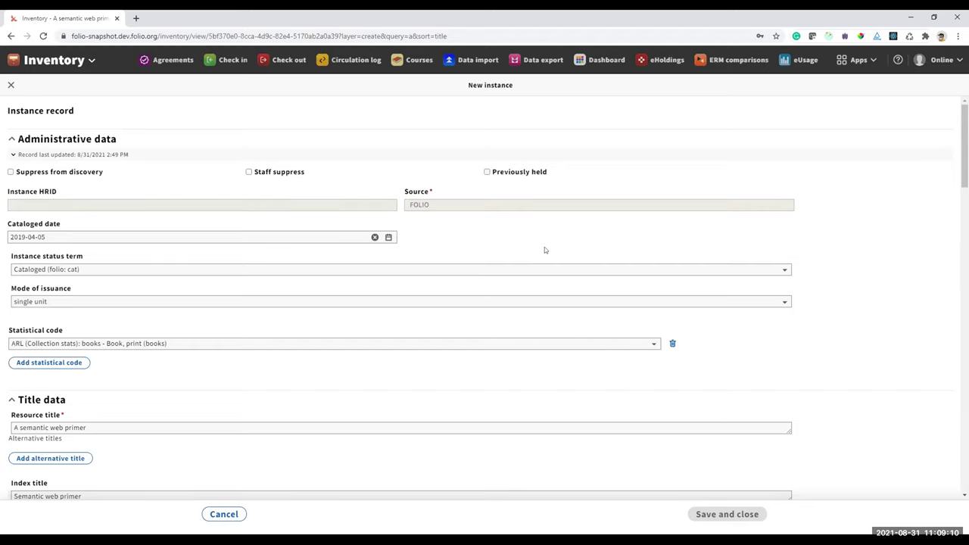
{"action": "left_click", "coordinate": [12, 85]}
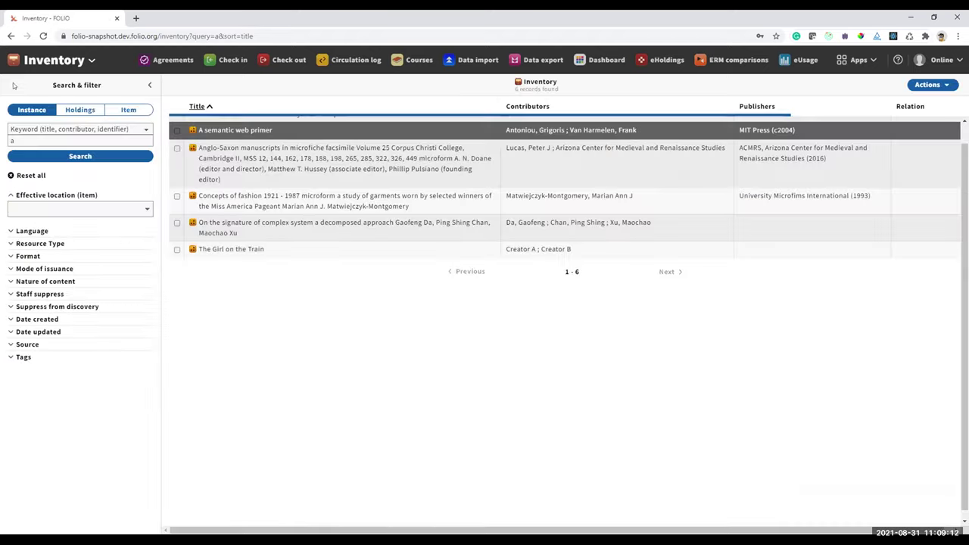
Reopen the "A semantic web primer" instance and collapse and expand all its accordions twice.
{"action": "left_click", "coordinate": [270, 137]}
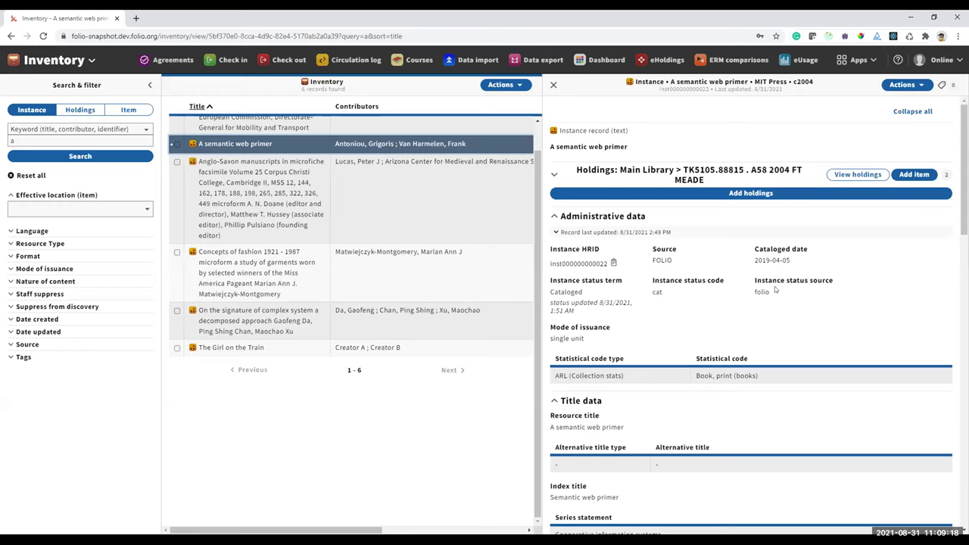
{"action": "key", "text": "ctrl+alt+g"}
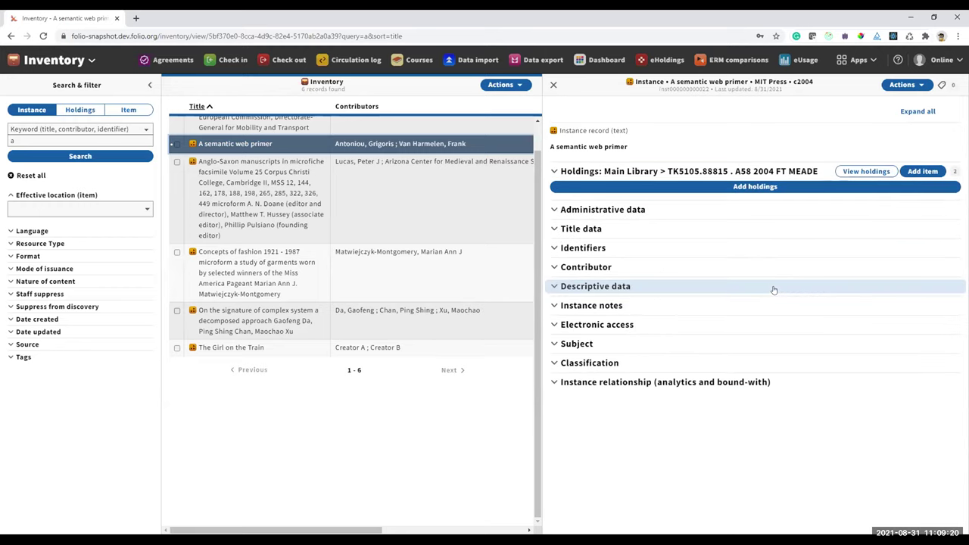
{"action": "key", "text": "ctrl+alt+b"}
{"action": "key", "text": "ctrl+alt+g"}
{"action": "key", "text": "ctrl+alt+b"}
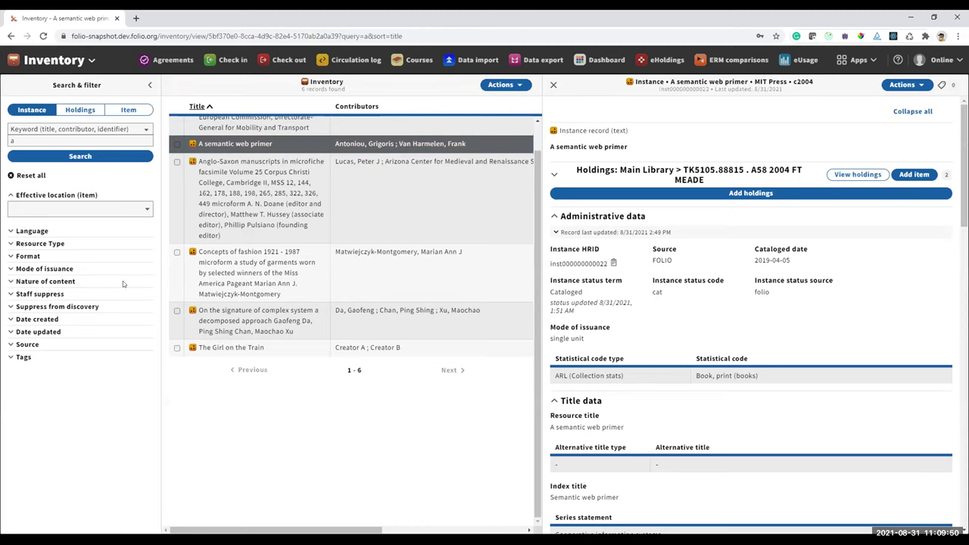
Display the keyboard shortcuts list over the instance record, close it and bring it up again from the Inventory app heading.
{"action": "key", "text": "ctrl+alt+k"}
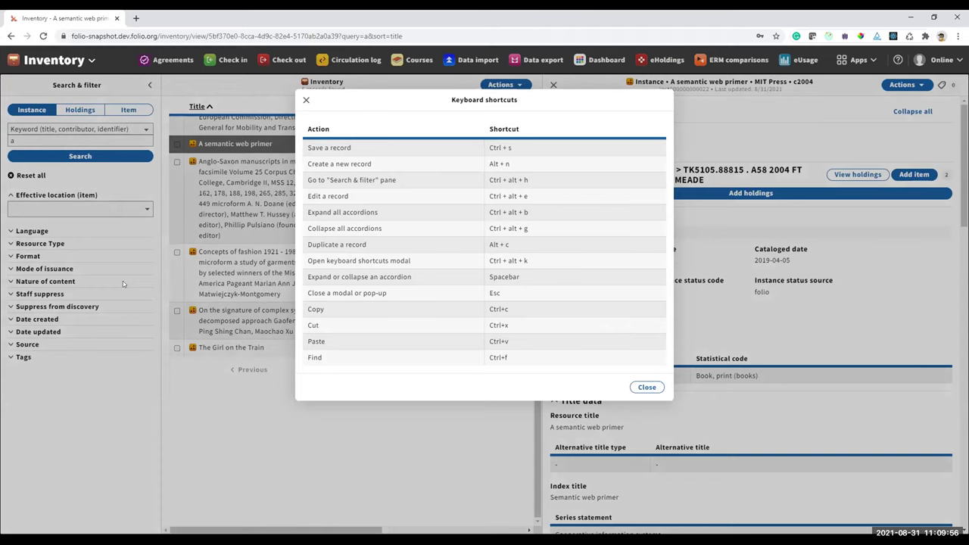
{"action": "key", "text": "Escape"}
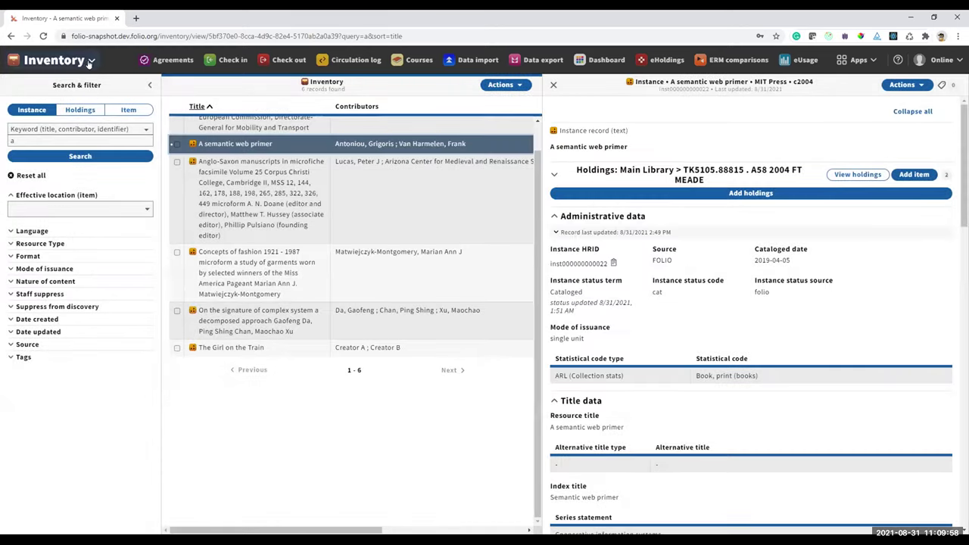
{"action": "left_click", "coordinate": [89, 63]}
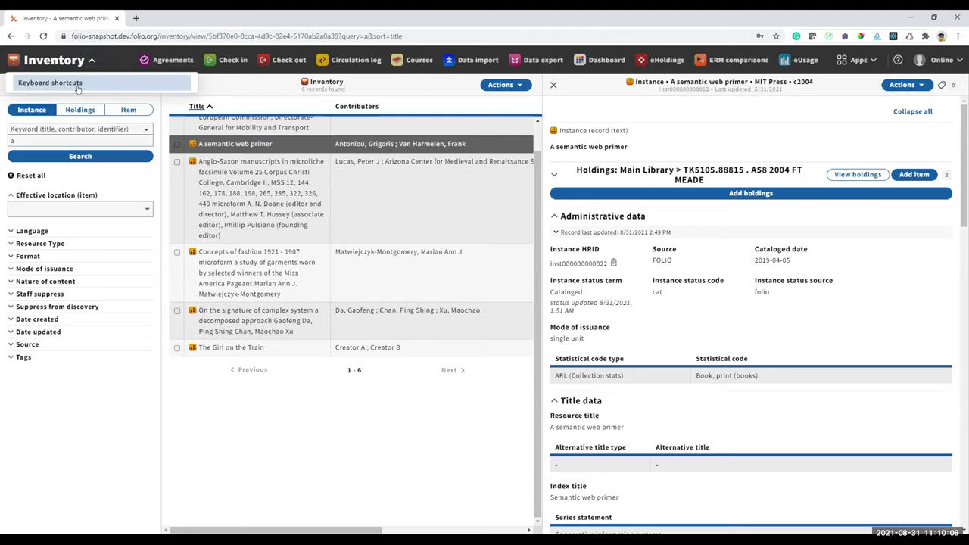
{"action": "left_click", "coordinate": [78, 85]}
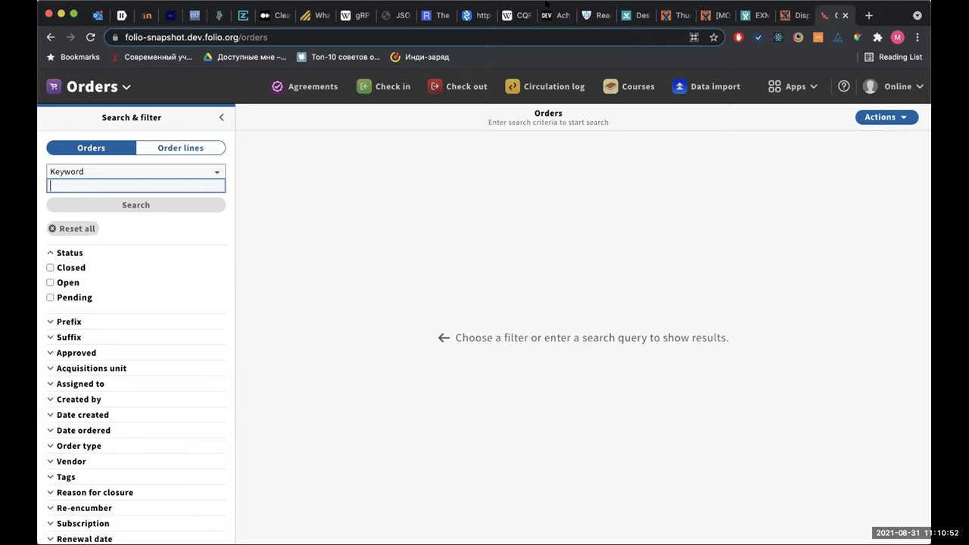
In the Orders app, create and save a one-time purchase order with the active organization Amazon.com as vendor.
{"action": "left_click", "coordinate": [390, 217]}
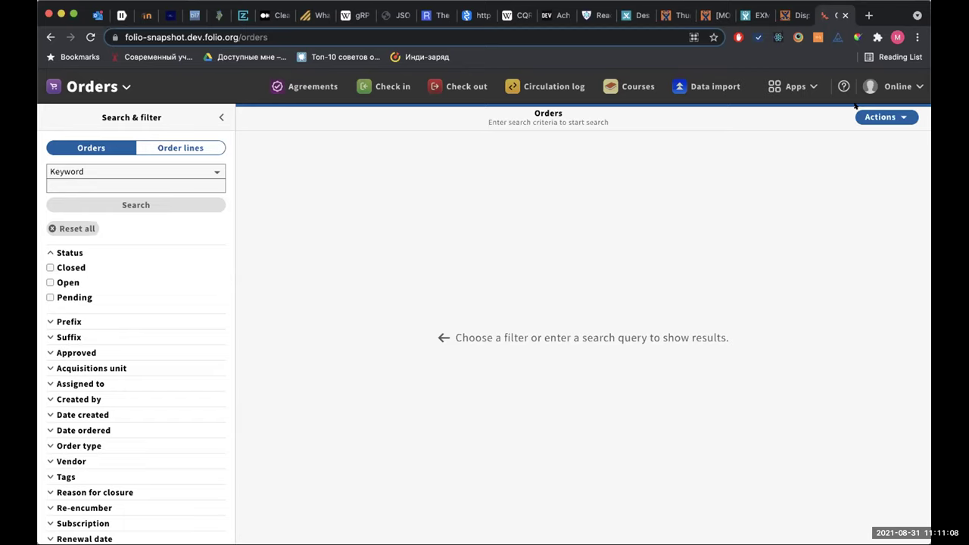
{"action": "left_click", "coordinate": [887, 118]}
{"action": "left_click", "coordinate": [766, 137]}
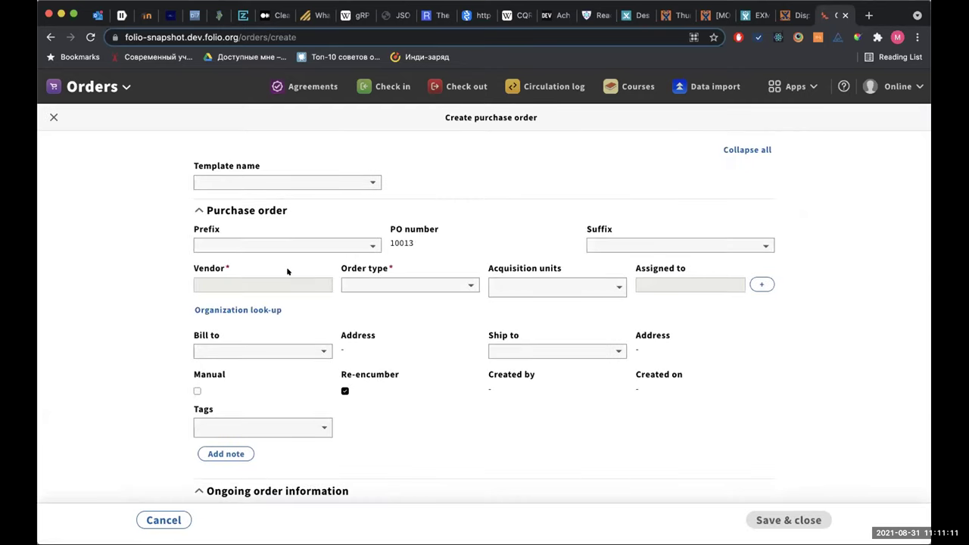
{"action": "left_click", "coordinate": [264, 314]}
{"action": "left_click", "coordinate": [189, 279]}
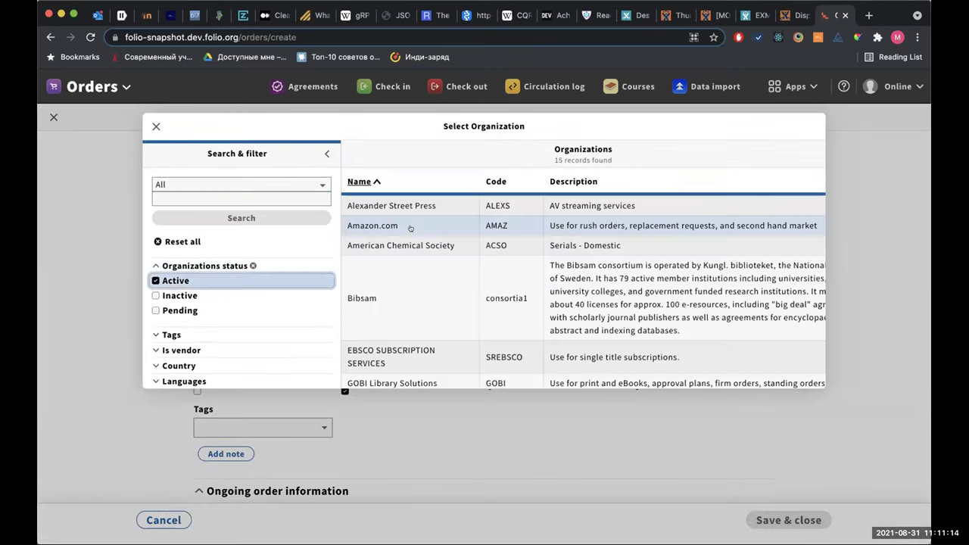
{"action": "left_click", "coordinate": [407, 230]}
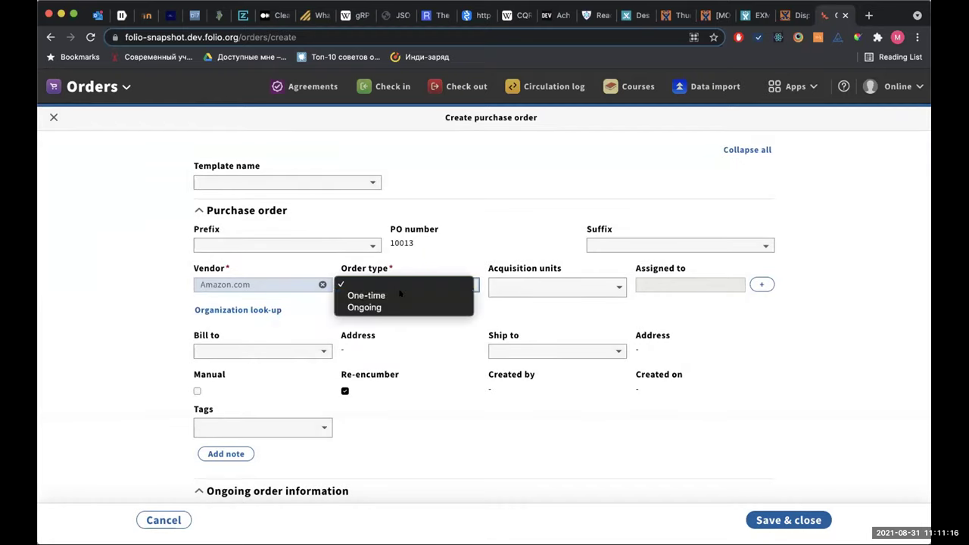
{"action": "left_click", "coordinate": [366, 295]}
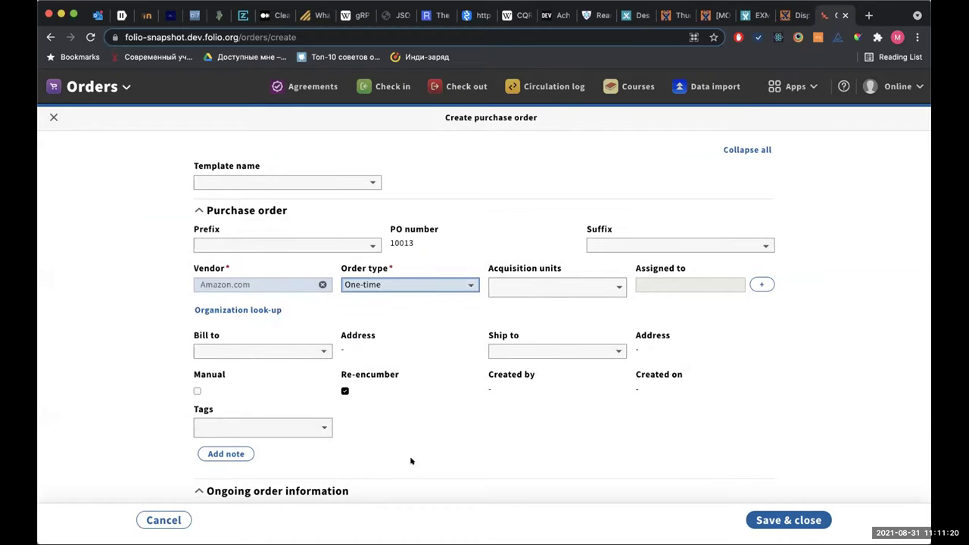
{"action": "left_click", "coordinate": [796, 521]}
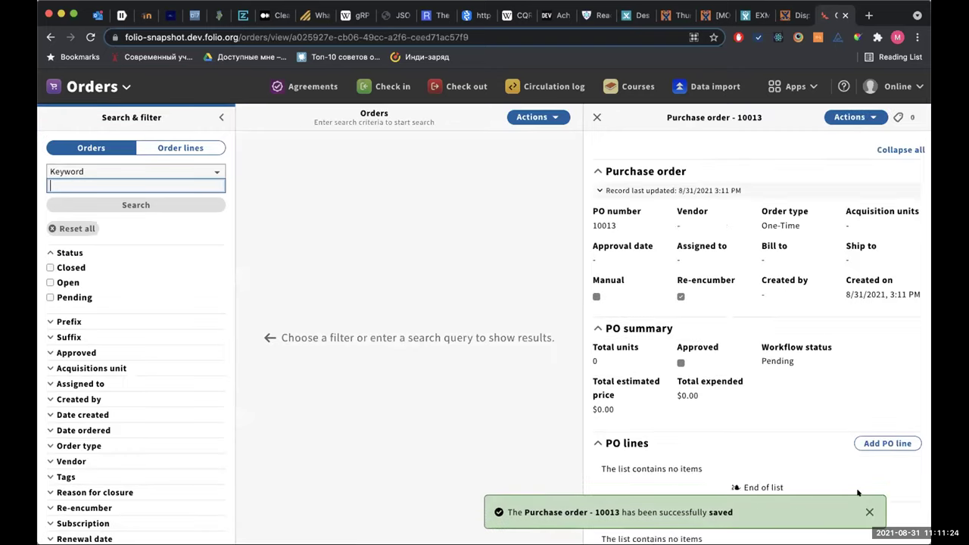
Start a PO line on the saved order and link the inventory instance "Bridget Jones's Baby: the diaries" as its title.
{"action": "left_click", "coordinate": [869, 511]}
{"action": "left_click", "coordinate": [887, 453]}
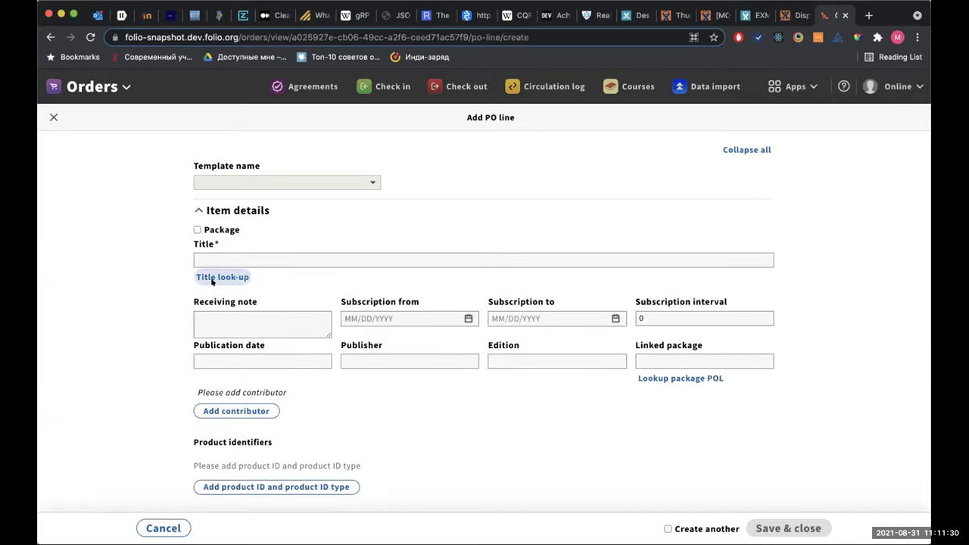
{"action": "left_click", "coordinate": [213, 280]}
{"action": "scroll", "coordinate": [204, 305], "scroll_direction": "down", "scroll_amount": 3}
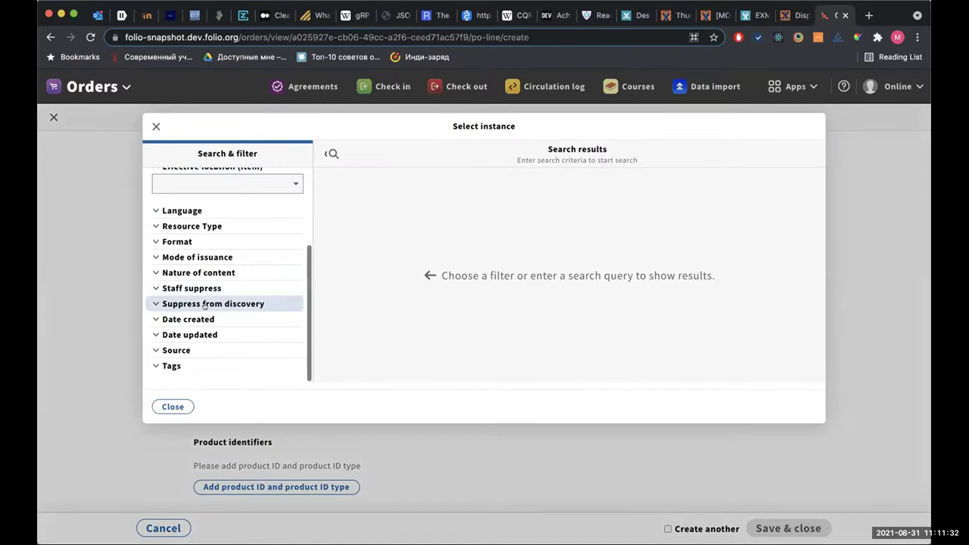
{"action": "left_click", "coordinate": [203, 304]}
{"action": "left_click", "coordinate": [165, 318]}
{"action": "left_click", "coordinate": [392, 207]}
Set the PO line's acquisition method to Approval plan and its order format to Electronic resource.
{"action": "scroll", "coordinate": [580, 305], "scroll_direction": "down", "scroll_amount": 10}
{"action": "left_click", "coordinate": [451, 293]}
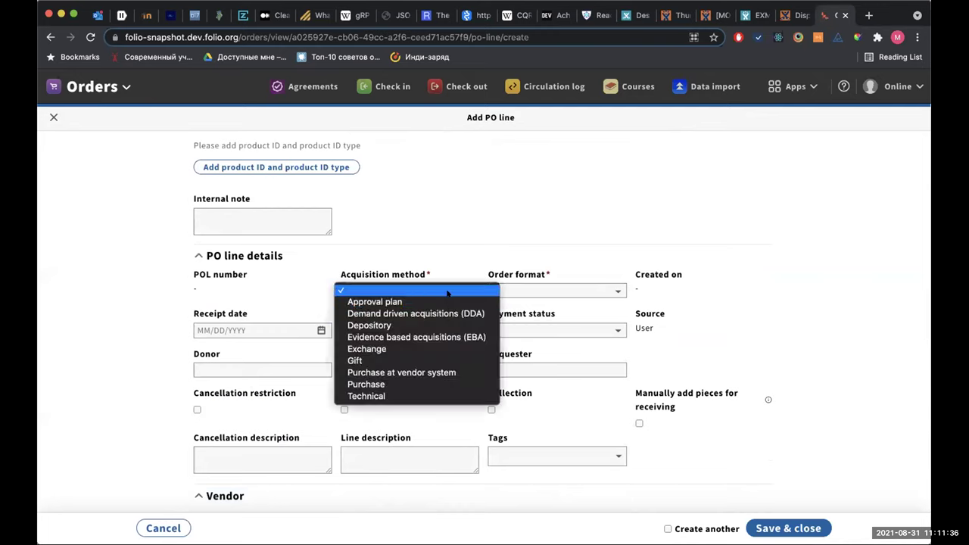
{"action": "left_click", "coordinate": [424, 303]}
{"action": "left_click", "coordinate": [529, 295]}
{"action": "left_click", "coordinate": [531, 314]}
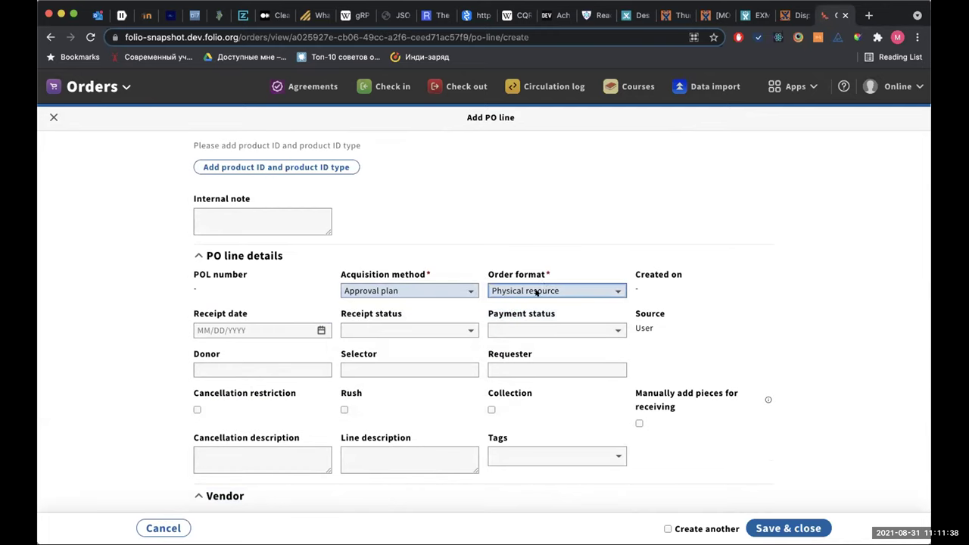
{"action": "left_click", "coordinate": [545, 286]}
{"action": "left_click", "coordinate": [530, 276]}
Set both the electronic unit price and the electronic quantity to 1 in the cost details.
{"action": "scroll", "coordinate": [717, 321], "scroll_direction": "down", "scroll_amount": 1}
{"action": "scroll", "coordinate": [718, 321], "scroll_direction": "down", "scroll_amount": 10}
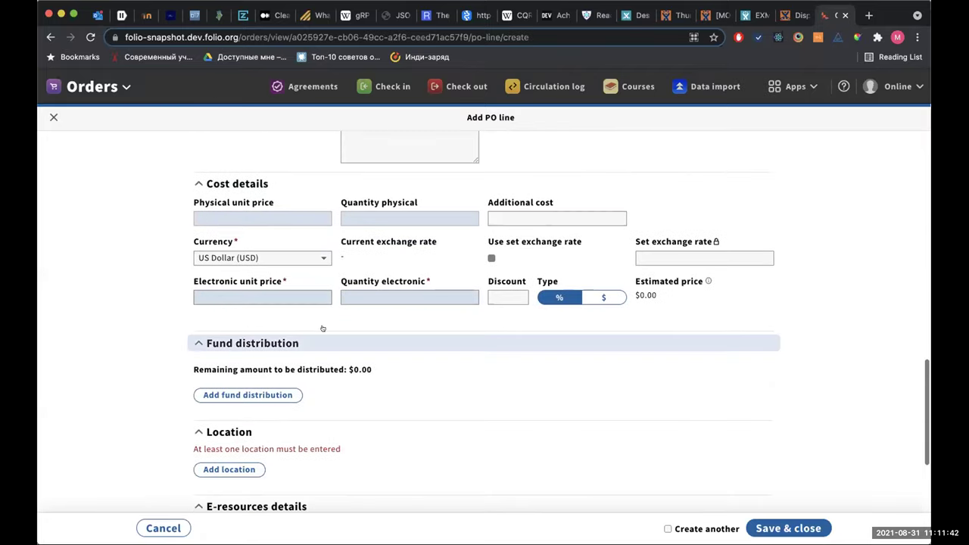
{"action": "left_click", "coordinate": [316, 300]}
{"action": "type", "text": "1"}
{"action": "key", "text": "Tab"}
{"action": "type", "text": "1"}
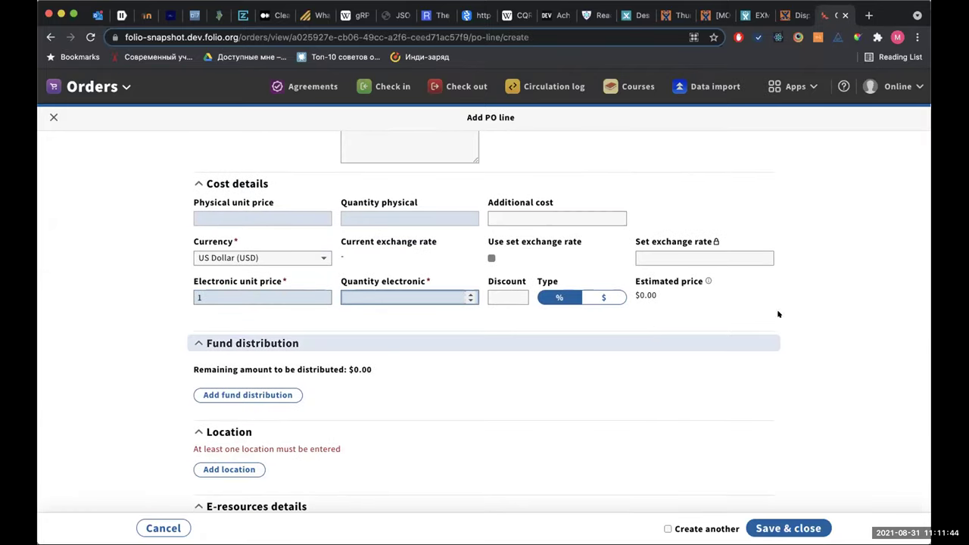
Add a location to the PO line, creating new holdings at City Campus for Popular Reading Collection (KU/CC/DI/P).
{"action": "scroll", "coordinate": [482, 417], "scroll_direction": "down", "scroll_amount": 3}
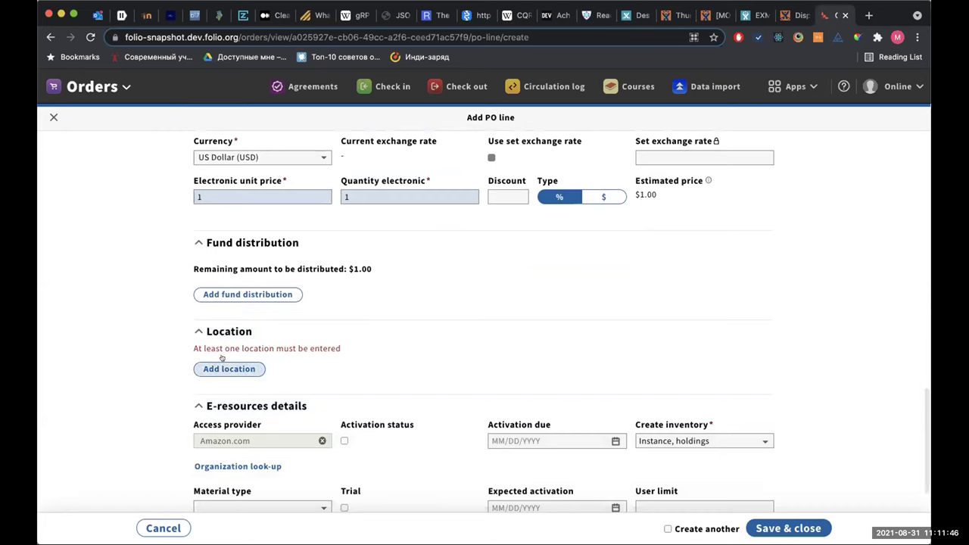
{"action": "left_click", "coordinate": [225, 368]}
{"action": "scroll", "coordinate": [227, 333], "scroll_direction": "down", "scroll_amount": 1}
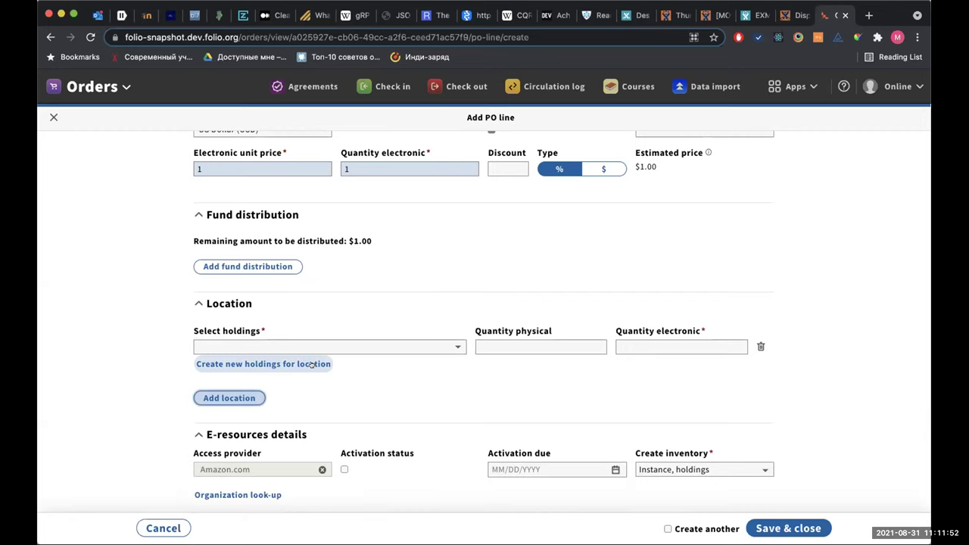
{"action": "left_click", "coordinate": [310, 364]}
{"action": "left_click", "coordinate": [329, 212]}
{"action": "left_click", "coordinate": [292, 221]}
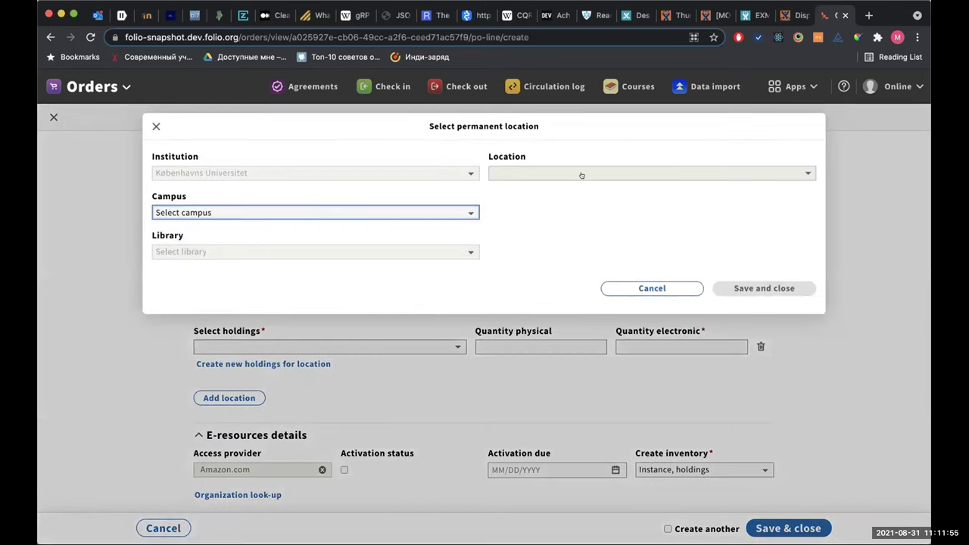
{"action": "left_click", "coordinate": [543, 174]}
{"action": "scroll", "coordinate": [530, 243], "scroll_direction": "down", "scroll_amount": 1}
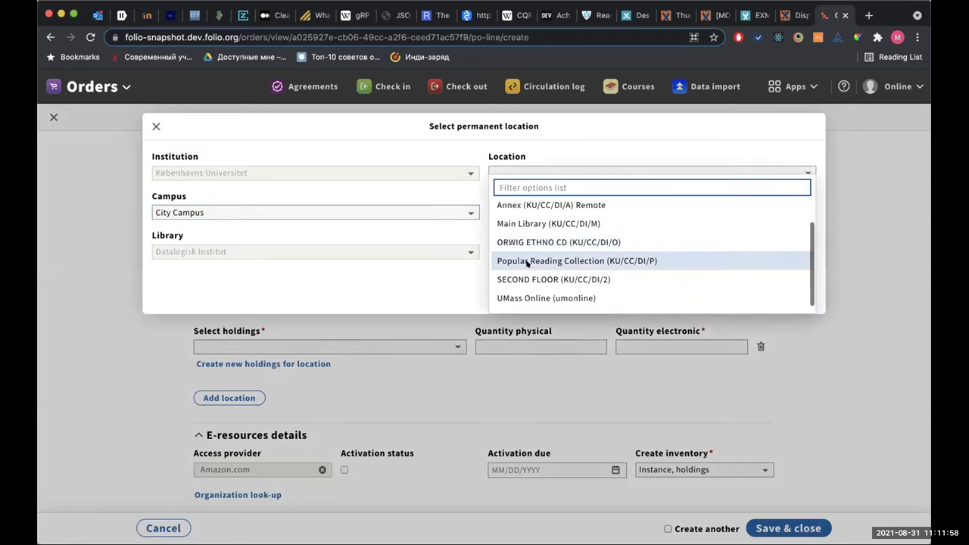
{"action": "left_click", "coordinate": [606, 259]}
{"action": "left_click", "coordinate": [760, 288]}
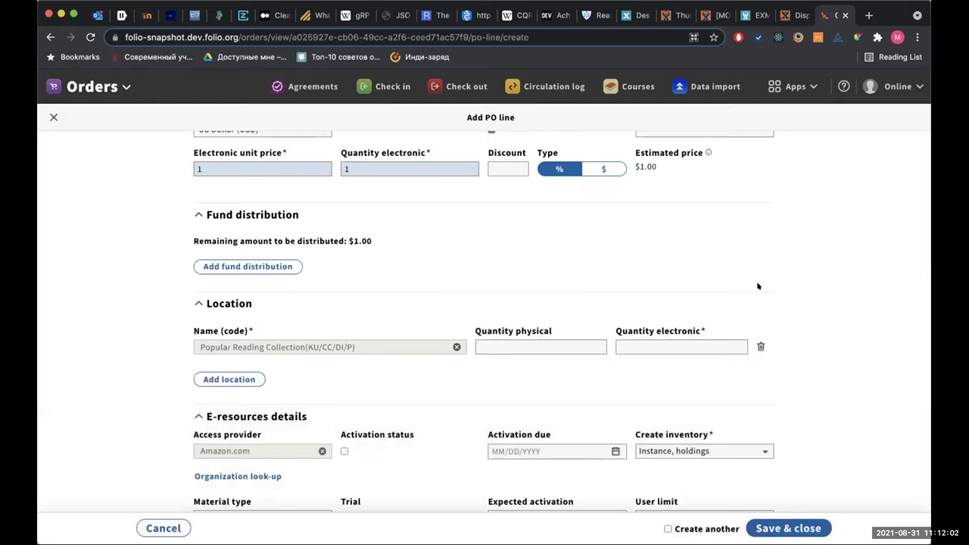
Set the electronic quantity of the Popular Reading Collection location to 1 on the PO line.
{"action": "scroll", "coordinate": [455, 275], "scroll_direction": "up", "scroll_amount": 15}
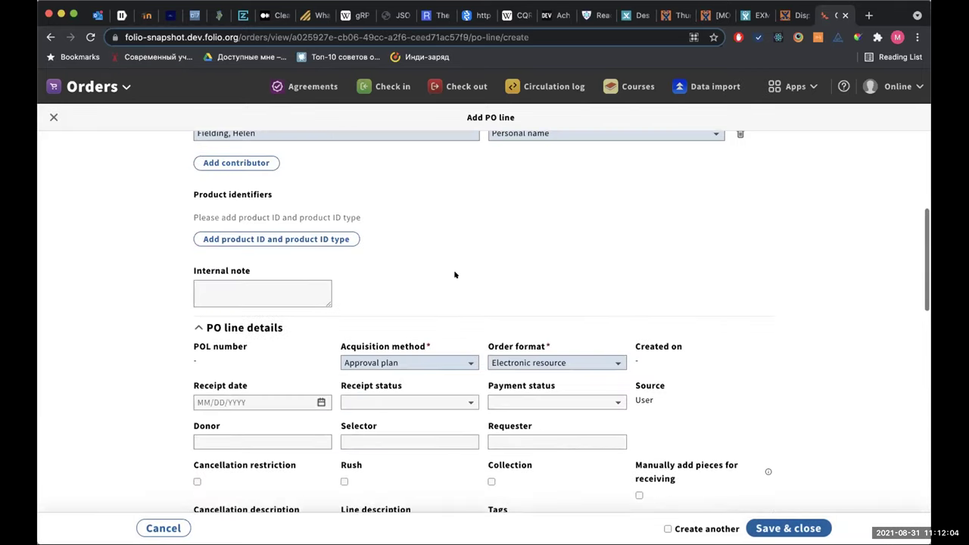
{"action": "scroll", "coordinate": [297, 214], "scroll_direction": "up", "scroll_amount": 4}
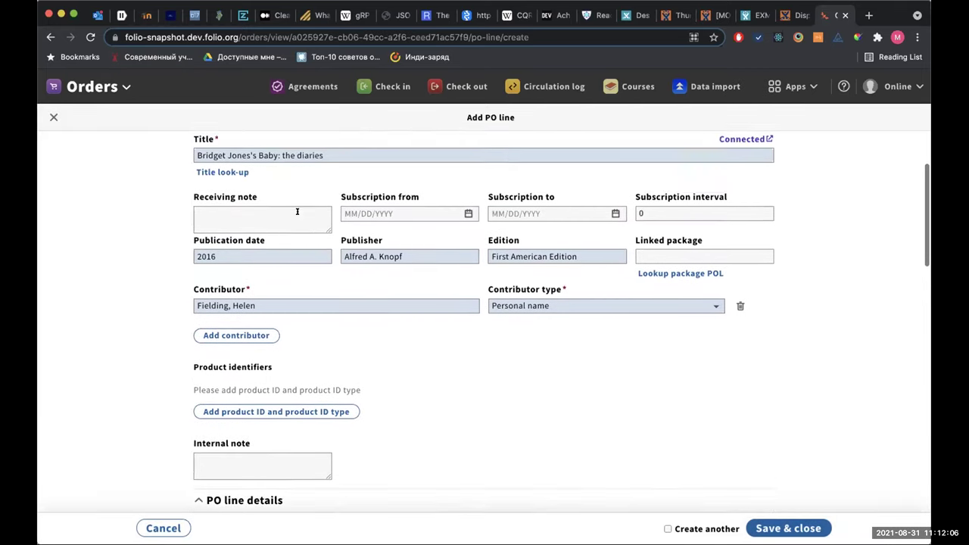
{"action": "scroll", "coordinate": [439, 326], "scroll_direction": "down", "scroll_amount": 20}
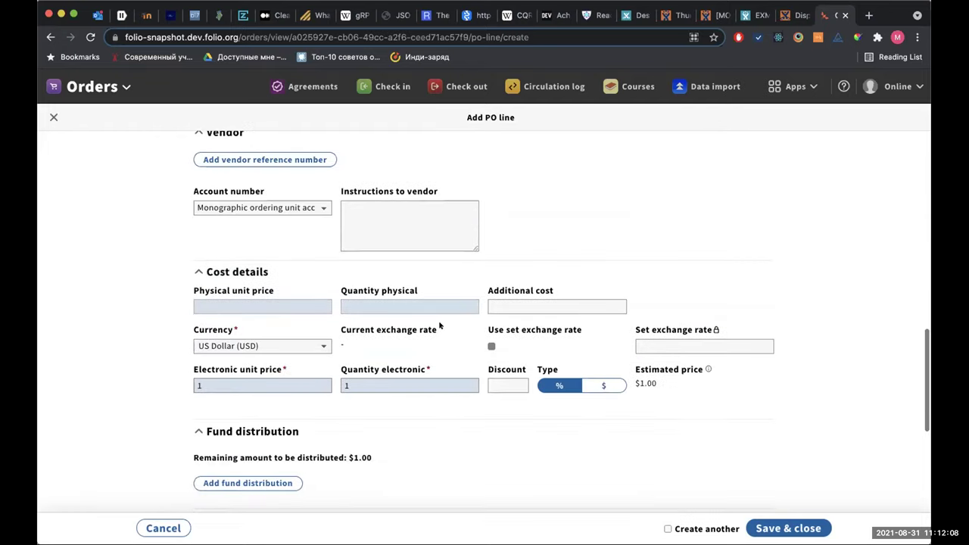
{"action": "left_click", "coordinate": [669, 307]}
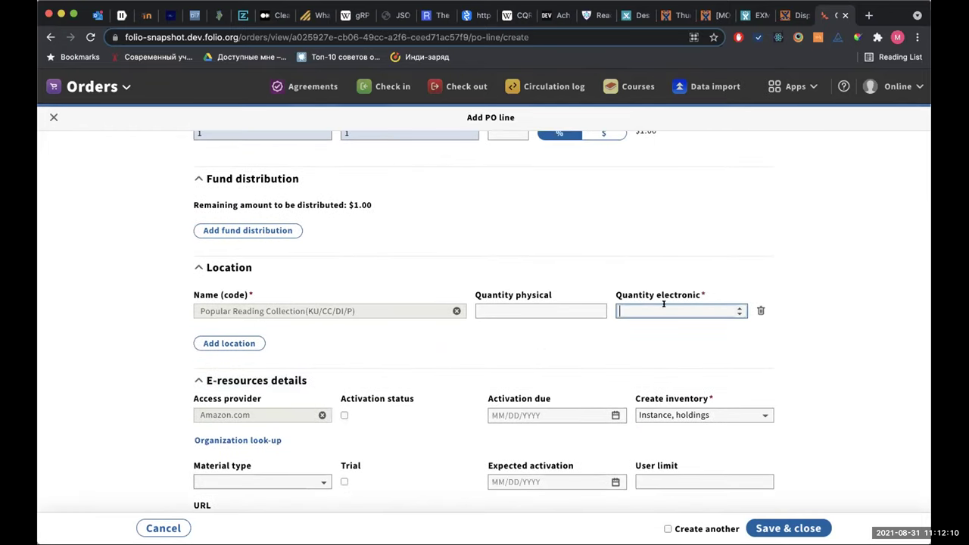
{"action": "type", "text": "1"}
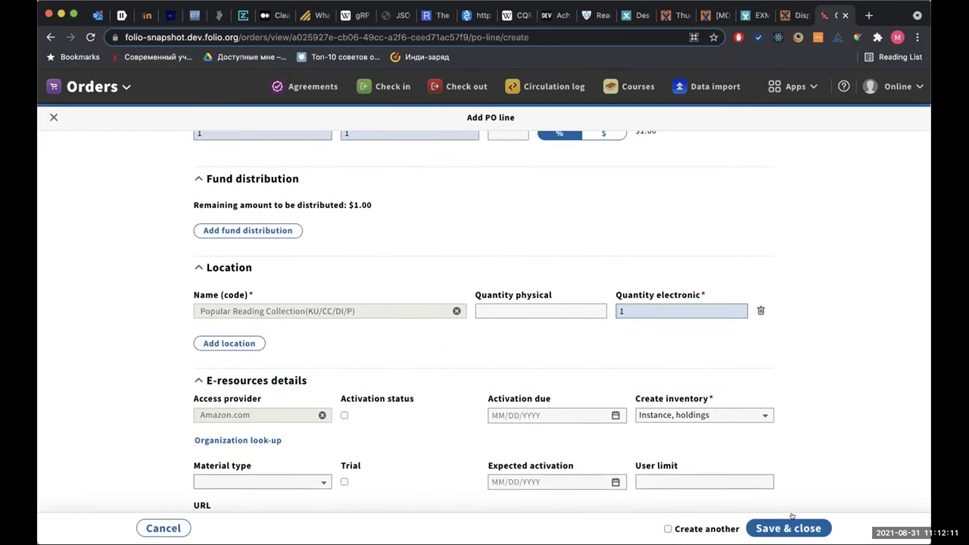
Set inventory creation to Instance, holdings, item and the material type to book in the e-resources details, and save the PO line.
{"action": "left_click", "coordinate": [724, 418]}
{"action": "left_click", "coordinate": [715, 391]}
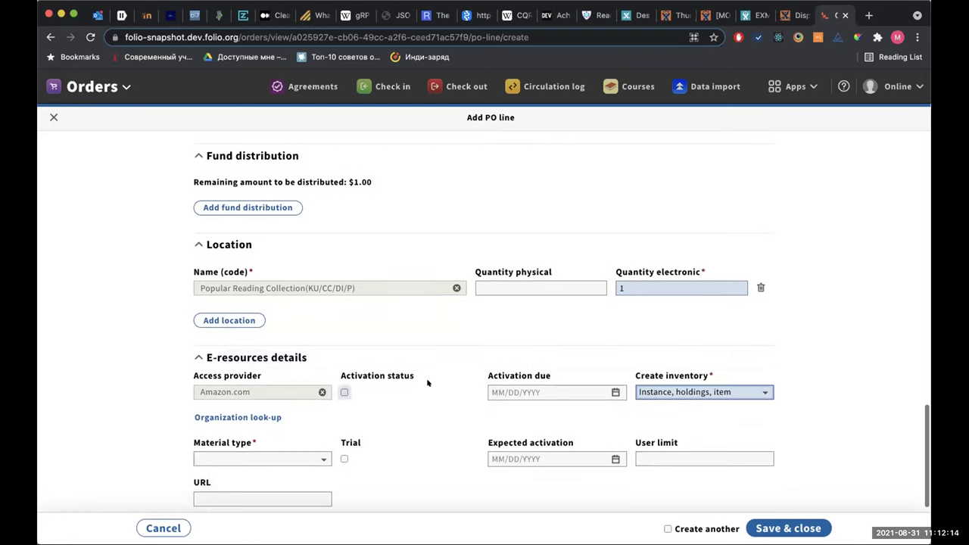
{"action": "left_click", "coordinate": [308, 452]}
{"action": "key", "text": "Return"}
{"action": "left_click", "coordinate": [792, 529]}
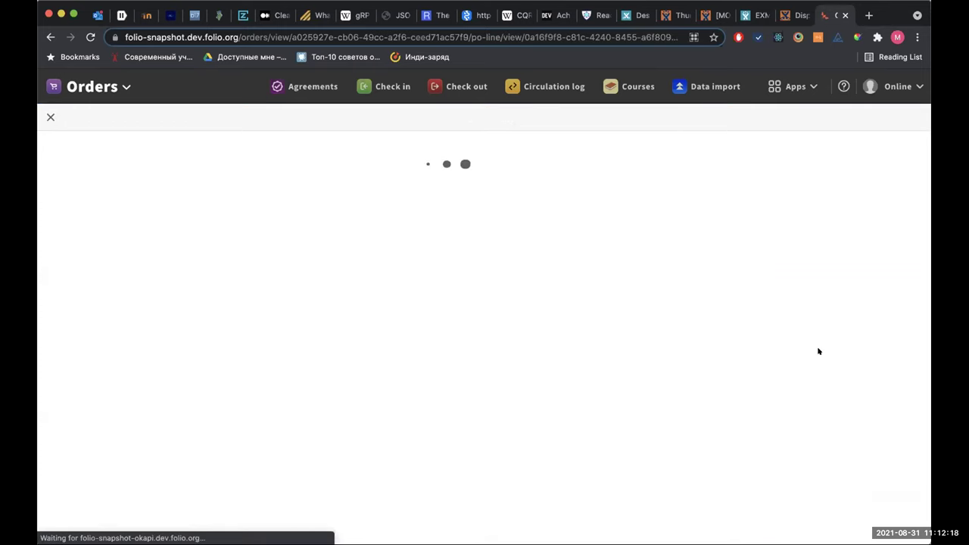
{"action": "left_click", "coordinate": [869, 512]}
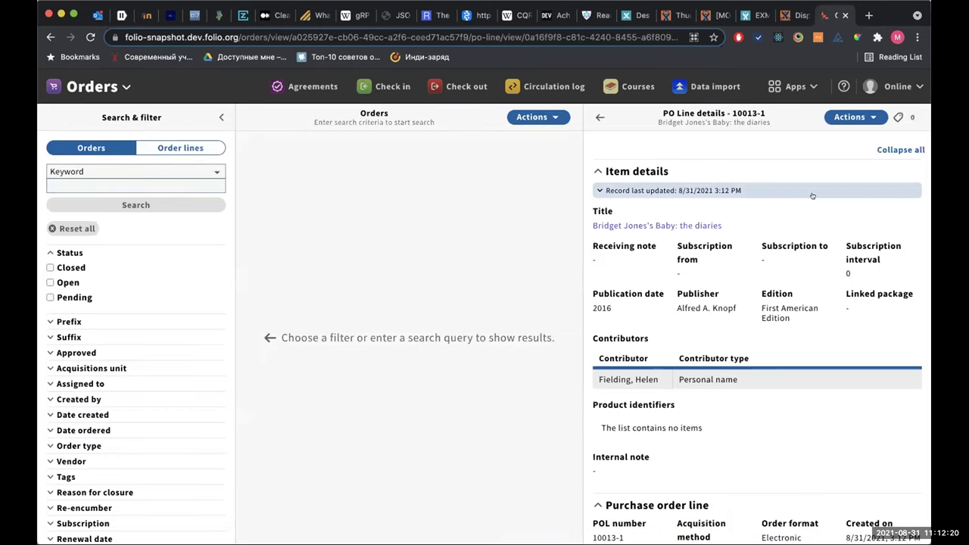
Review the saved PO line's location details, return to its purchase order and change the order's workflow status to Open.
{"action": "scroll", "coordinate": [746, 361], "scroll_direction": "down", "scroll_amount": 10}
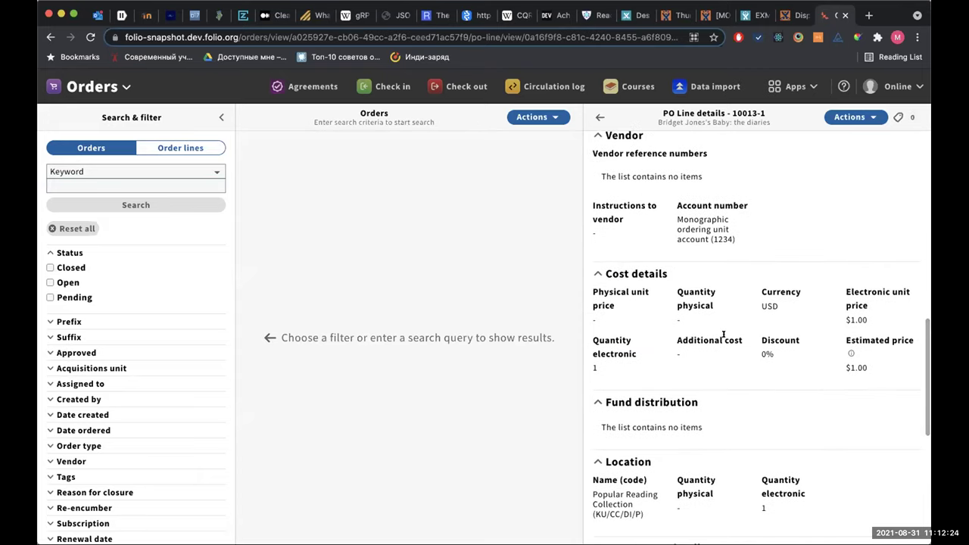
{"action": "scroll", "coordinate": [723, 334], "scroll_direction": "down", "scroll_amount": 1}
{"action": "triple_click", "coordinate": [596, 436]}
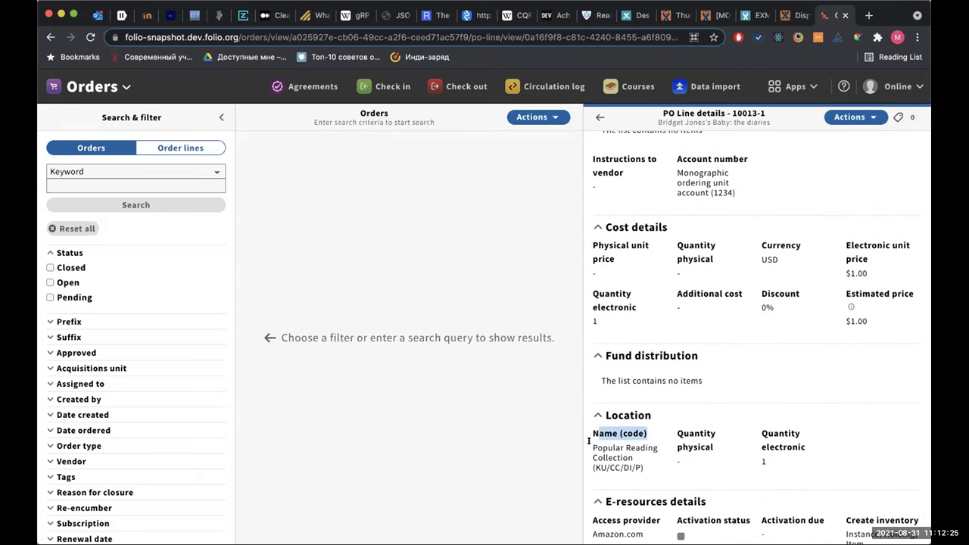
{"action": "left_click", "coordinate": [626, 449]}
{"action": "left_click", "coordinate": [599, 117]}
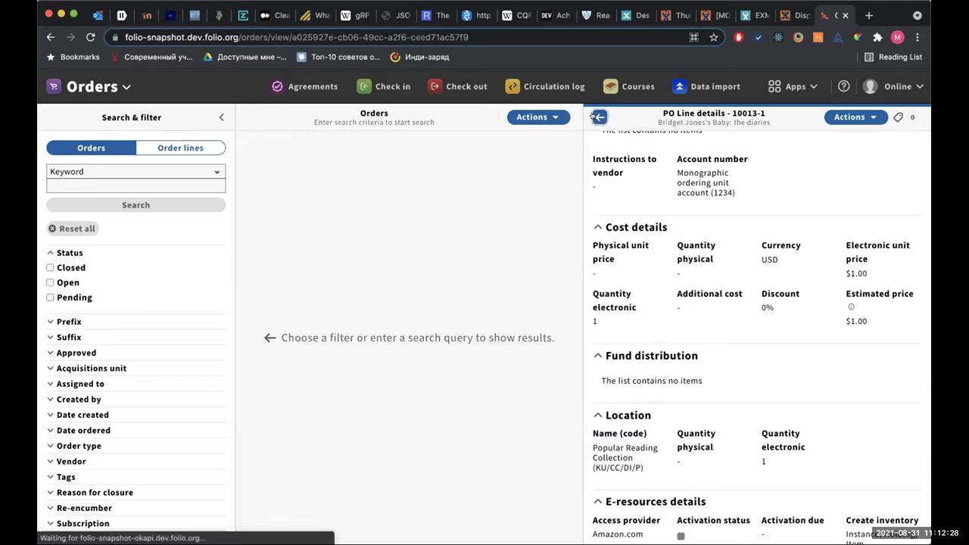
{"action": "left_click", "coordinate": [851, 117]}
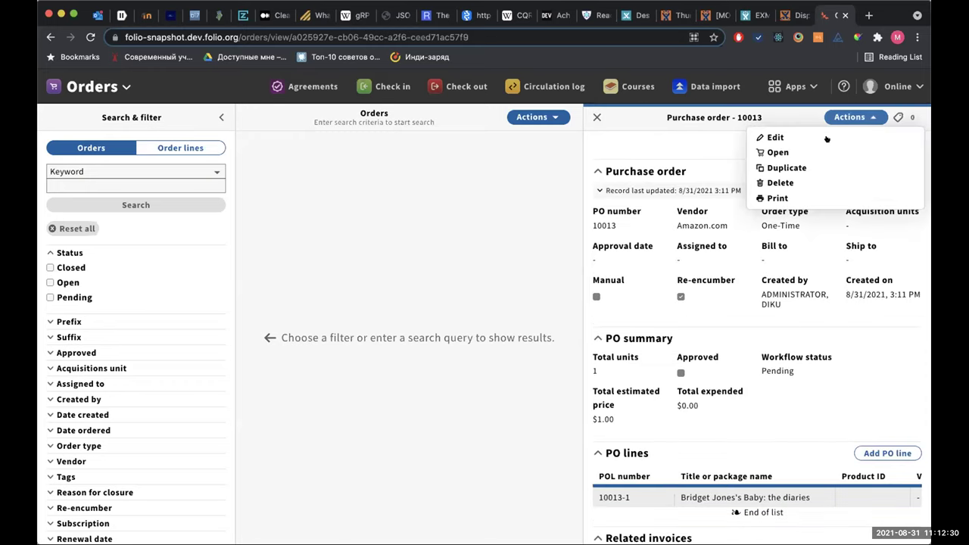
{"action": "left_click", "coordinate": [807, 153]}
{"action": "left_click", "coordinate": [682, 189]}
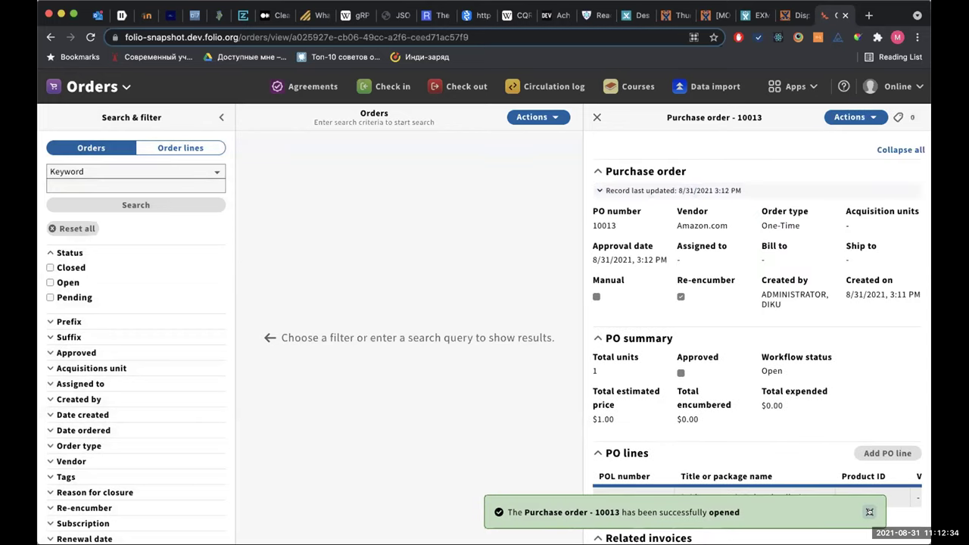
View the opened order's PO line for "Bridget Jones's Baby: the diaries" and examine the holding in its location details.
{"action": "scroll", "coordinate": [739, 467], "scroll_direction": "down", "scroll_amount": 1}
{"action": "scroll", "coordinate": [739, 468], "scroll_direction": "down", "scroll_amount": 1}
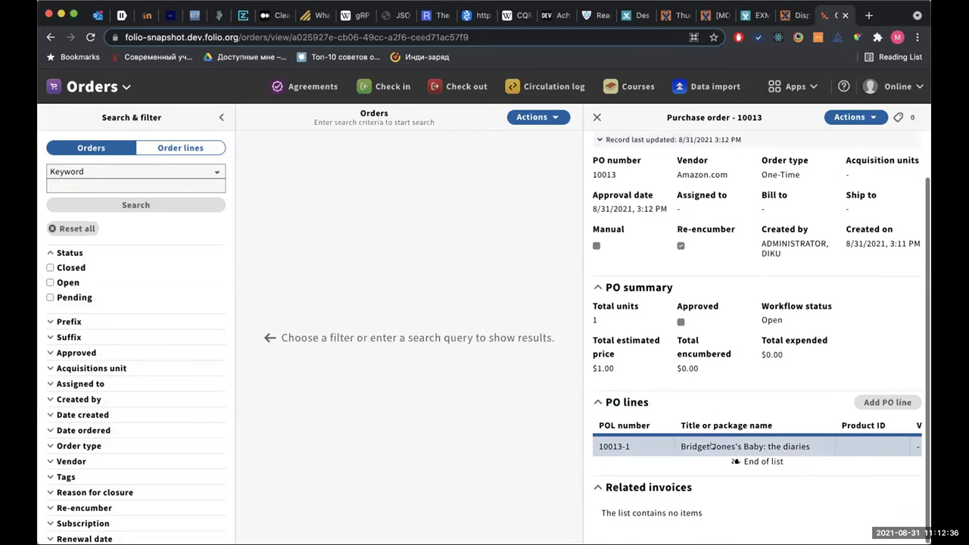
{"action": "left_click", "coordinate": [711, 447]}
{"action": "scroll", "coordinate": [647, 300], "scroll_direction": "down", "scroll_amount": 10}
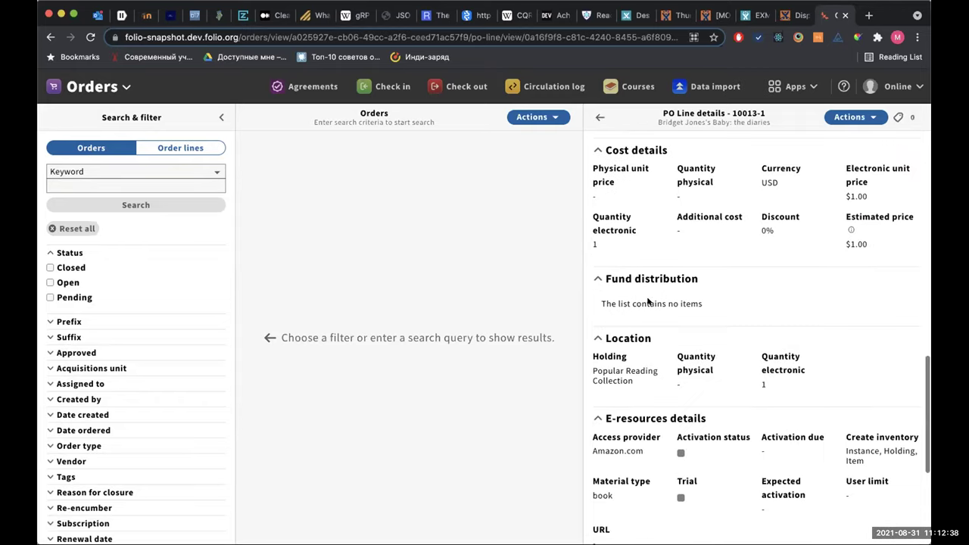
{"action": "scroll", "coordinate": [647, 300], "scroll_direction": "down", "scroll_amount": 1}
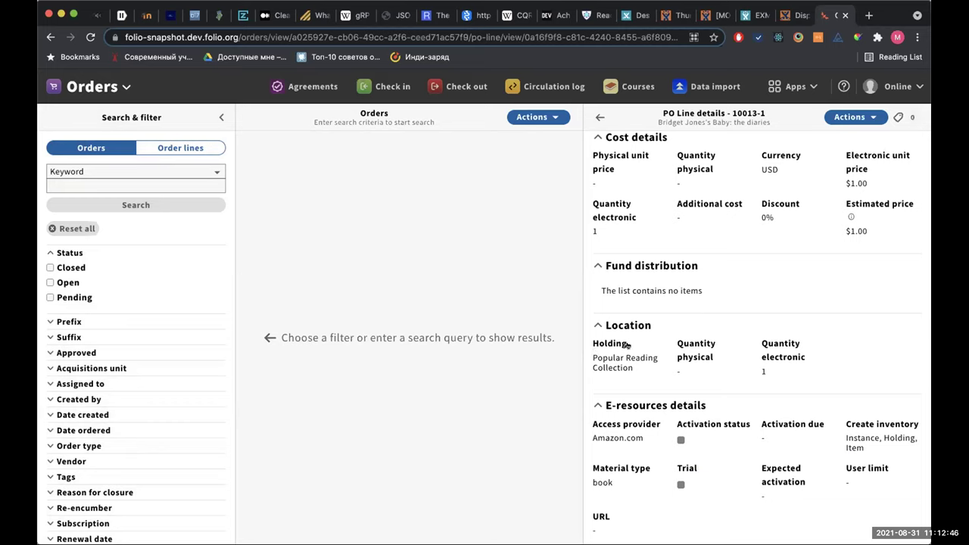
{"action": "left_click", "coordinate": [794, 87]}
{"action": "scroll", "coordinate": [739, 270], "scroll_direction": "down", "scroll_amount": 1}
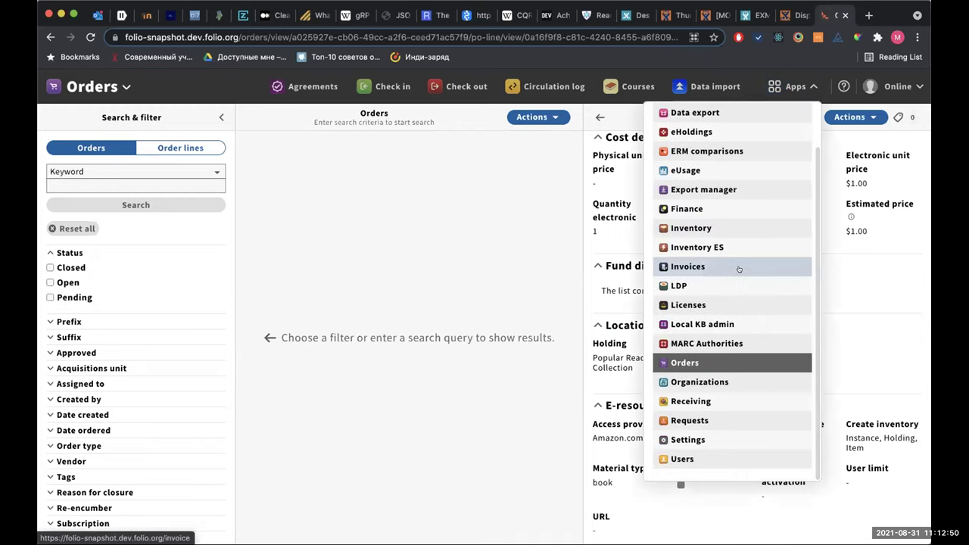
{"action": "left_click", "coordinate": [721, 404]}
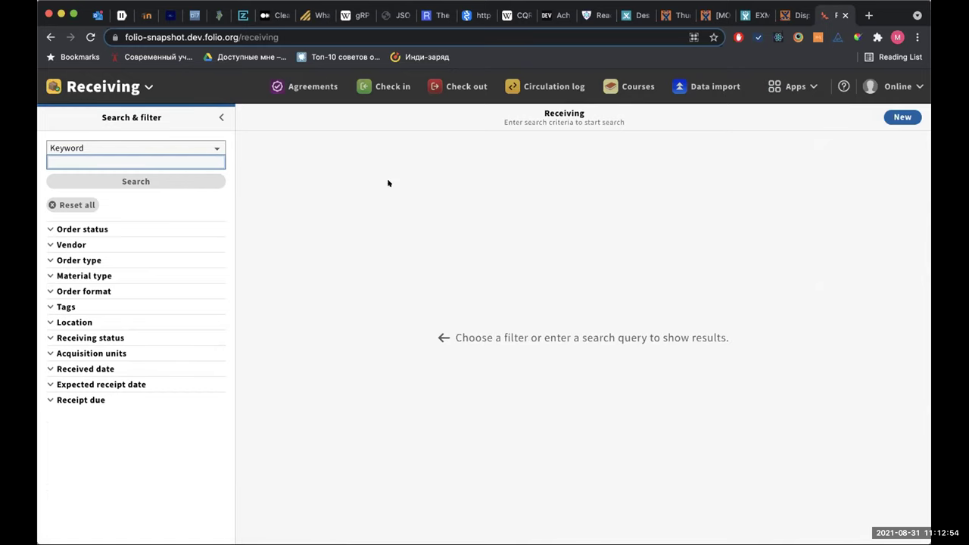
{"action": "key", "text": "super+bracketleft"}
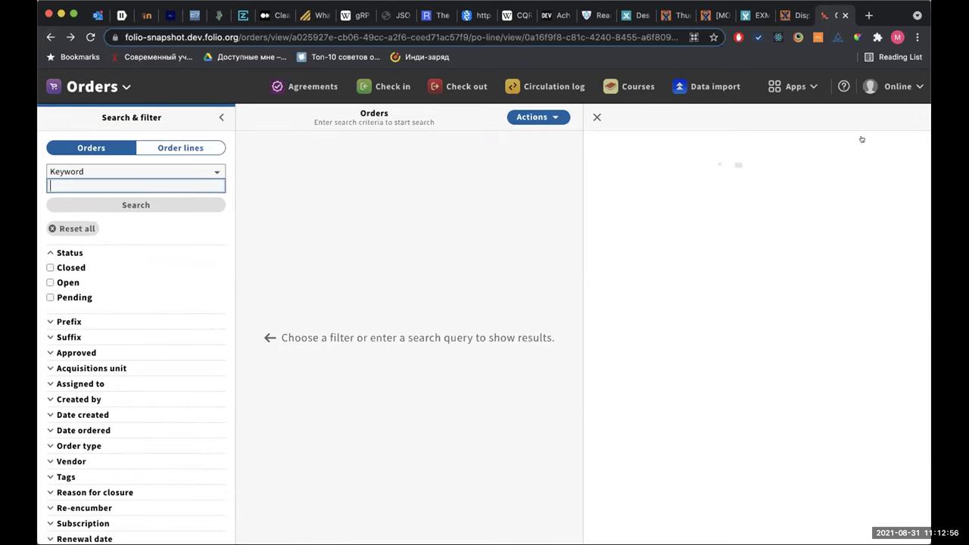
Create the new tag demo-1 and assign it to the PO line.
{"action": "left_click", "coordinate": [901, 117]}
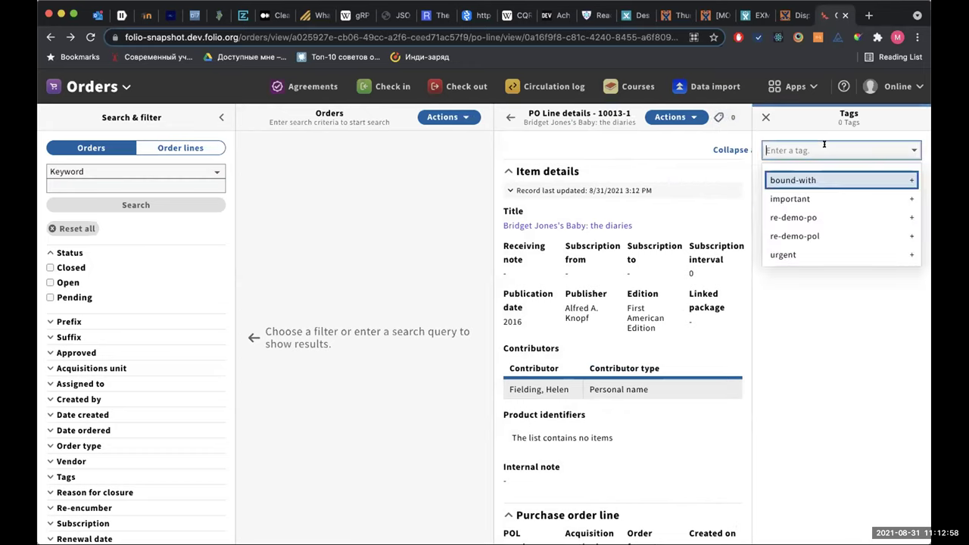
{"action": "type", "text": "demo-1"}
{"action": "key", "text": "Return"}
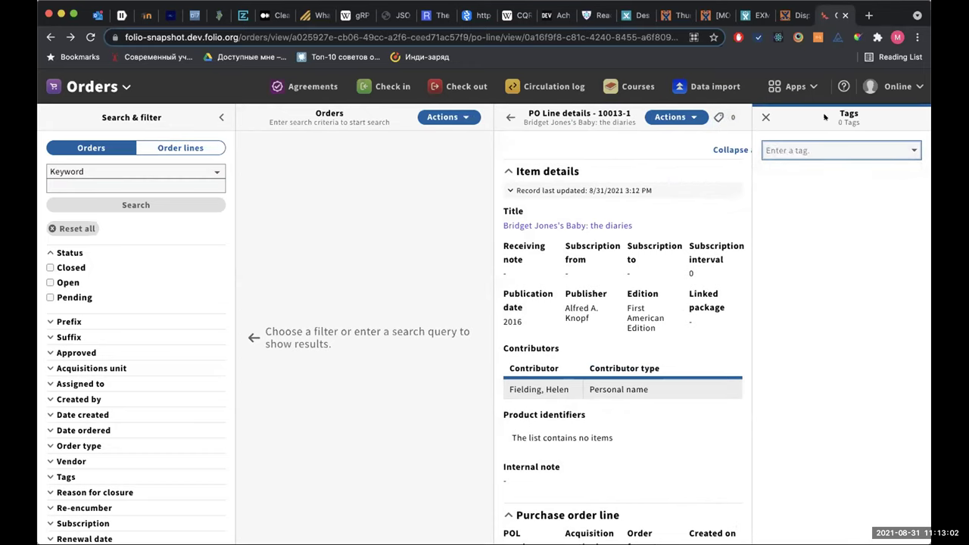
Switch to the Receiving app and filter its titles by the tag demo-1.
{"action": "left_click", "coordinate": [791, 87]}
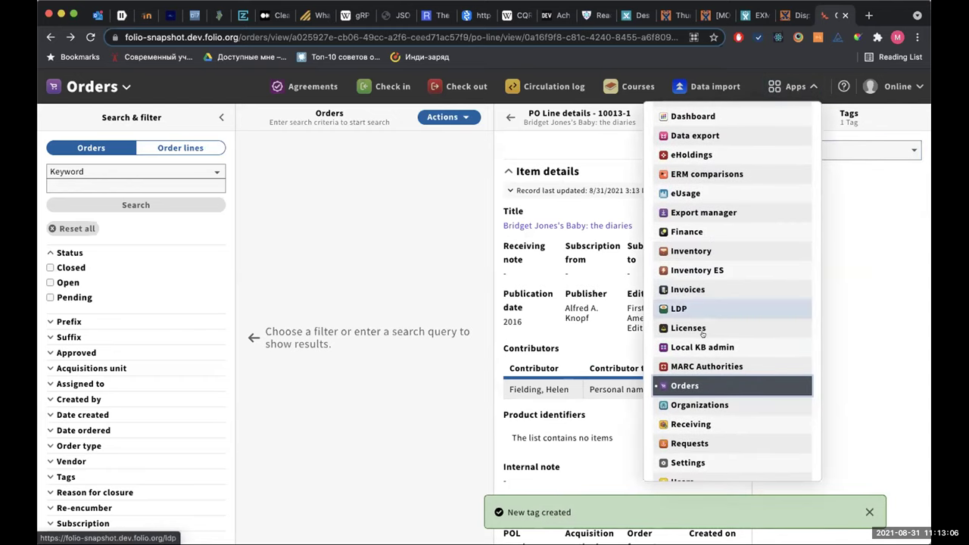
{"action": "left_click", "coordinate": [704, 416]}
{"action": "left_click", "coordinate": [119, 309]}
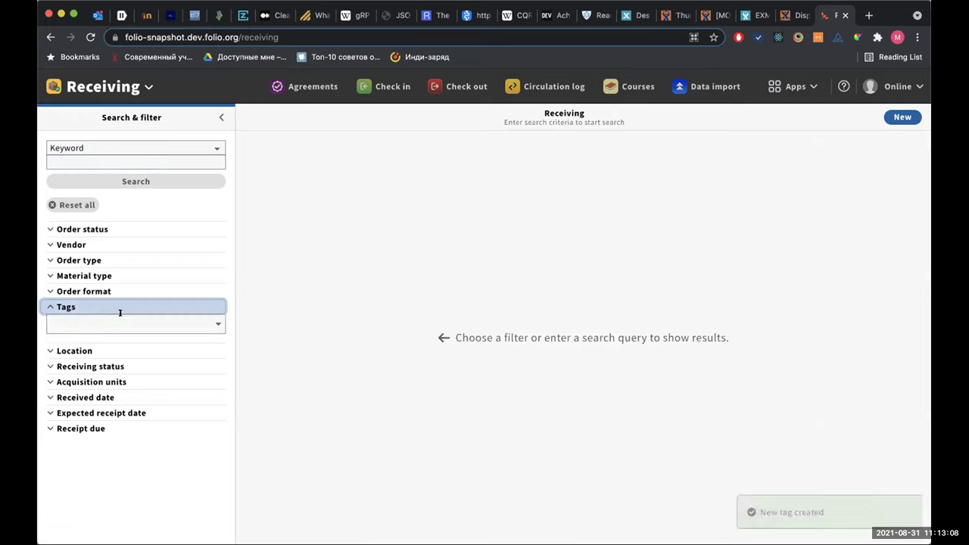
{"action": "left_click", "coordinate": [121, 319]}
{"action": "left_click", "coordinate": [110, 366]}
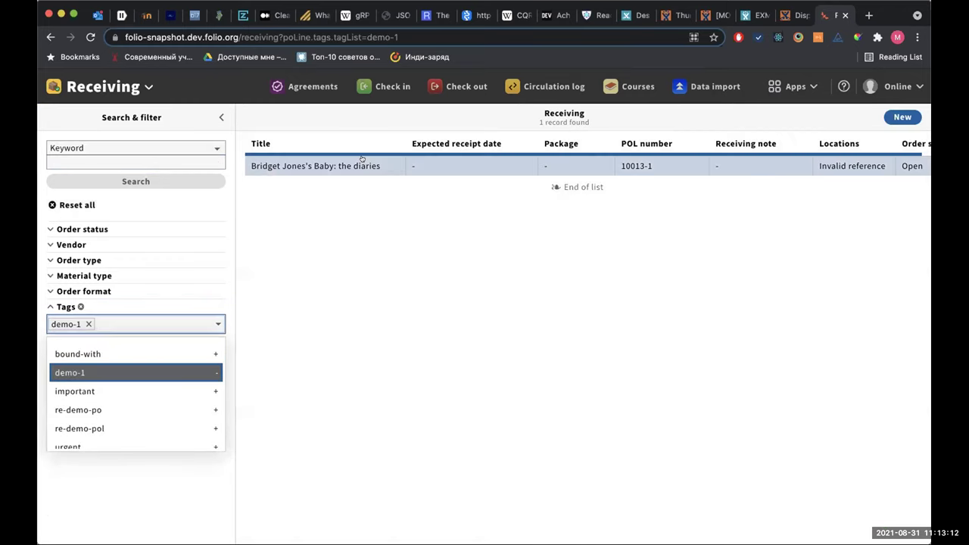
Edit the title's expected electronic piece with enumeration en1, chronology 2021 and display on holding enabled, and save it.
{"action": "left_click", "coordinate": [370, 162]}
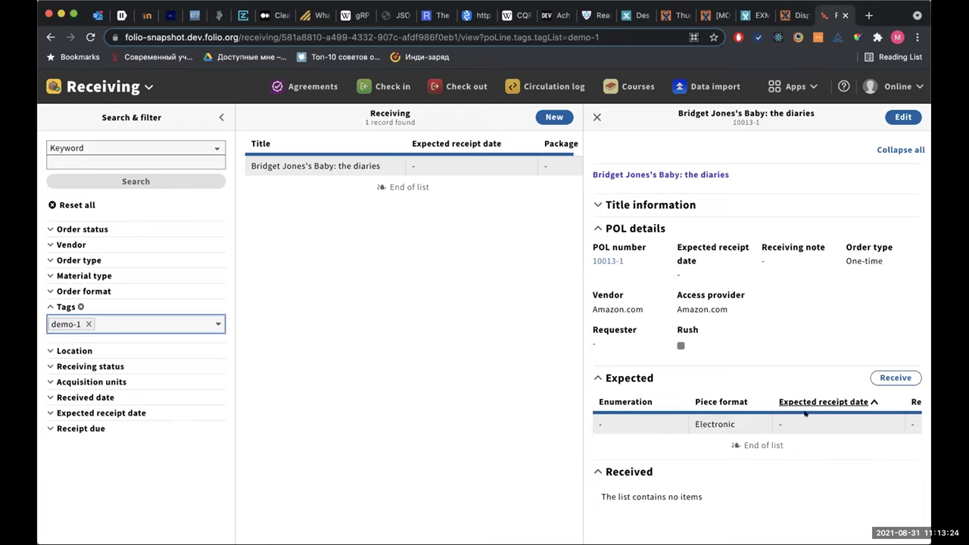
{"action": "left_click", "coordinate": [714, 420]}
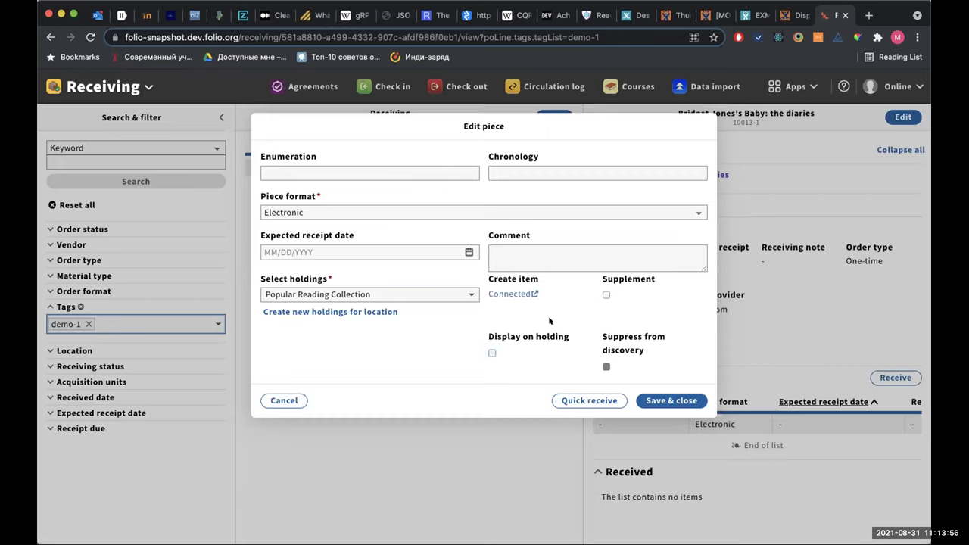
{"action": "left_click", "coordinate": [391, 166]}
{"action": "type", "text": "en1"}
{"action": "left_click", "coordinate": [537, 166]}
{"action": "type", "text": "2021"}
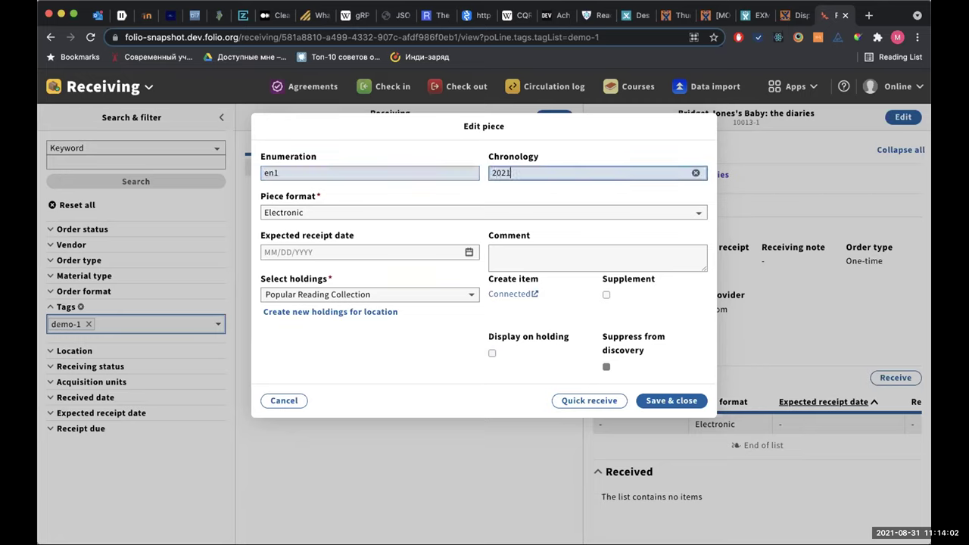
{"action": "left_click", "coordinate": [492, 353]}
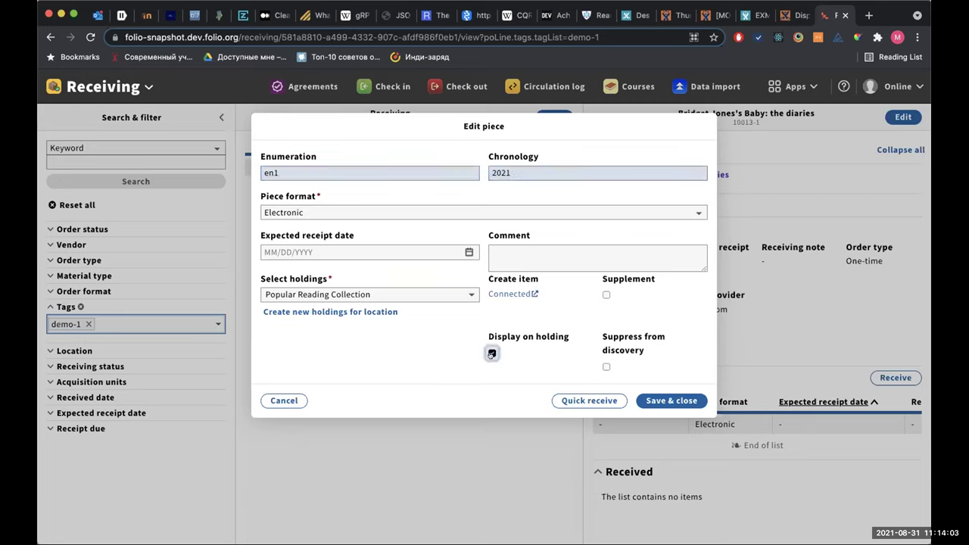
{"action": "left_click", "coordinate": [669, 400]}
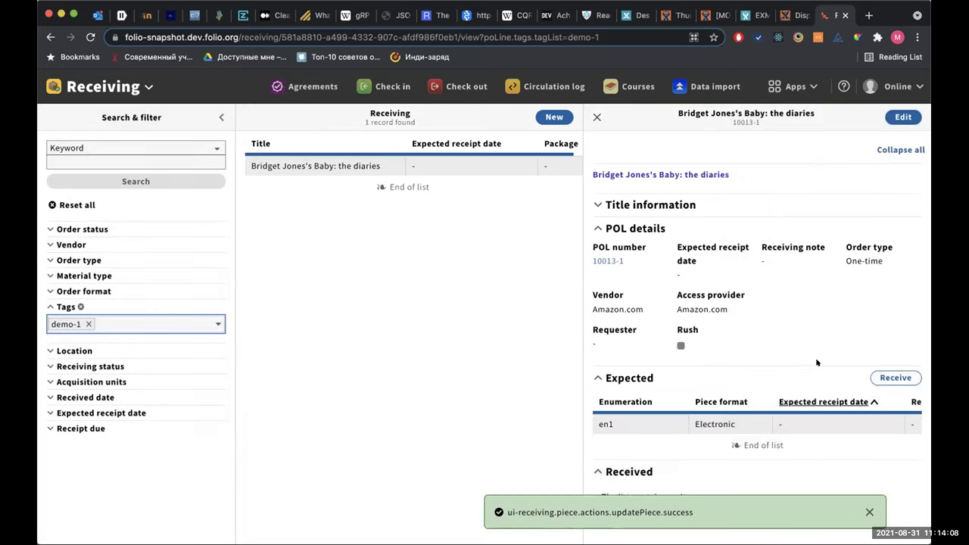
Receive the expected piece en1 at the Popular Reading Collection holdings.
{"action": "left_click", "coordinate": [896, 377]}
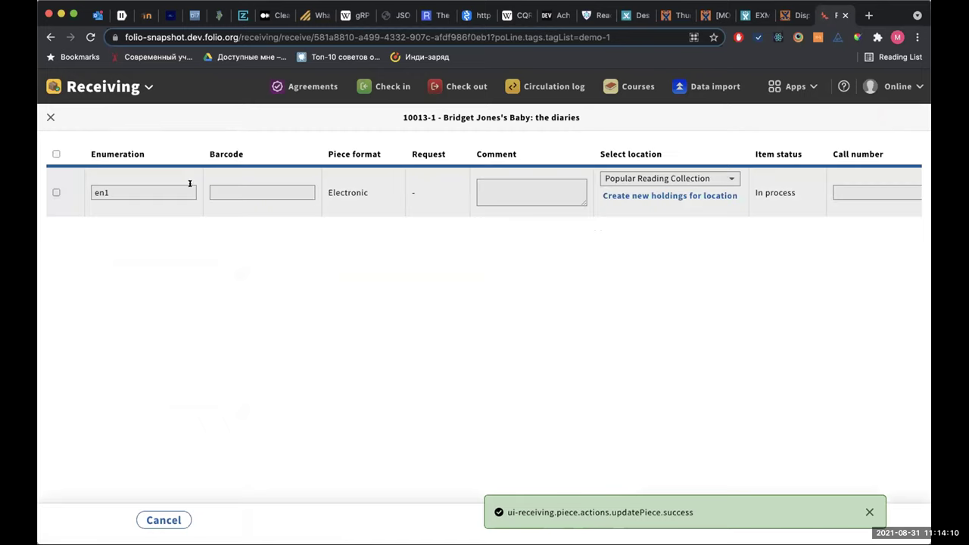
{"action": "left_click", "coordinate": [55, 192]}
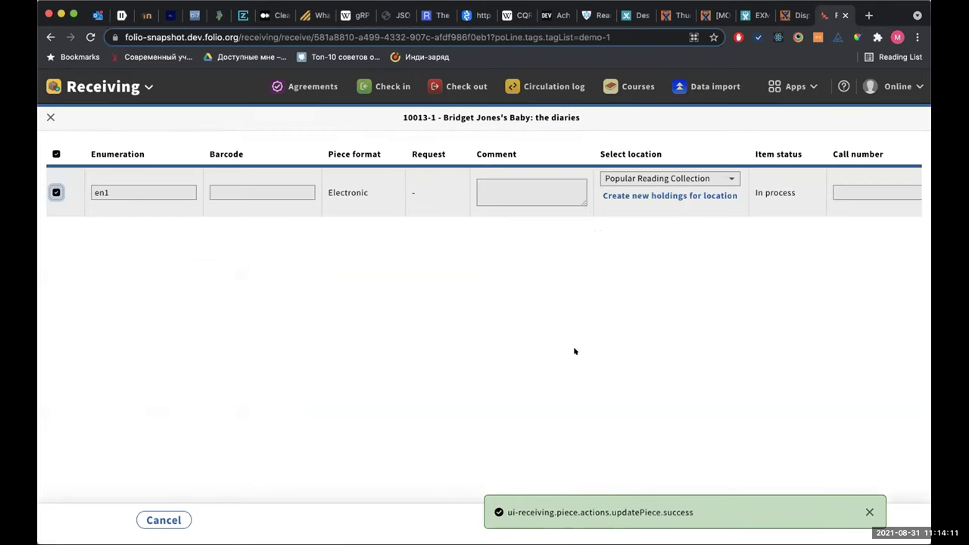
{"action": "left_click", "coordinate": [868, 514]}
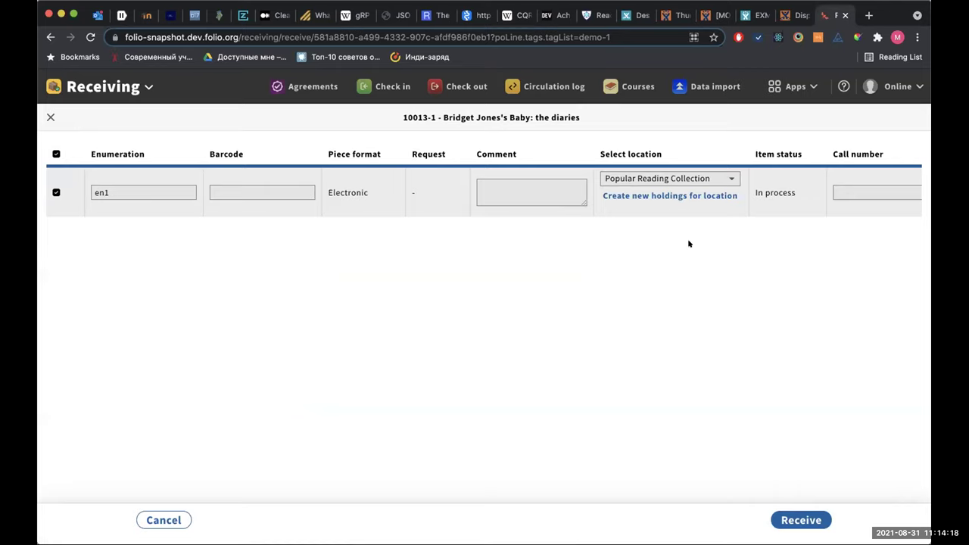
{"action": "left_click", "coordinate": [800, 519]}
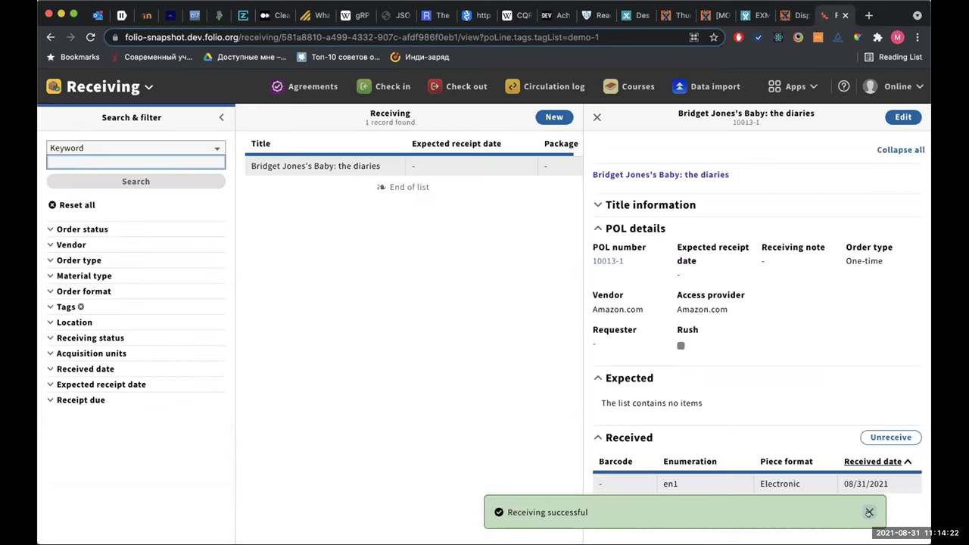
{"action": "left_click", "coordinate": [867, 511]}
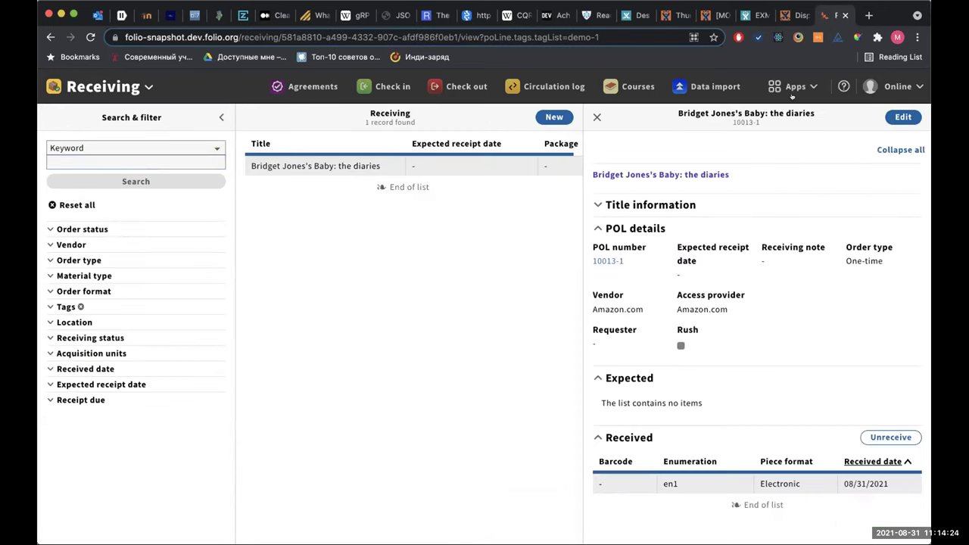
Switch to the Inventory app, filter instances by suppressed from discovery, and open Bridget Jones's Baby: the diaries.
{"action": "left_click", "coordinate": [793, 94]}
{"action": "scroll", "coordinate": [719, 250], "scroll_direction": "down", "scroll_amount": 2}
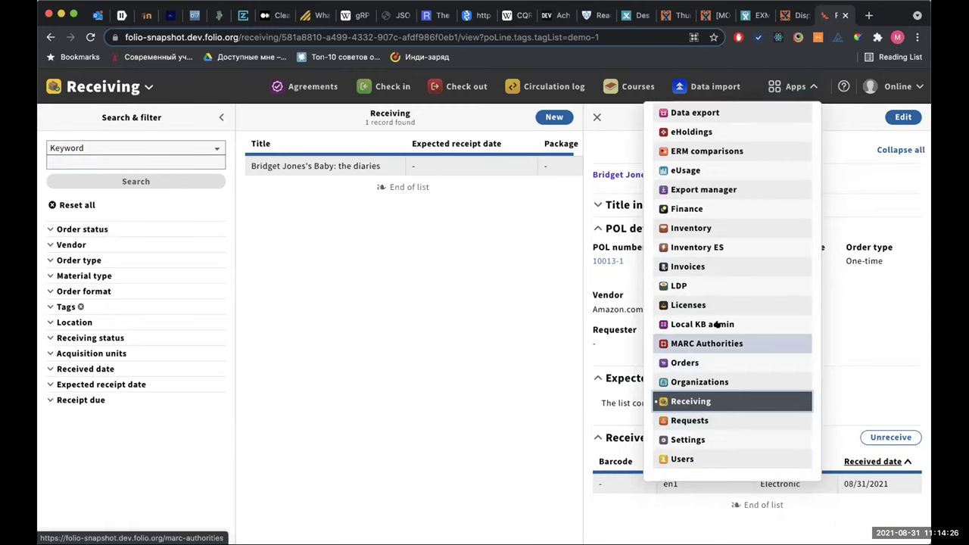
{"action": "left_click", "coordinate": [735, 228]}
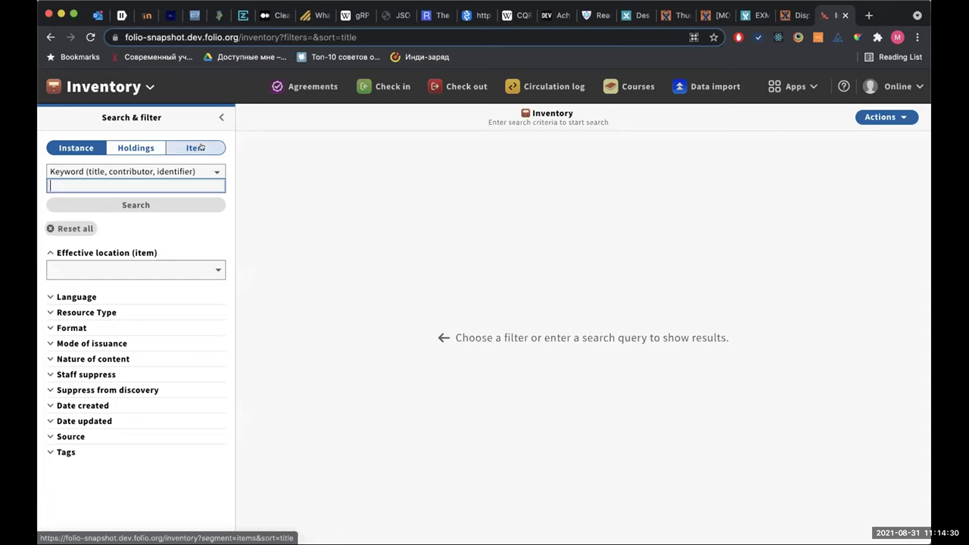
{"action": "left_click", "coordinate": [95, 392]}
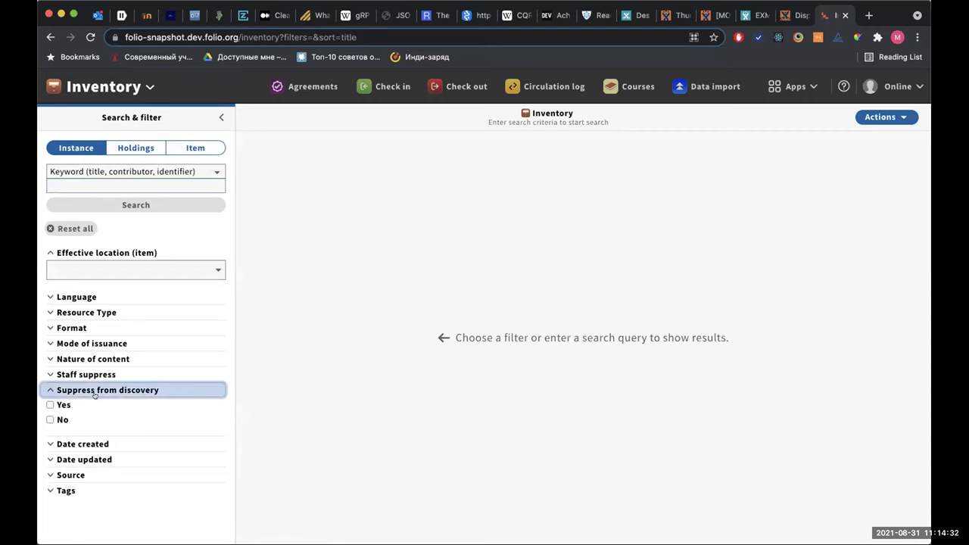
{"action": "left_click", "coordinate": [60, 405]}
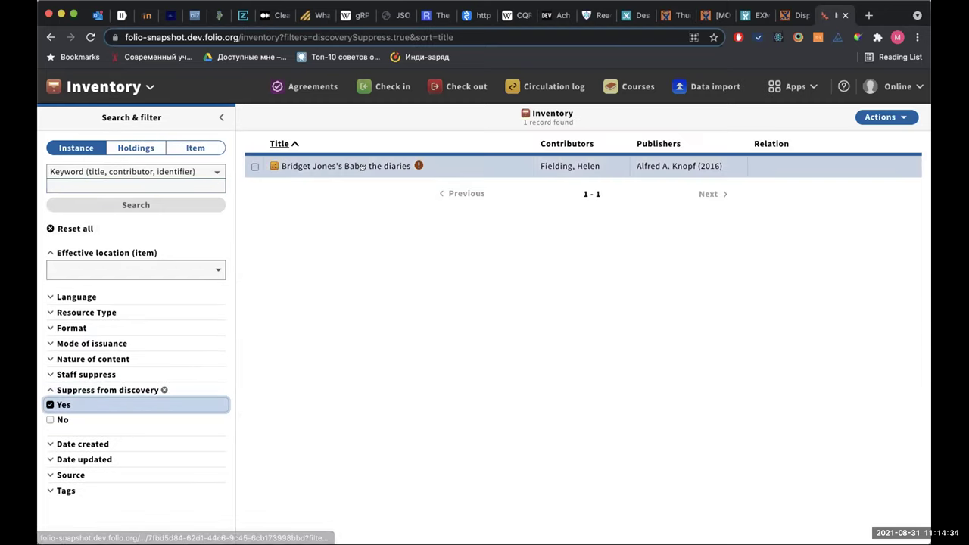
{"action": "left_click", "coordinate": [362, 165]}
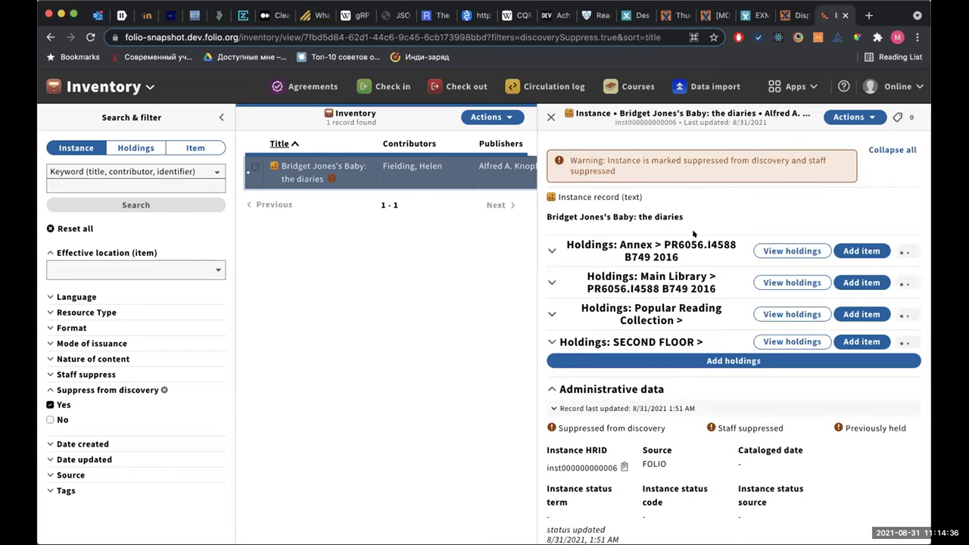
View the Popular Reading Collection holdings of the instance and examine their acquisition and receiving history details.
{"action": "scroll", "coordinate": [651, 227], "scroll_direction": "down", "scroll_amount": 1}
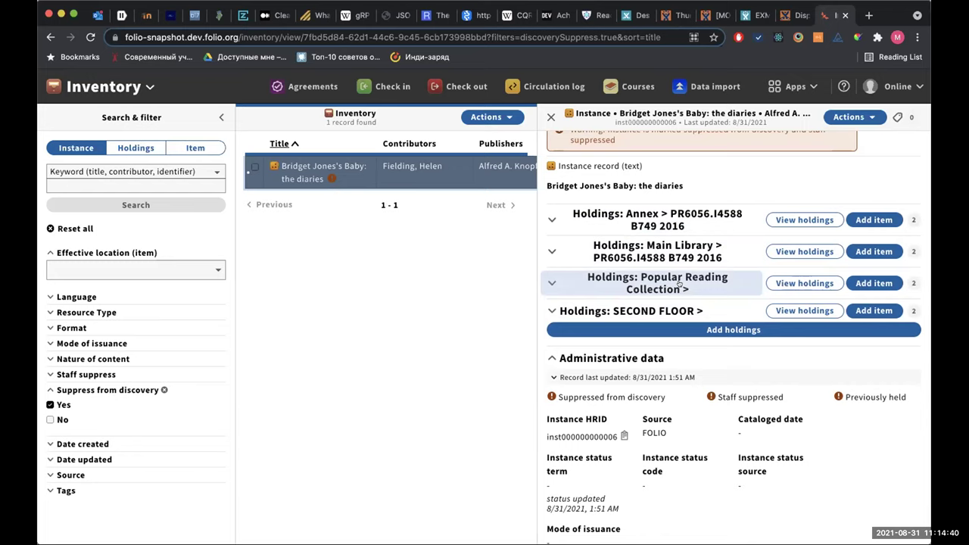
{"action": "left_click", "coordinate": [799, 283]}
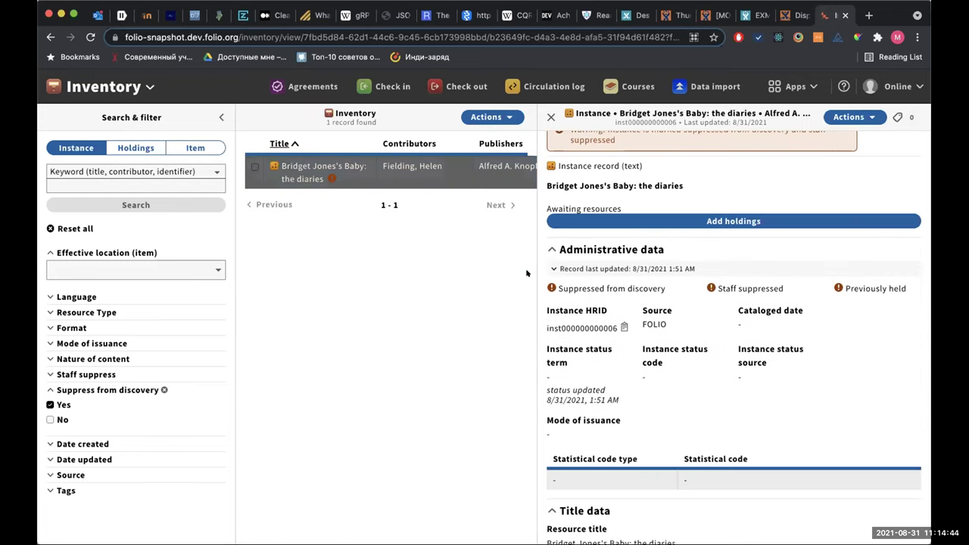
{"action": "scroll", "coordinate": [330, 303], "scroll_direction": "down", "scroll_amount": 5}
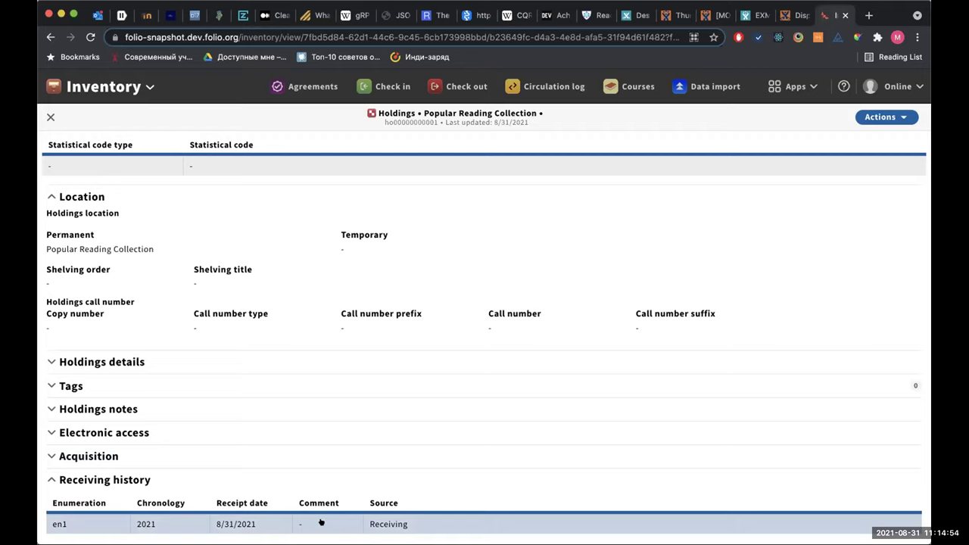
{"action": "left_click", "coordinate": [87, 455]}
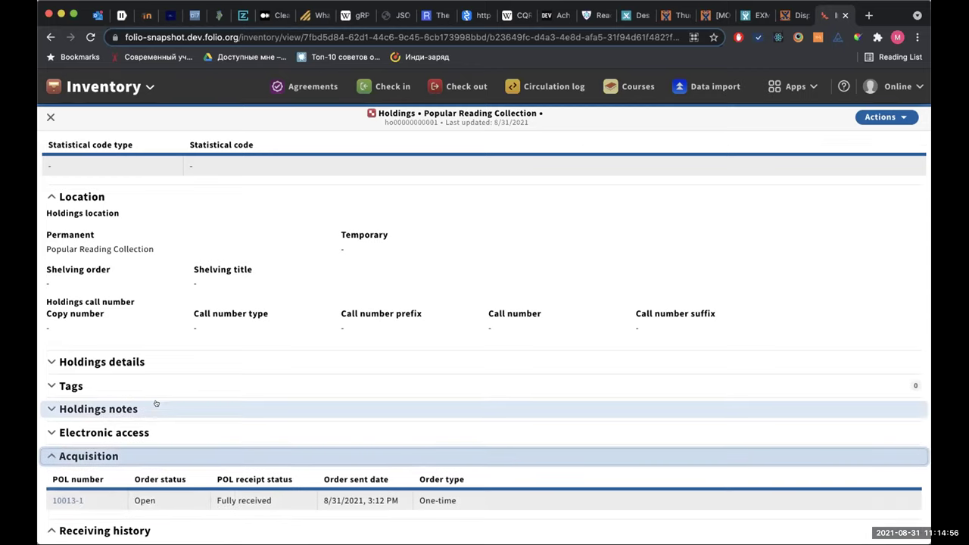
{"action": "scroll", "coordinate": [156, 403], "scroll_direction": "down", "scroll_amount": 2}
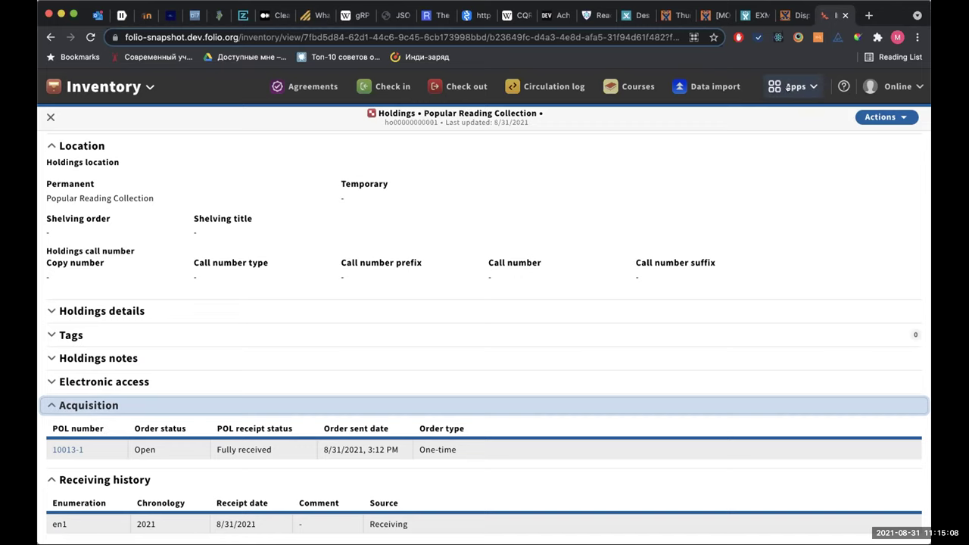
Switch to the Orders app and duplicate the open Amazon.com purchase order.
{"action": "left_click", "coordinate": [795, 87]}
{"action": "scroll", "coordinate": [738, 283], "scroll_direction": "down", "scroll_amount": 2}
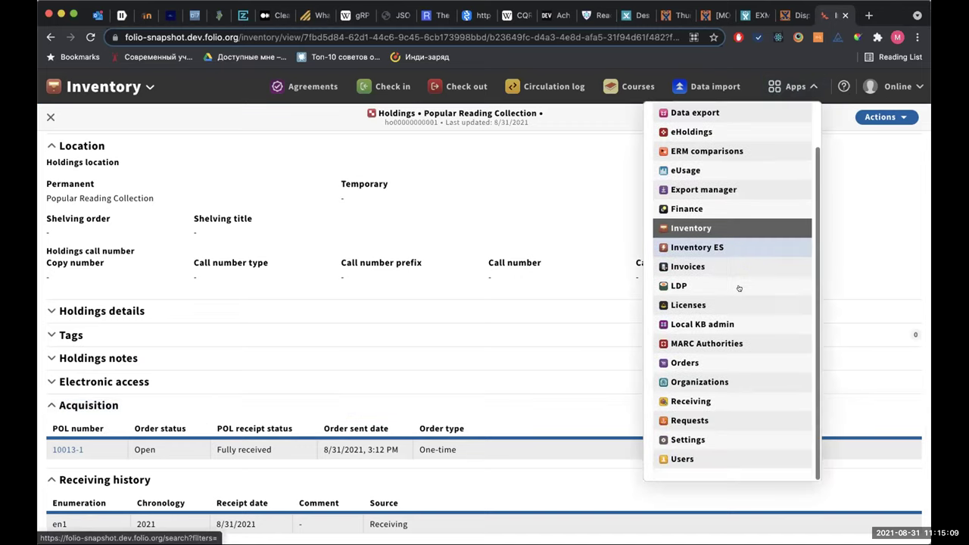
{"action": "left_click", "coordinate": [702, 364]}
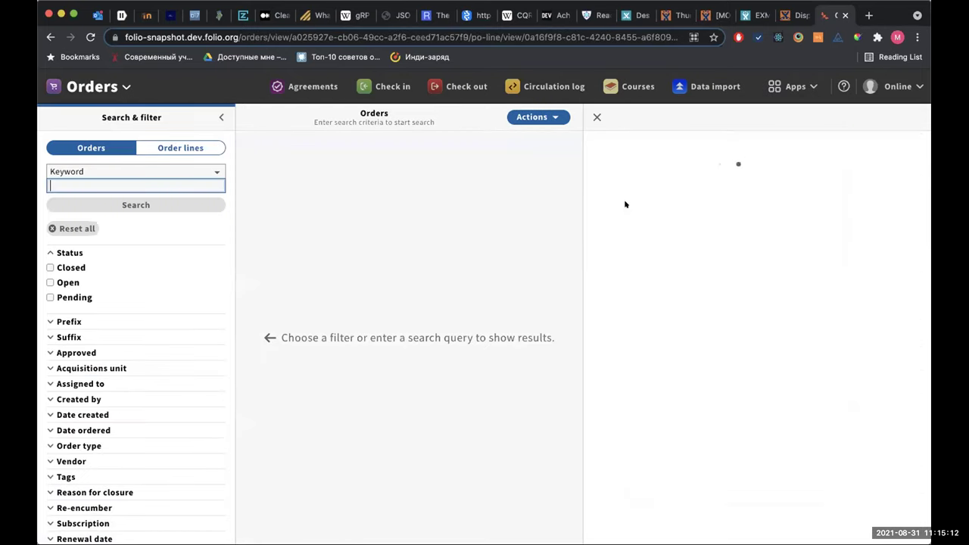
{"action": "left_click", "coordinate": [600, 117]}
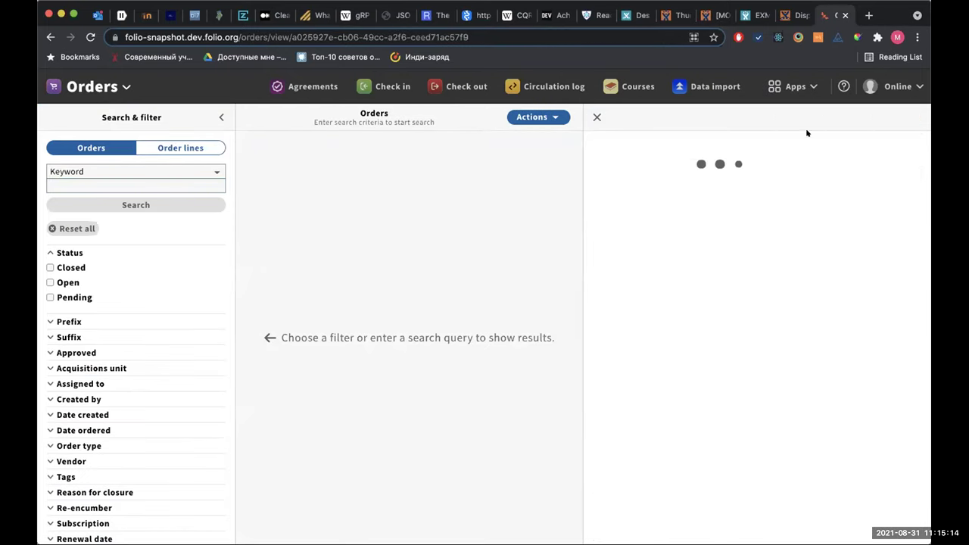
{"action": "left_click", "coordinate": [849, 116]}
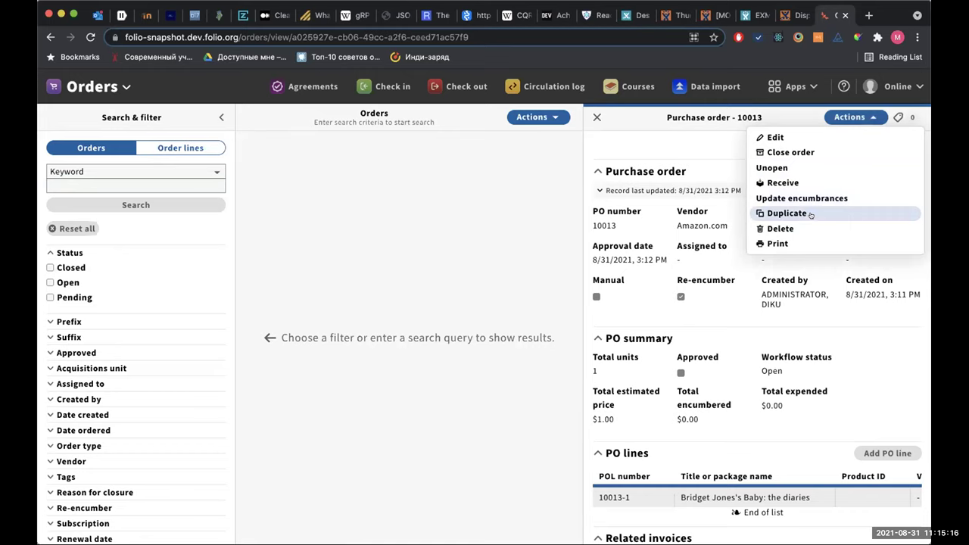
{"action": "left_click", "coordinate": [807, 213]}
{"action": "left_click", "coordinate": [614, 208]}
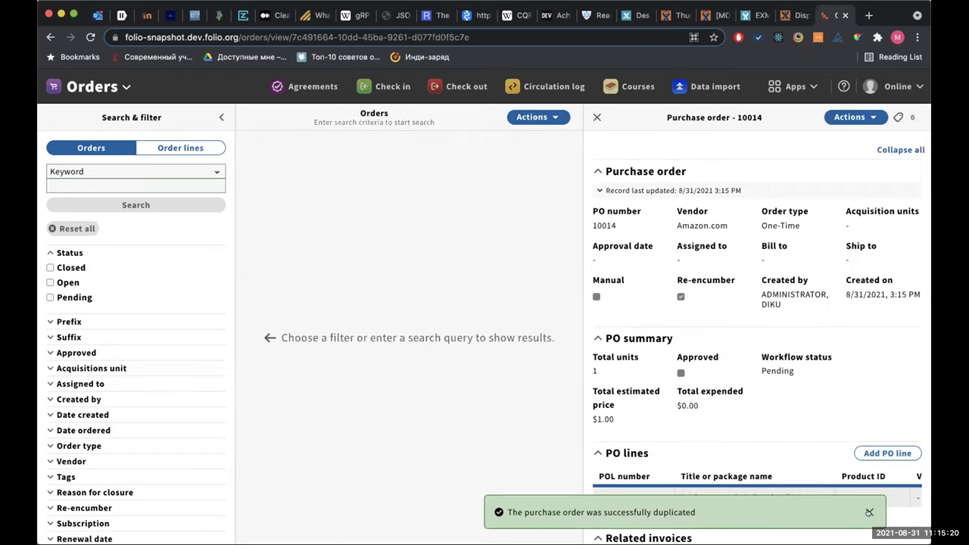
{"action": "scroll", "coordinate": [813, 342], "scroll_direction": "up", "scroll_amount": 1}
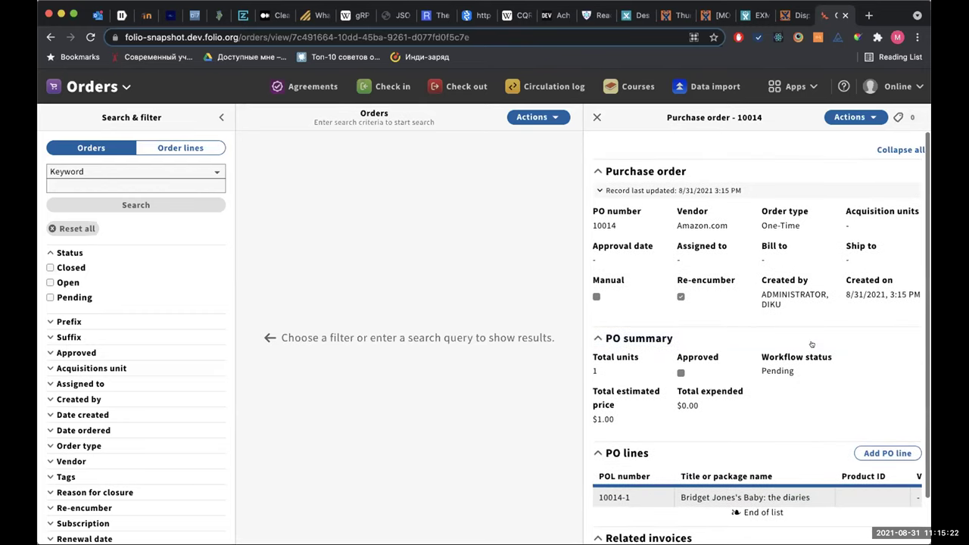
Edit the duplicated order's PO line for Bridget Jones's Baby: the diaries and enable manually adding pieces for receiving.
{"action": "left_click", "coordinate": [794, 497]}
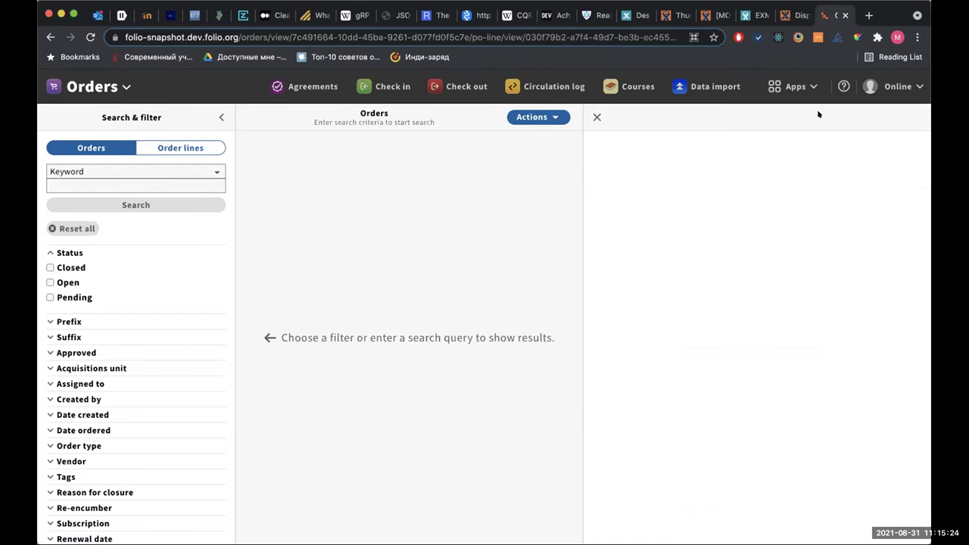
{"action": "left_click", "coordinate": [844, 116]}
{"action": "left_click", "coordinate": [773, 137]}
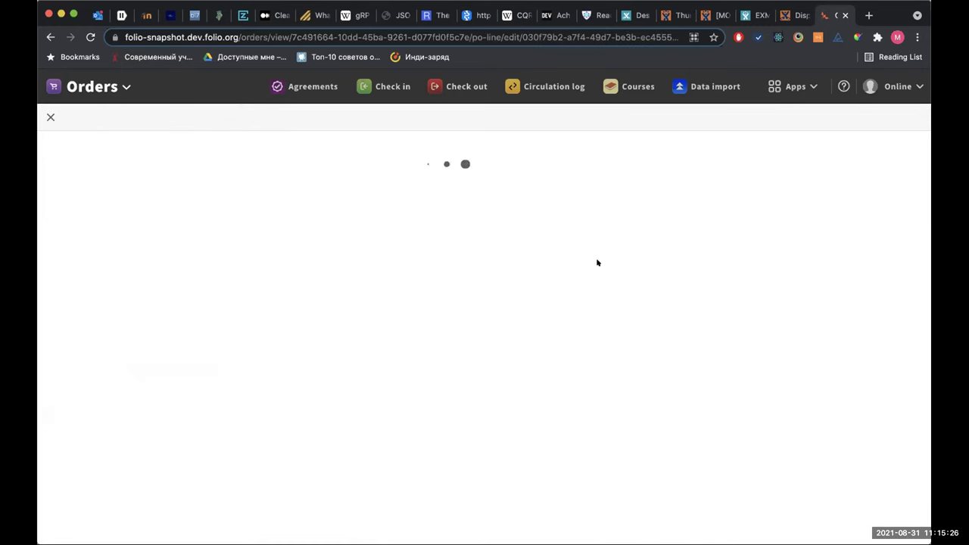
{"action": "scroll", "coordinate": [579, 225], "scroll_direction": "down", "scroll_amount": 8}
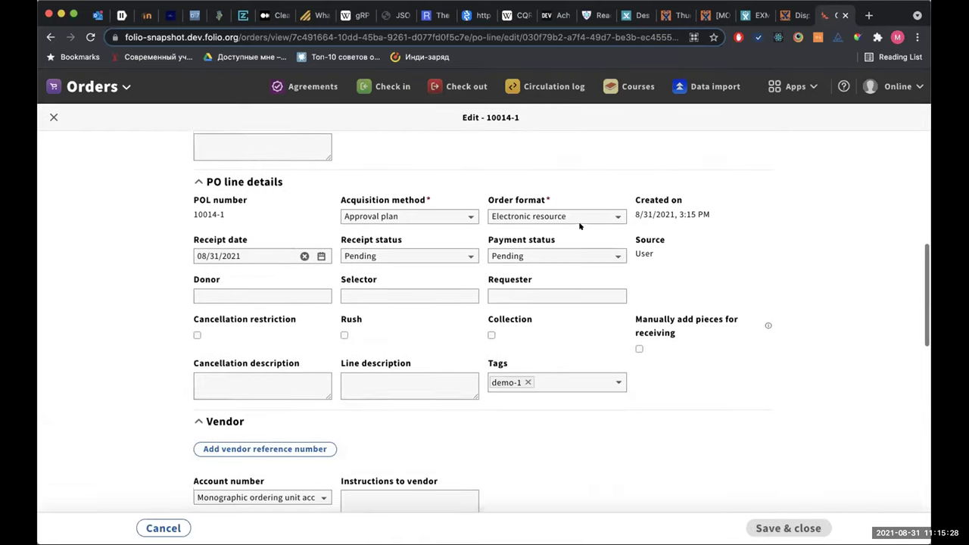
{"action": "left_click", "coordinate": [639, 348]}
Set the PO line's location holdings to Annex > PR6056.I4588 B749 2016 and save the line.
{"action": "scroll", "coordinate": [796, 325], "scroll_direction": "down", "scroll_amount": 5}
{"action": "scroll", "coordinate": [796, 325], "scroll_direction": "down", "scroll_amount": 5}
{"action": "scroll", "coordinate": [796, 325], "scroll_direction": "up", "scroll_amount": 1}
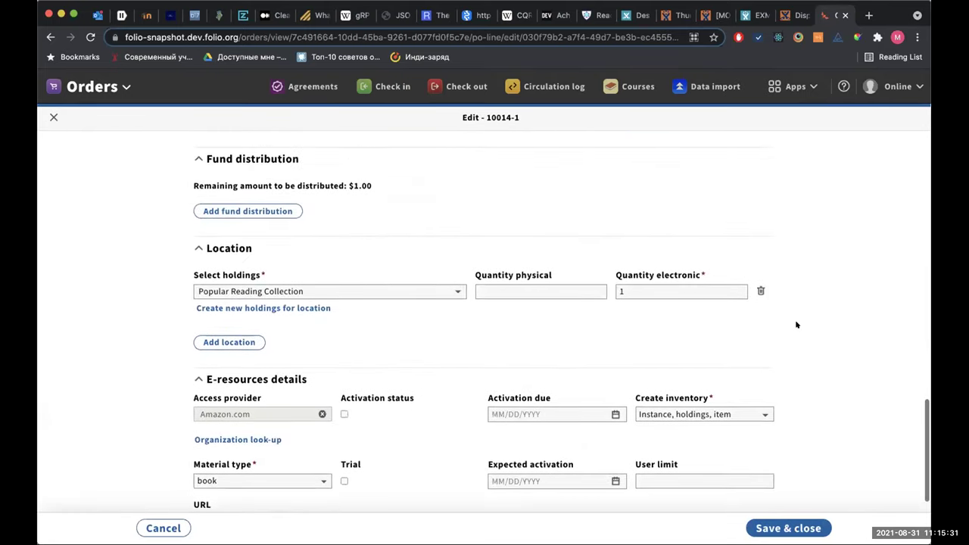
{"action": "left_click", "coordinate": [429, 291]}
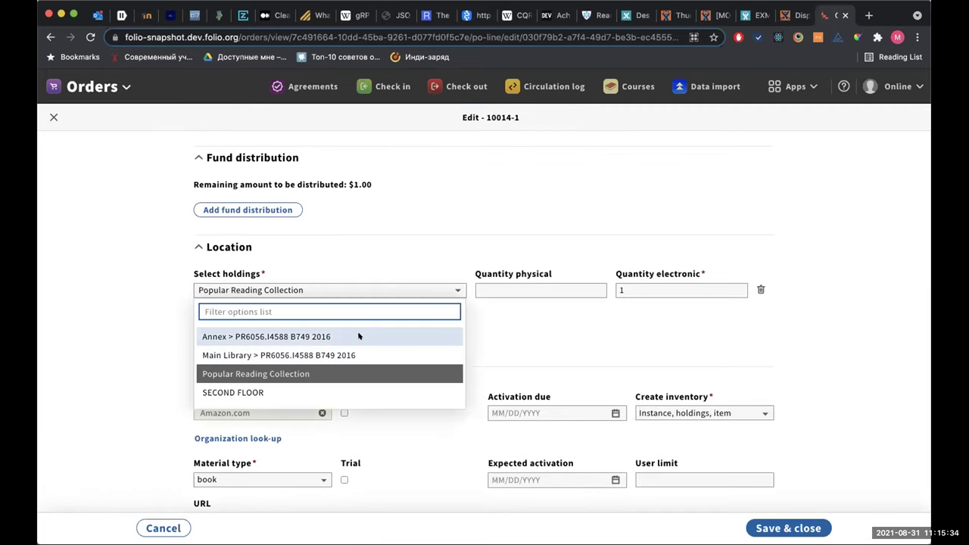
{"action": "left_click", "coordinate": [359, 336]}
{"action": "left_click", "coordinate": [790, 529]}
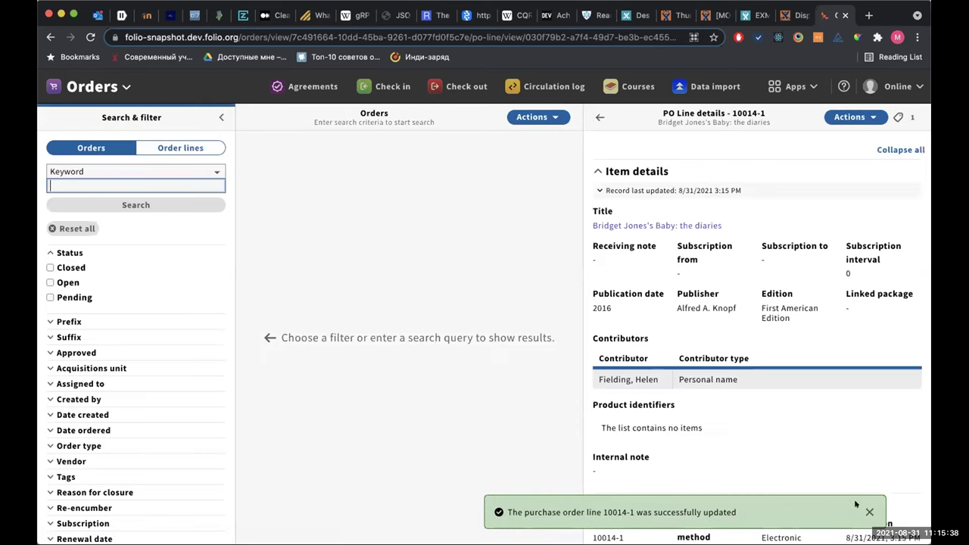
{"action": "left_click", "coordinate": [869, 512]}
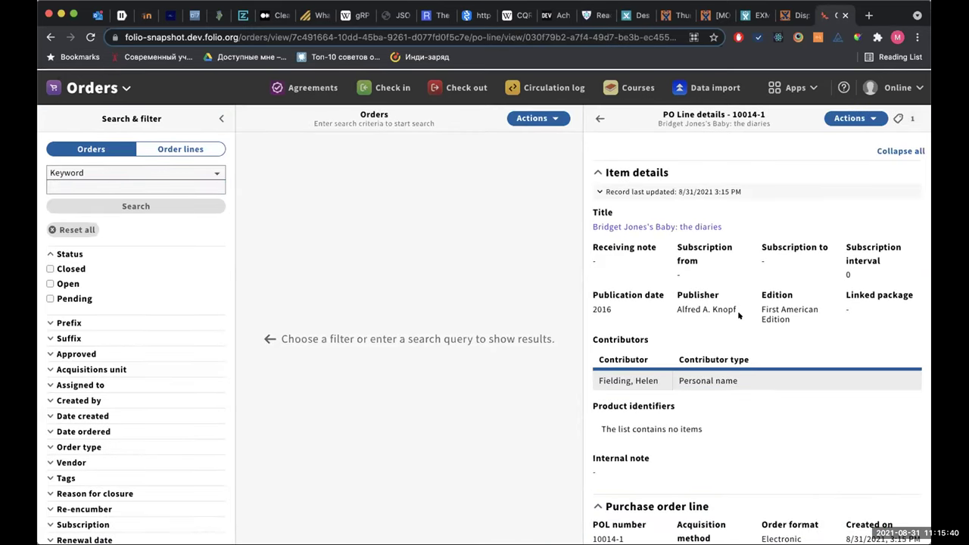
{"action": "scroll", "coordinate": [739, 315], "scroll_direction": "down", "scroll_amount": 1}
{"action": "scroll", "coordinate": [739, 314], "scroll_direction": "up", "scroll_amount": 1}
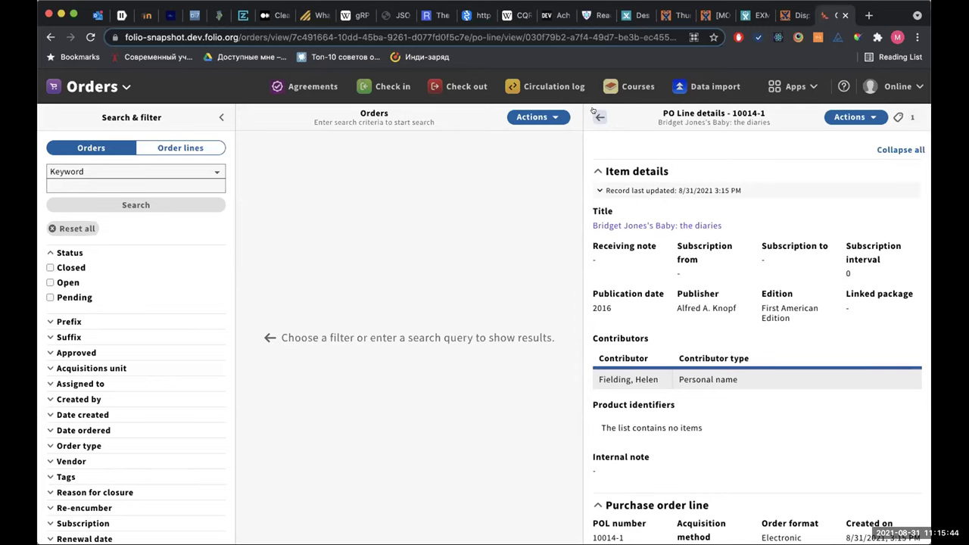
Switch to the Receiving app and open the title record belonging to the duplicated, pending order's PO line.
{"action": "left_click", "coordinate": [795, 86]}
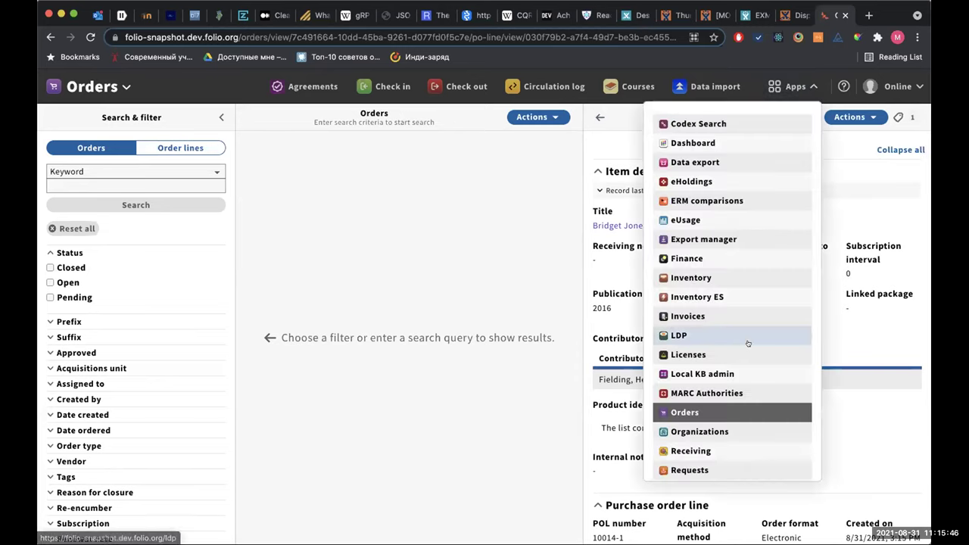
{"action": "scroll", "coordinate": [739, 342], "scroll_direction": "down", "scroll_amount": 2}
{"action": "left_click", "coordinate": [718, 402]}
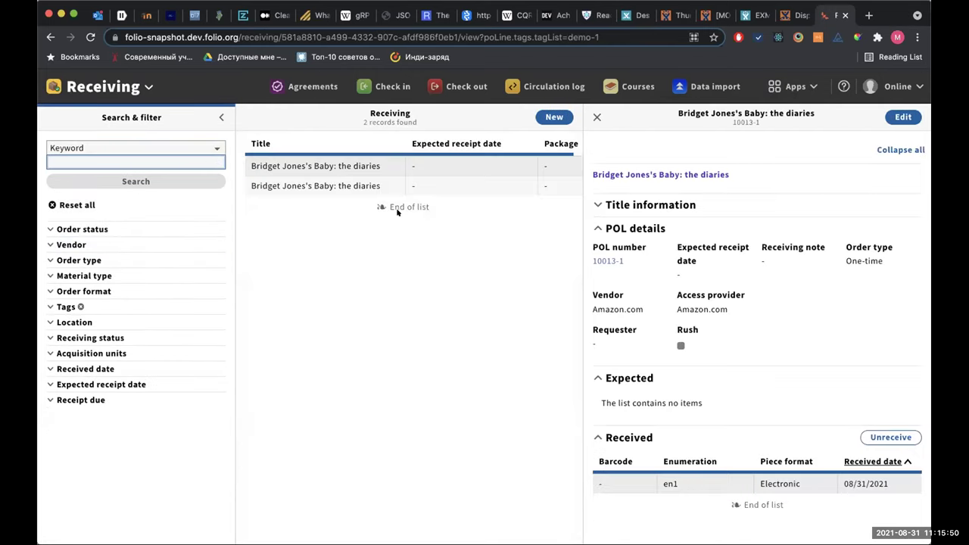
{"action": "left_click", "coordinate": [597, 117]}
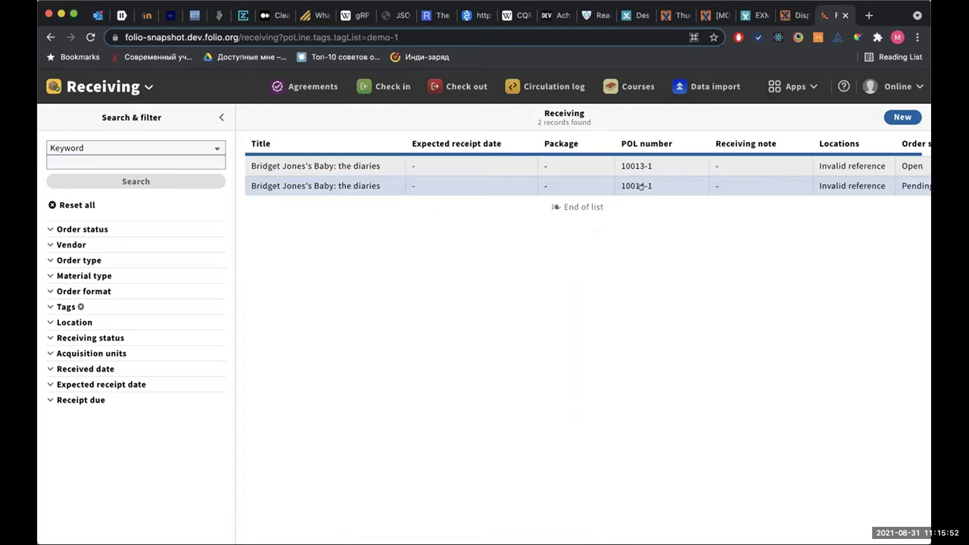
{"action": "left_click", "coordinate": [639, 185]}
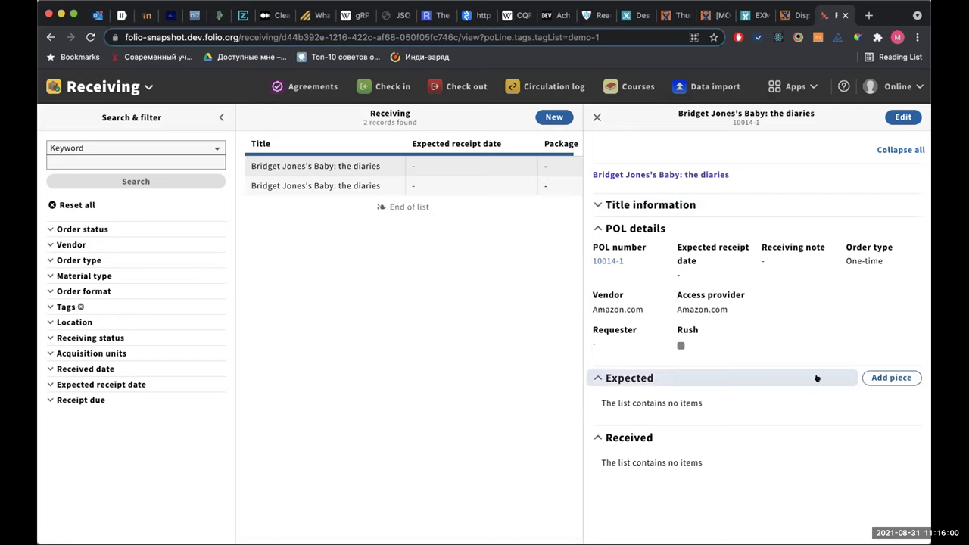
Start adding an electronic piece at the Annex > PR6056.I4588 B749 2016 holdings with item creation enabled.
{"action": "left_click", "coordinate": [871, 377]}
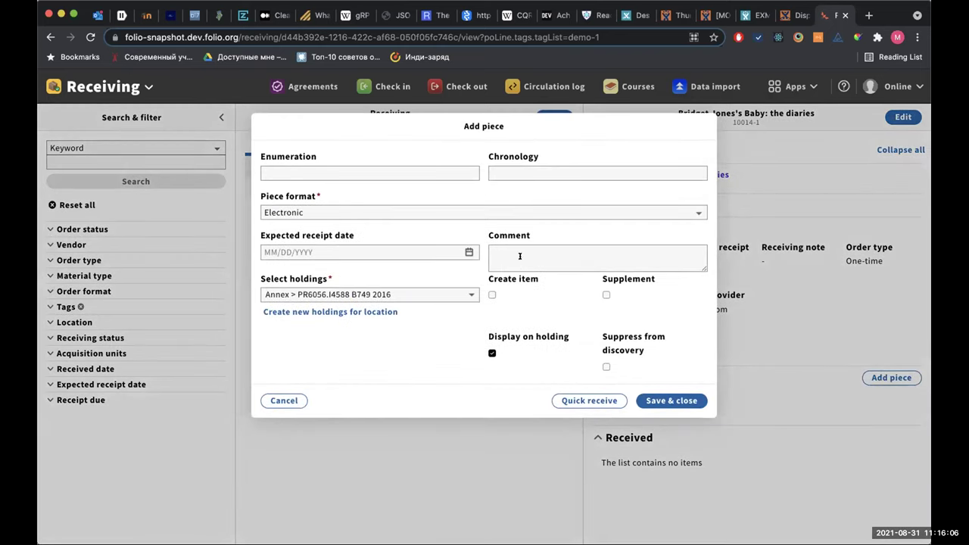
{"action": "left_click", "coordinate": [389, 292]}
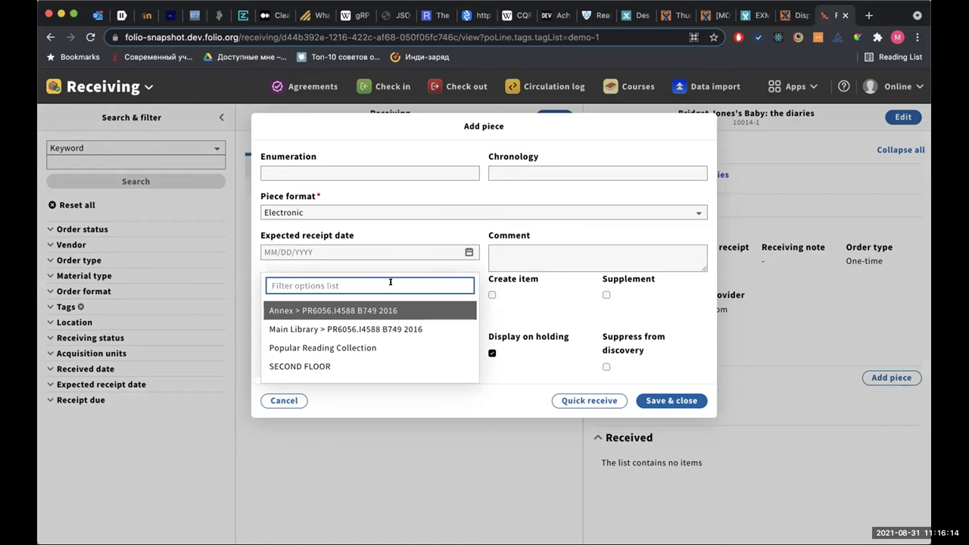
{"action": "left_click", "coordinate": [491, 372]}
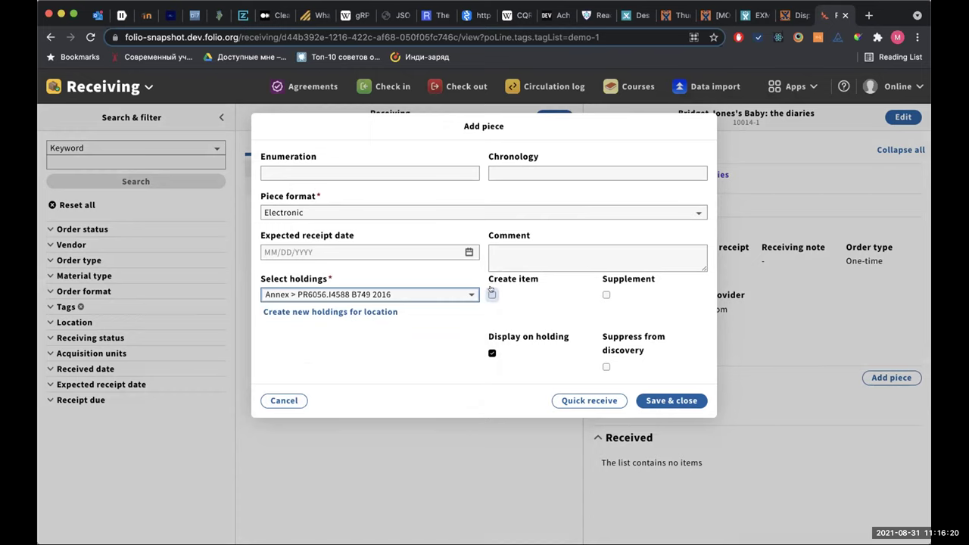
{"action": "left_click", "coordinate": [492, 294]}
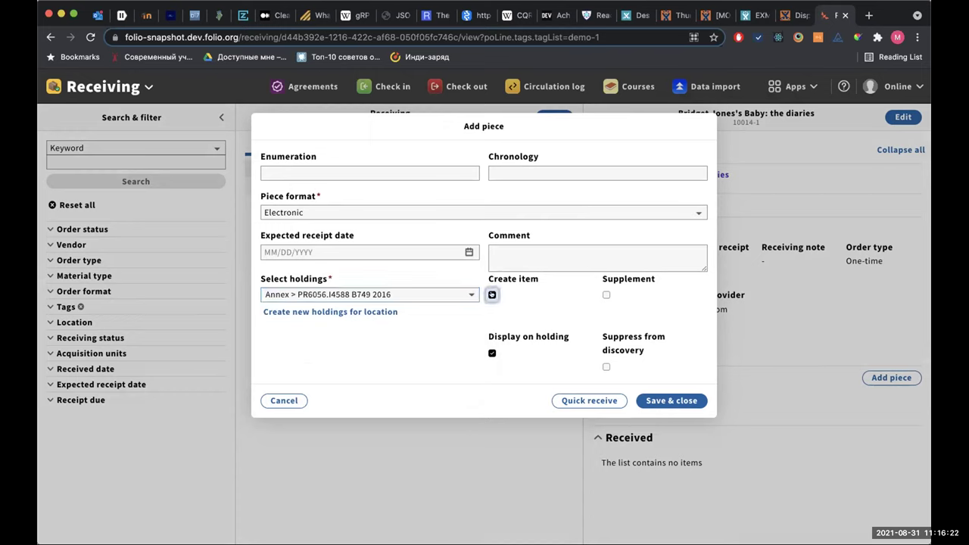
Give the new piece enumeration en2 and chronology 2022, and save it.
{"action": "left_click", "coordinate": [385, 172]}
{"action": "type", "text": "en2"}
{"action": "left_click", "coordinate": [539, 164]}
{"action": "type", "text": "2021"}
{"action": "key", "text": "BackSpace"}
{"action": "type", "text": "2"}
{"action": "left_click", "coordinate": [465, 383]}
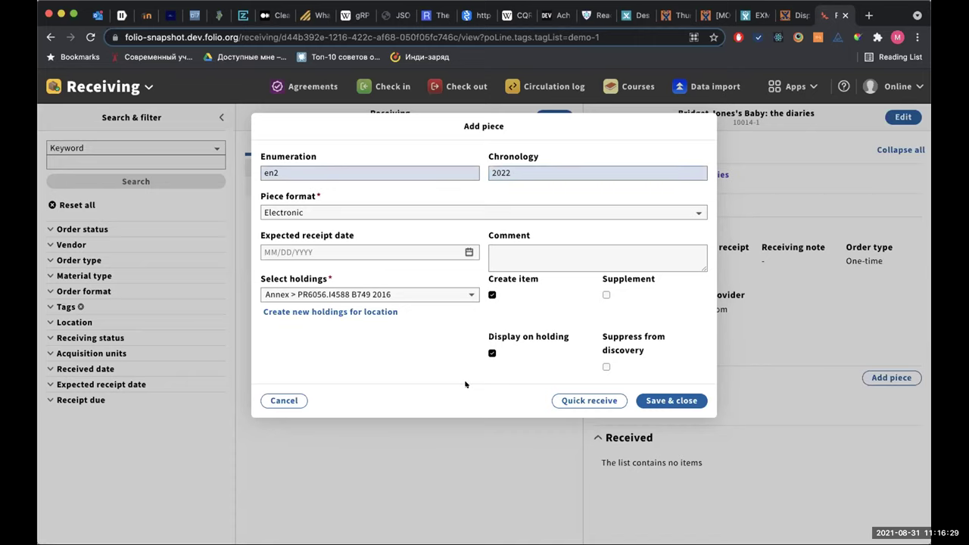
{"action": "left_click", "coordinate": [679, 402]}
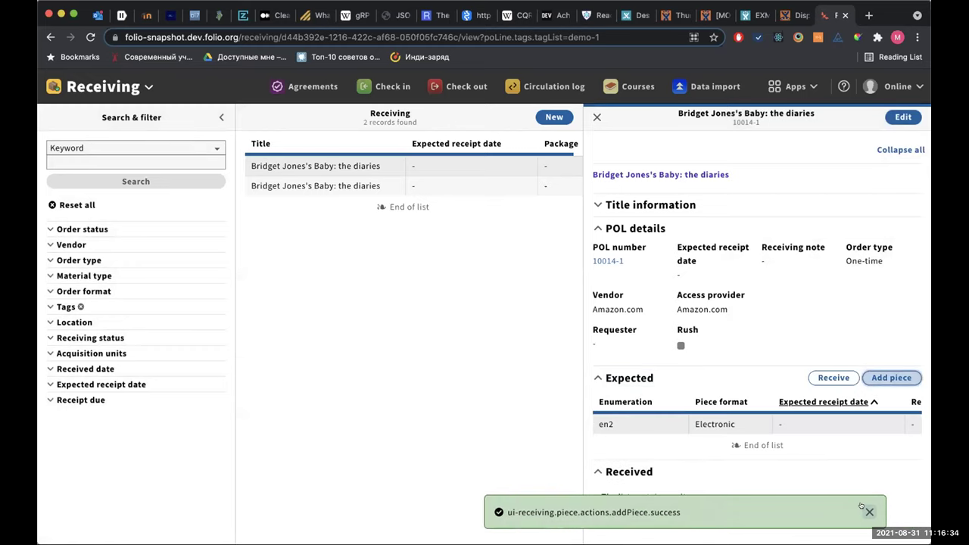
{"action": "left_click", "coordinate": [868, 511]}
Open piece en2 and follow its connected item link to check the item record, returning to the receiving title.
{"action": "left_click", "coordinate": [643, 424]}
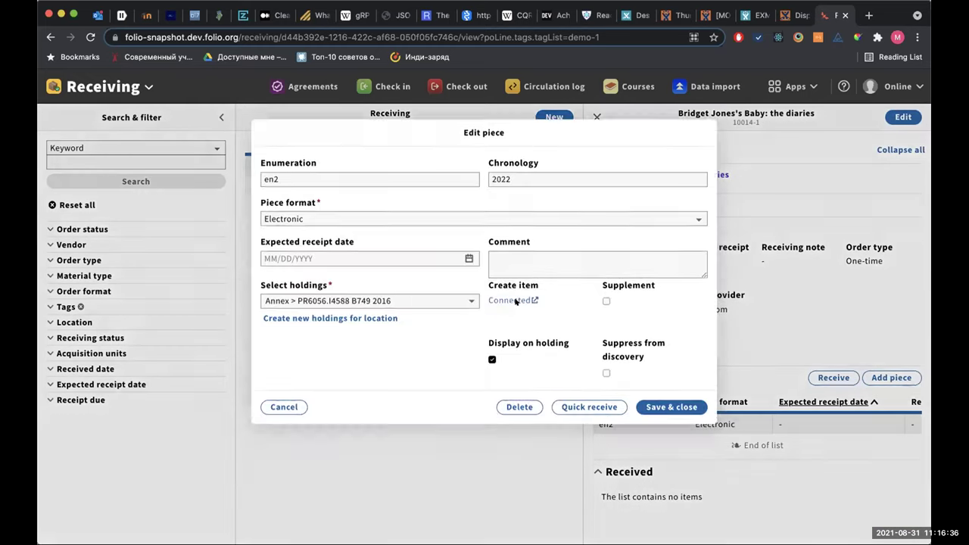
{"action": "left_click", "coordinate": [518, 295]}
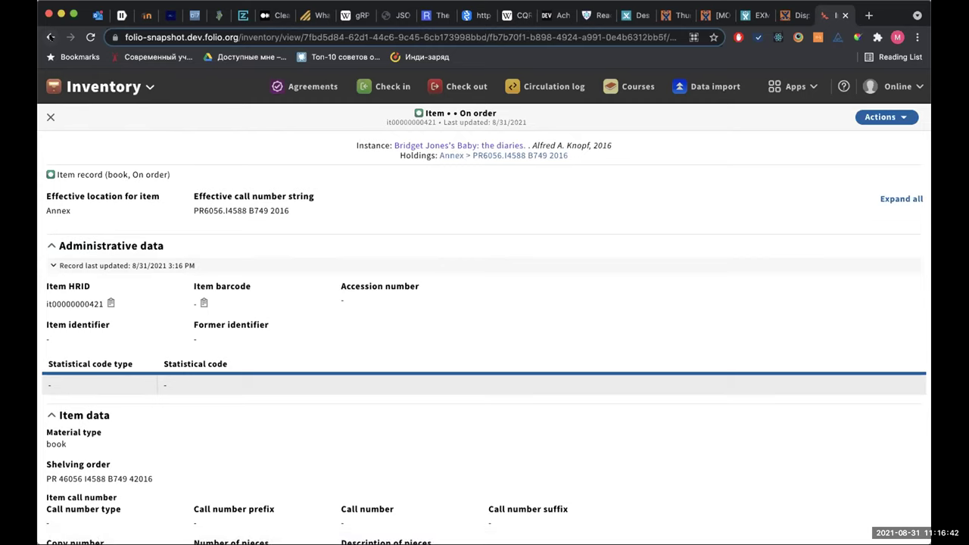
{"action": "left_click", "coordinate": [50, 36]}
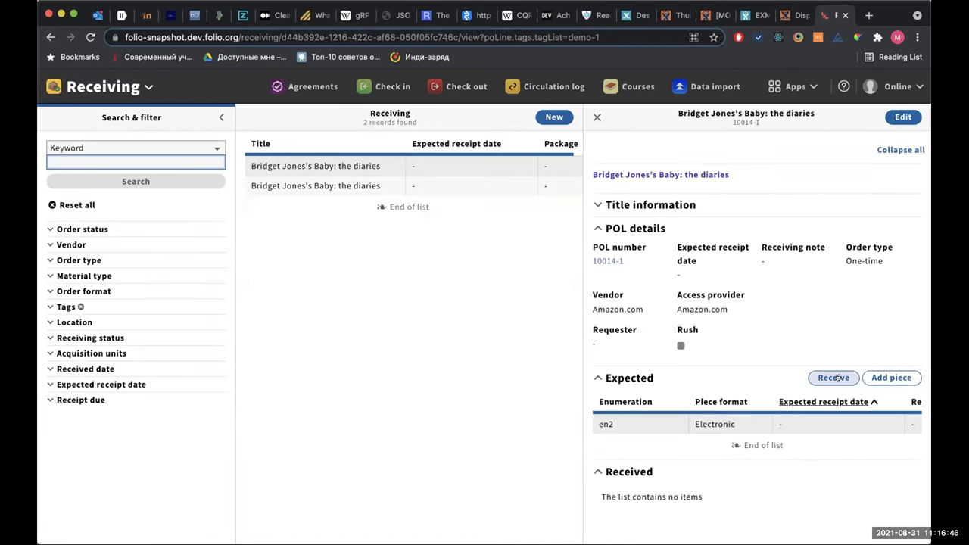
Receive all expected pieces of the Bridget Jones's Baby: the diaries title.
{"action": "left_click", "coordinate": [834, 377]}
{"action": "left_click", "coordinate": [56, 198]}
{"action": "left_click", "coordinate": [801, 520]}
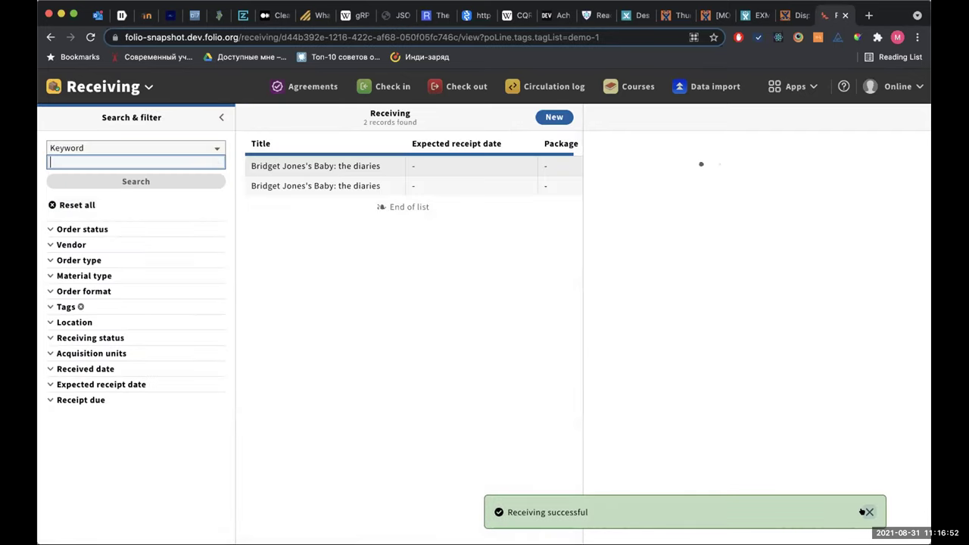
{"action": "left_click", "coordinate": [795, 86]}
{"action": "scroll", "coordinate": [733, 268], "scroll_direction": "down", "scroll_amount": 1}
{"action": "left_click", "coordinate": [733, 271]}
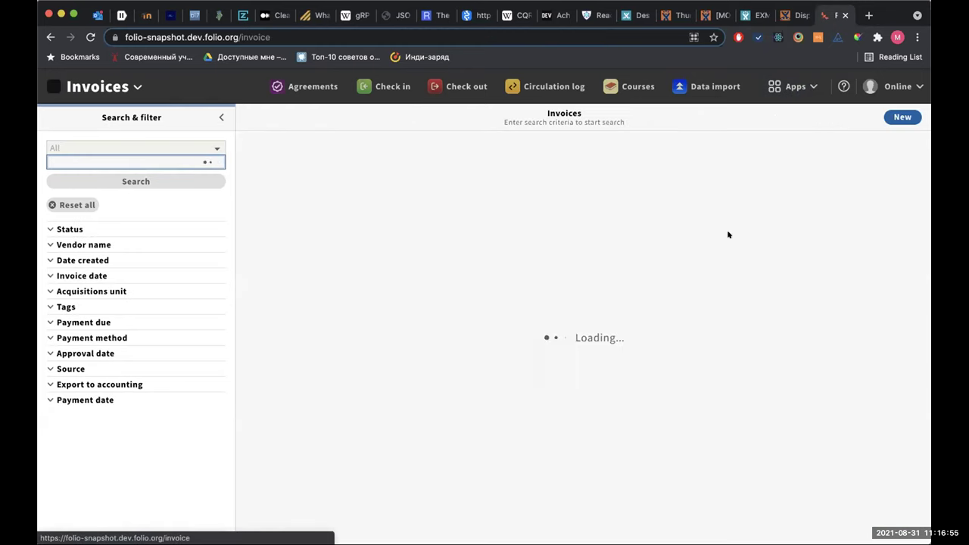
Switch to the Inventory app and open the Annex > PR6056.I4588 B749 2016 holdings record to check its receiving history.
{"action": "left_click", "coordinate": [795, 87]}
{"action": "left_click", "coordinate": [731, 278]}
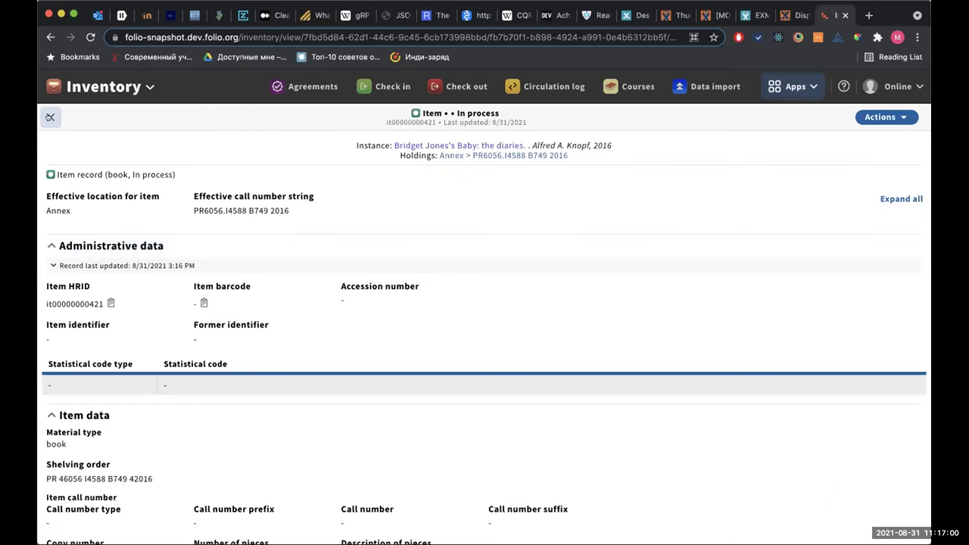
{"action": "left_click", "coordinate": [52, 115]}
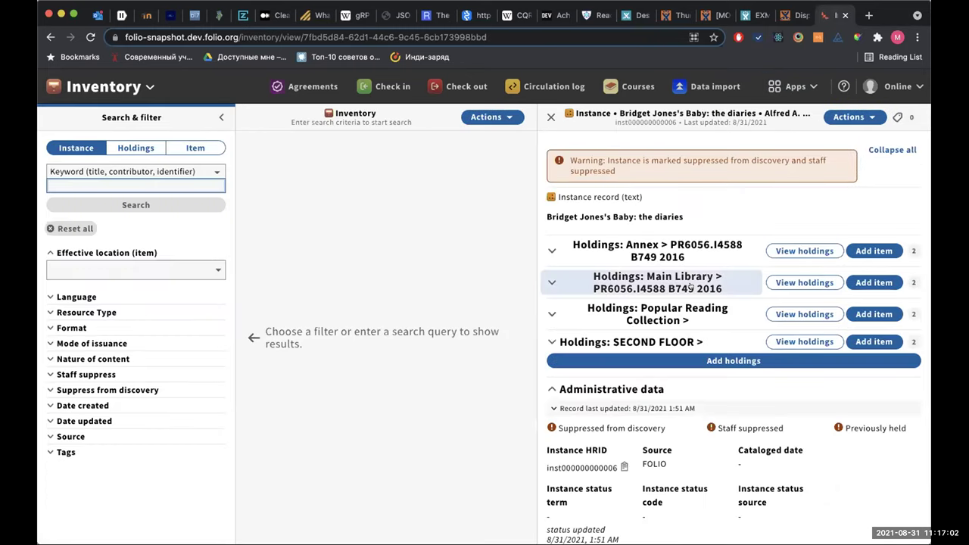
{"action": "scroll", "coordinate": [757, 282], "scroll_direction": "down", "scroll_amount": 1}
{"action": "left_click", "coordinate": [788, 235]}
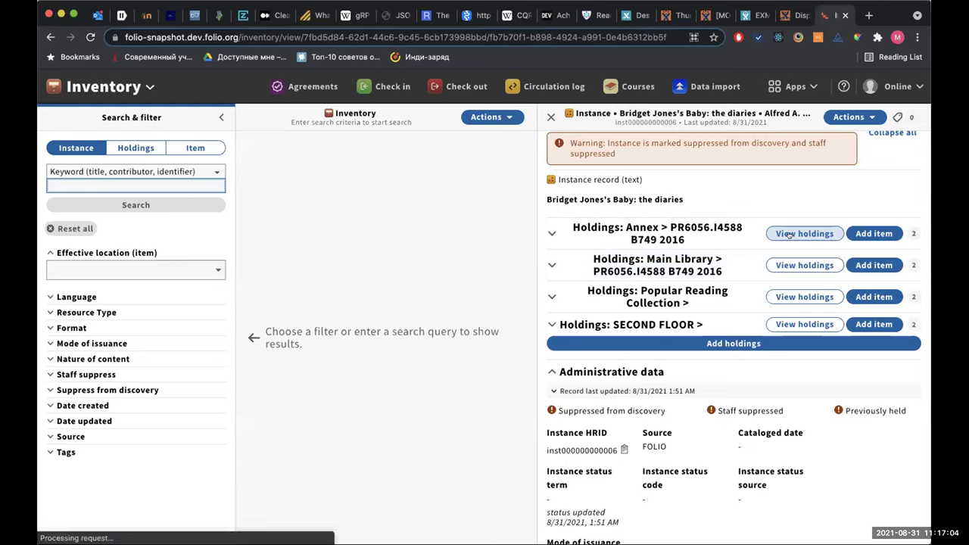
{"action": "scroll", "coordinate": [445, 331], "scroll_direction": "down", "scroll_amount": 2}
{"action": "scroll", "coordinate": [445, 332], "scroll_direction": "down", "scroll_amount": 3}
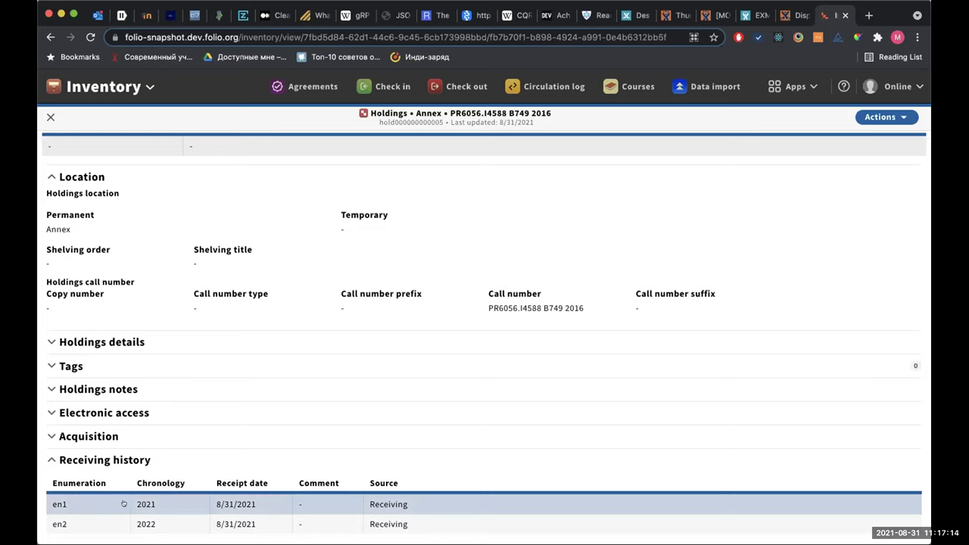
{"action": "left_click", "coordinate": [83, 437]}
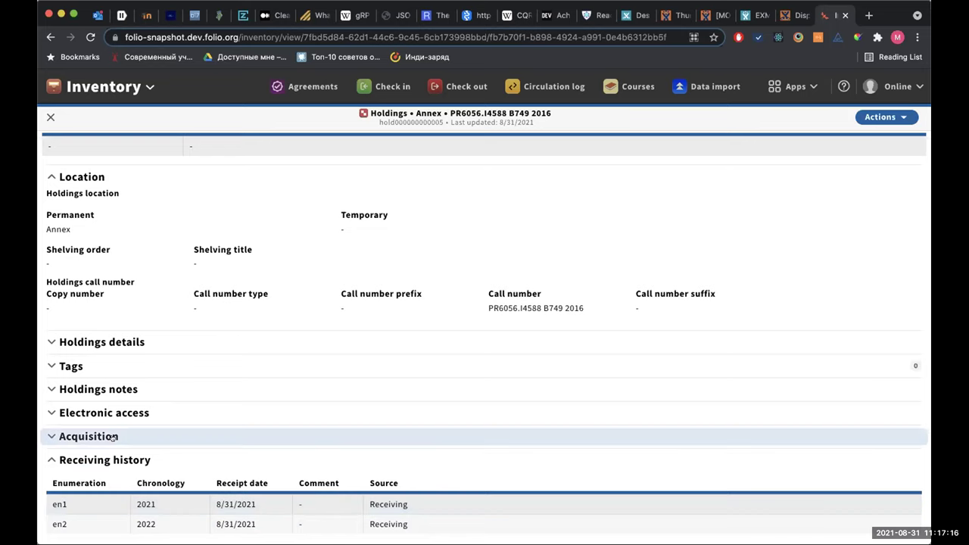
{"action": "scroll", "coordinate": [189, 408], "scroll_direction": "down", "scroll_amount": 2}
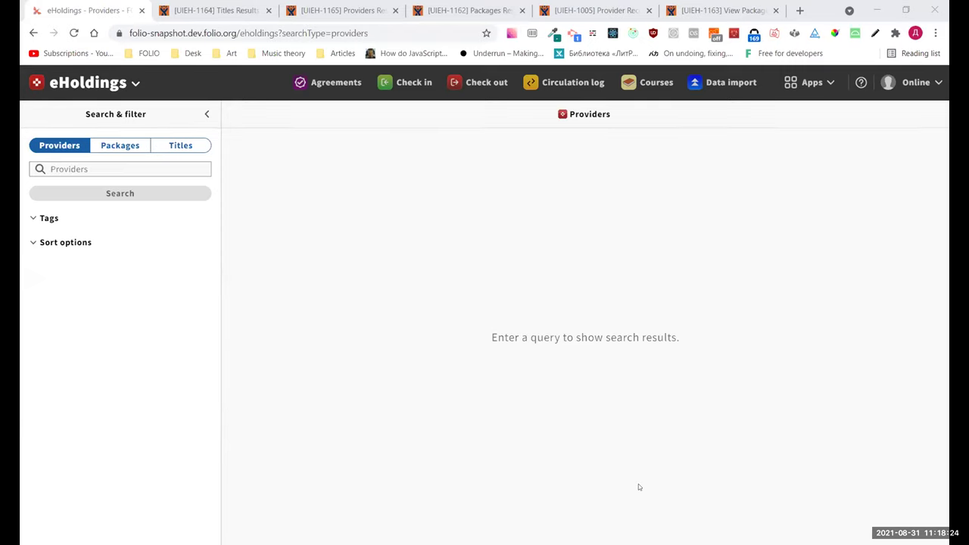
Search the eHoldings providers for "ebsco".
{"action": "left_click", "coordinate": [510, 418]}
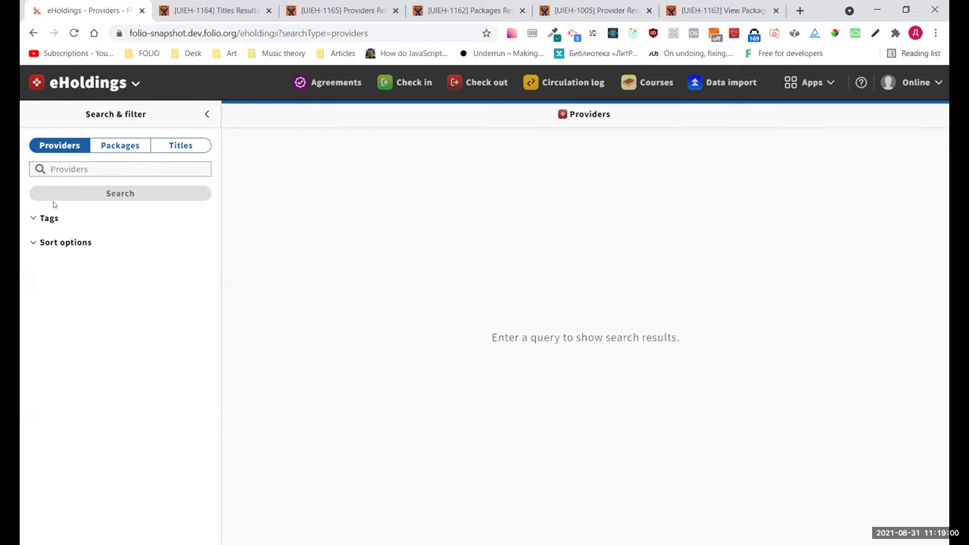
{"action": "left_click", "coordinate": [83, 166]}
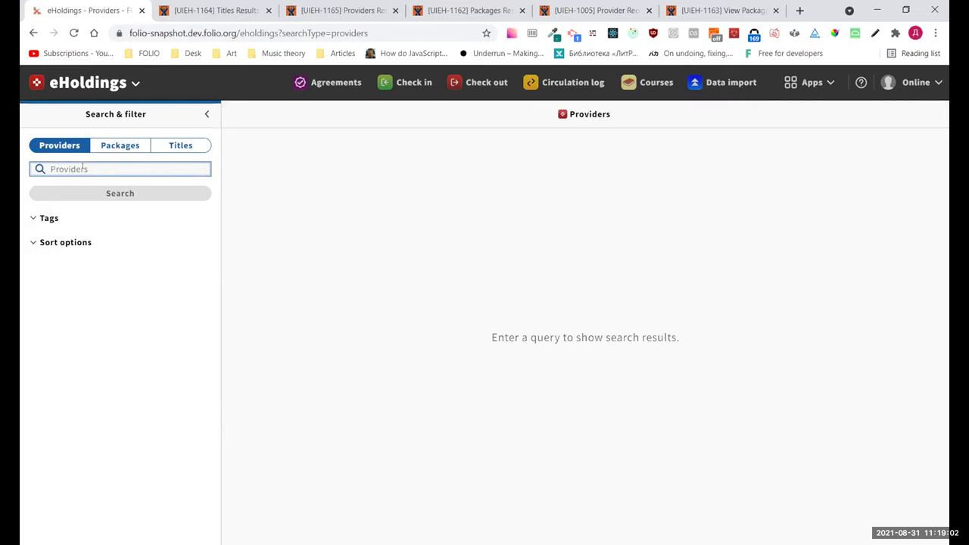
{"action": "type", "text": "ebsco"}
{"action": "key", "text": "Return"}
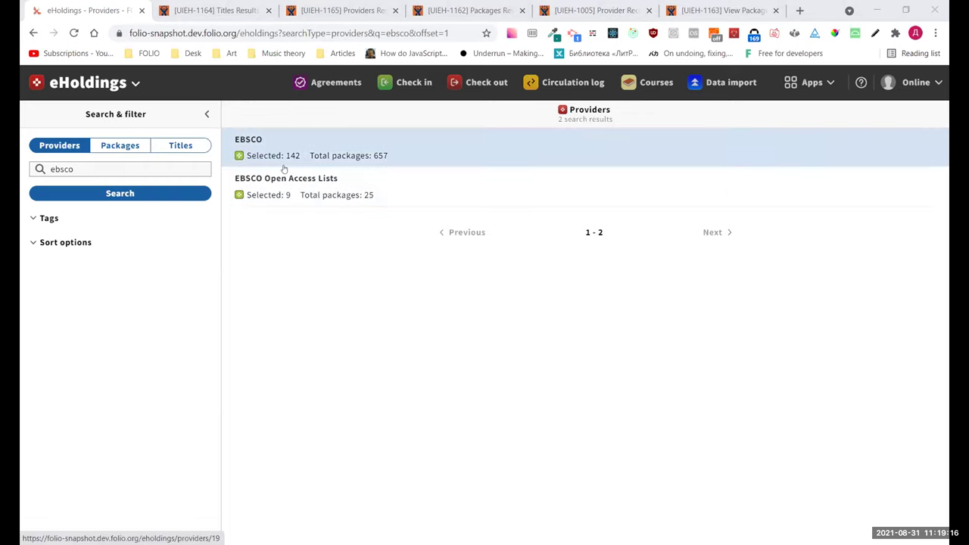
Switch the eHoldings search to packages and search for "ebsco".
{"action": "left_click", "coordinate": [136, 149]}
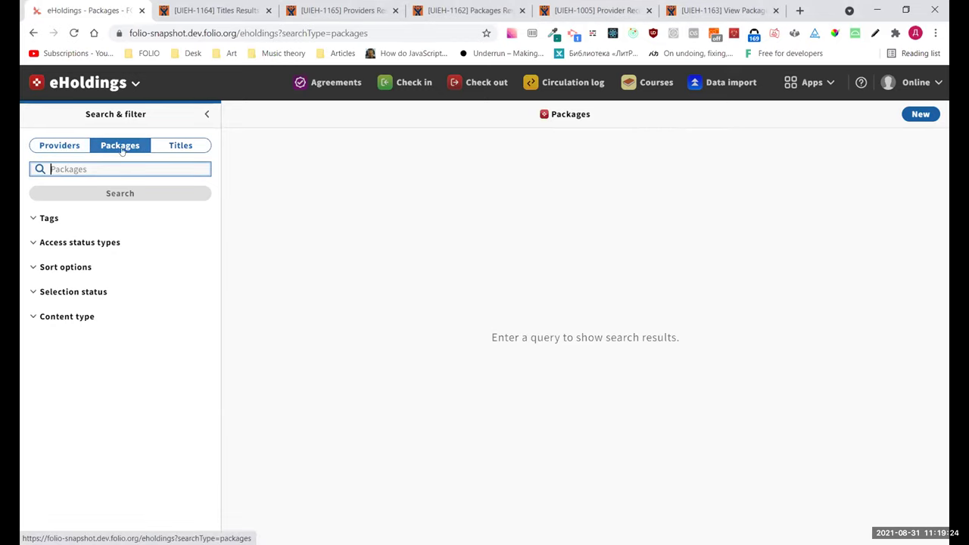
{"action": "type", "text": "ebsco"}
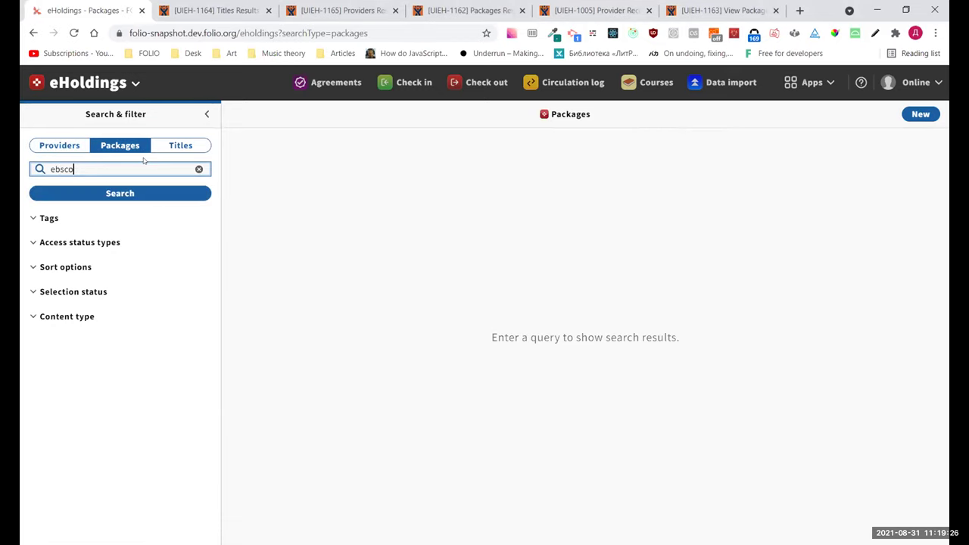
{"action": "key", "text": "Return"}
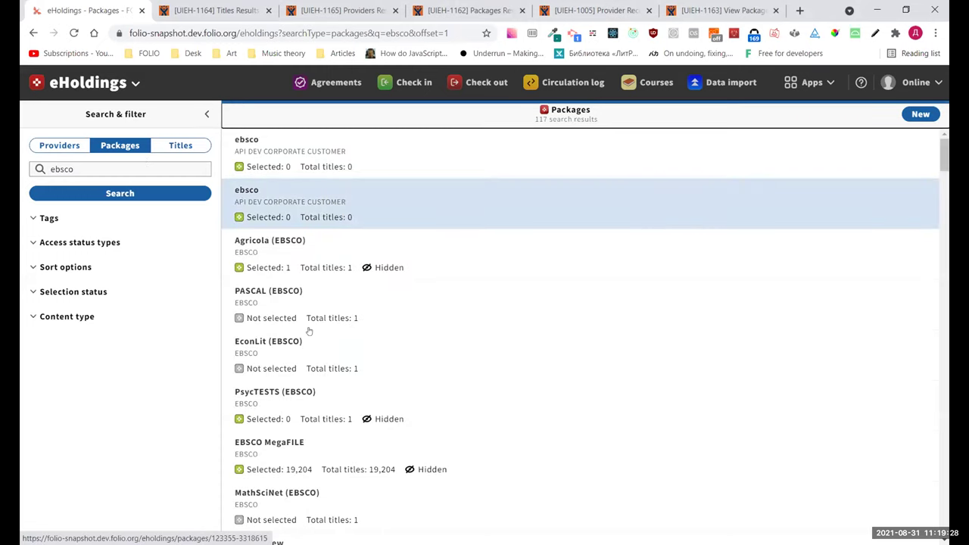
Browse the package results to the end of the first page and look through the second page.
{"action": "scroll", "coordinate": [467, 354], "scroll_direction": "down", "scroll_amount": 1}
{"action": "scroll", "coordinate": [467, 354], "scroll_direction": "down", "scroll_amount": 10}
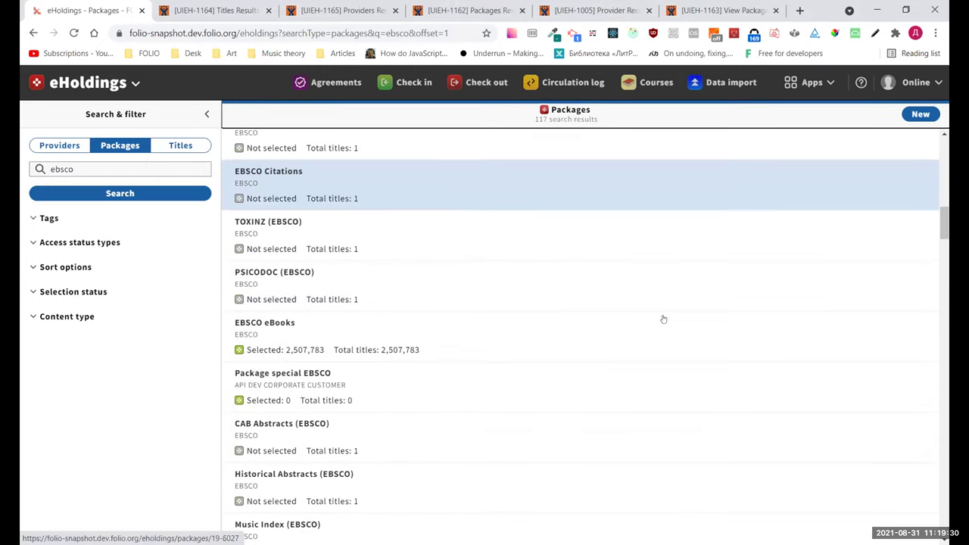
{"action": "left_click_drag", "start_coordinate": [944, 227], "coordinate": [945, 519]}
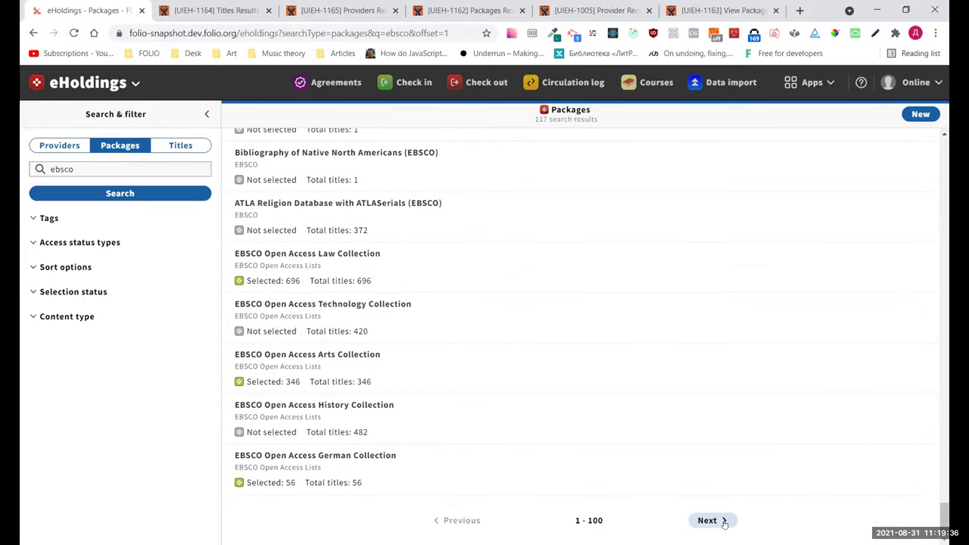
{"action": "left_click", "coordinate": [723, 525]}
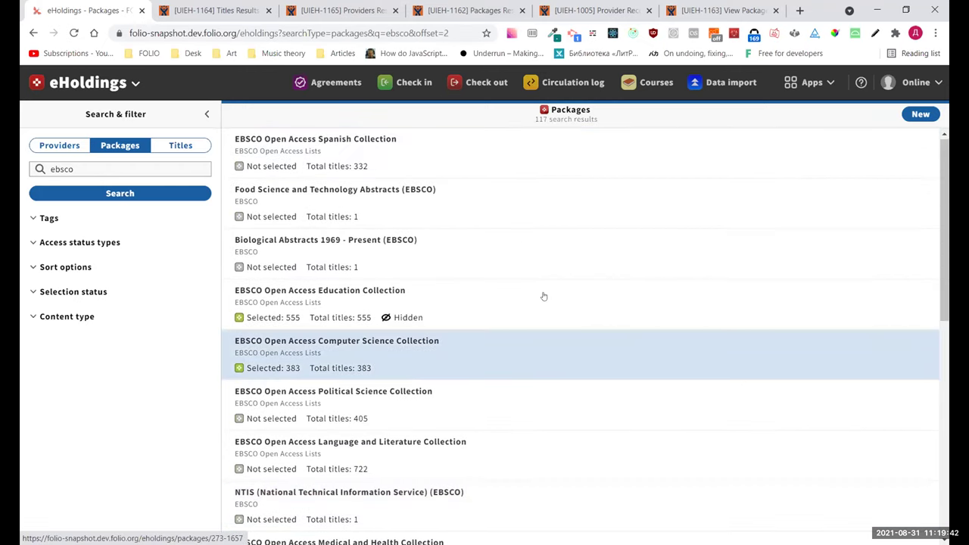
{"action": "scroll", "coordinate": [544, 292], "scroll_direction": "down", "scroll_amount": 4}
{"action": "scroll", "coordinate": [544, 290], "scroll_direction": "down", "scroll_amount": 3}
{"action": "scroll", "coordinate": [543, 290], "scroll_direction": "up", "scroll_amount": 6}
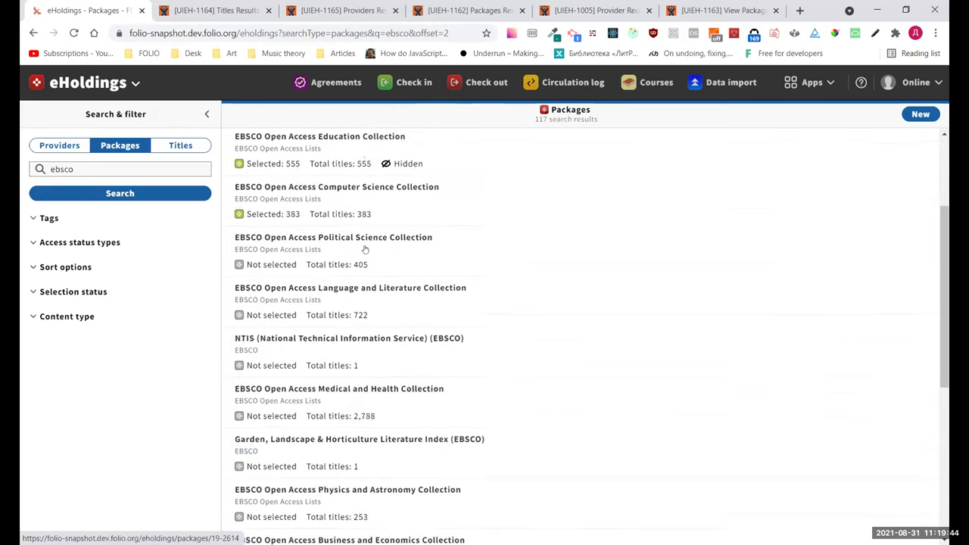
Search the eHoldings titles for "journal" and go to the second page of results.
{"action": "left_click", "coordinate": [180, 144]}
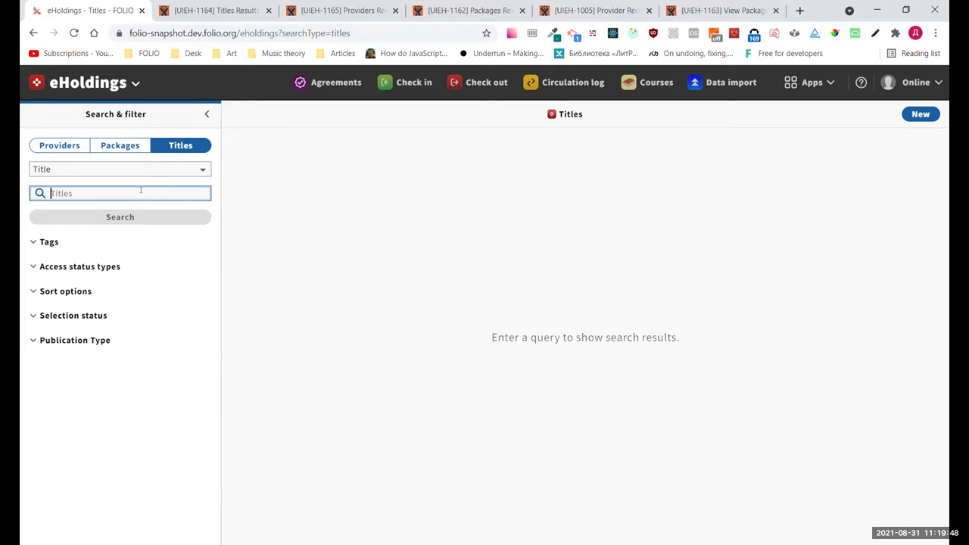
{"action": "type", "text": "journal"}
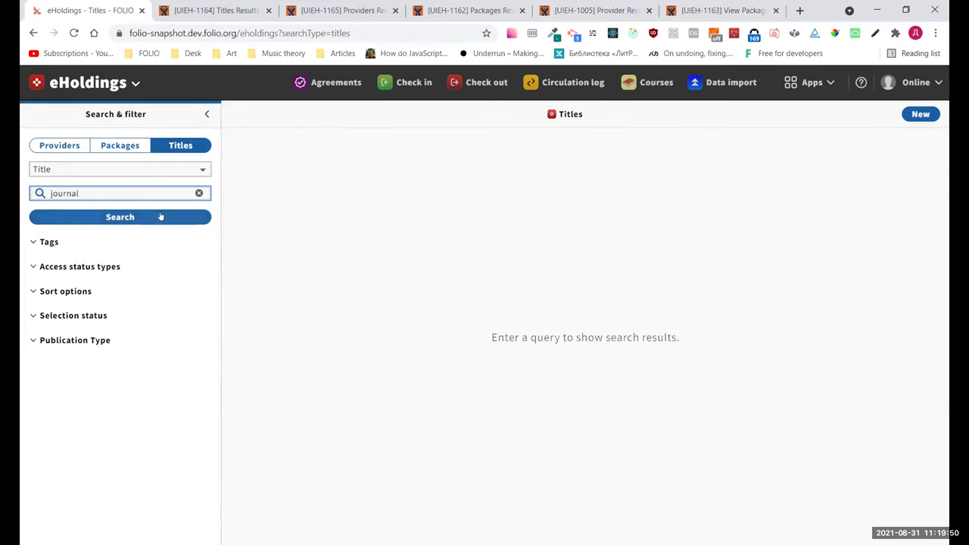
{"action": "left_click", "coordinate": [160, 217]}
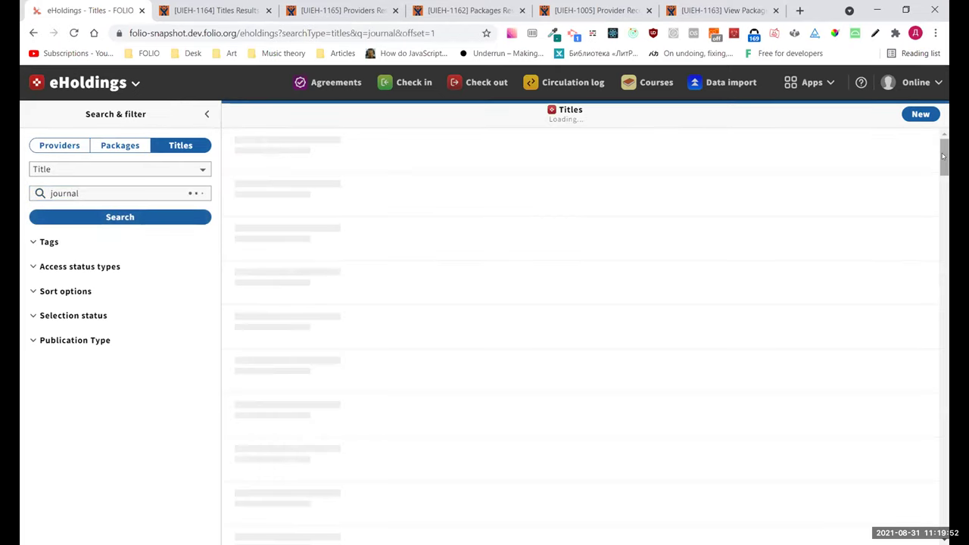
{"action": "left_click_drag", "start_coordinate": [943, 156], "coordinate": [944, 523]}
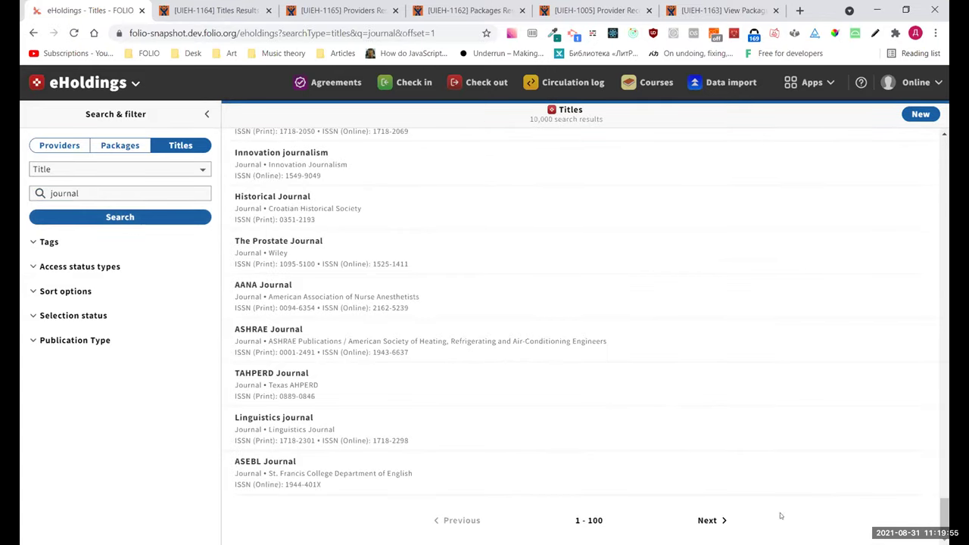
{"action": "left_click", "coordinate": [706, 520]}
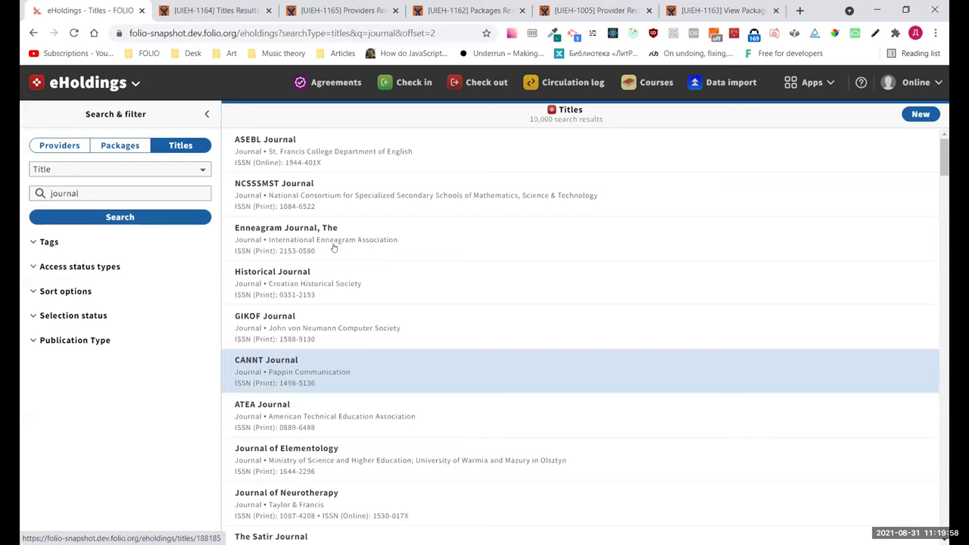
Return to the provider results, open the EBSCO provider record and examine its packages list.
{"action": "left_click", "coordinate": [59, 147]}
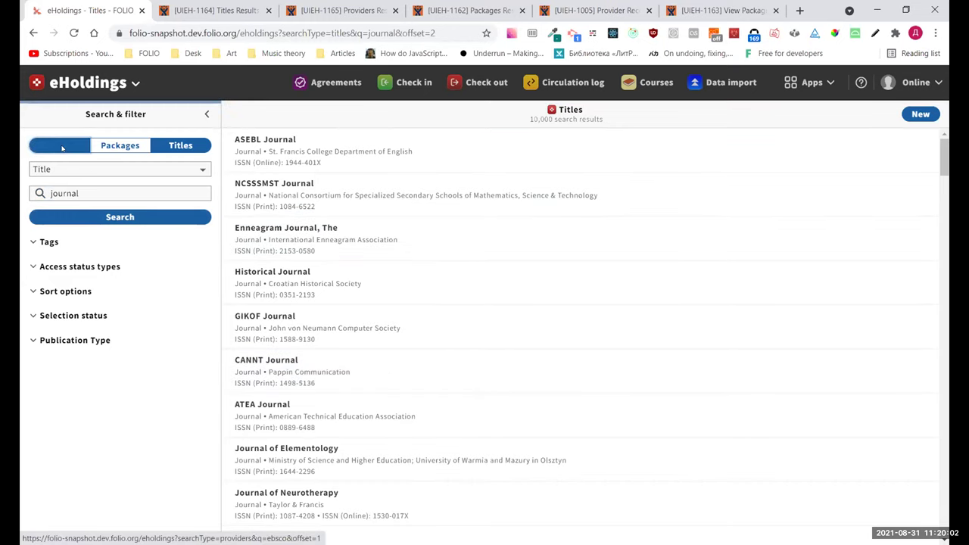
{"action": "left_click", "coordinate": [315, 154]}
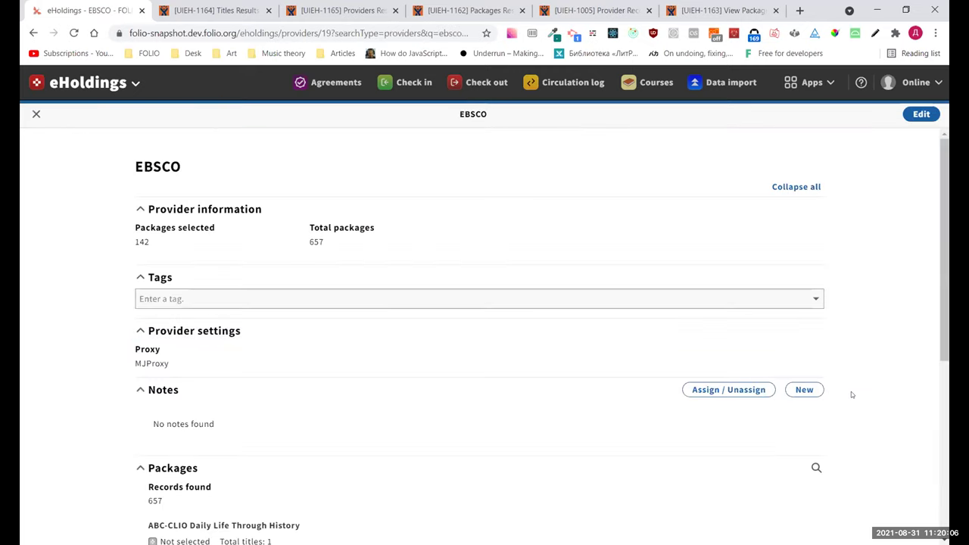
{"action": "scroll", "coordinate": [863, 420], "scroll_direction": "down", "scroll_amount": 4}
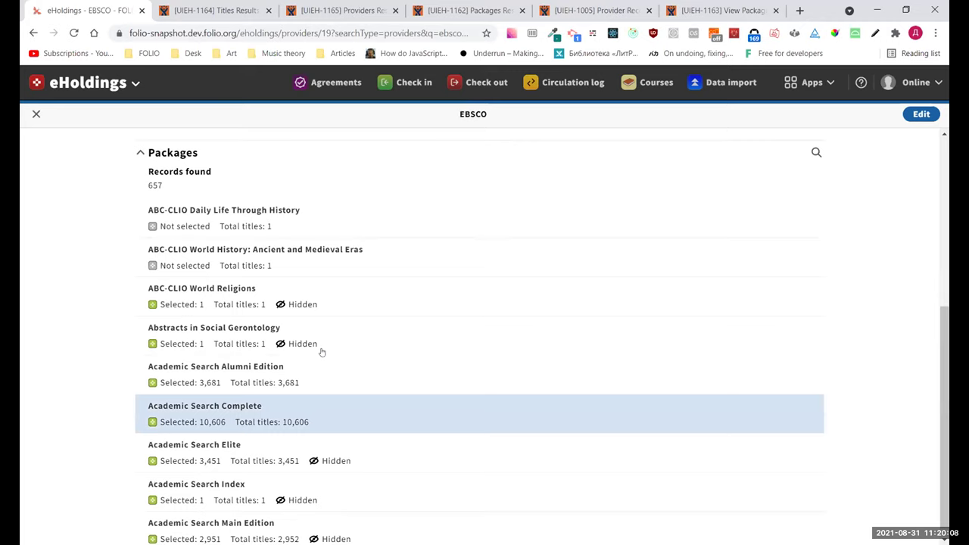
{"action": "scroll", "coordinate": [356, 322], "scroll_direction": "up", "scroll_amount": 1}
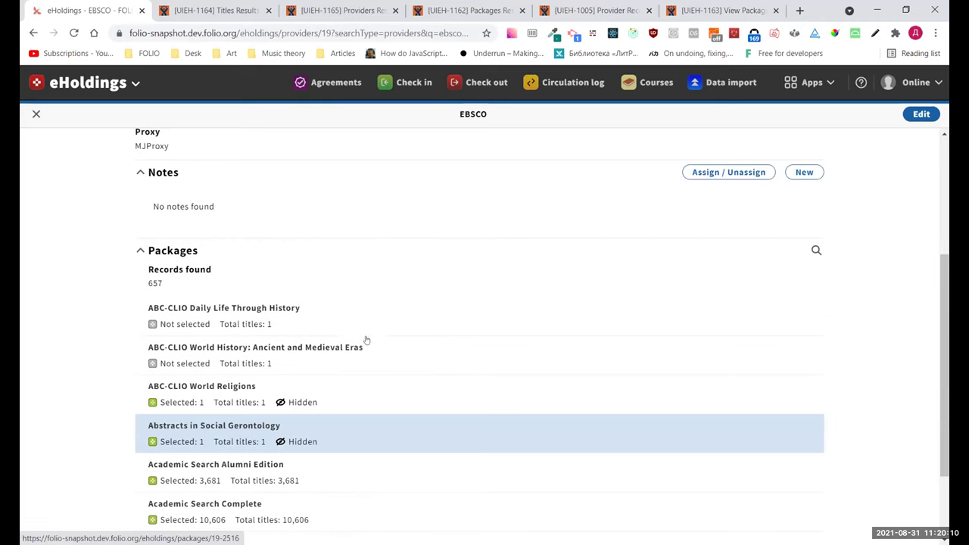
{"action": "scroll", "coordinate": [286, 372], "scroll_direction": "down", "scroll_amount": 1}
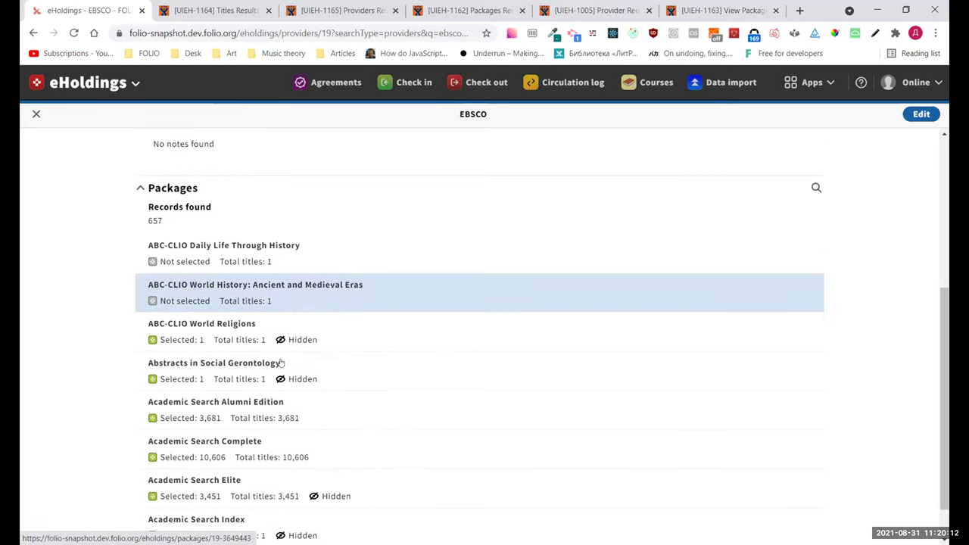
{"action": "scroll", "coordinate": [409, 364], "scroll_direction": "down", "scroll_amount": 1}
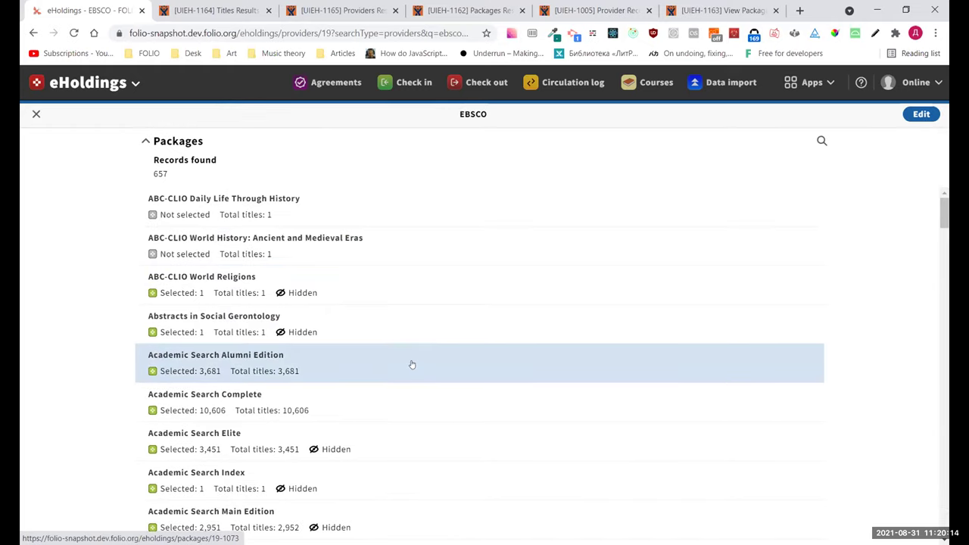
Go to the second page of the EBSCO provider's packages list and look through it.
{"action": "key", "text": "End"}
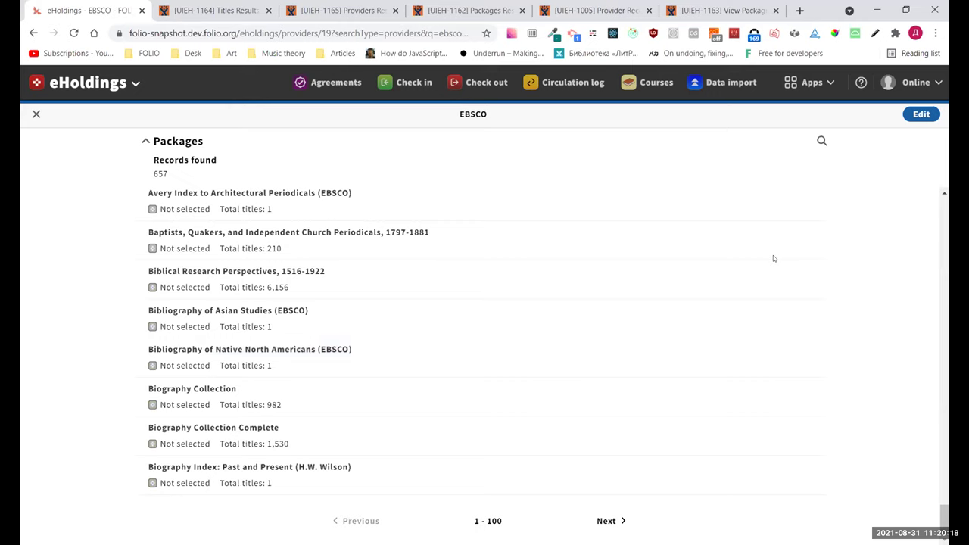
{"action": "left_click", "coordinate": [607, 522]}
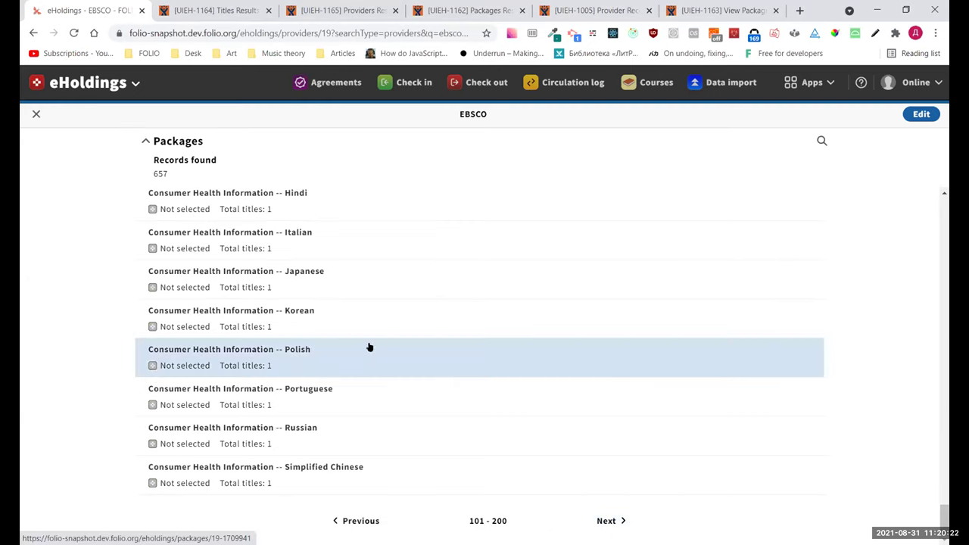
{"action": "scroll", "coordinate": [237, 306], "scroll_direction": "up", "scroll_amount": 3}
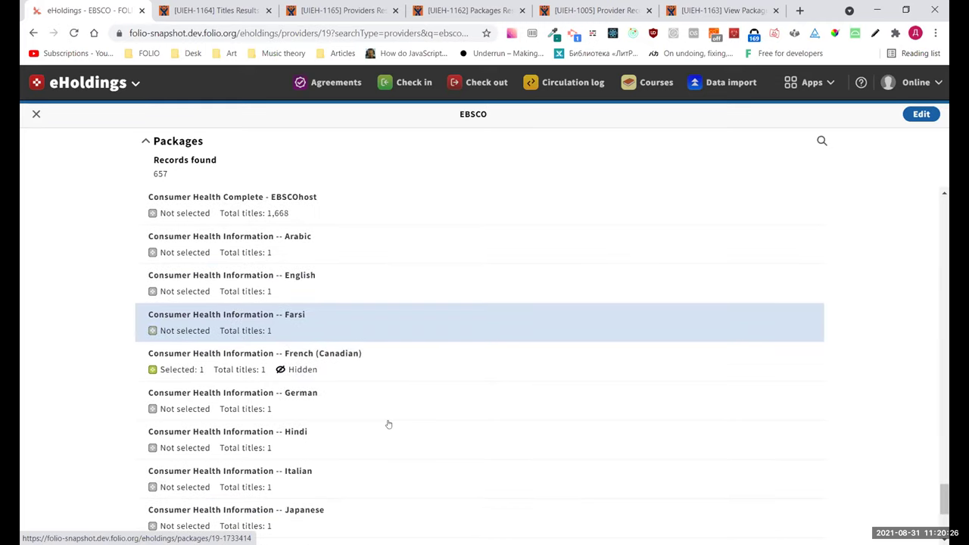
Look through the rest of the EBSCO provider's second packages page and close the provider record.
{"action": "scroll", "coordinate": [318, 379], "scroll_direction": "down", "scroll_amount": 3}
{"action": "scroll", "coordinate": [220, 257], "scroll_direction": "up", "scroll_amount": 1}
{"action": "scroll", "coordinate": [152, 197], "scroll_direction": "down", "scroll_amount": 1}
{"action": "left_click", "coordinate": [36, 114]}
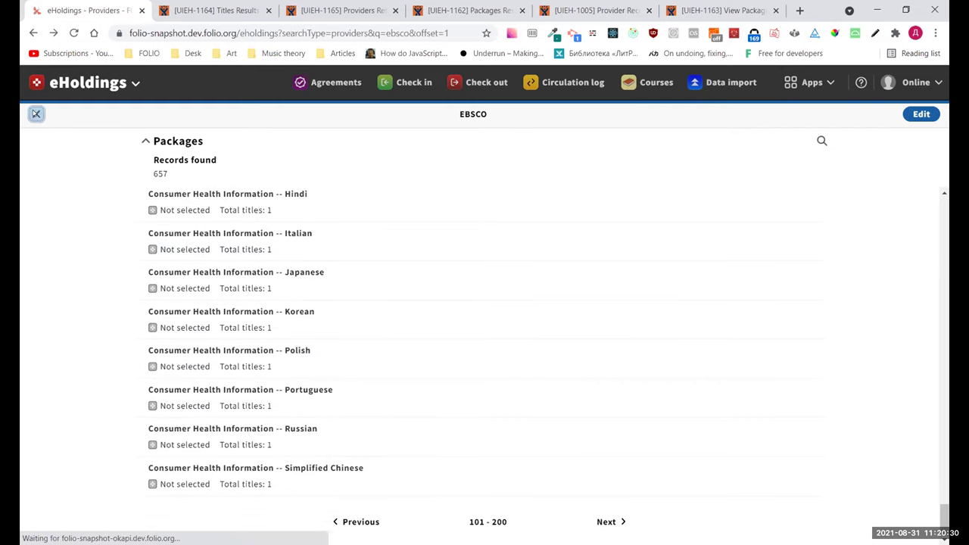
Search the eHoldings packages for "ebsco" and look through the first results.
{"action": "left_click", "coordinate": [126, 148]}
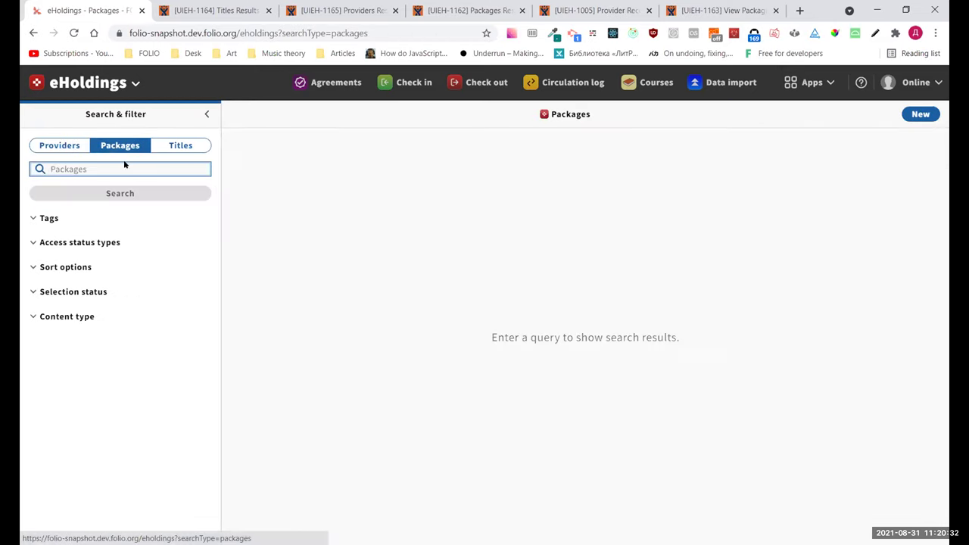
{"action": "type", "text": "ebsco"}
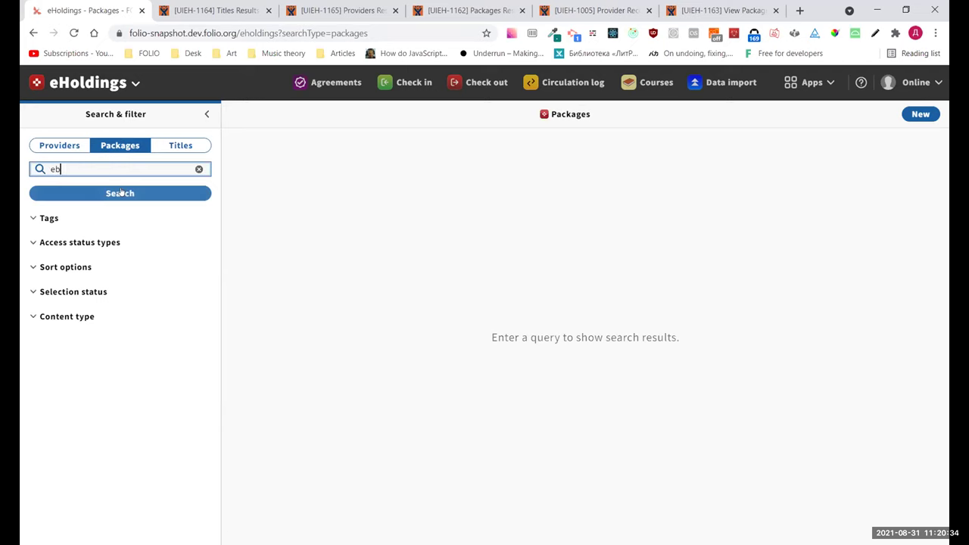
{"action": "left_click", "coordinate": [120, 193]}
{"action": "scroll", "coordinate": [302, 318], "scroll_direction": "down", "scroll_amount": 2}
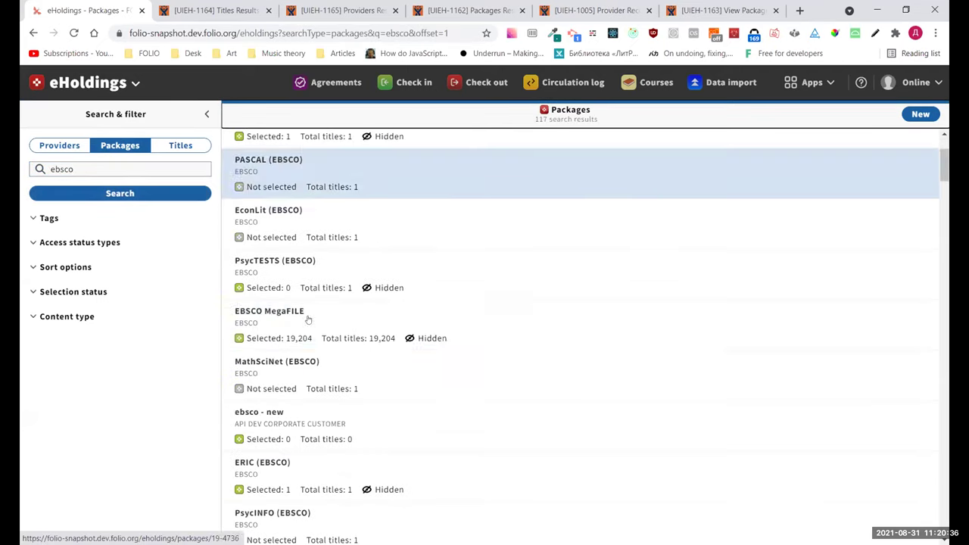
Open the EBSCO MegaFILE package, browse its titles list through to the second page, and close the record.
{"action": "left_click", "coordinate": [270, 331]}
{"action": "scroll", "coordinate": [120, 372], "scroll_direction": "down", "scroll_amount": 3}
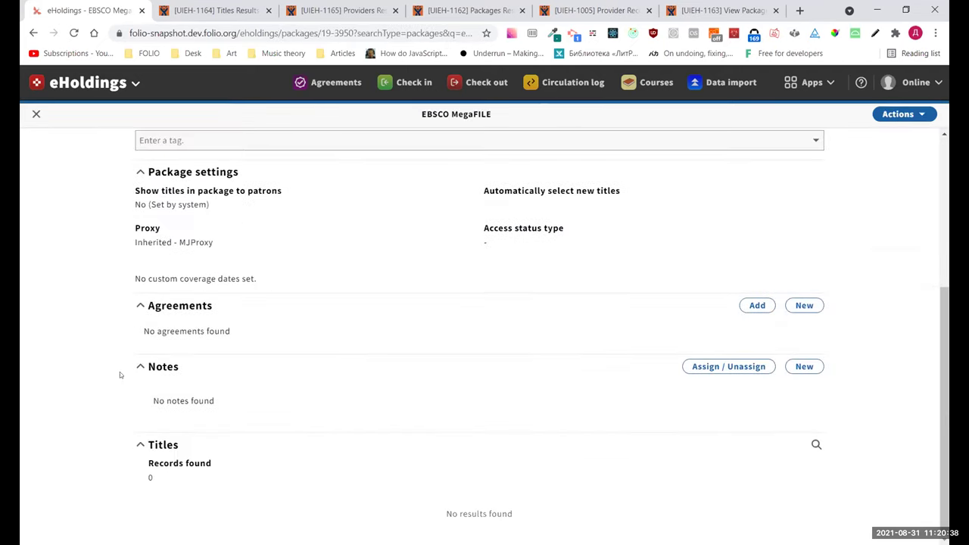
{"action": "scroll", "coordinate": [110, 344], "scroll_direction": "down", "scroll_amount": 4}
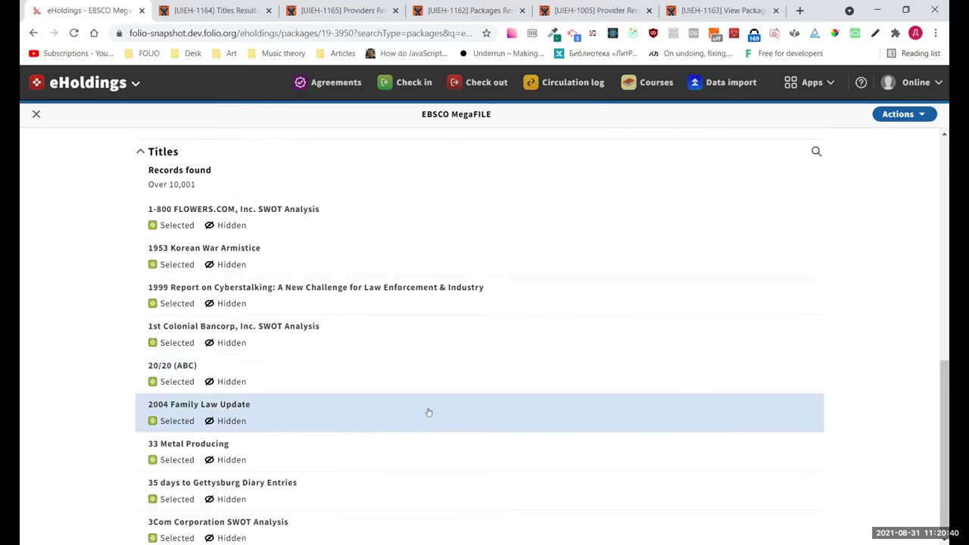
{"action": "scroll", "coordinate": [428, 409], "scroll_direction": "down", "scroll_amount": 3}
{"action": "scroll", "coordinate": [428, 412], "scroll_direction": "down", "scroll_amount": 2}
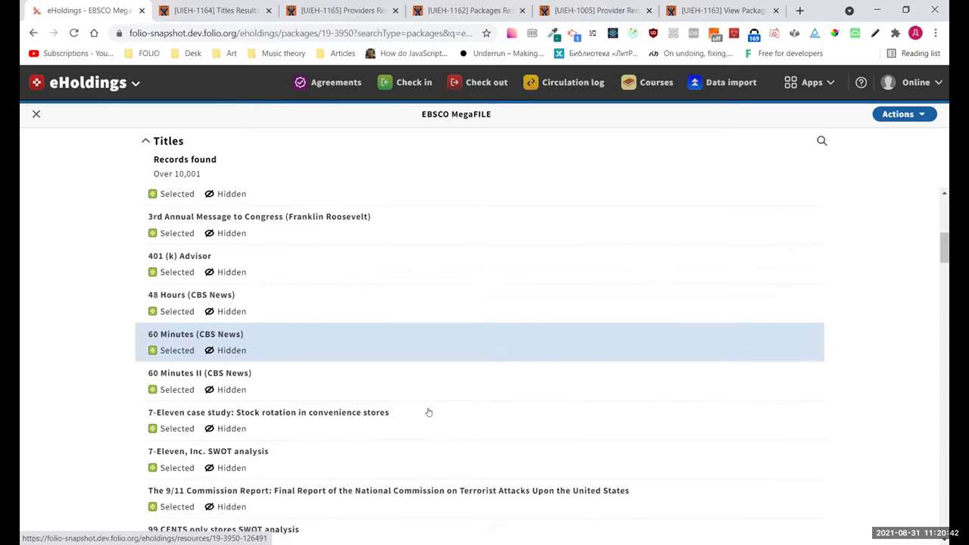
{"action": "scroll", "coordinate": [364, 450], "scroll_direction": "down", "scroll_amount": 20}
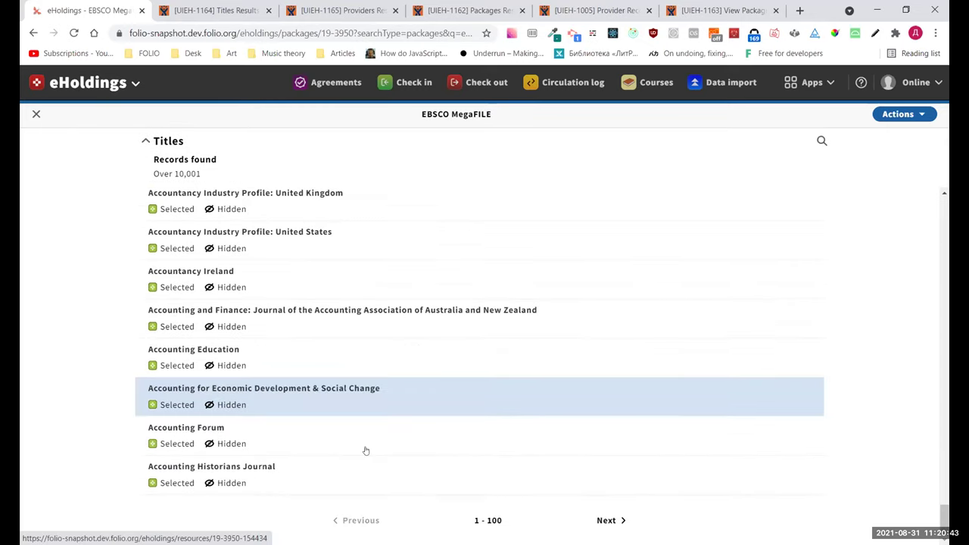
{"action": "left_click", "coordinate": [610, 521]}
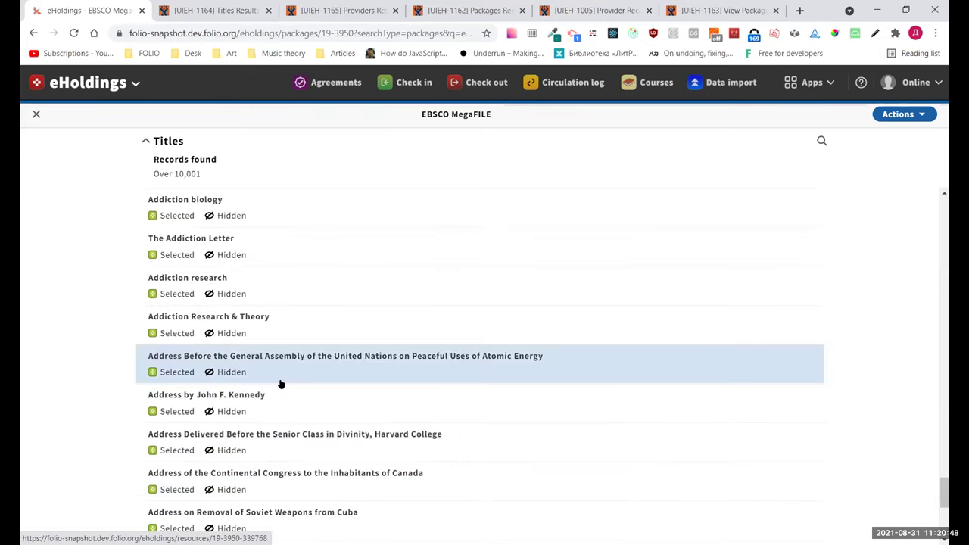
{"action": "left_click", "coordinate": [36, 114]}
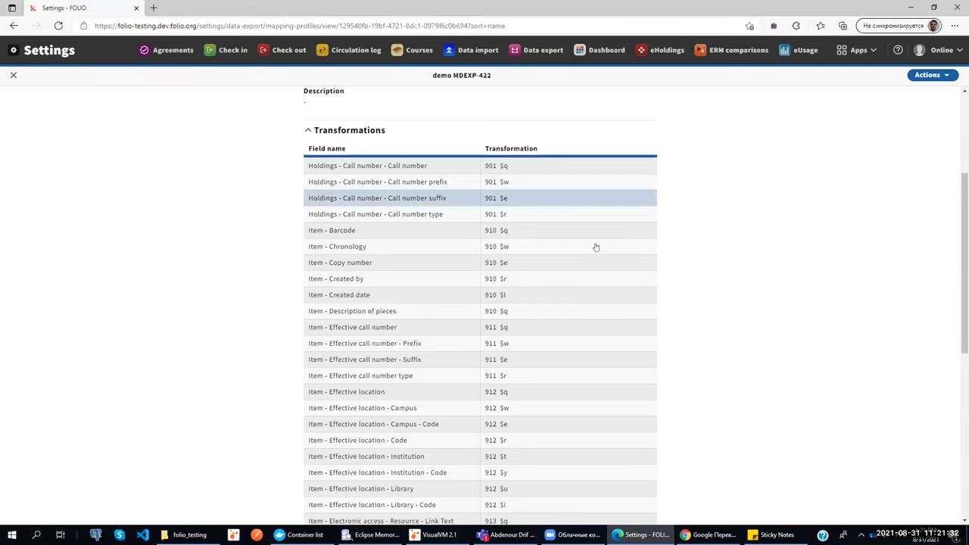
Review the summary of the demo MDEXP-422 mapping profile in Settings and go to Inventory.
{"action": "scroll", "coordinate": [779, 227], "scroll_direction": "up", "scroll_amount": 3}
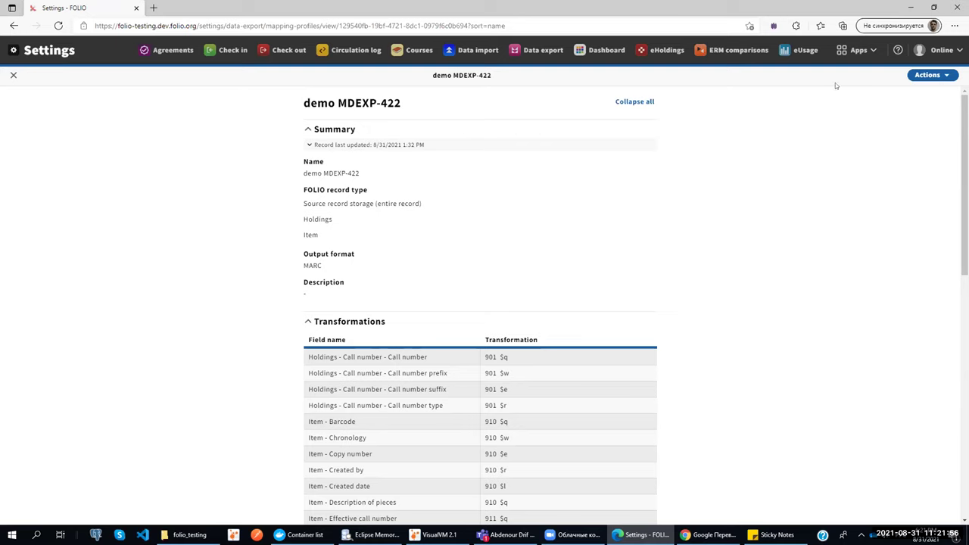
{"action": "left_click", "coordinate": [858, 50]}
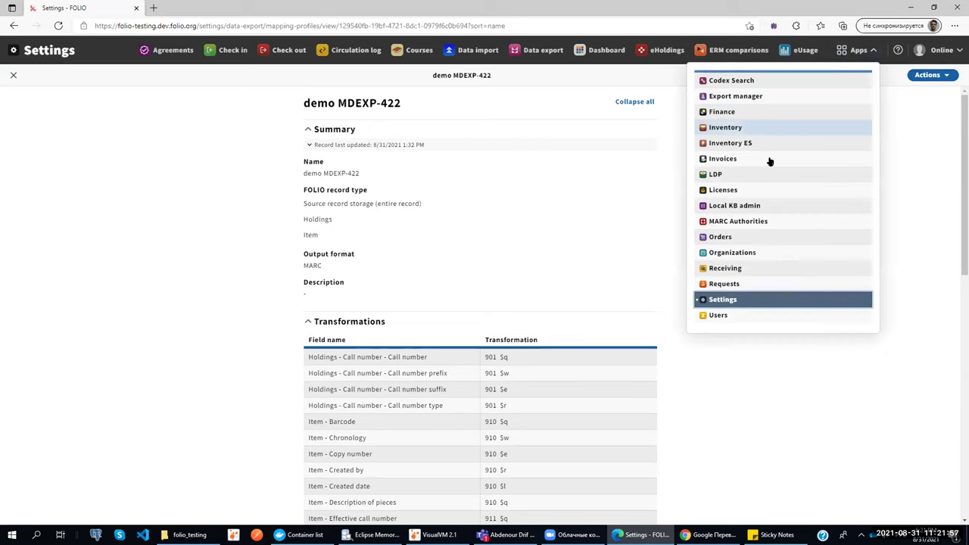
{"action": "left_click", "coordinate": [715, 129]}
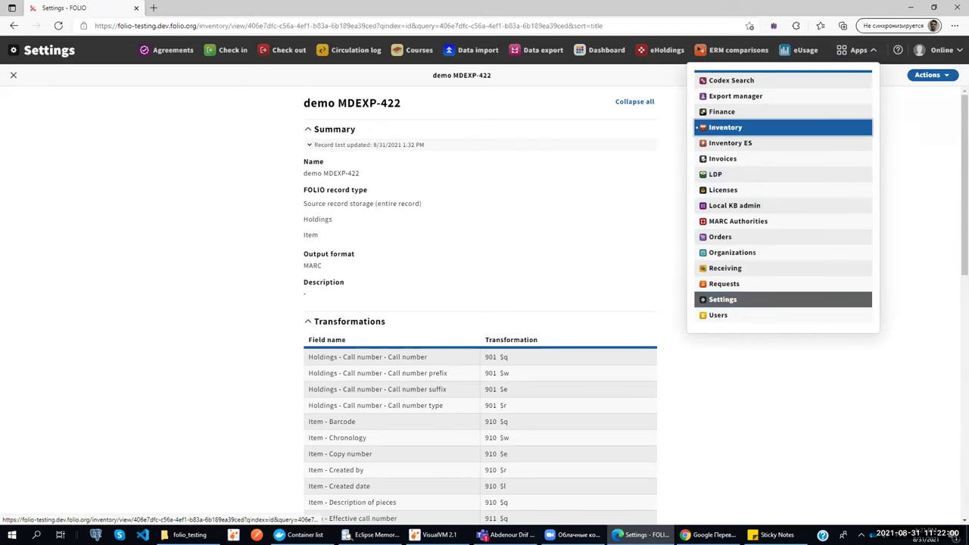
Check the 100-item instance UUID in the Sticky Notes demo note and view the Inventory instance with UUID 406e7dfc-c56a-4ef1-b83a-6b189ea39ced.
{"action": "left_click", "coordinate": [774, 534]}
{"action": "double_click", "coordinate": [574, 174]}
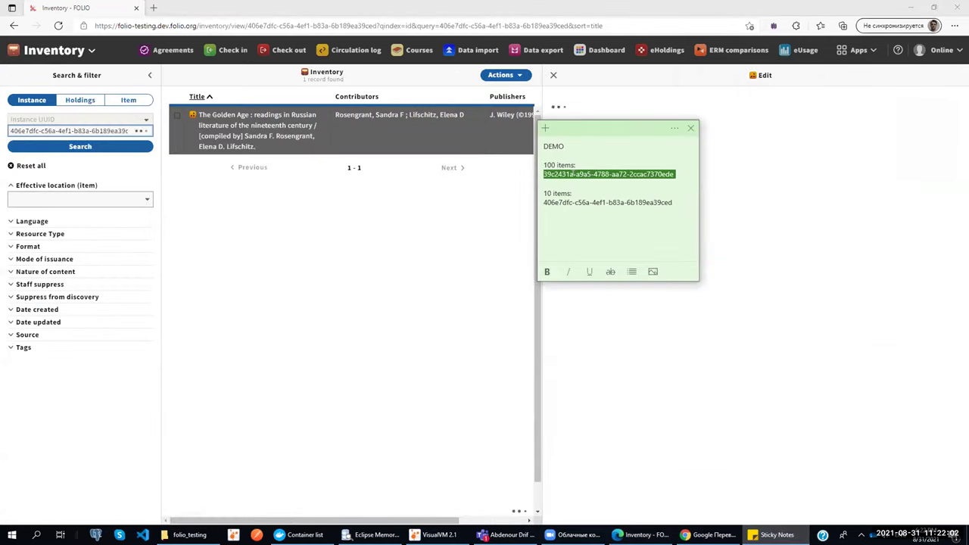
{"action": "triple_click", "coordinate": [574, 175]}
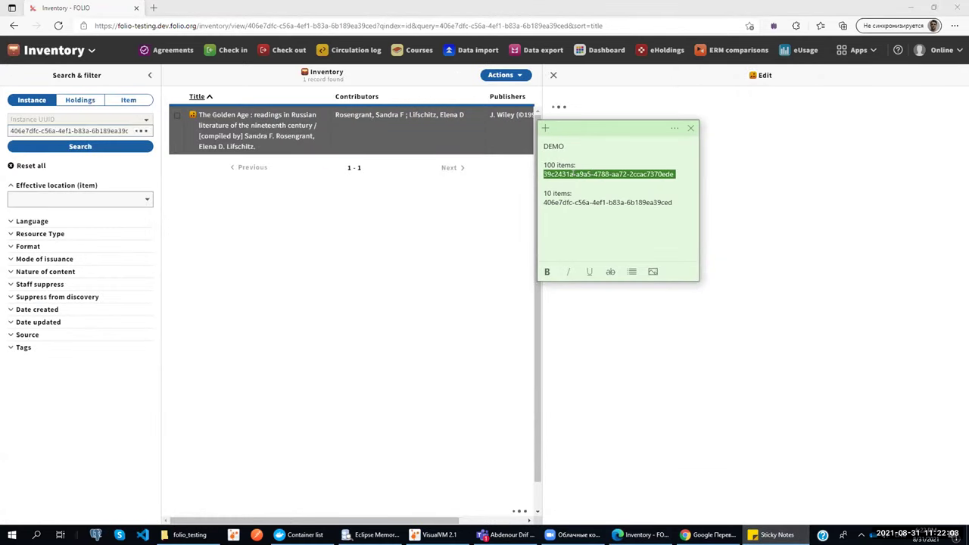
{"action": "left_click", "coordinate": [11, 130]}
{"action": "key", "text": "ctrl+a"}
{"action": "key", "text": "Return"}
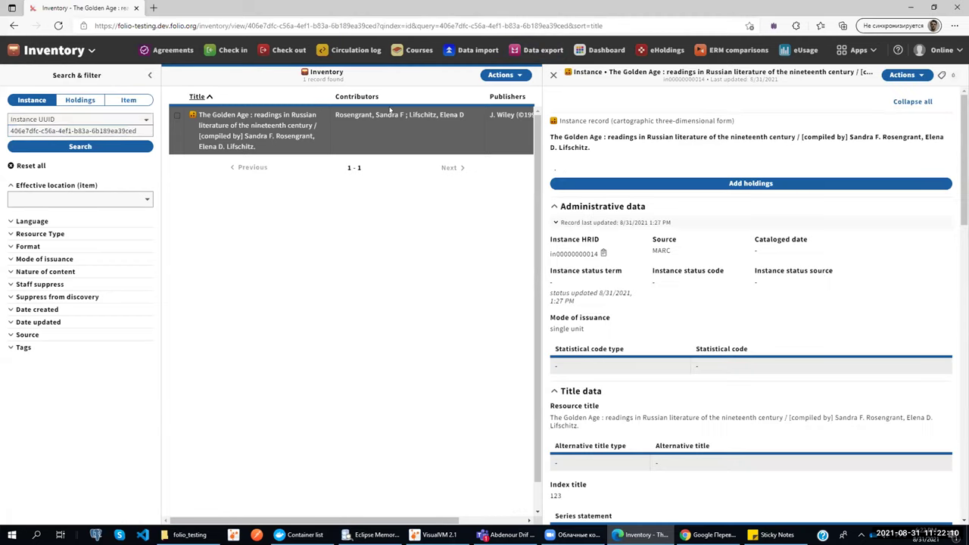
{"action": "left_click", "coordinate": [855, 50]}
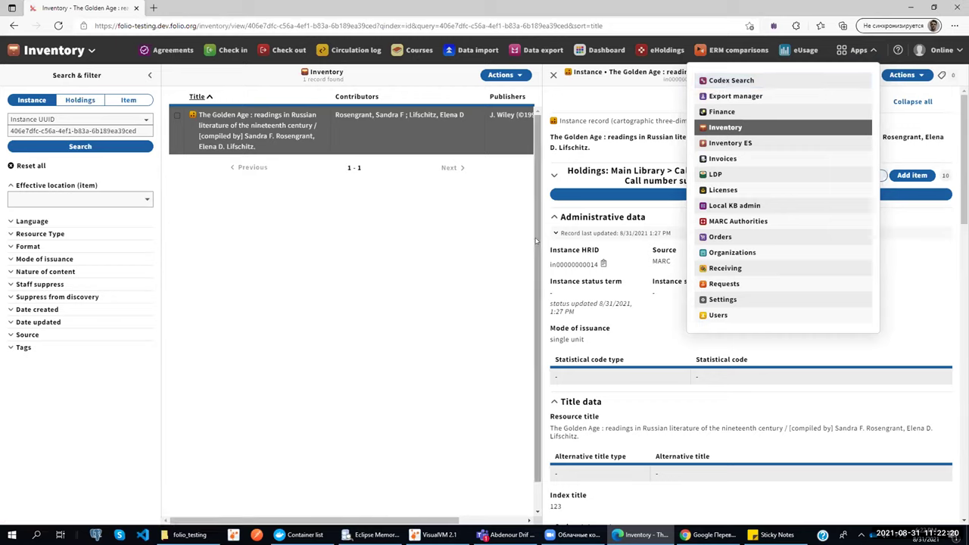
{"action": "key", "text": "Escape"}
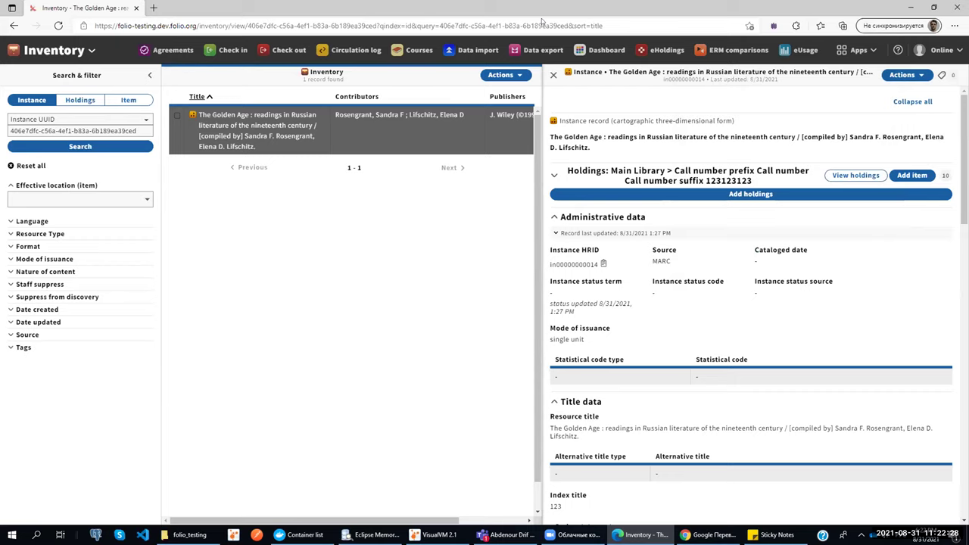
Run a data export of the file 100_items_inst.csv with the demo MDEXP-422 job profile.
{"action": "left_click", "coordinate": [543, 50]}
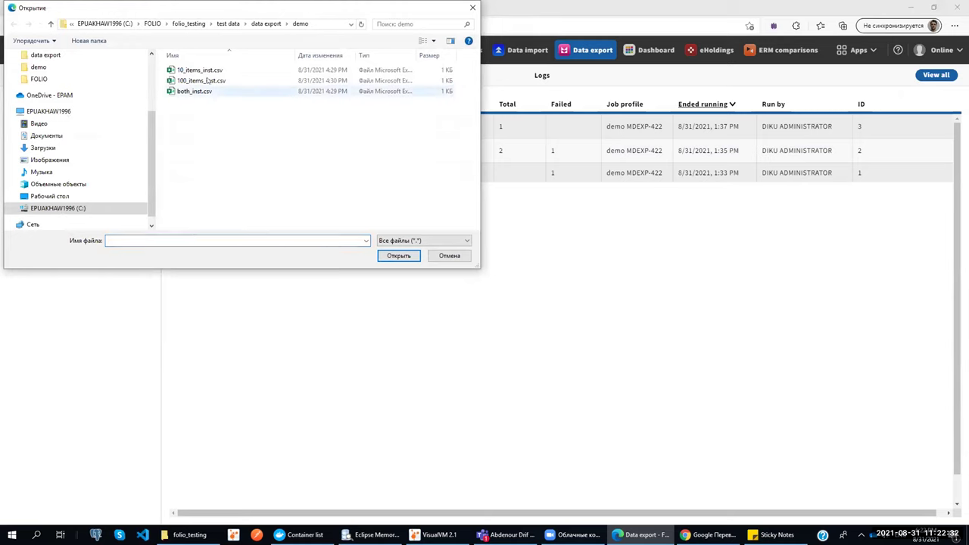
{"action": "left_click", "coordinate": [208, 80]}
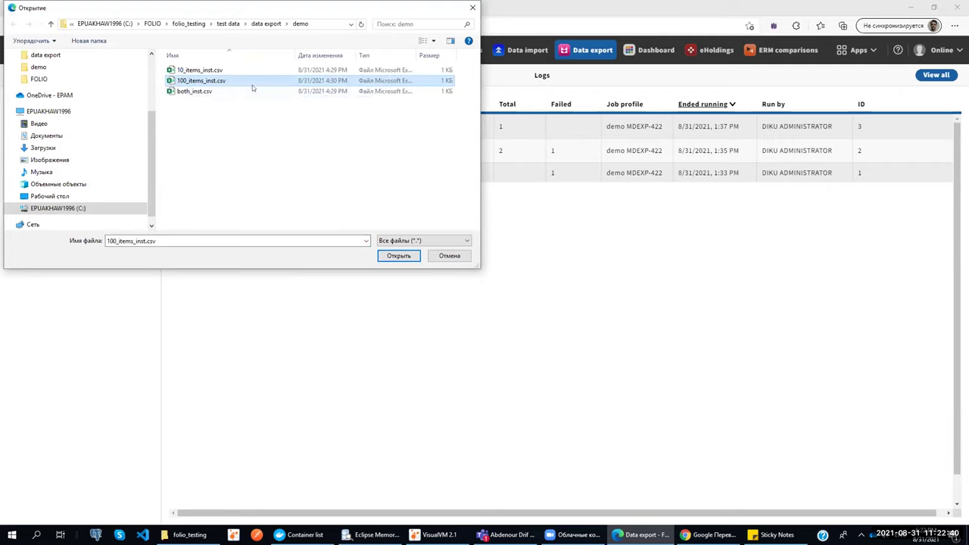
{"action": "left_click", "coordinate": [397, 256]}
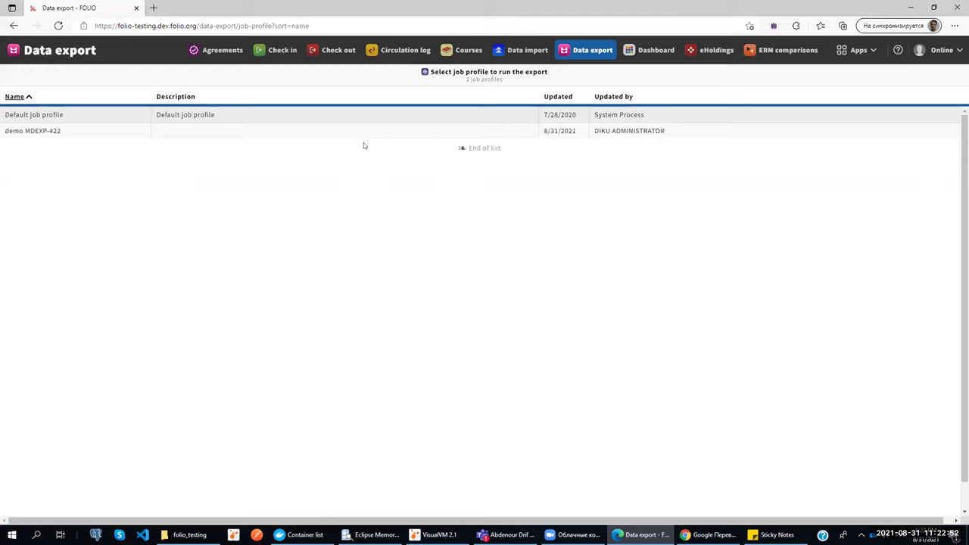
{"action": "left_click", "coordinate": [243, 134]}
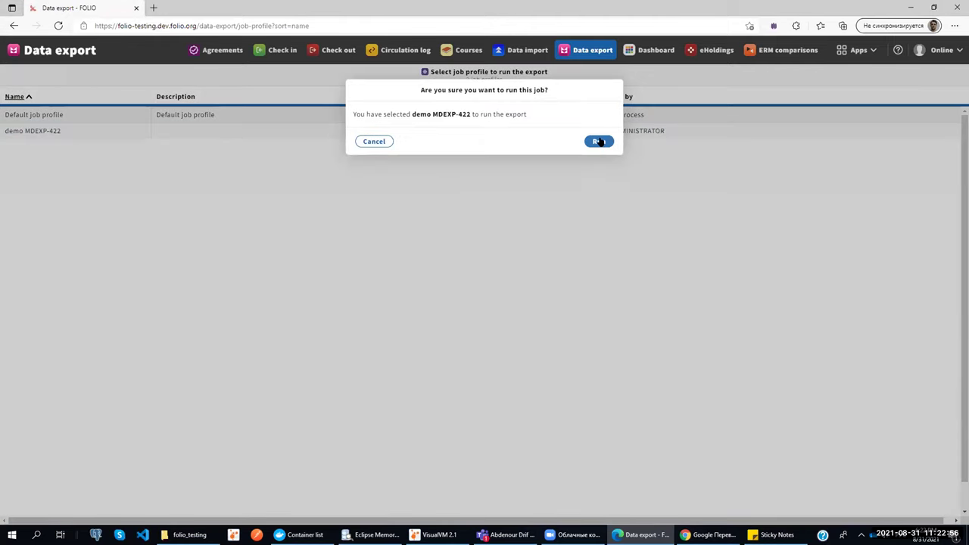
{"action": "left_click", "coordinate": [599, 141]}
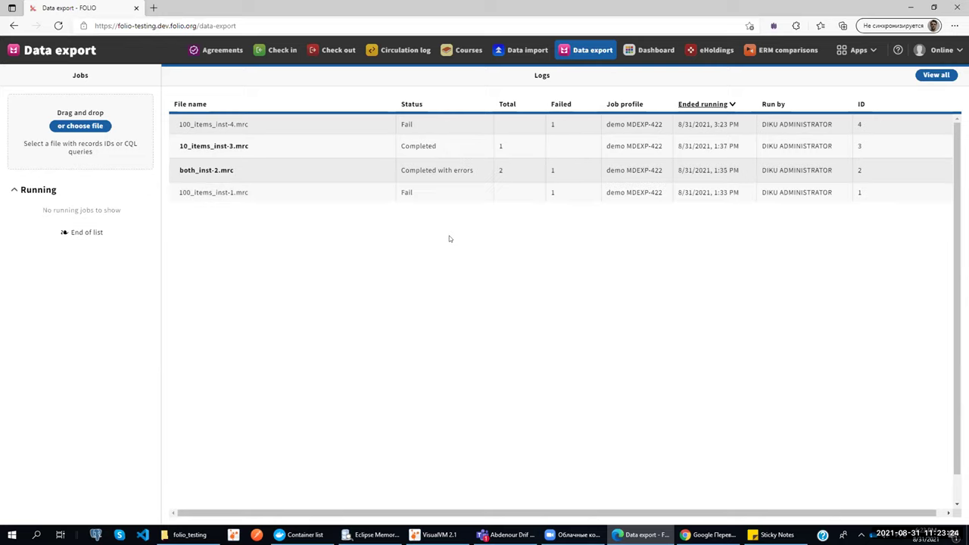
Open the error log of the 100_items_inst-4.mrc export and follow its link to the Inventory record.
{"action": "left_click", "coordinate": [270, 140]}
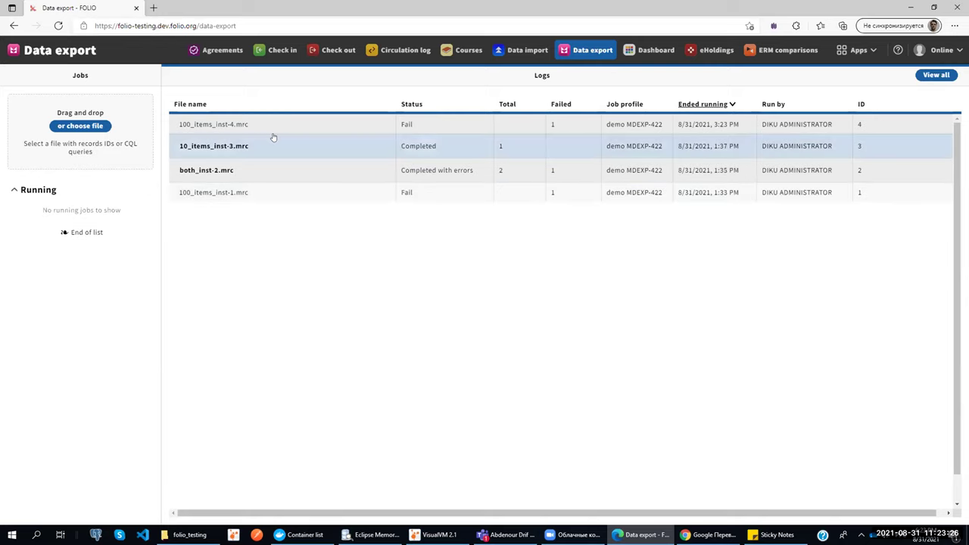
{"action": "left_click", "coordinate": [406, 126]}
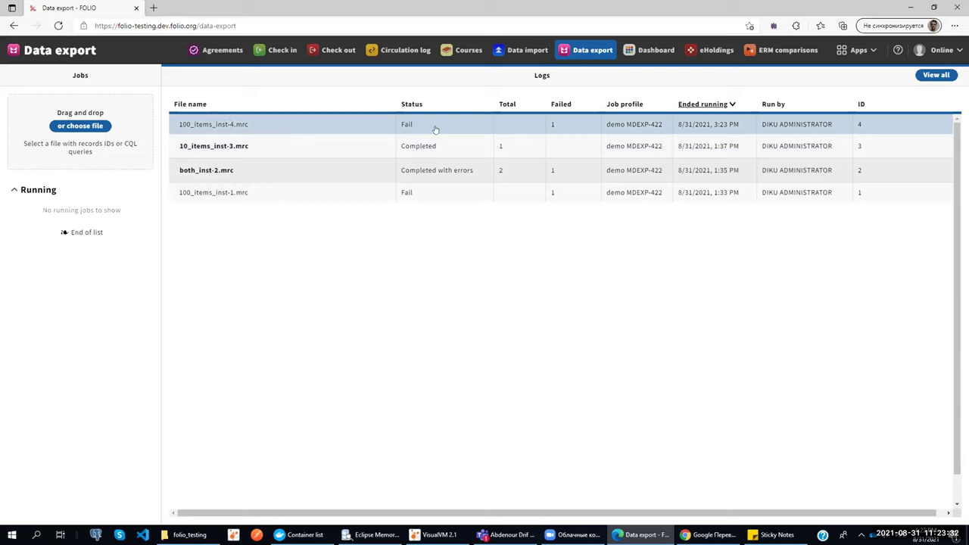
{"action": "left_click", "coordinate": [530, 139]}
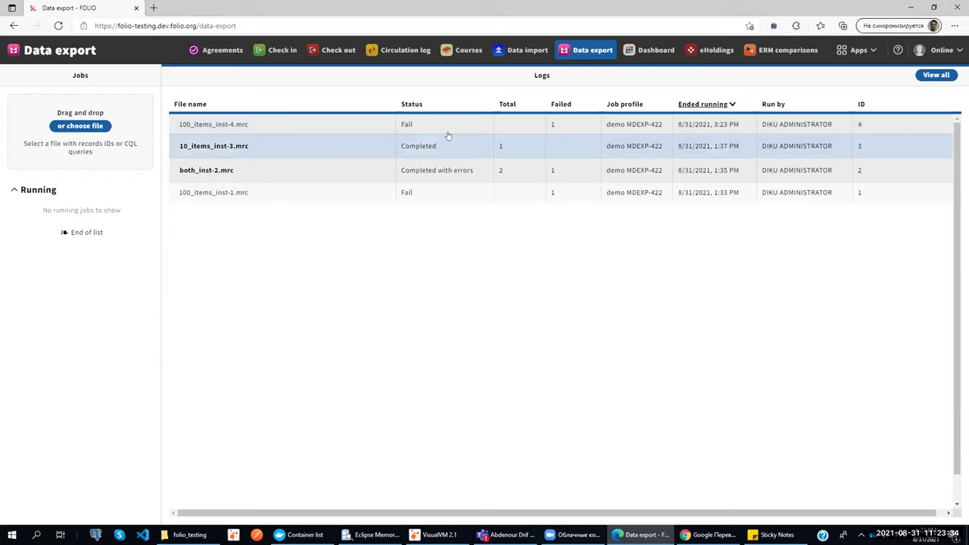
{"action": "left_click", "coordinate": [258, 127]}
{"action": "left_click", "coordinate": [272, 125]}
{"action": "left_click", "coordinate": [238, 127]}
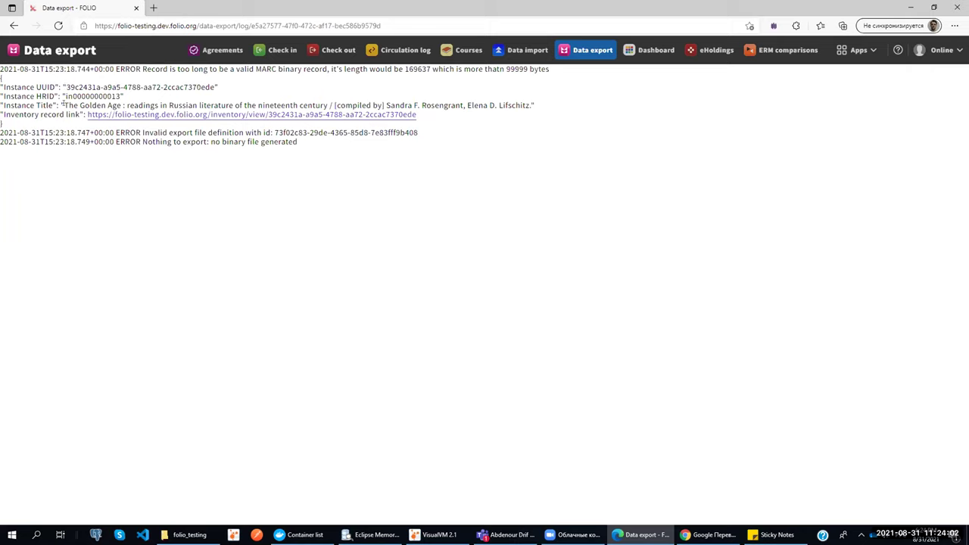
{"action": "left_click", "coordinate": [217, 117]}
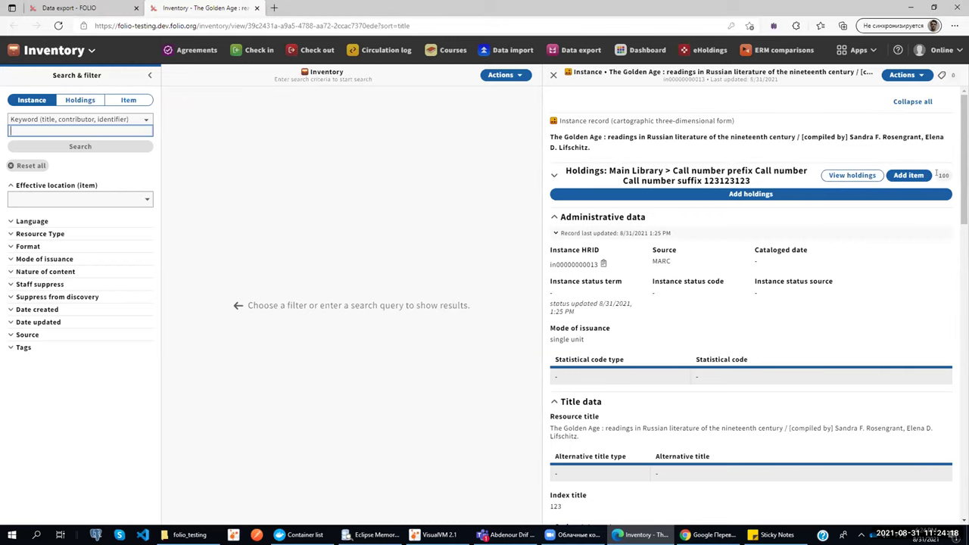
Return to Data export, run an export of both_inst.csv with the demo MDEXP-422 job profile, and open its error log.
{"action": "key", "text": "ctrl+shift+Tab"}
{"action": "left_click", "coordinate": [564, 50]}
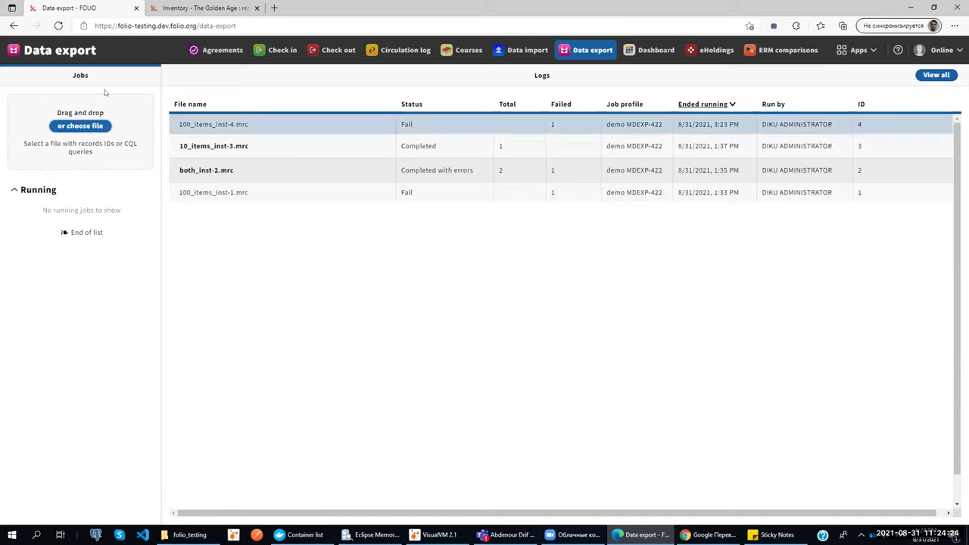
{"action": "left_click", "coordinate": [84, 126]}
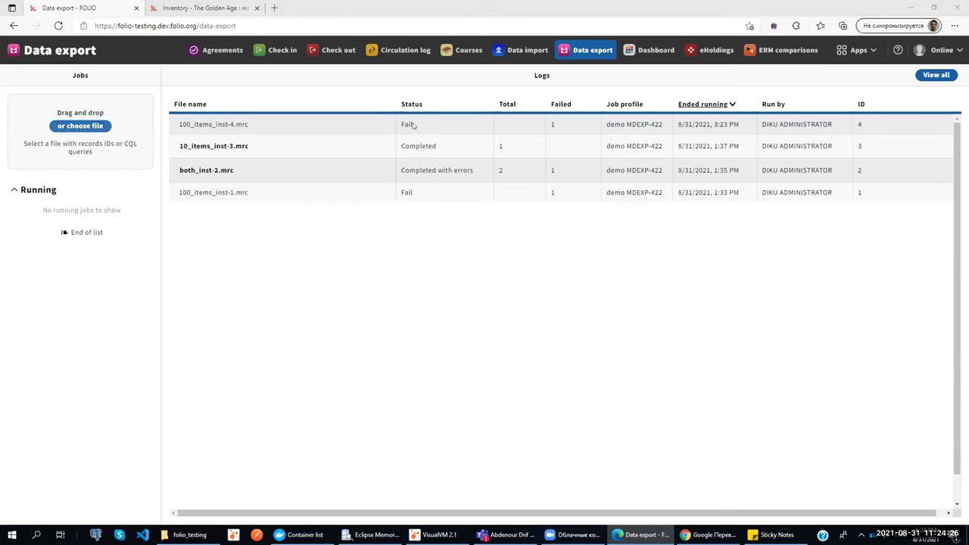
{"action": "left_click", "coordinate": [203, 92]}
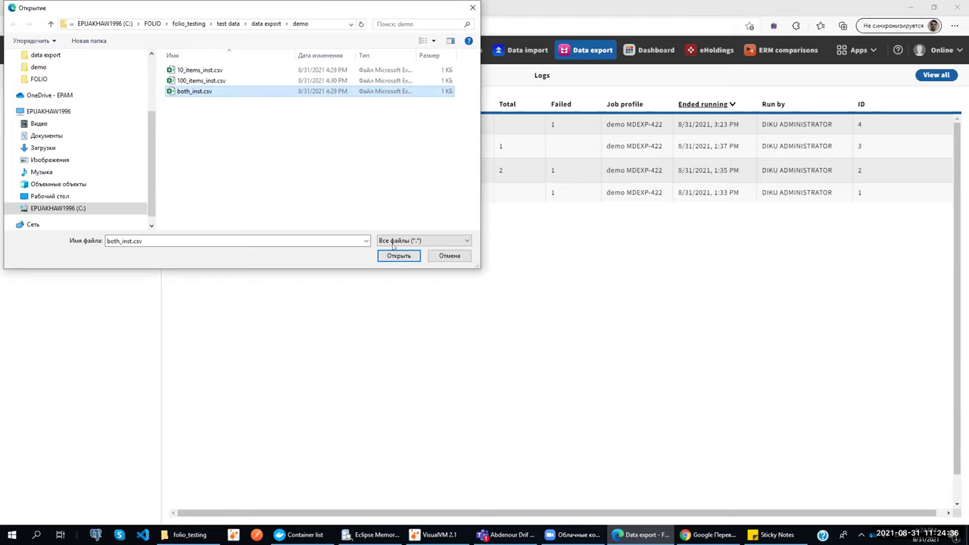
{"action": "key", "text": "Return"}
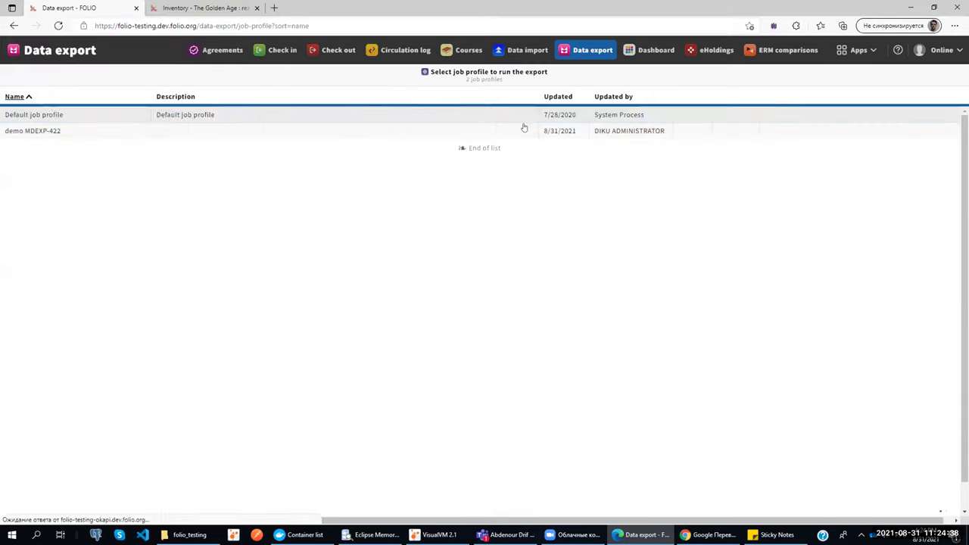
{"action": "left_click", "coordinate": [250, 132]}
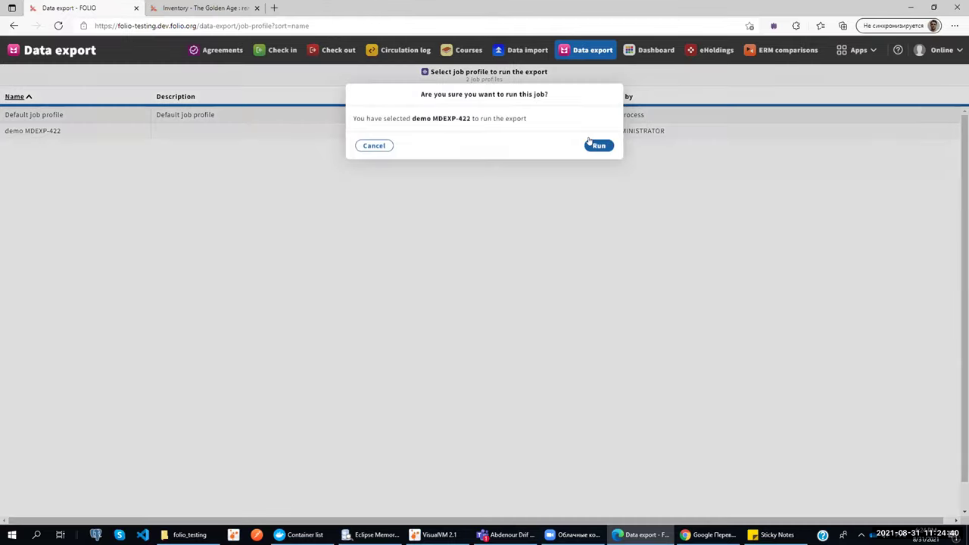
{"action": "left_click", "coordinate": [596, 141]}
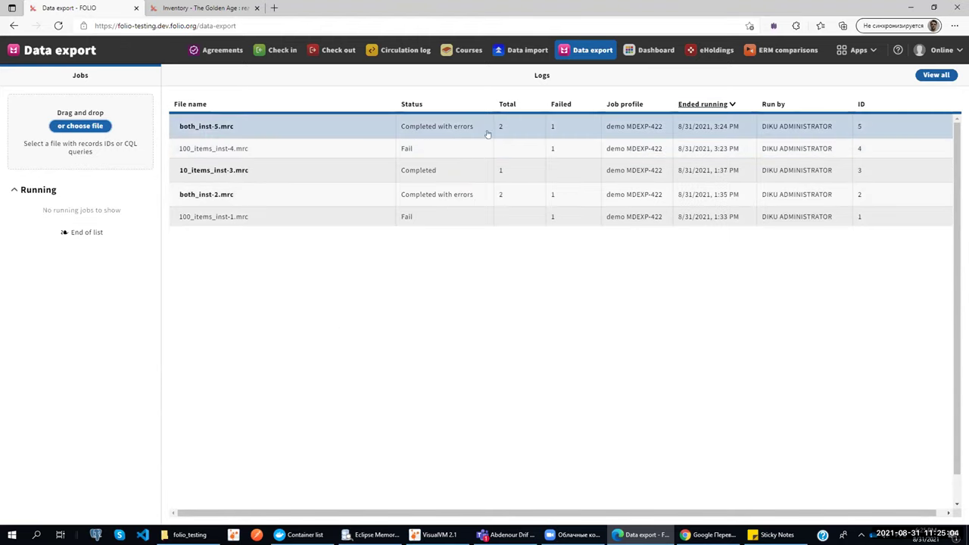
{"action": "left_click", "coordinate": [434, 129]}
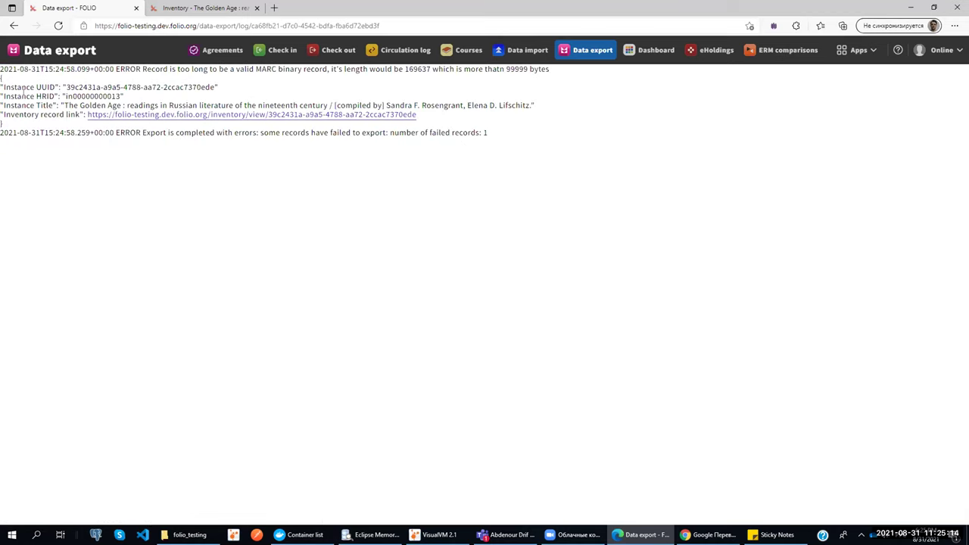
Return to the data export logs, download both_inst-5.mrc and examine its contents to the end in Notepad++.
{"action": "left_click", "coordinate": [560, 50]}
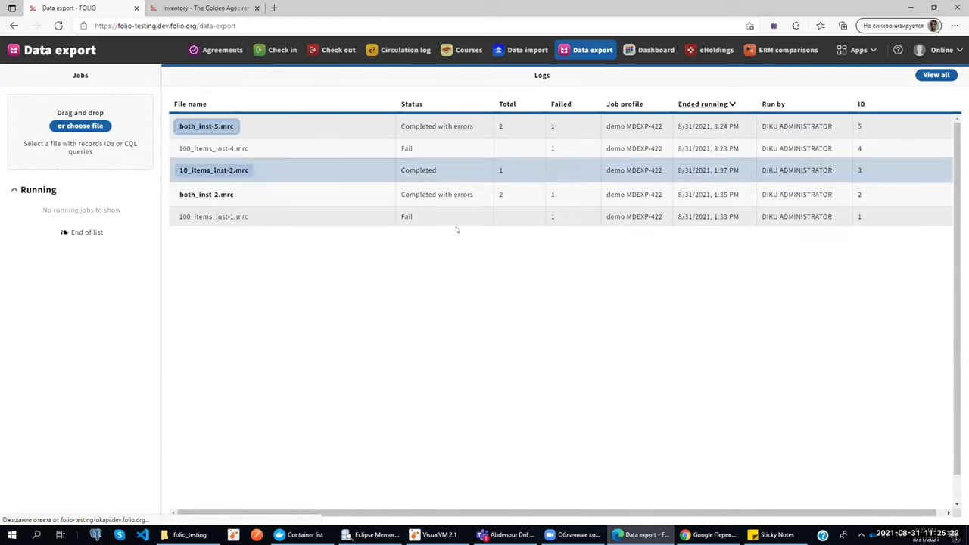
{"action": "left_click", "coordinate": [227, 126]}
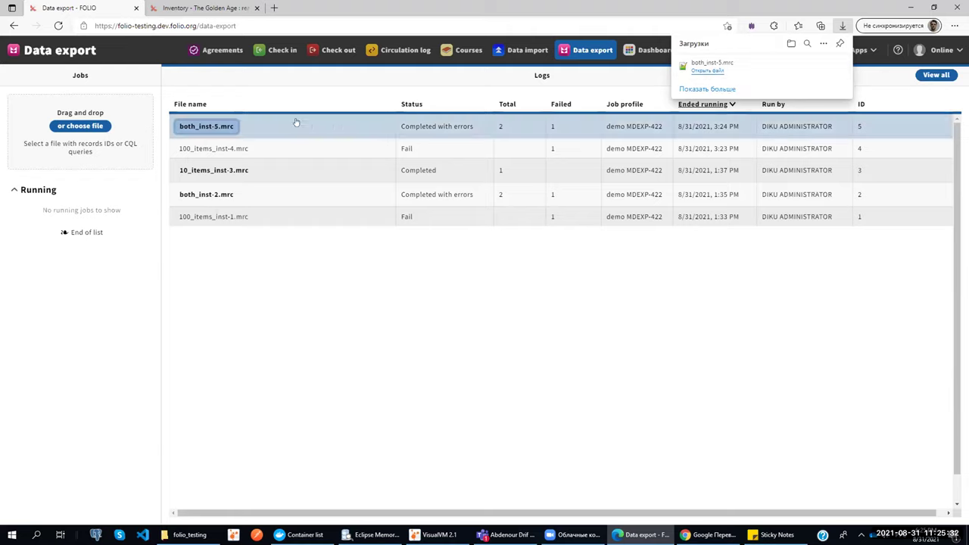
{"action": "left_click", "coordinate": [710, 71]}
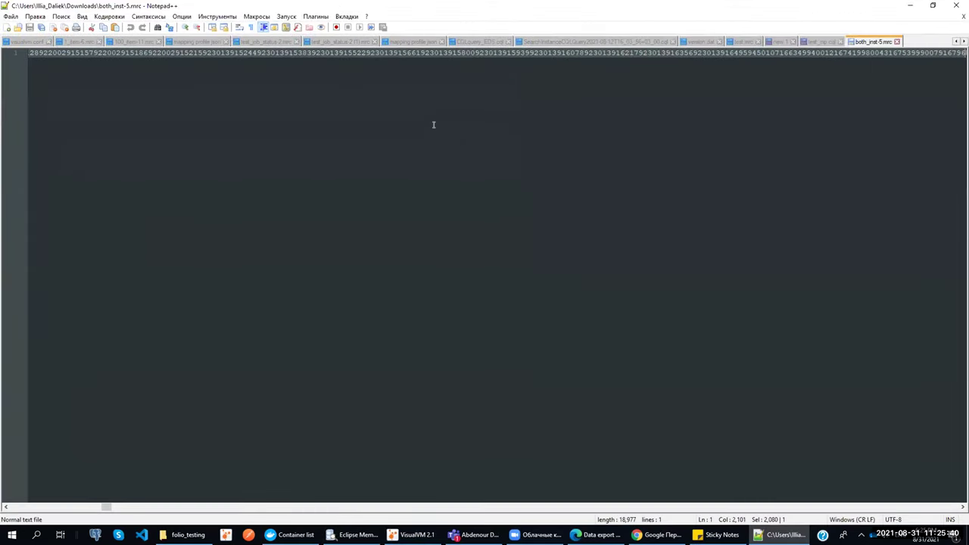
{"action": "key", "text": "End"}
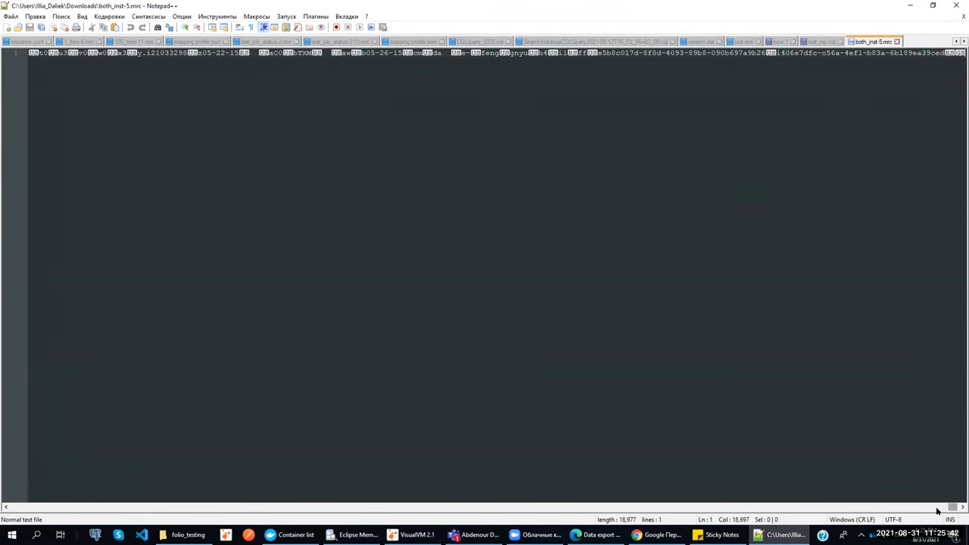
{"action": "left_click_drag", "start_coordinate": [952, 507], "coordinate": [828, 108]}
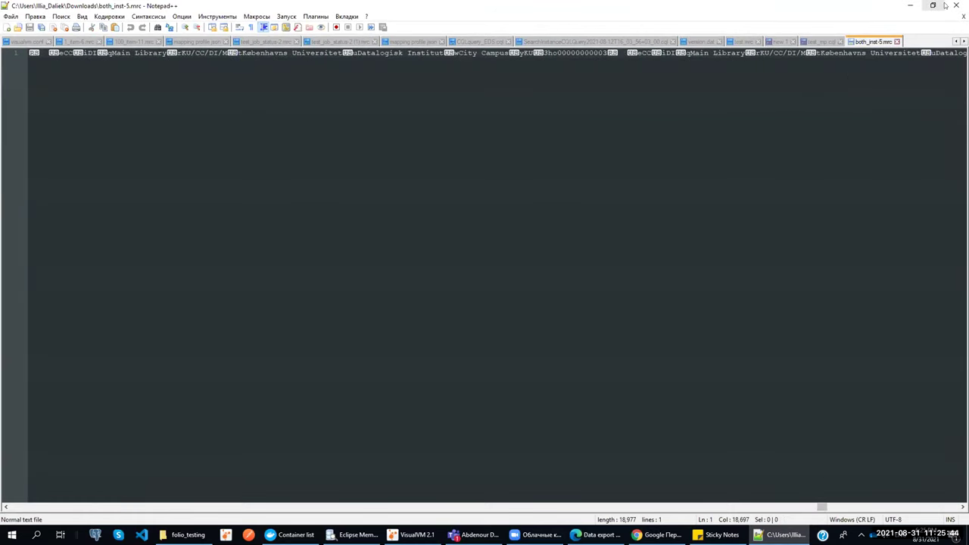
{"action": "left_click", "coordinate": [921, 6]}
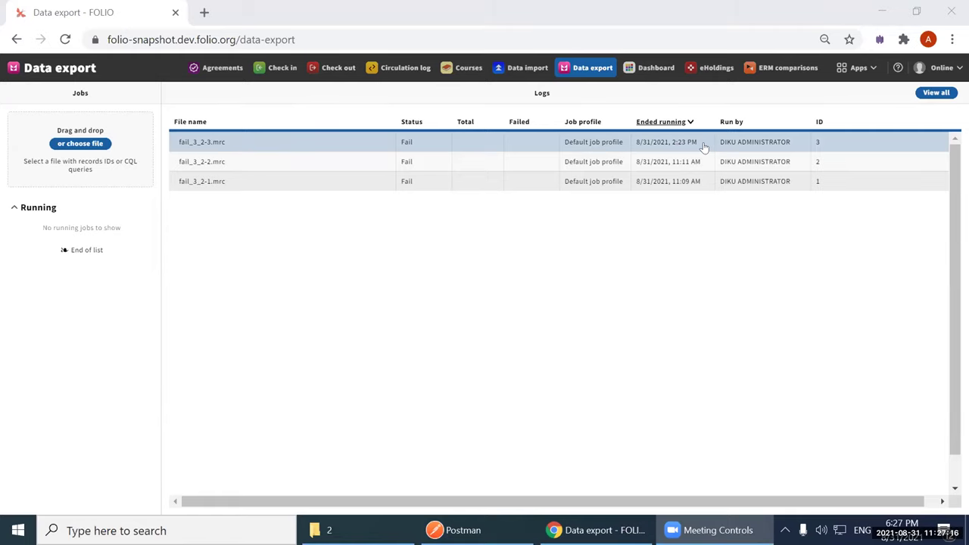
Run a data export of the file fail_3_2.csv from the DEMO\2 folder with the Default job profile.
{"action": "left_click", "coordinate": [393, 526]}
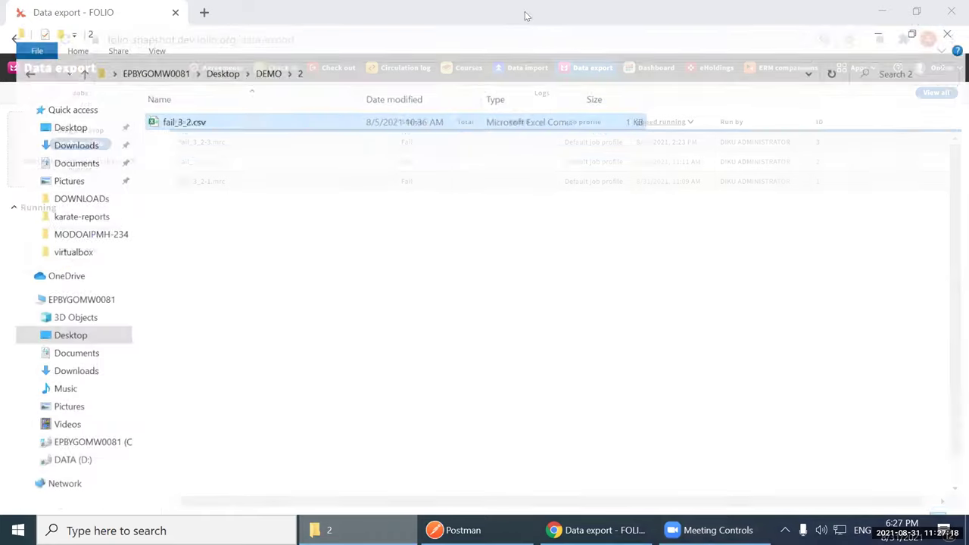
{"action": "key", "text": "super+Down"}
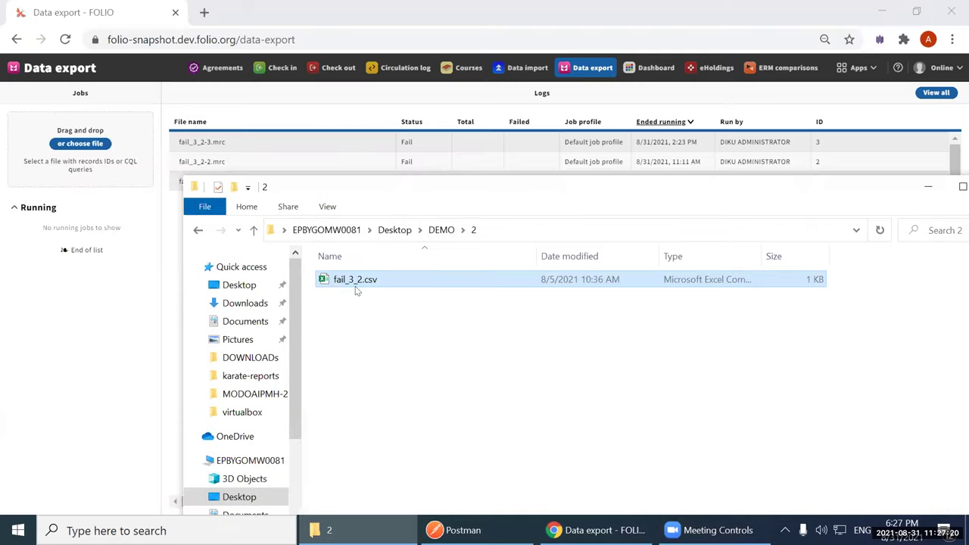
{"action": "left_click_drag", "start_coordinate": [357, 284], "coordinate": [62, 161]}
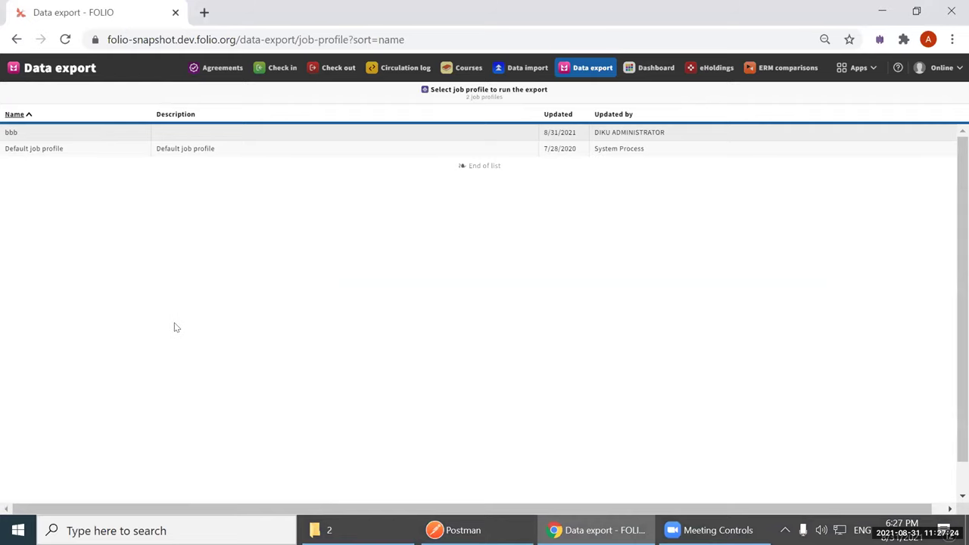
{"action": "right_click", "coordinate": [199, 154]}
{"action": "left_click_drag", "start_coordinate": [170, 151], "coordinate": [185, 154]}
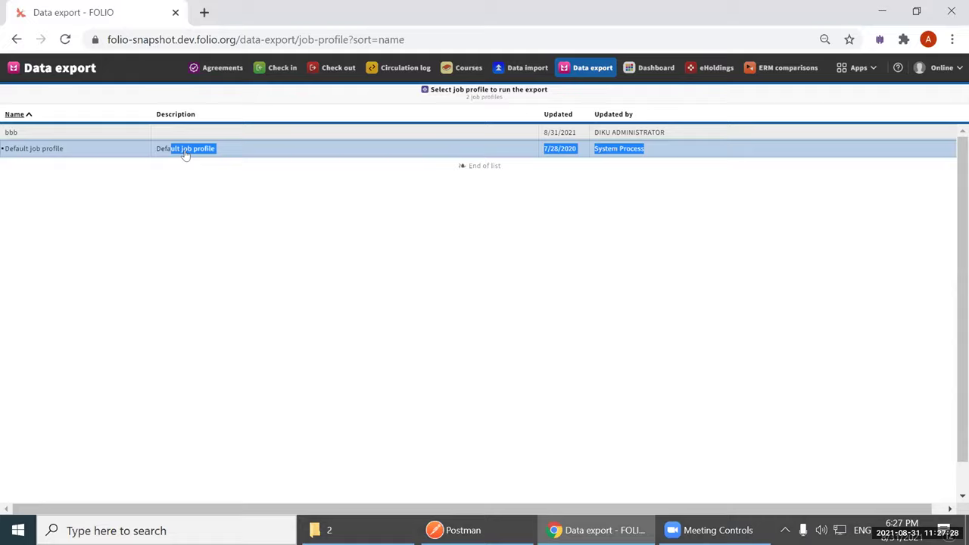
{"action": "left_click", "coordinate": [186, 154]}
{"action": "left_click", "coordinate": [598, 161]}
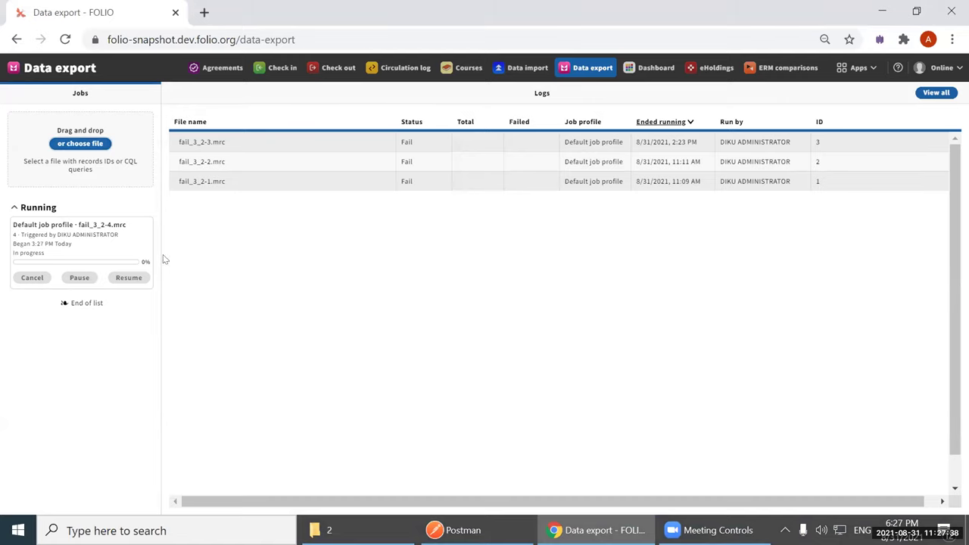
Send the POST expire jobs request in Postman and return to Data export to check the fail_3_2-4.mrc log entry.
{"action": "key", "text": "alt+Tab"}
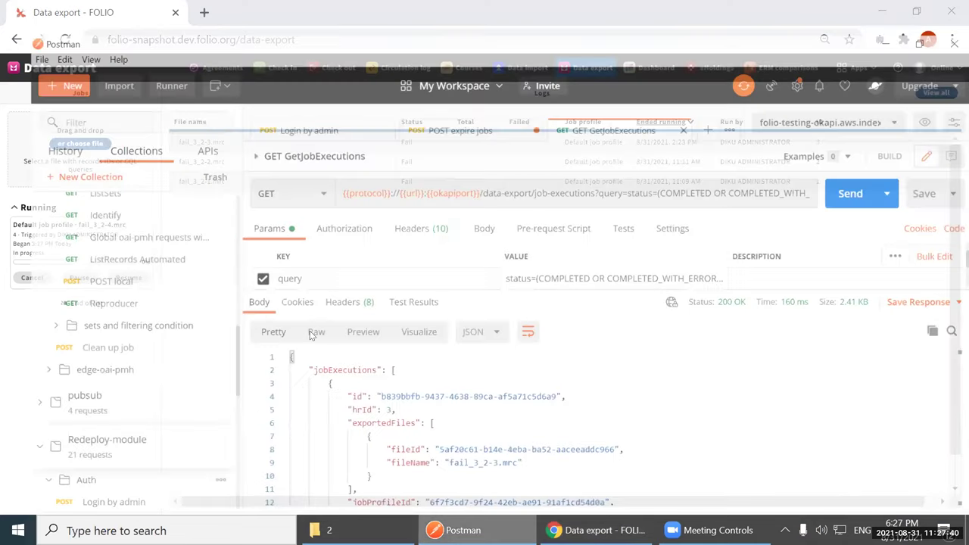
{"action": "left_click", "coordinate": [442, 98]}
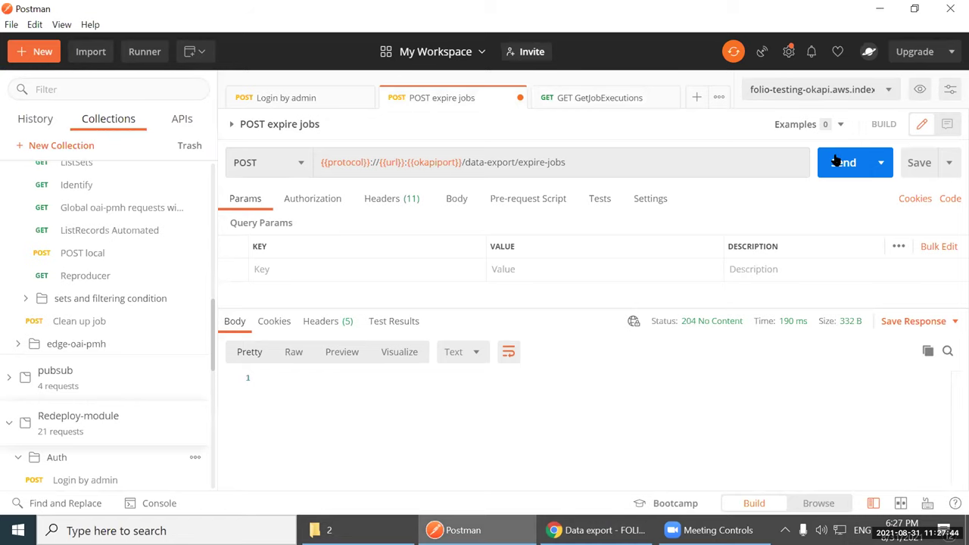
{"action": "left_click", "coordinate": [880, 8]}
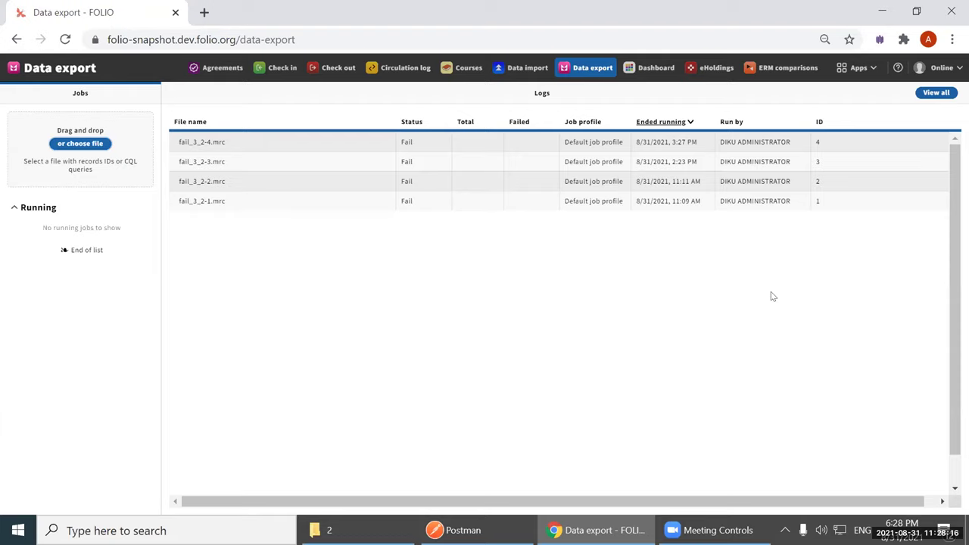
{"action": "left_click", "coordinate": [323, 140]}
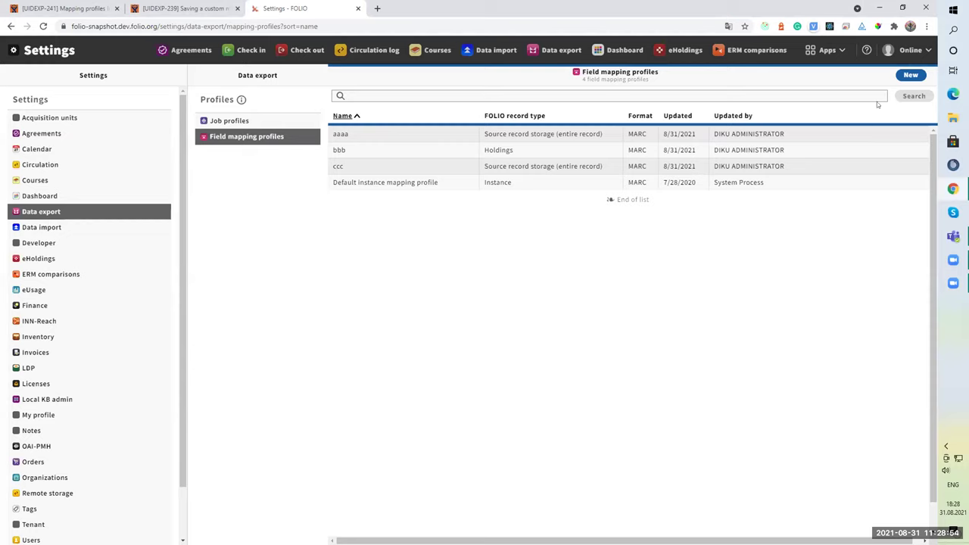
Start a new field mapping profile named test with the Holdings record type and try to save it without transformations.
{"action": "left_click", "coordinate": [911, 75]}
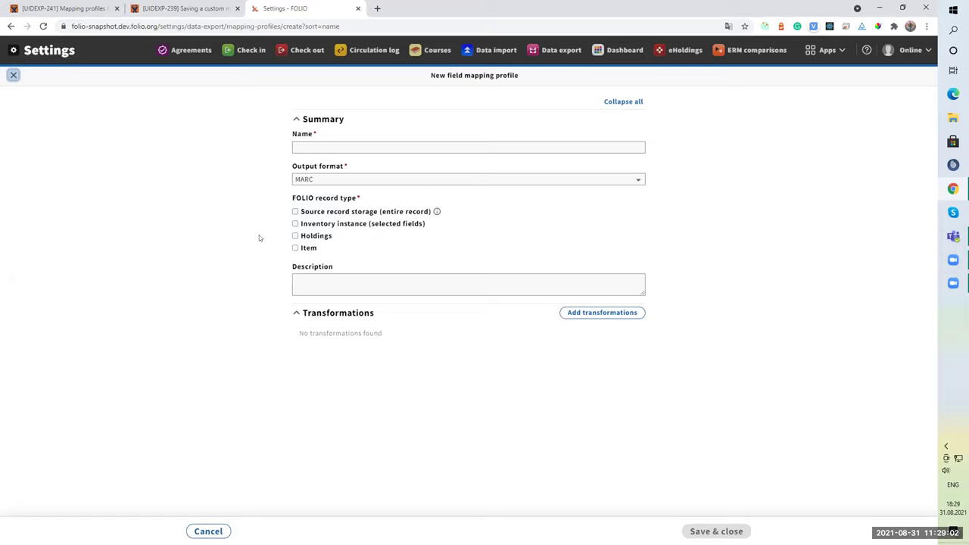
{"action": "left_click", "coordinate": [303, 237]}
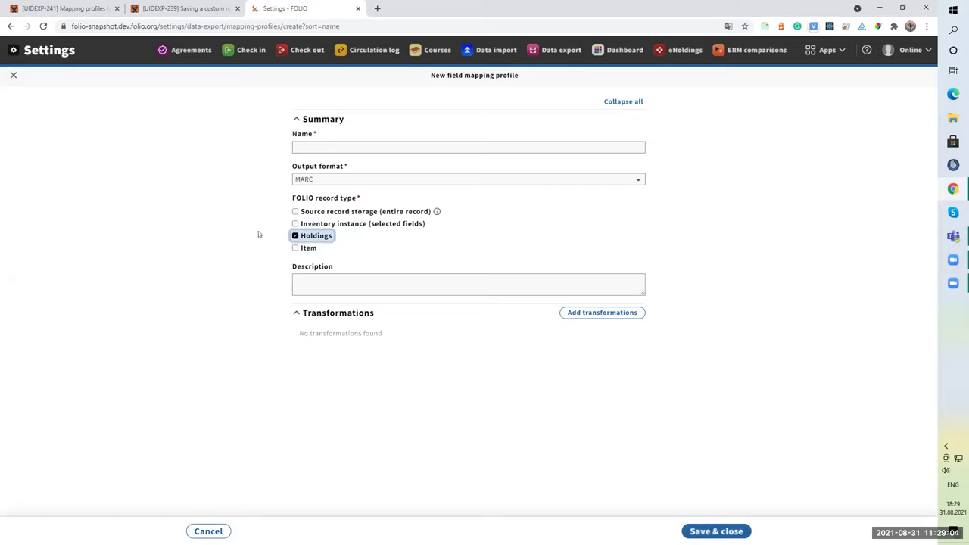
{"action": "left_click", "coordinate": [327, 142]}
{"action": "type", "text": "test"}
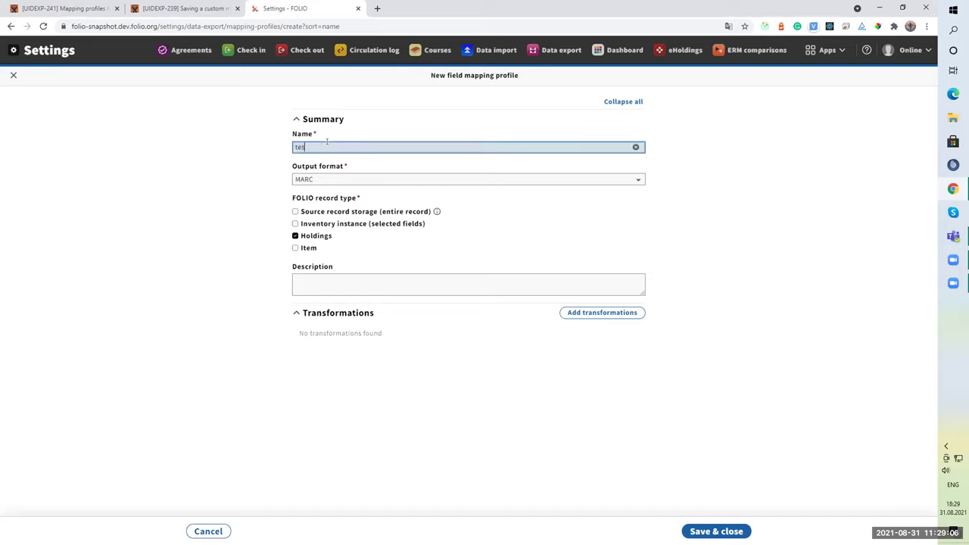
{"action": "left_click", "coordinate": [206, 193]}
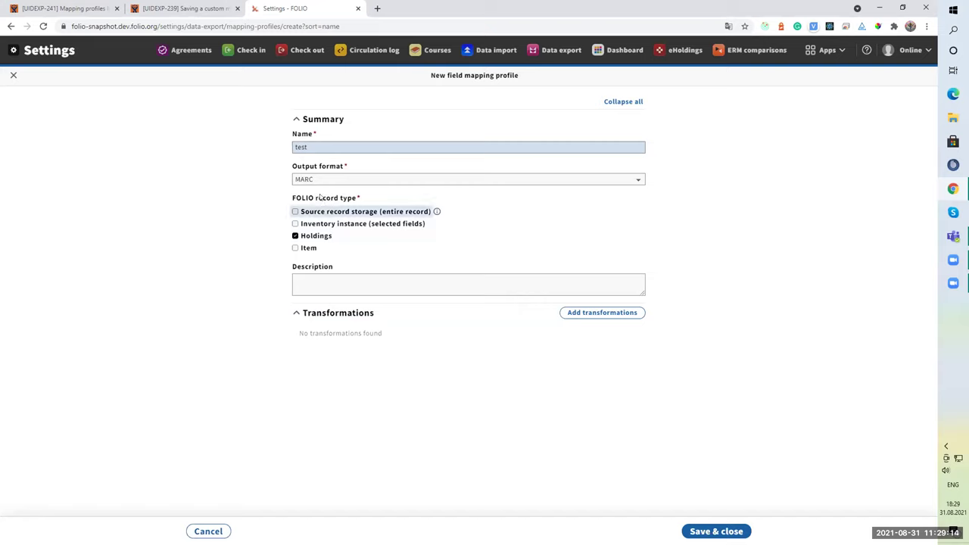
{"action": "left_click", "coordinate": [702, 534]}
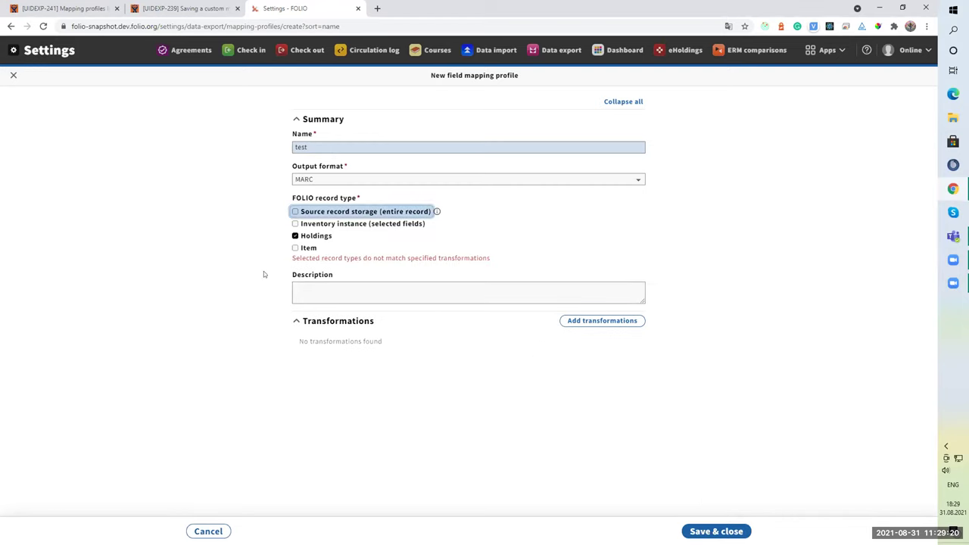
Add the transformation 500 0 0 $a for Holdings - Call number - Call number and save the test mapping profile.
{"action": "left_click", "coordinate": [601, 324]}
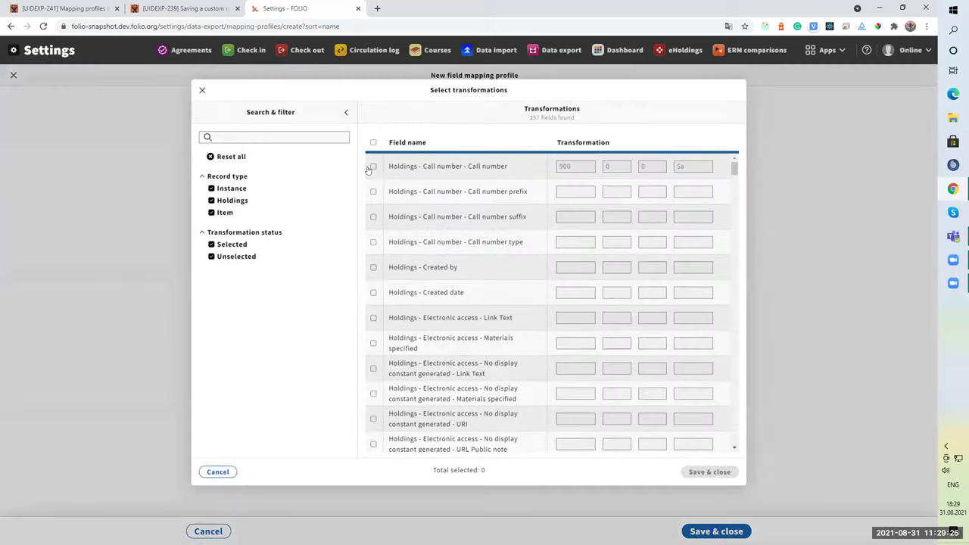
{"action": "left_click", "coordinate": [372, 166]}
{"action": "left_click", "coordinate": [570, 168]}
{"action": "type", "text": "500"}
{"action": "key", "text": "Tab"}
{"action": "type", "text": "0"}
{"action": "key", "text": "Tab"}
{"action": "type", "text": "0"}
{"action": "key", "text": "Tab"}
{"action": "type", "text": "$a"}
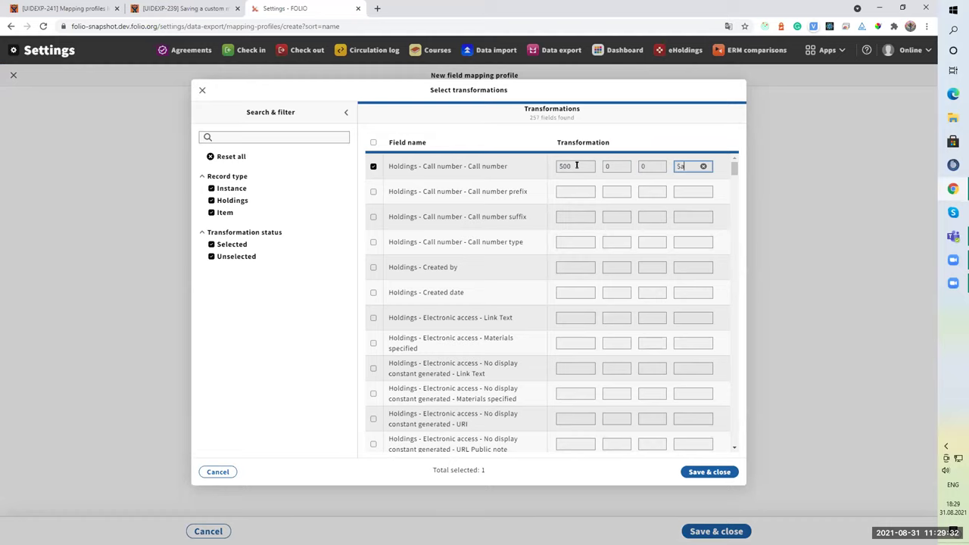
{"action": "left_click", "coordinate": [693, 473]}
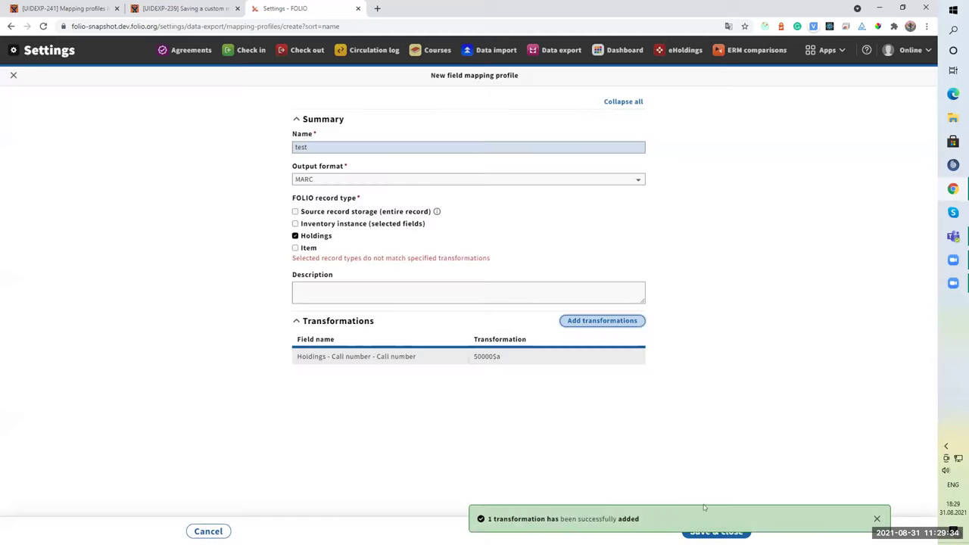
{"action": "left_click", "coordinate": [716, 531]}
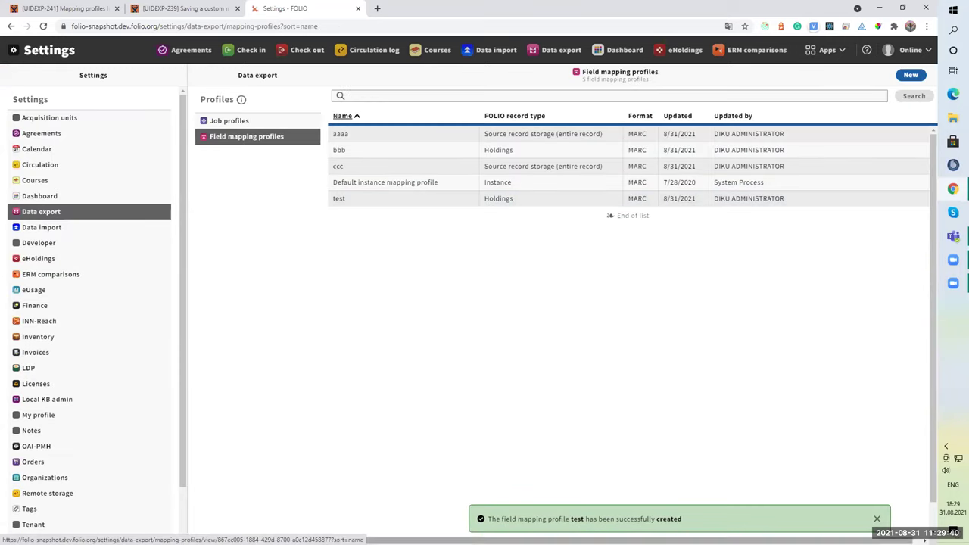
Create a field mapping profile named test2 with the Source record storage (entire record) type and no transformations.
{"action": "left_click", "coordinate": [911, 74]}
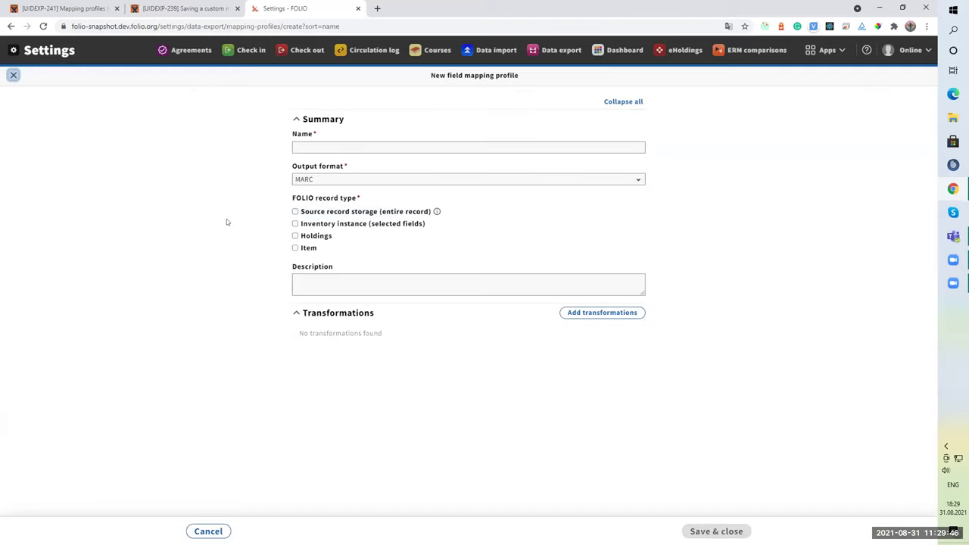
{"action": "left_click", "coordinate": [327, 212]}
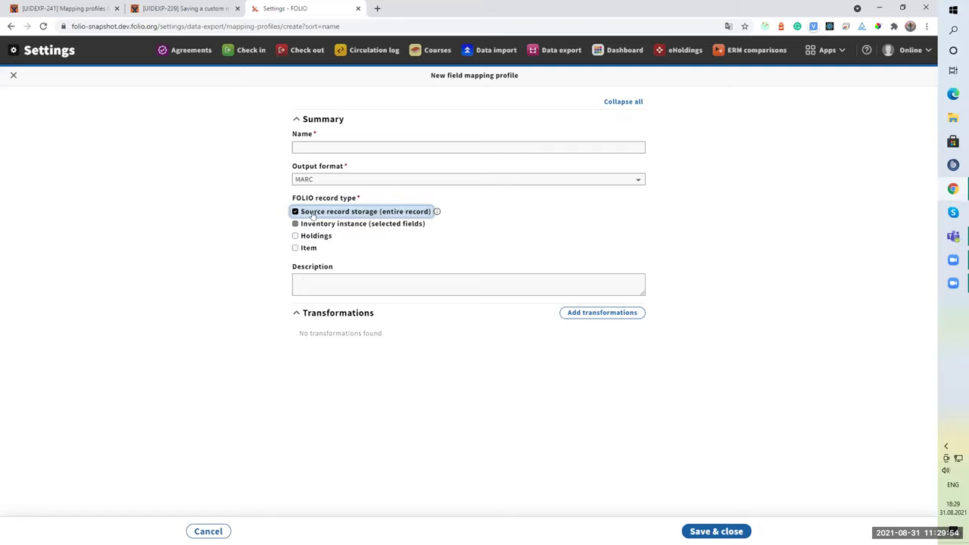
{"action": "left_click", "coordinate": [355, 144]}
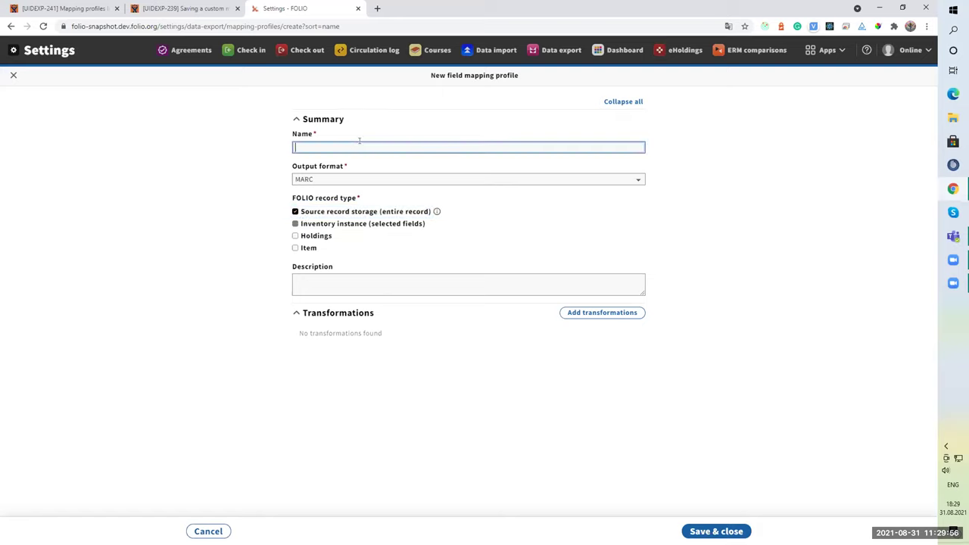
{"action": "type", "text": "test2"}
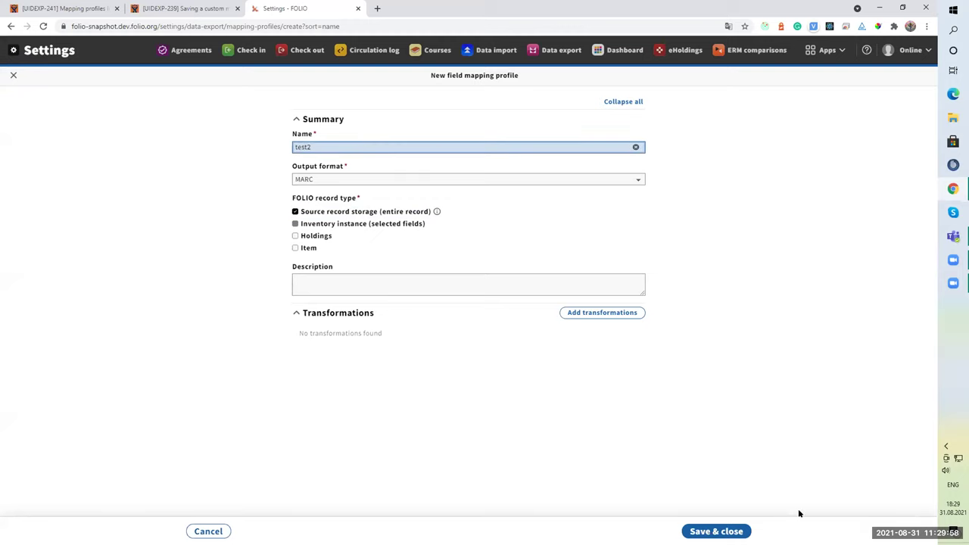
{"action": "left_click", "coordinate": [723, 531]}
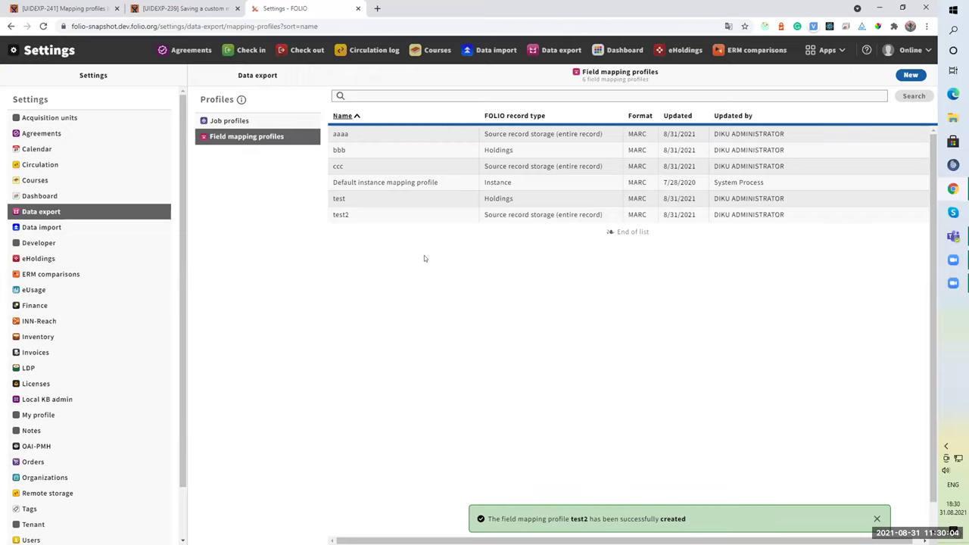
Start a new job profile and look through the available mapping profiles without choosing one.
{"action": "left_click", "coordinate": [267, 126]}
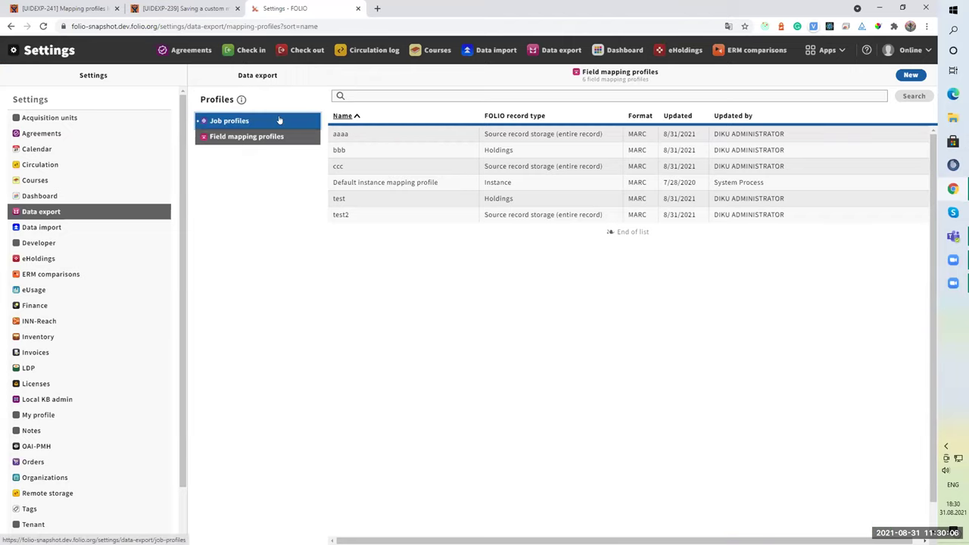
{"action": "left_click", "coordinate": [912, 76]}
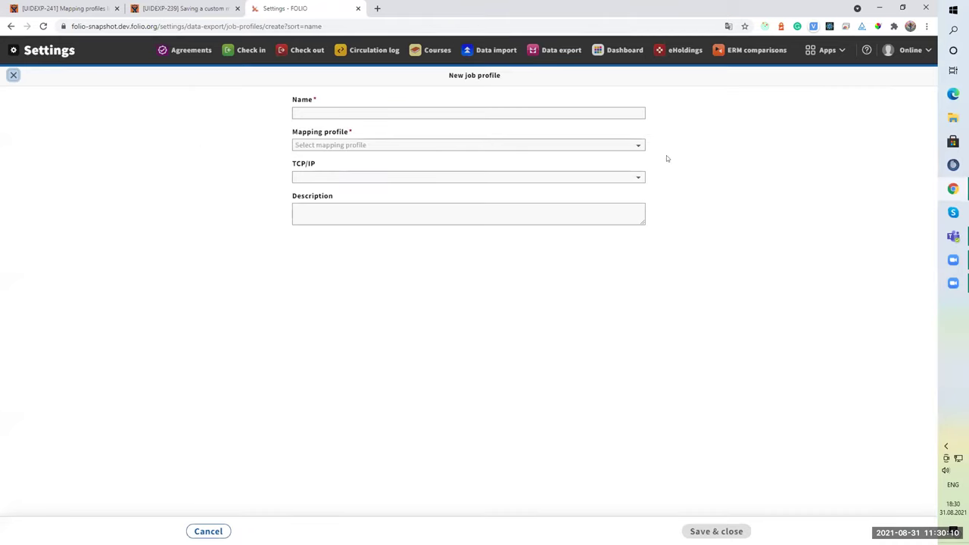
{"action": "left_click", "coordinate": [356, 146]}
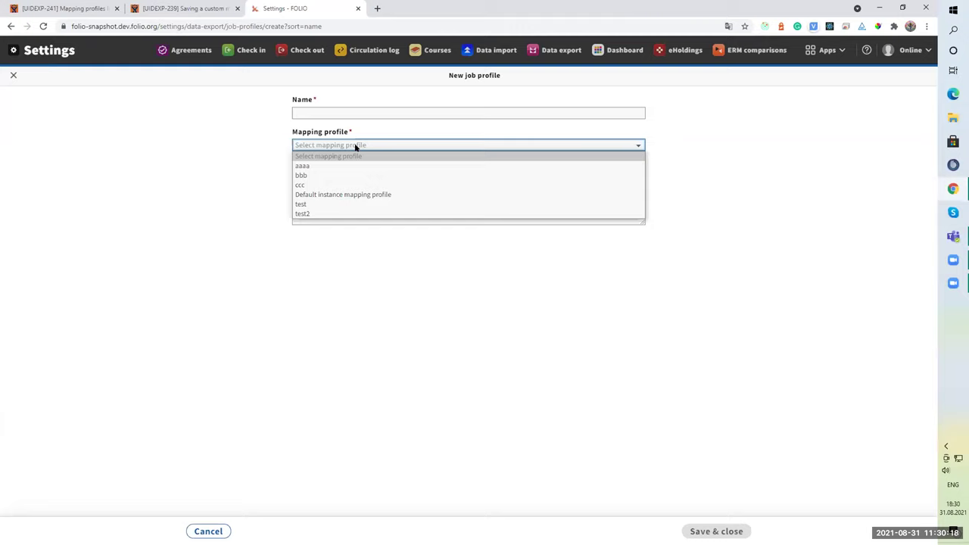
{"action": "key", "text": "Down"}
{"action": "key", "text": "Down"}
{"action": "key", "text": "Down"}
{"action": "key", "text": "Down"}
{"action": "key", "text": "Down"}
{"action": "key", "text": "Down"}
{"action": "key", "text": "Up"}
{"action": "key", "text": "Up"}
{"action": "key", "text": "Up"}
{"action": "key", "text": "Up"}
{"action": "key", "text": "Up"}
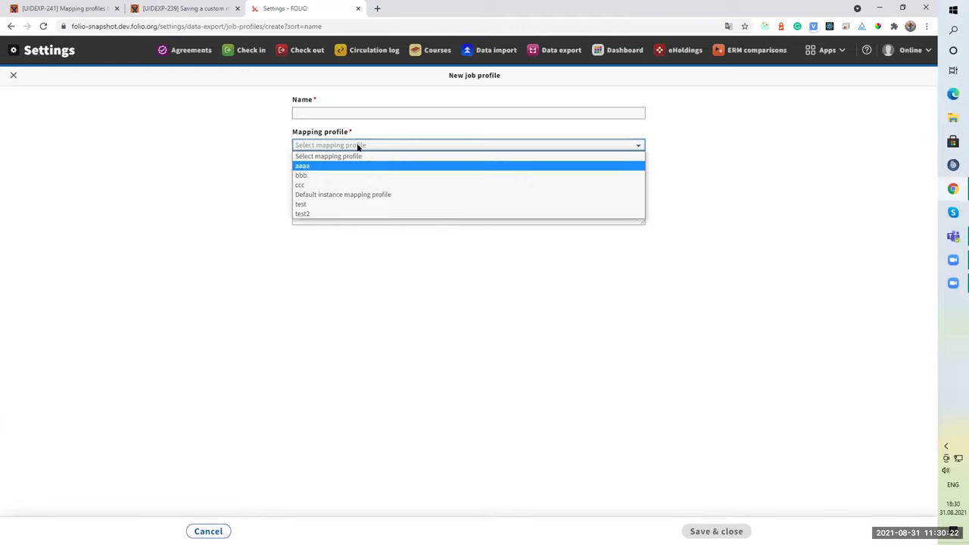
{"action": "left_click", "coordinate": [262, 145]}
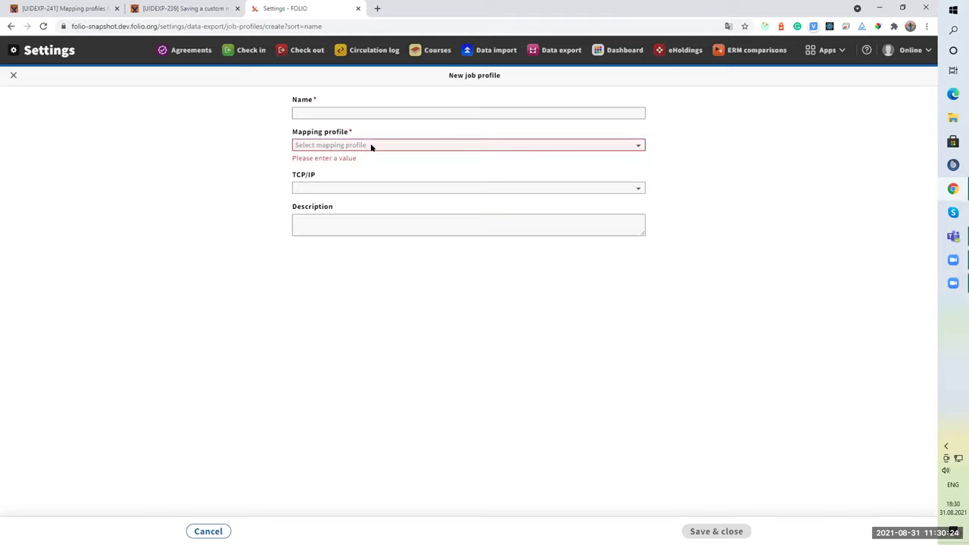
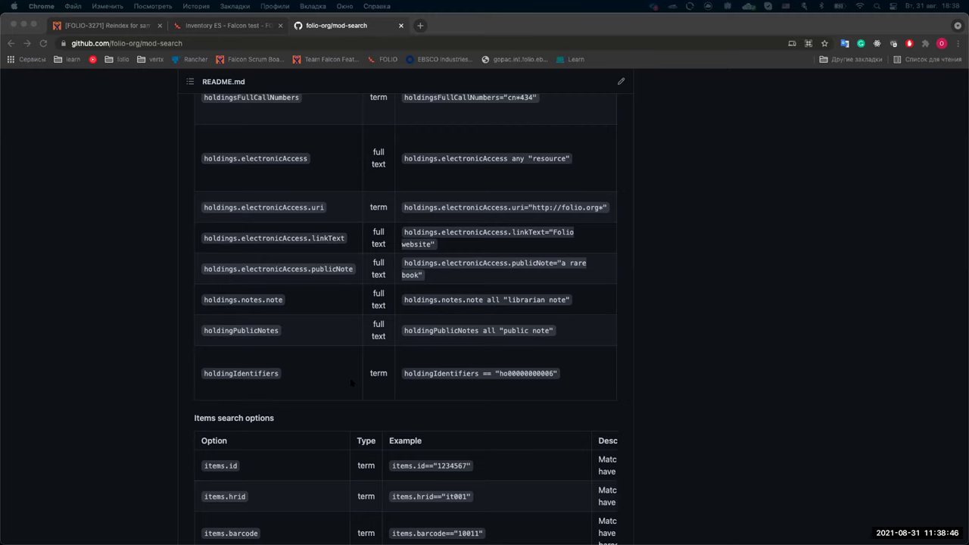
Examine the holdings and items search options in the mod-search README down to the Search Facets section.
{"action": "scroll", "coordinate": [394, 377], "scroll_direction": "down", "scroll_amount": 10}
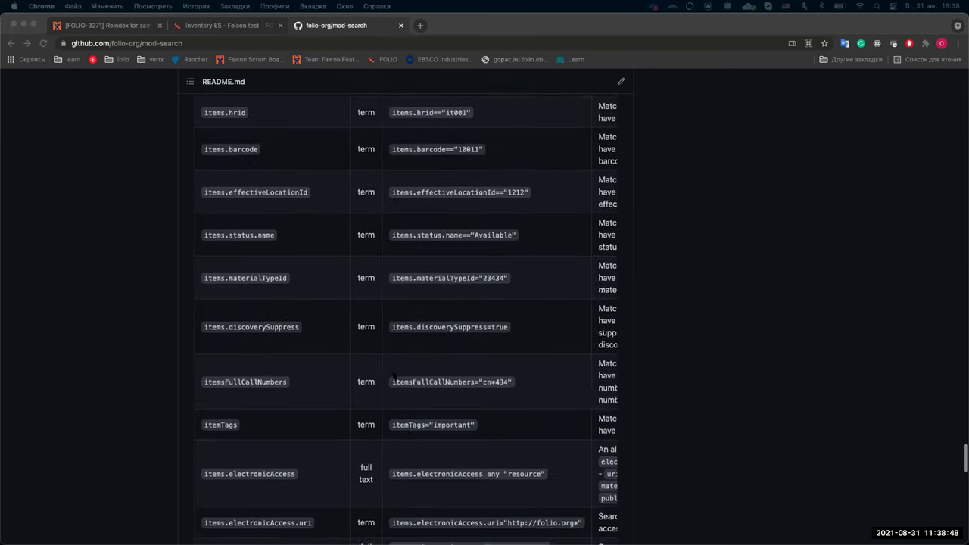
{"action": "scroll", "coordinate": [393, 377], "scroll_direction": "down", "scroll_amount": 3}
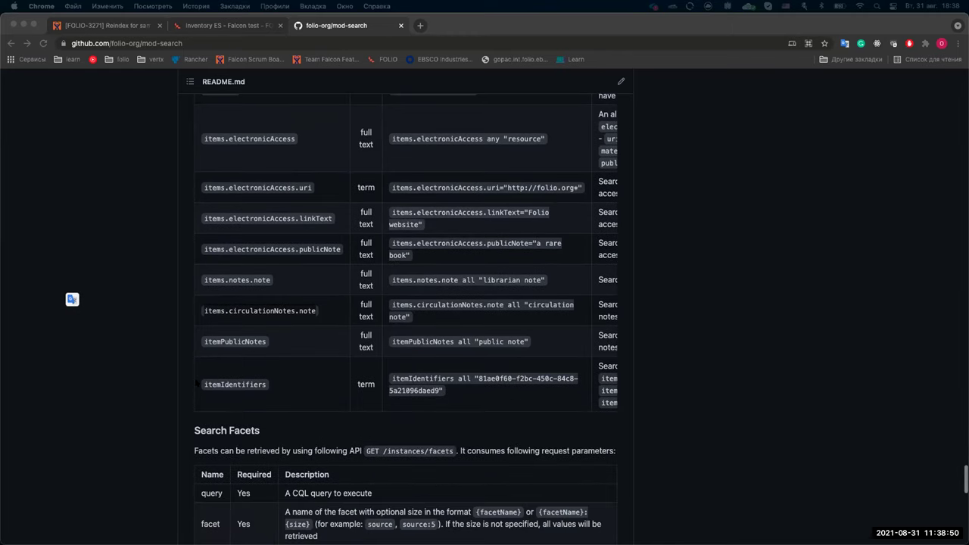
{"action": "key", "text": "super+l"}
{"action": "left_click", "coordinate": [333, 306]}
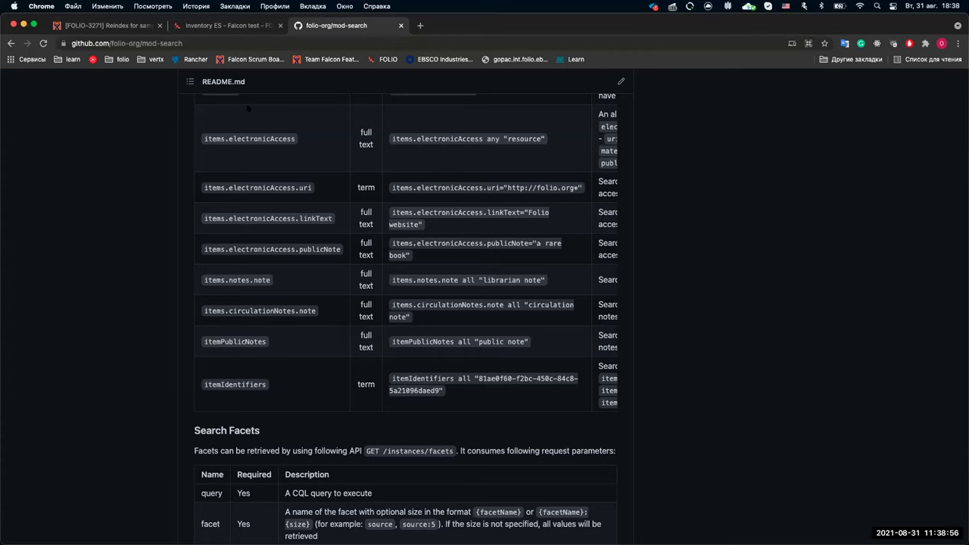
Switch to Inventory ES and open the Annex holdings record of the Falcon test instance to check its Former holdings ID.
{"action": "left_click", "coordinate": [249, 27]}
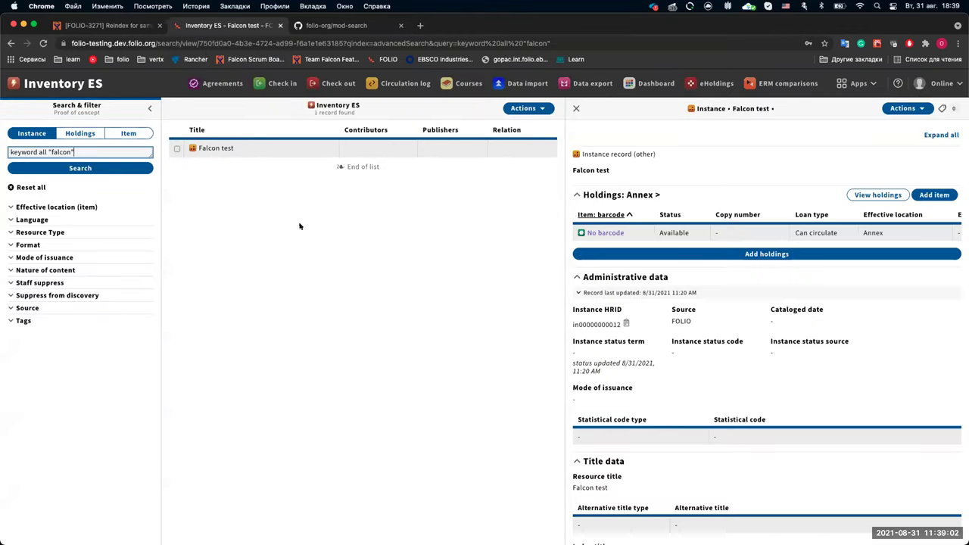
{"action": "left_click", "coordinate": [231, 152]}
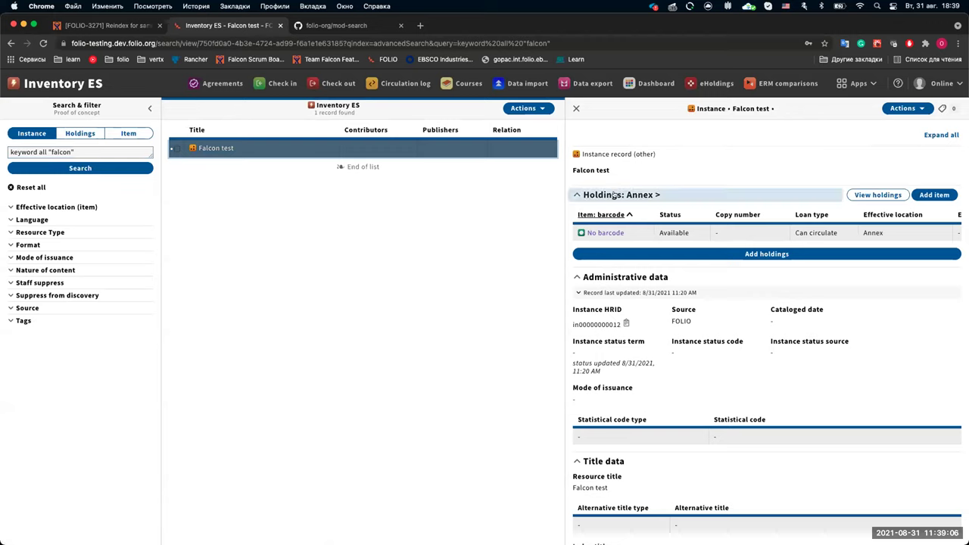
{"action": "left_click", "coordinate": [878, 195]}
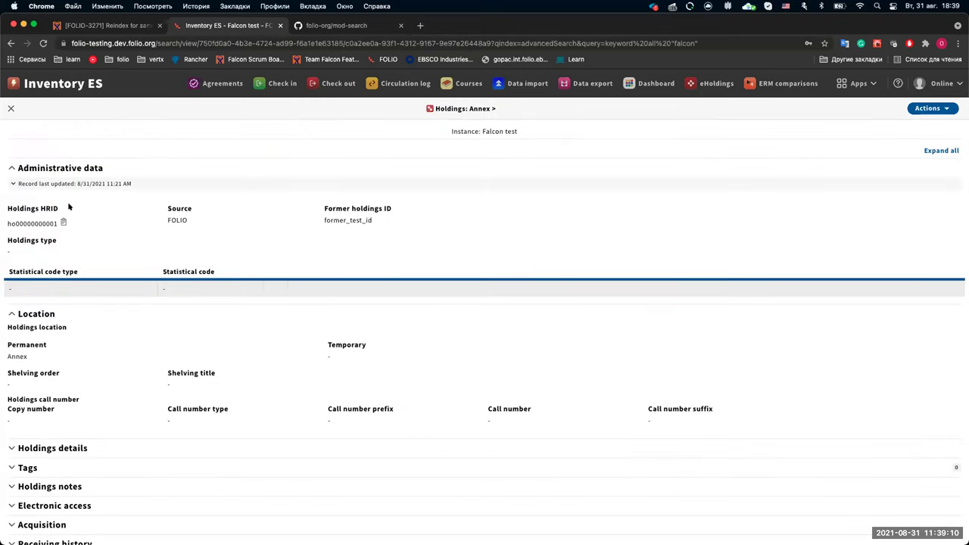
{"action": "left_click_drag", "start_coordinate": [319, 221], "coordinate": [370, 222]}
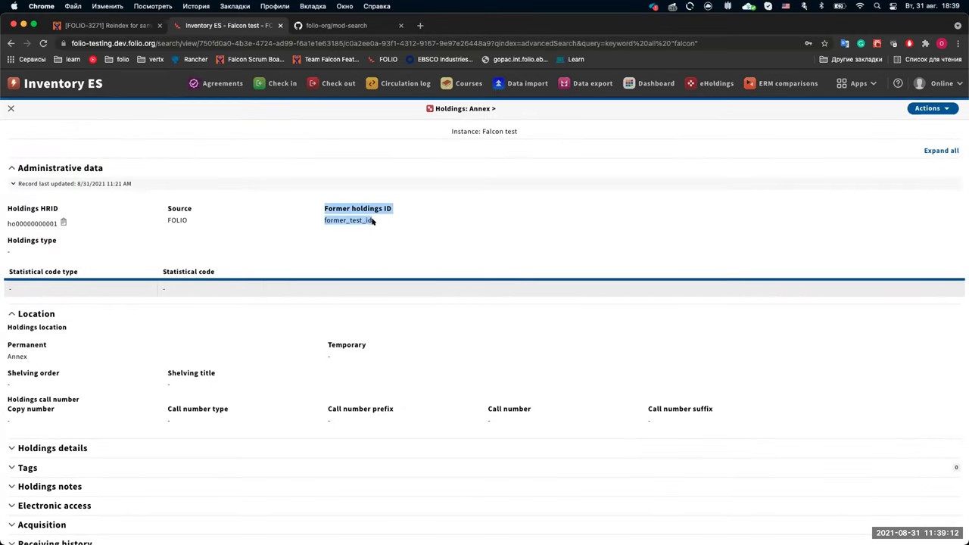
{"action": "left_click", "coordinate": [98, 217]}
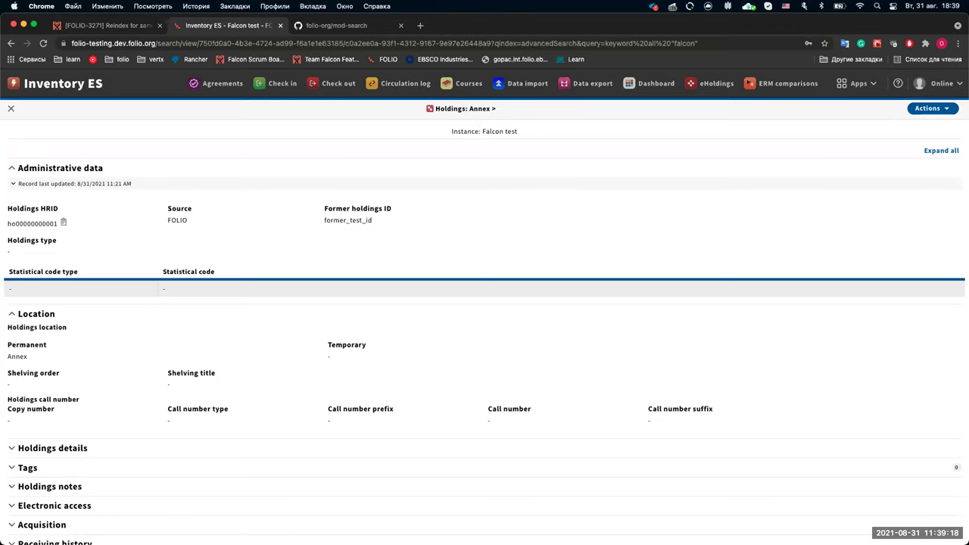
Copy the holdingIdentifiers option name from the holdings search options in the mod-search README on GitHub.
{"action": "key", "text": "super+Tab"}
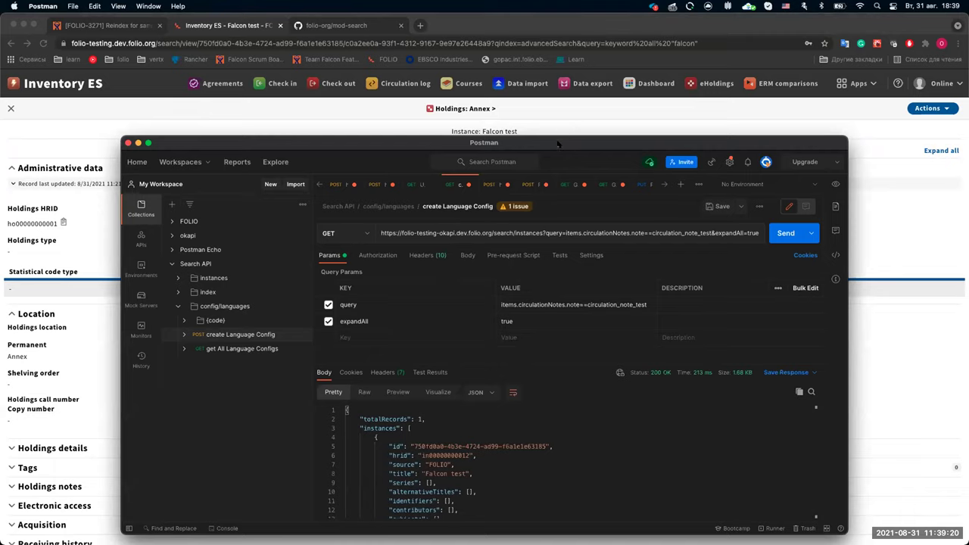
{"action": "left_click_drag", "start_coordinate": [560, 144], "coordinate": [566, 136]}
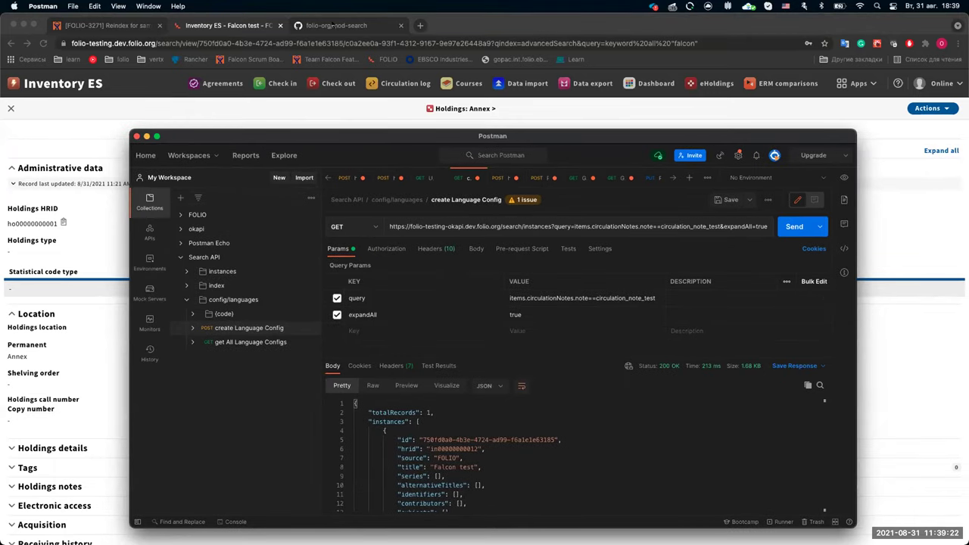
{"action": "left_click", "coordinate": [336, 25]}
{"action": "scroll", "coordinate": [337, 249], "scroll_direction": "up", "scroll_amount": 20}
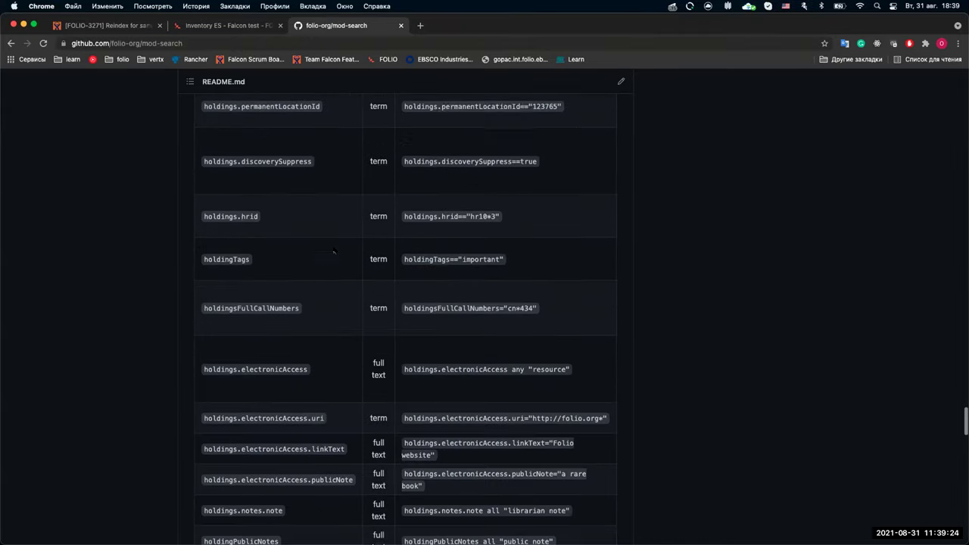
{"action": "scroll", "coordinate": [334, 252], "scroll_direction": "up", "scroll_amount": 10}
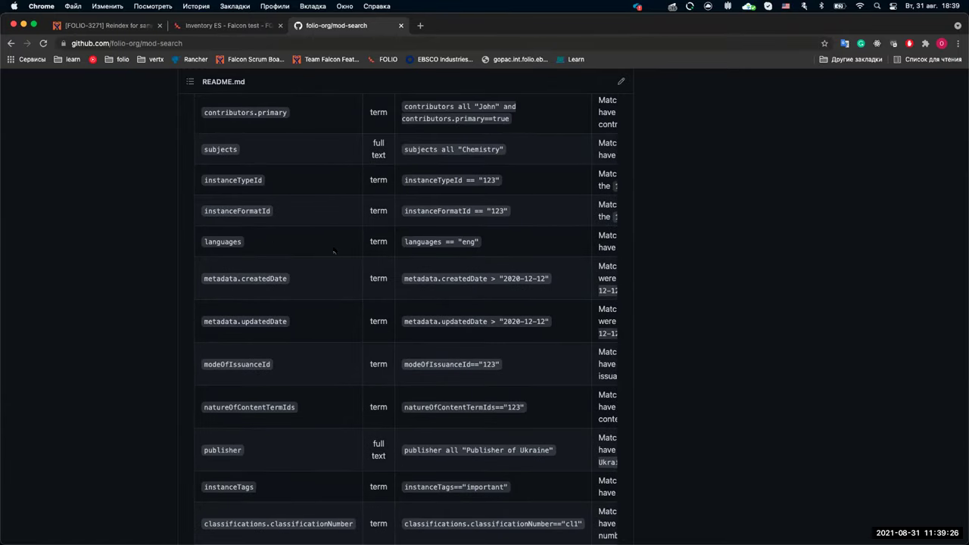
{"action": "scroll", "coordinate": [334, 252], "scroll_direction": "down", "scroll_amount": 8}
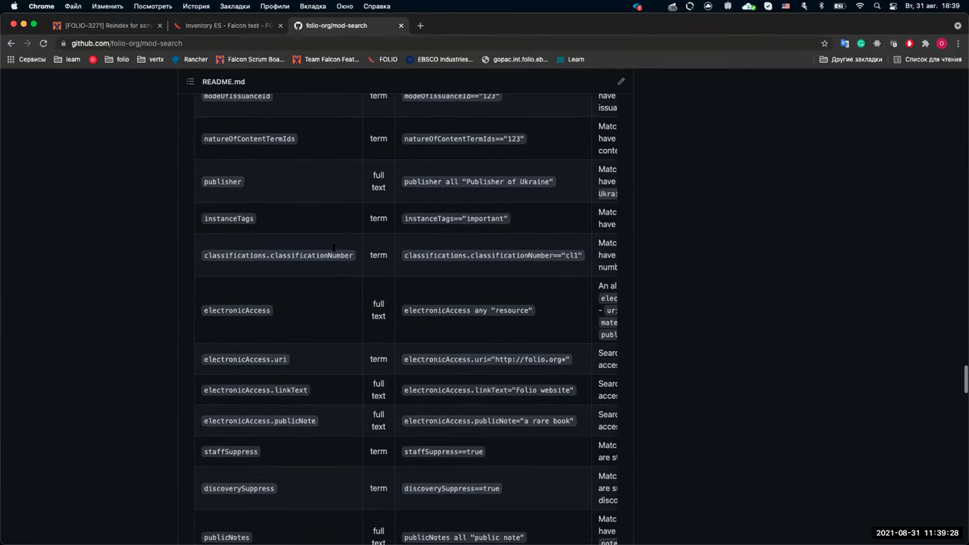
{"action": "scroll", "coordinate": [333, 237], "scroll_direction": "down", "scroll_amount": 15}
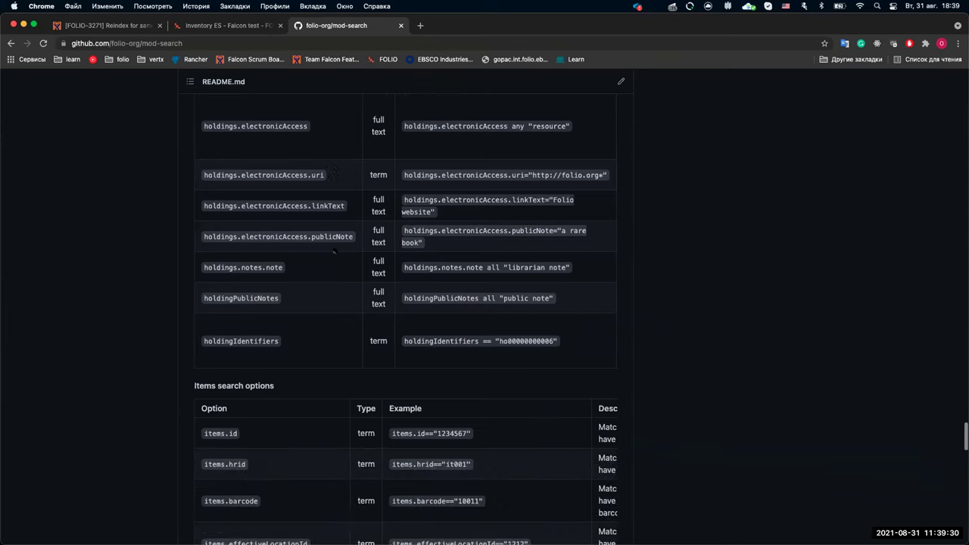
{"action": "double_click", "coordinate": [263, 342]}
{"action": "key", "text": "super+c"}
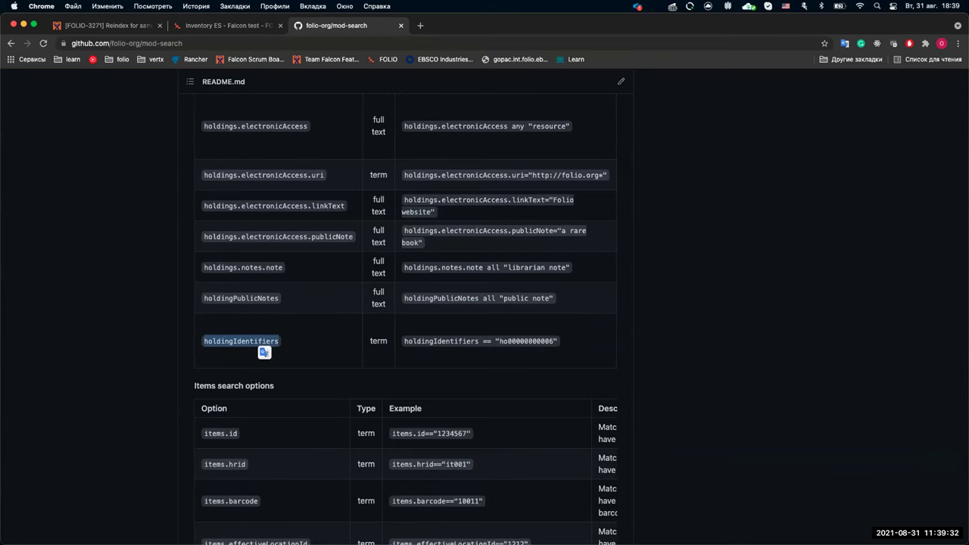
Switch to Postman and replace the items.circulationNotes.note field name in the query parameter with holdingIdentifiers.
{"action": "key", "text": "super+Tab"}
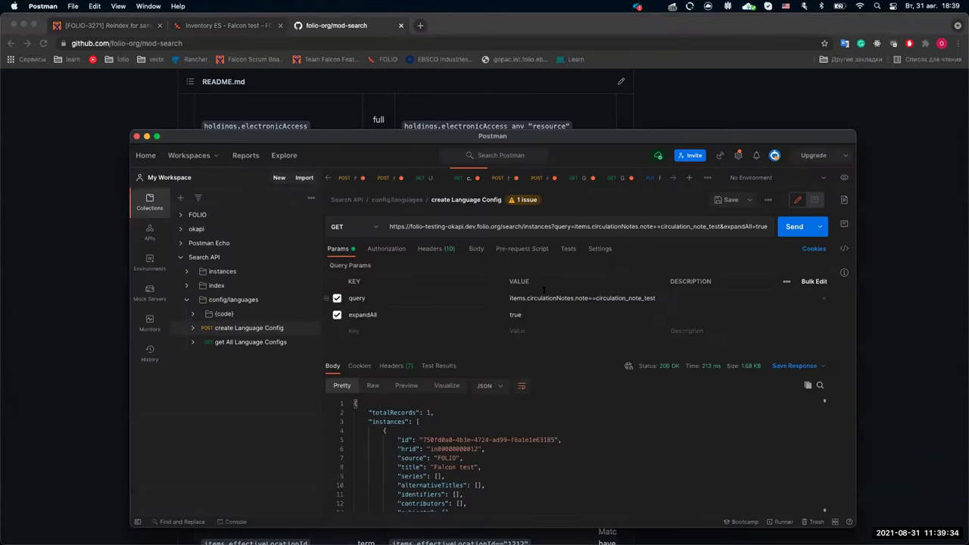
{"action": "left_click_drag", "start_coordinate": [562, 138], "coordinate": [535, 134]}
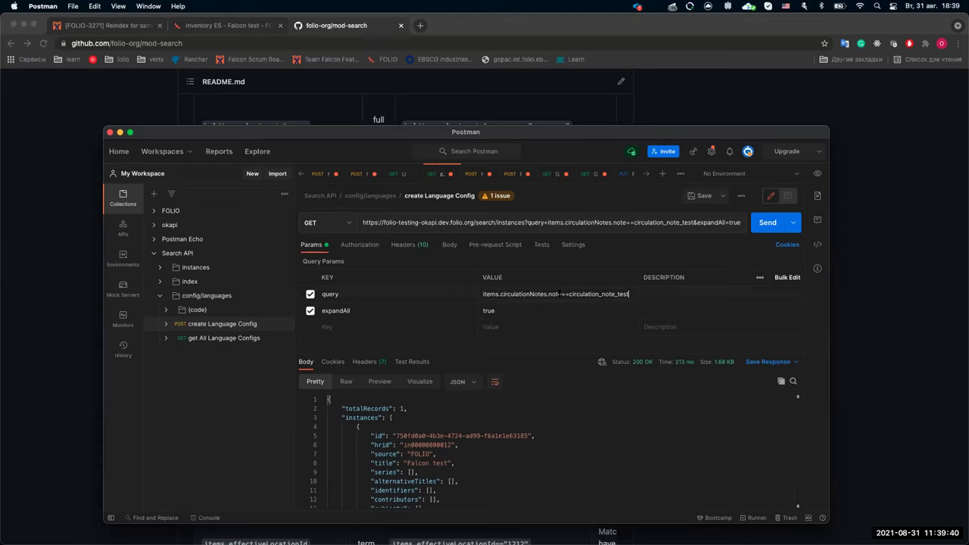
{"action": "left_click_drag", "start_coordinate": [561, 294], "coordinate": [483, 294]}
{"action": "key", "text": "super+v"}
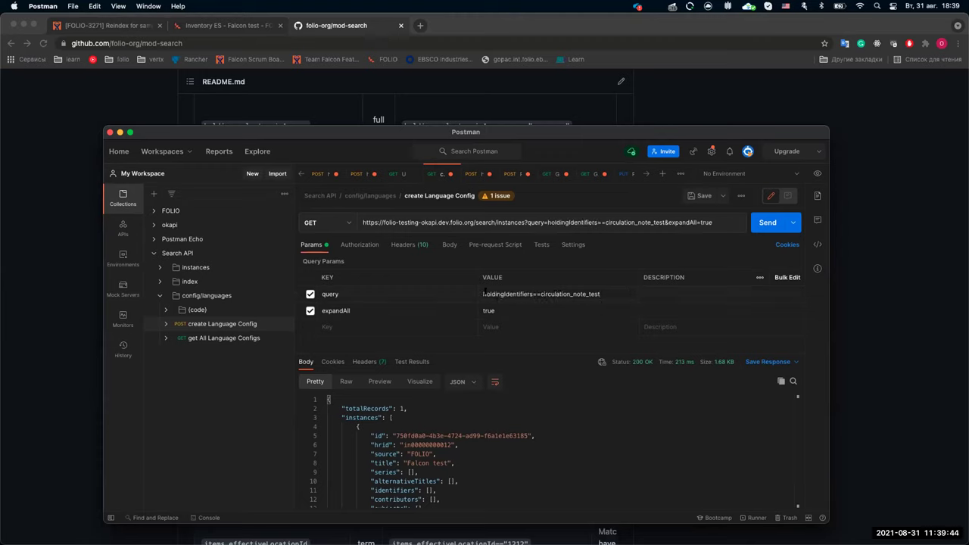
{"action": "left_click_drag", "start_coordinate": [484, 294], "coordinate": [524, 294]}
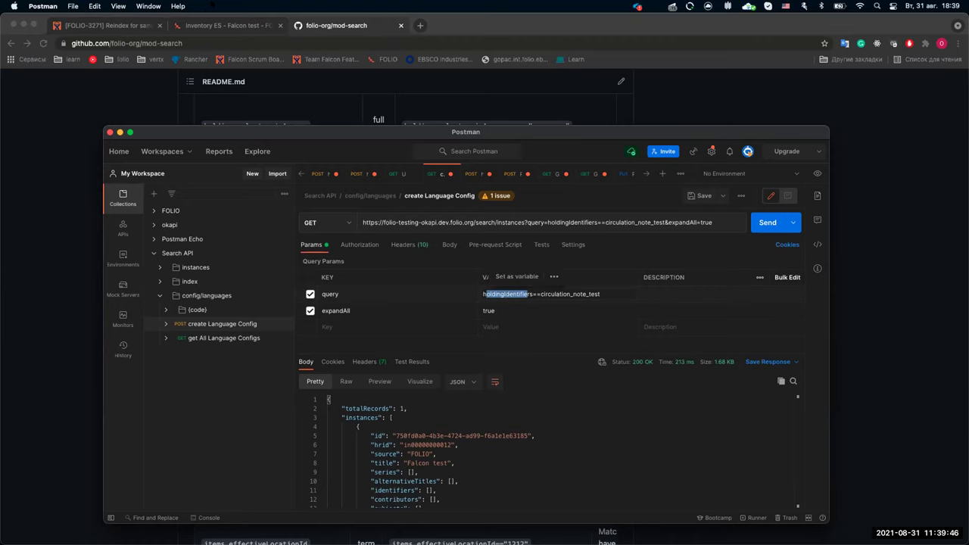
Copy the Former holdings ID value former_test_id from the Annex holdings record in Inventory ES.
{"action": "left_click", "coordinate": [206, 23]}
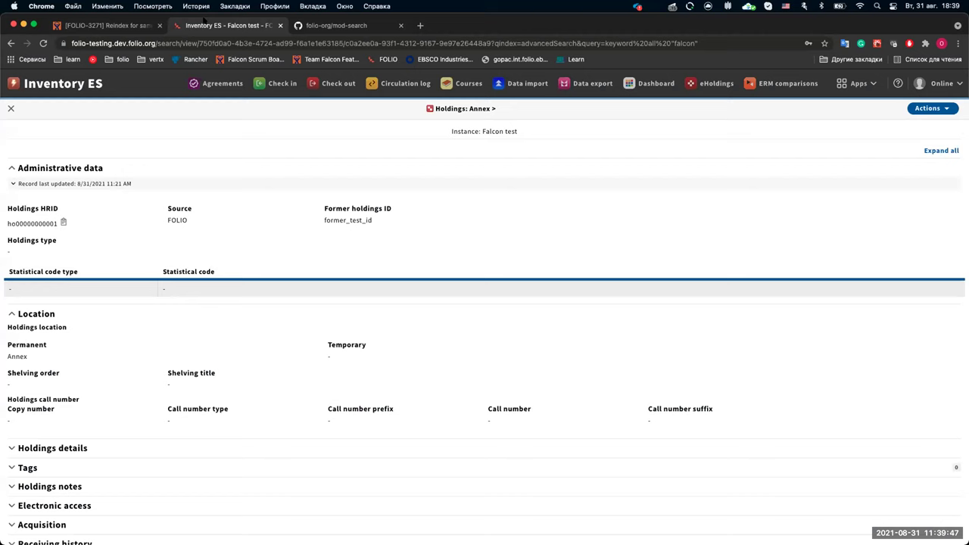
{"action": "double_click", "coordinate": [324, 220]}
{"action": "key", "text": "super+c"}
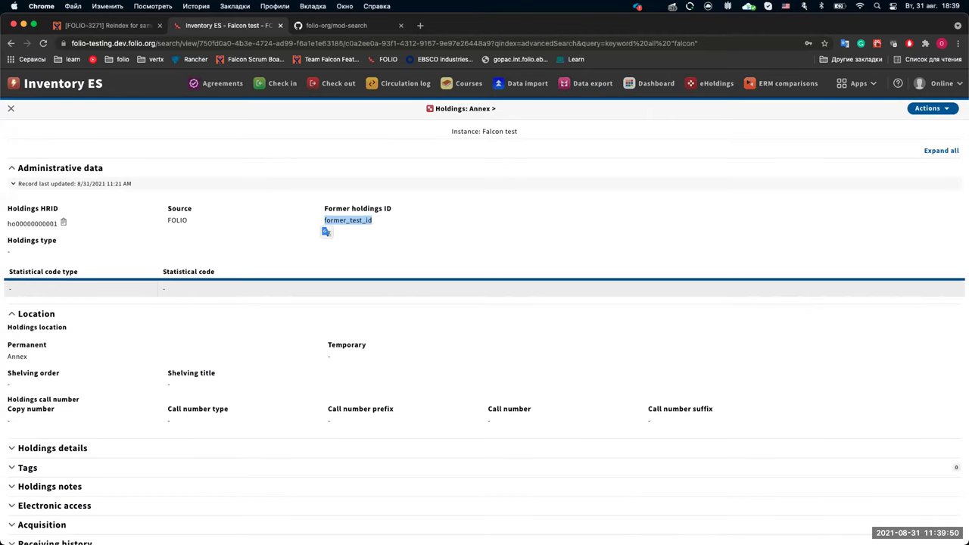
In Postman, set the query parameter to holdingIdentifiers==former_test_id, send the request and review the response body.
{"action": "key", "text": "super+Tab"}
{"action": "left_click", "coordinate": [540, 295]}
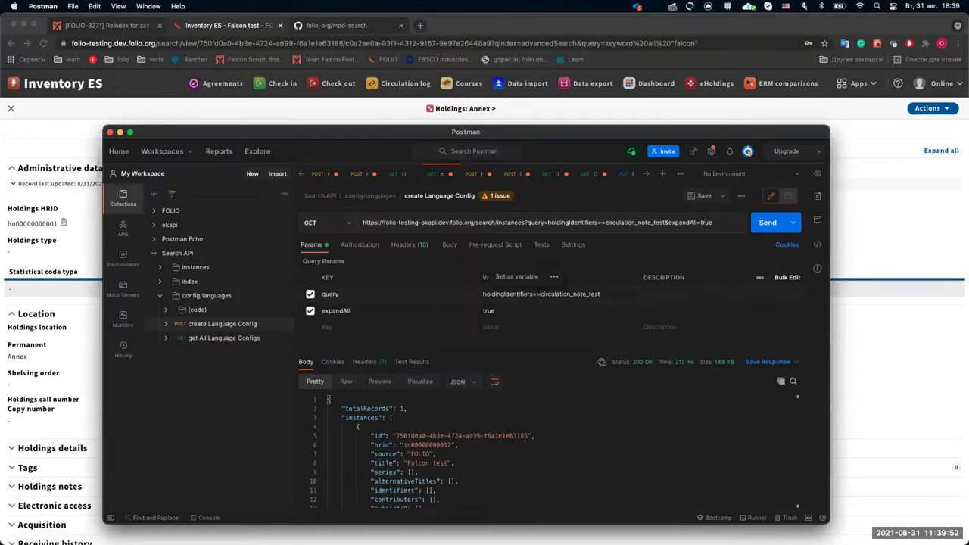
{"action": "left_click_drag", "start_coordinate": [602, 294], "coordinate": [543, 294]}
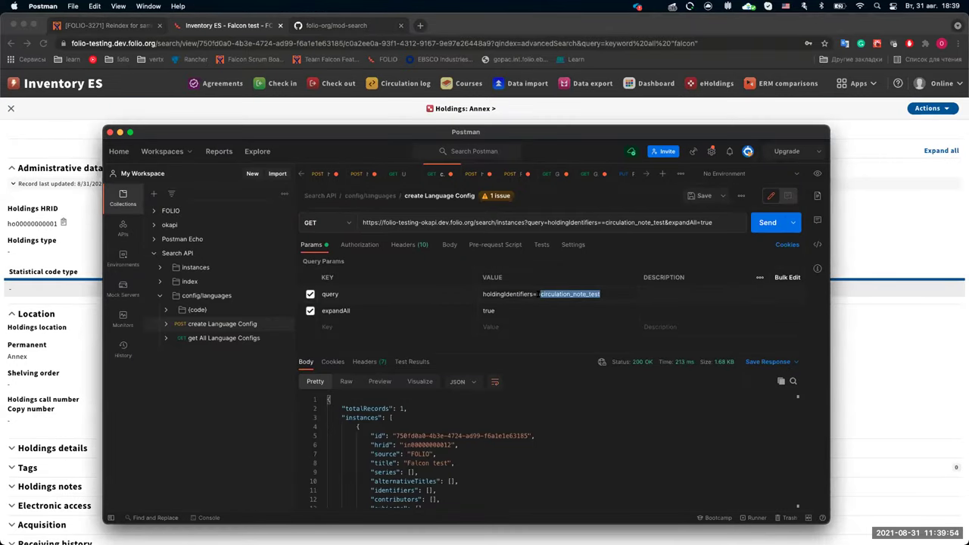
{"action": "key", "text": "super+v"}
{"action": "left_click", "coordinate": [768, 222]}
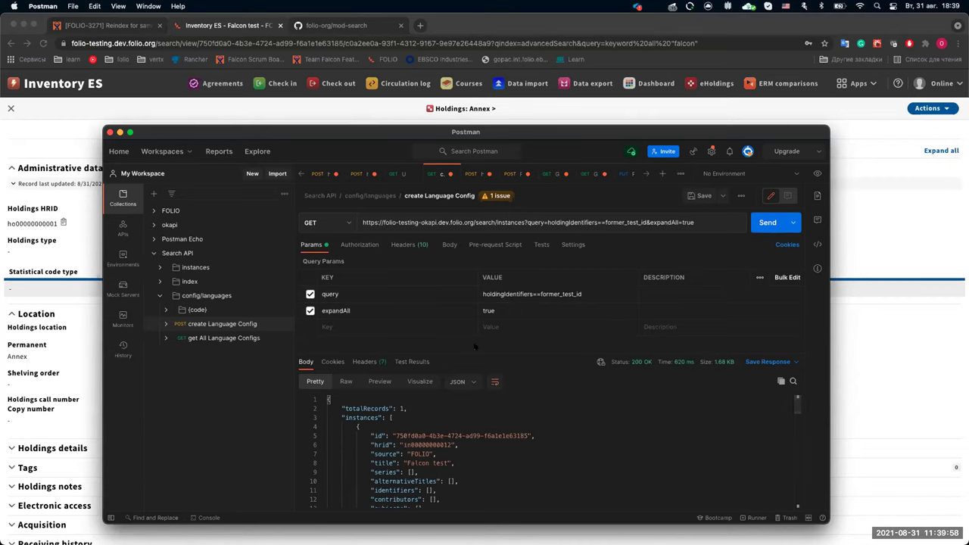
{"action": "scroll", "coordinate": [424, 430], "scroll_direction": "down", "scroll_amount": 2}
{"action": "scroll", "coordinate": [552, 451], "scroll_direction": "down", "scroll_amount": 10}
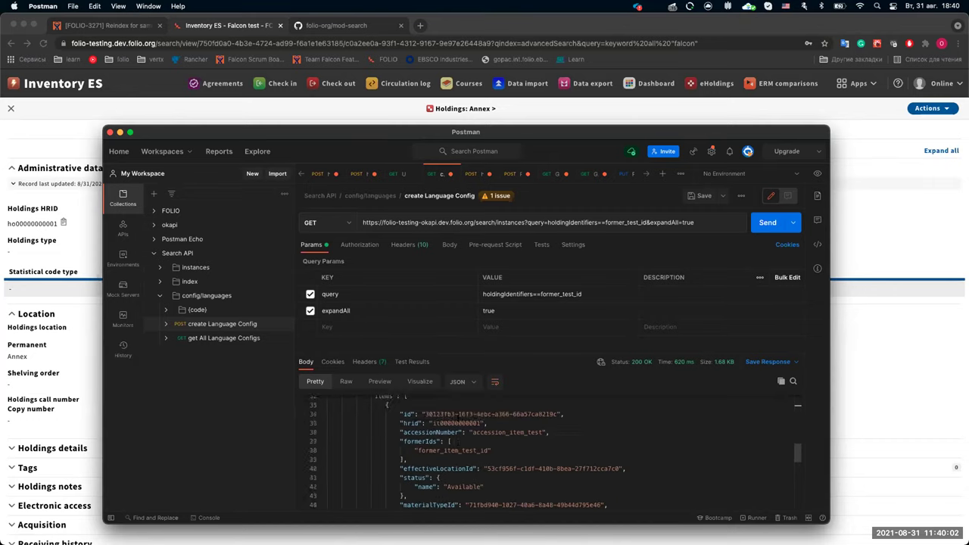
{"action": "scroll", "coordinate": [485, 447], "scroll_direction": "up", "scroll_amount": 10}
Switch back to Inventory ES and copy the Holdings HRID of the Annex holdings record.
{"action": "left_click", "coordinate": [902, 206]}
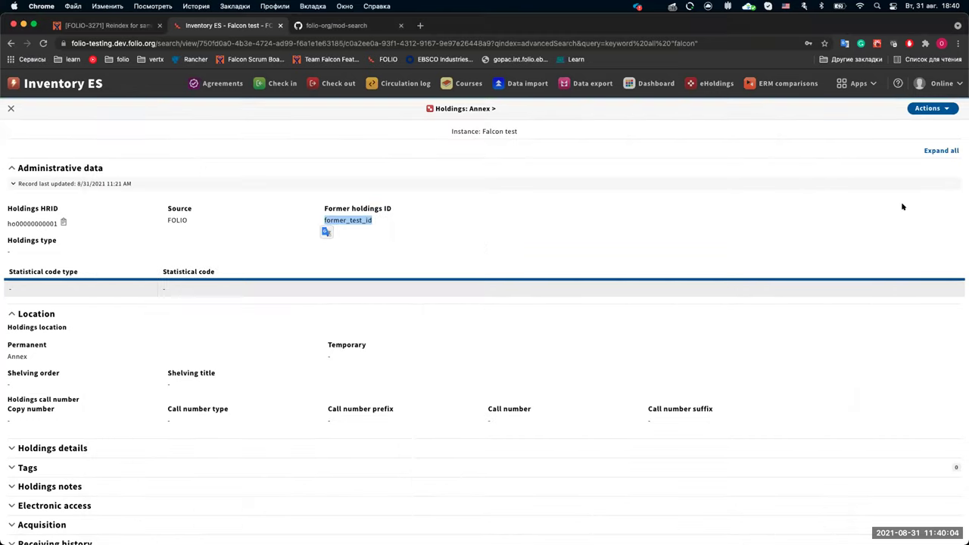
{"action": "left_click", "coordinate": [325, 227]}
{"action": "left_click", "coordinate": [62, 223]}
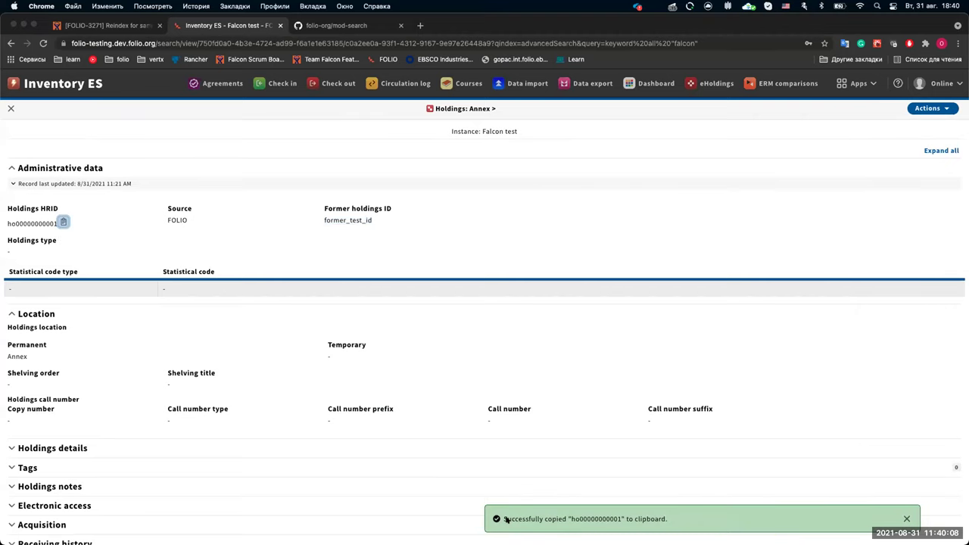
{"action": "key", "text": "super+Tab"}
{"action": "left_click_drag", "start_coordinate": [584, 294], "coordinate": [539, 292]}
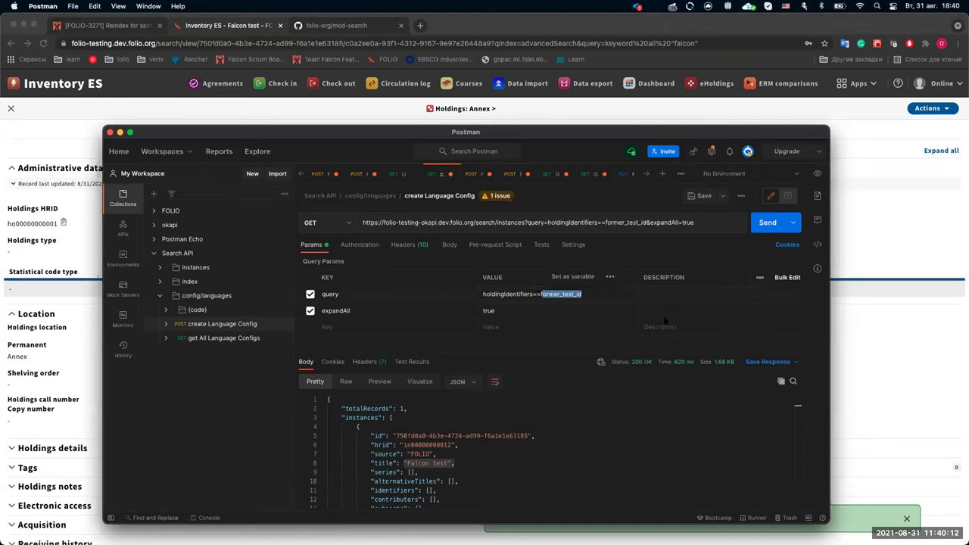
{"action": "key", "text": "super+v"}
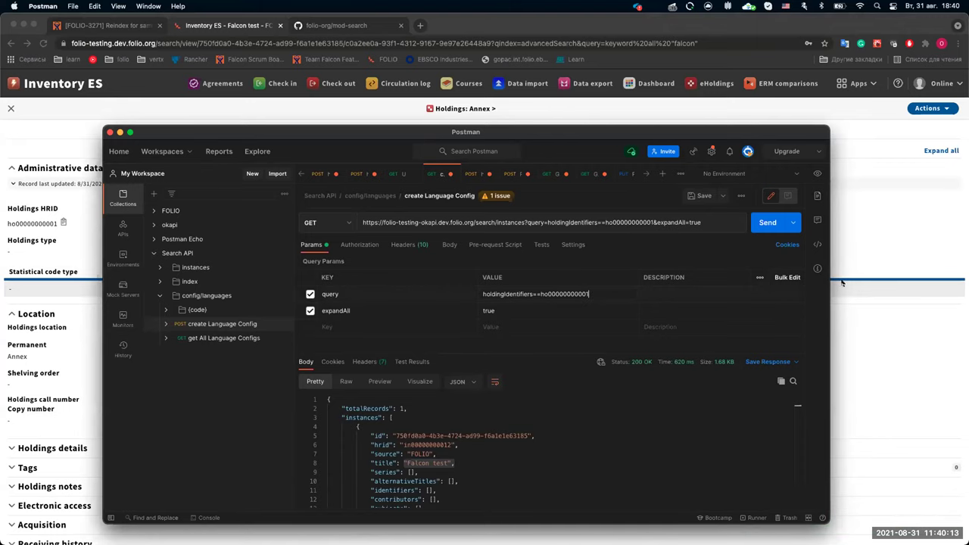
{"action": "left_click", "coordinate": [760, 222]}
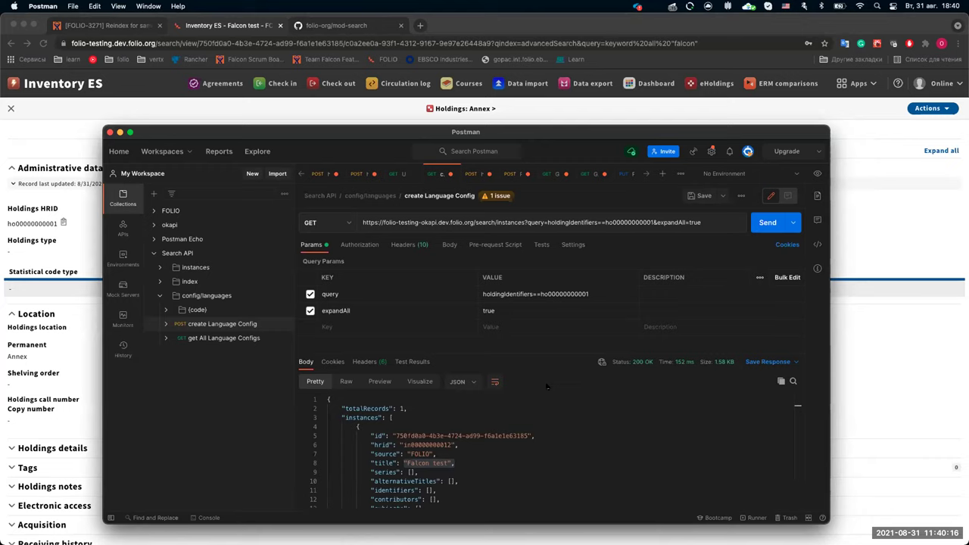
{"action": "scroll", "coordinate": [525, 409], "scroll_direction": "down", "scroll_amount": 2}
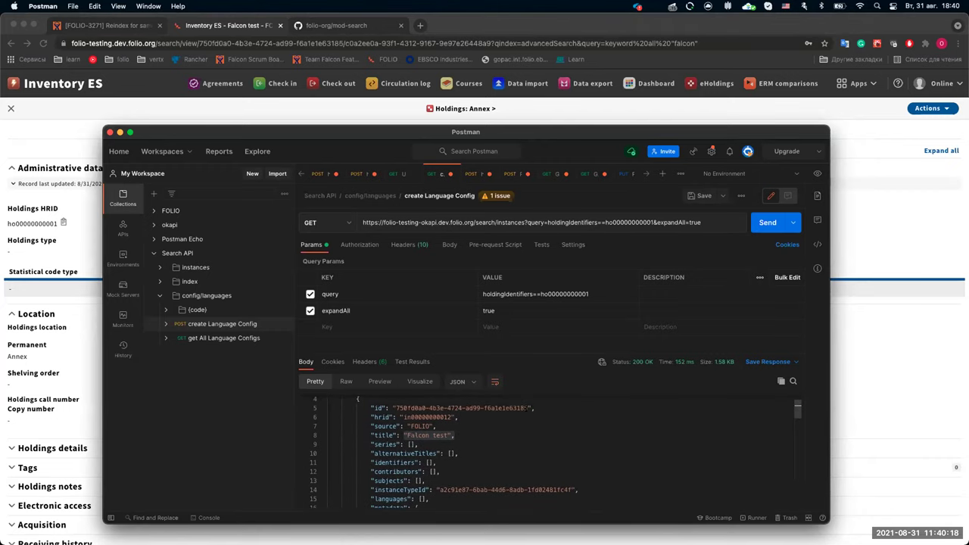
{"action": "left_click", "coordinate": [414, 435]}
{"action": "left_click", "coordinate": [513, 417]}
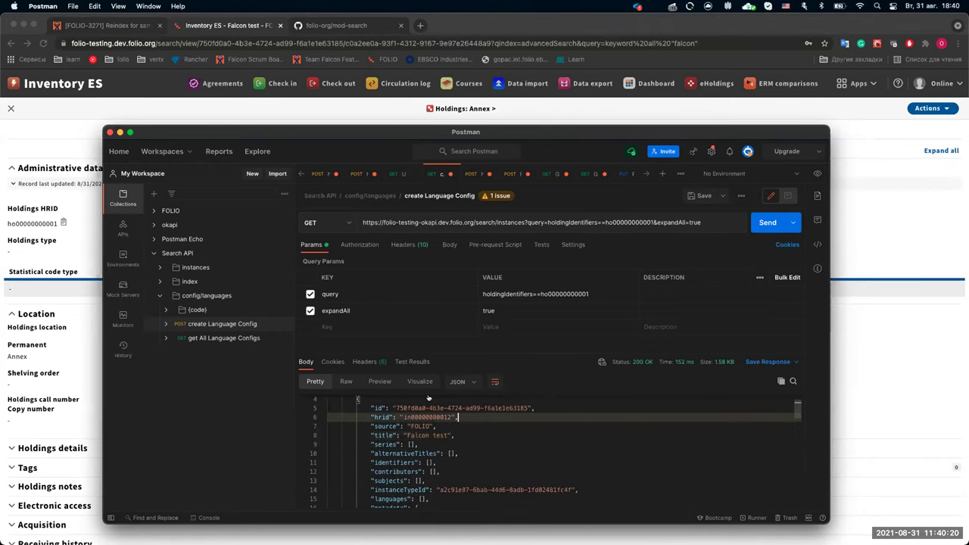
Return to the Falcon test instance in Inventory ES and open its item without a barcode to view the administrative data.
{"action": "key", "text": "super+Tab"}
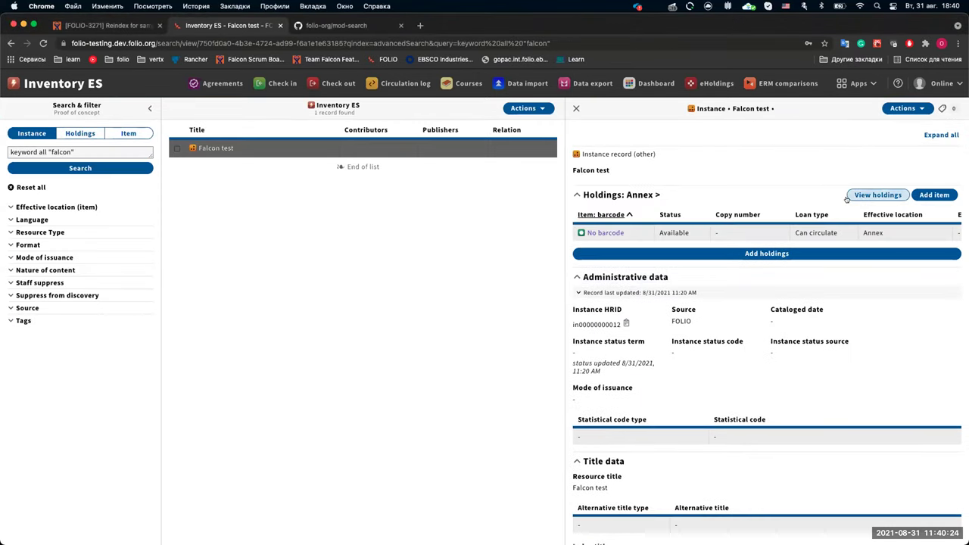
{"action": "left_click", "coordinate": [608, 232]}
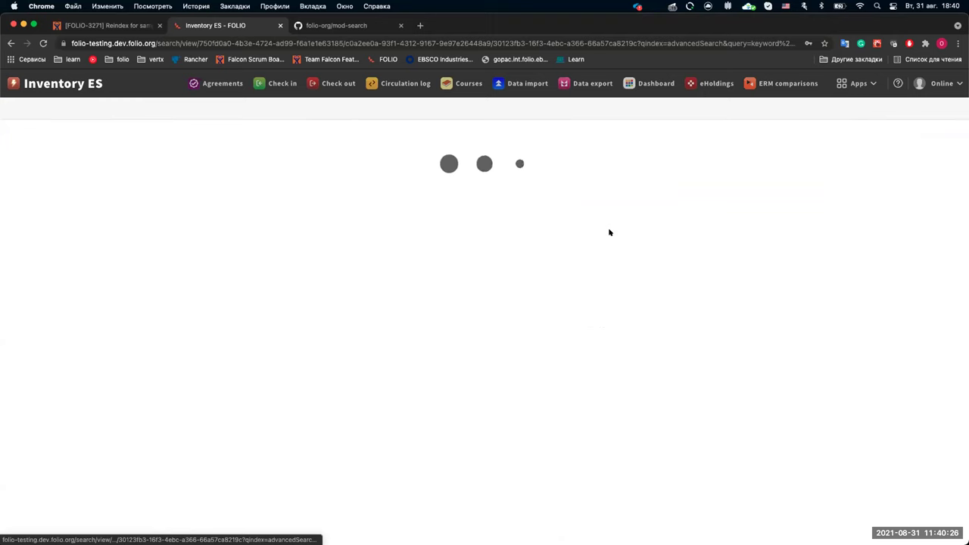
{"action": "scroll", "coordinate": [303, 281], "scroll_direction": "down", "scroll_amount": 1}
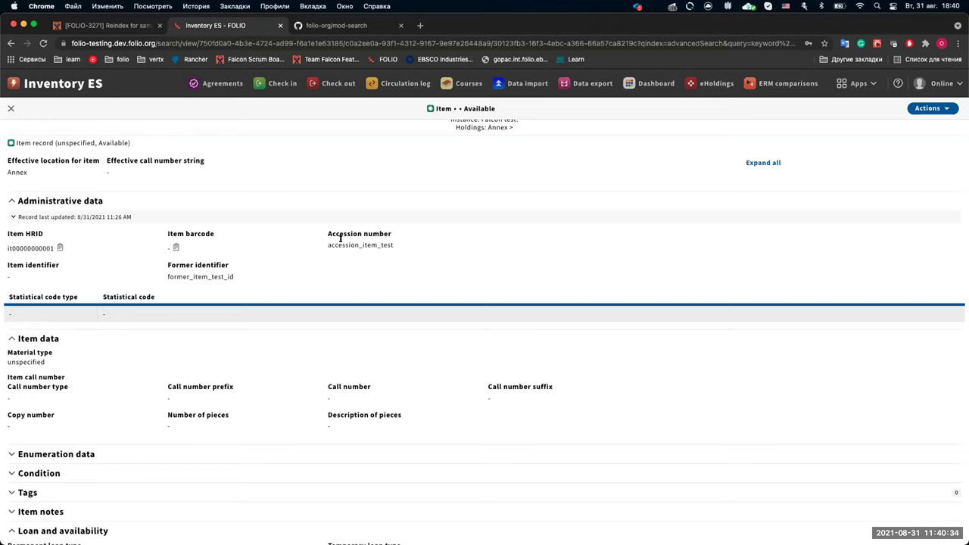
Switch to Postman and change the search field in the query parameter from holdingIdentifiers to itemIdentifiers.
{"action": "key", "text": "super+Tab"}
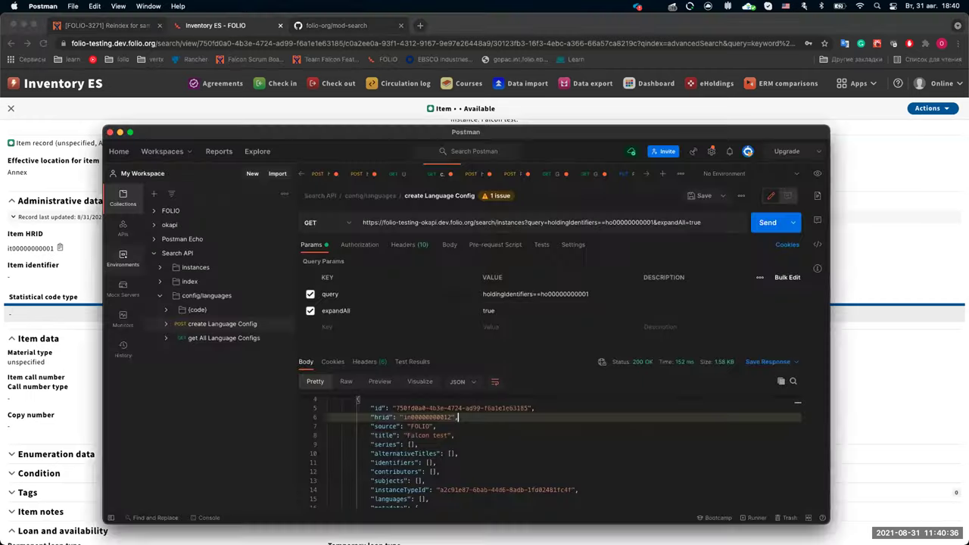
{"action": "left_click", "coordinate": [504, 294]}
{"action": "key", "text": "BackSpace"}
{"action": "key", "text": "BackSpace"}
{"action": "key", "text": "BackSpace"}
{"action": "key", "text": "BackSpace"}
{"action": "key", "text": "BackSpace"}
{"action": "key", "text": "BackSpace"}
{"action": "key", "text": "BackSpace"}
{"action": "type", "text": "item"}
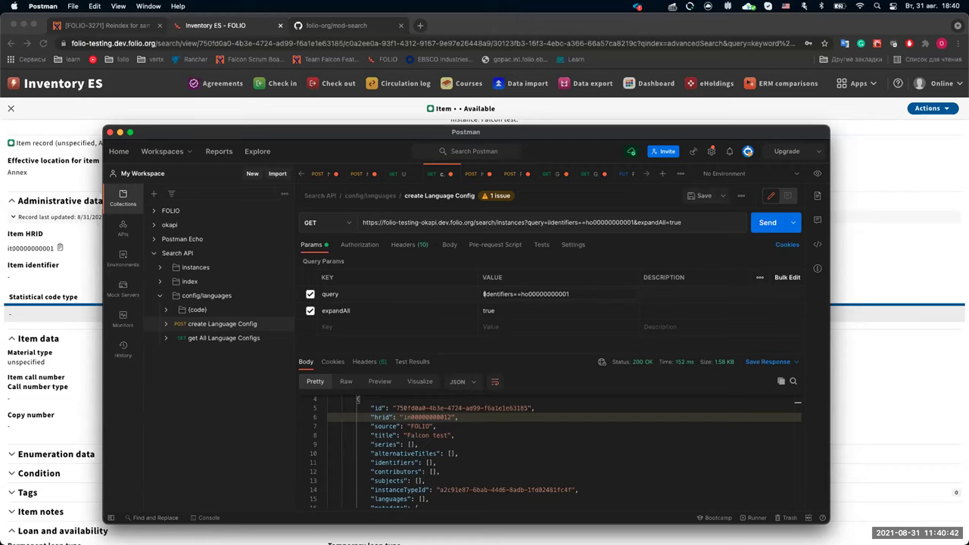
{"action": "key", "text": "BackSpace"}
{"action": "type", "text": "mI"}
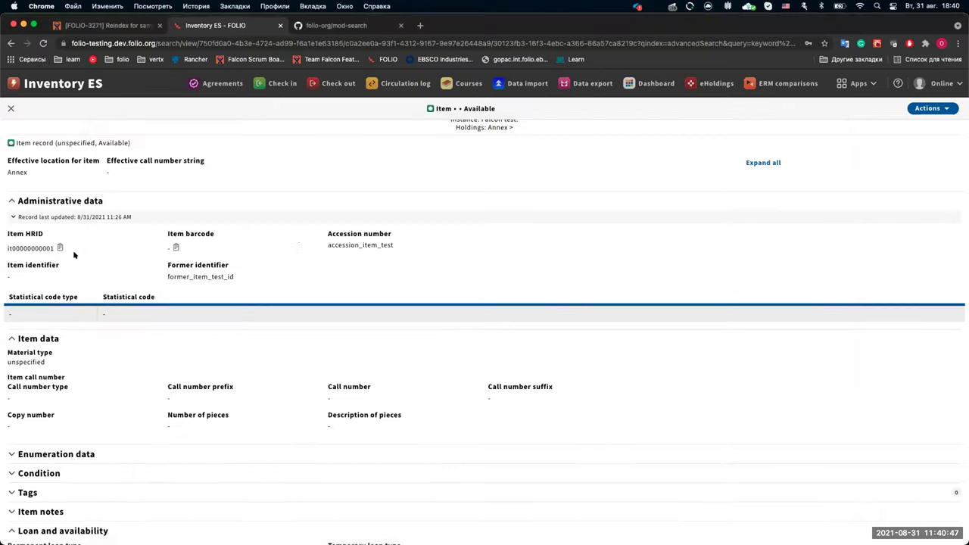
Return to the item record in Inventory ES and copy its accession number.
{"action": "left_click", "coordinate": [70, 256]}
{"action": "left_click_drag", "start_coordinate": [325, 242], "coordinate": [396, 251]}
{"action": "key", "text": "super+c"}
{"action": "left_click", "coordinate": [500, 233]}
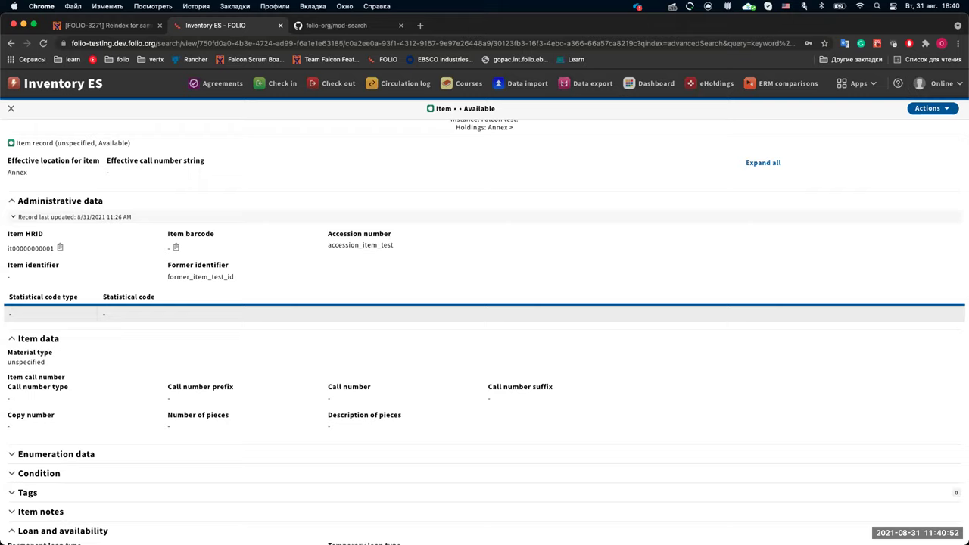
In Postman, set the query parameter to itemIdentifiers==accession_item_test, send the request and review the response body.
{"action": "key", "text": "super+Tab"}
{"action": "left_click_drag", "start_coordinate": [531, 294], "coordinate": [581, 294]}
{"action": "key", "text": "super+v"}
{"action": "left_click", "coordinate": [755, 227]}
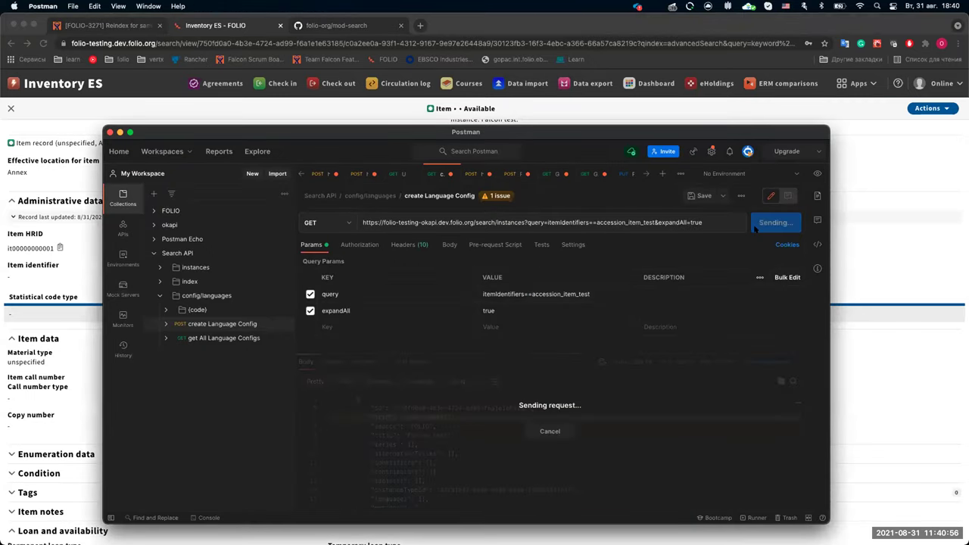
{"action": "scroll", "coordinate": [509, 435], "scroll_direction": "up", "scroll_amount": 1}
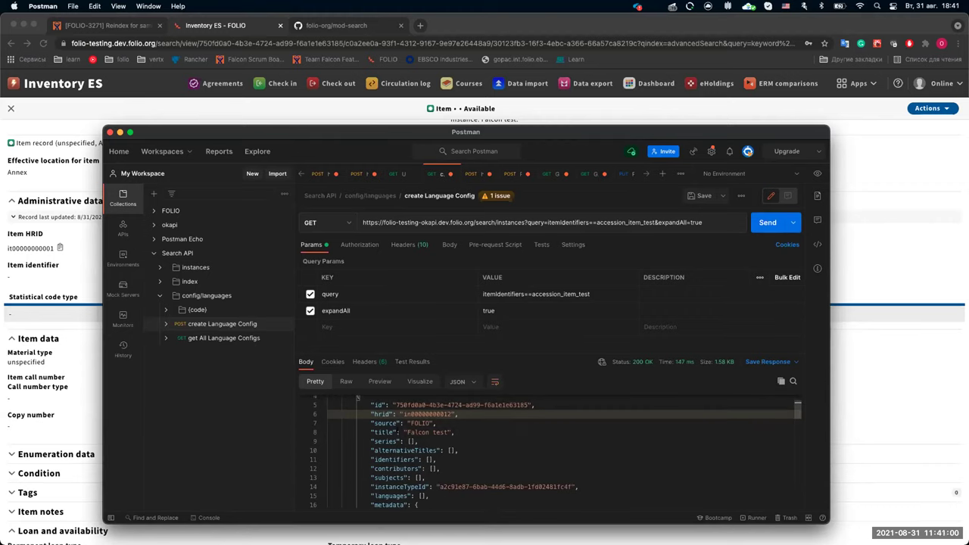
{"action": "scroll", "coordinate": [486, 428], "scroll_direction": "down", "scroll_amount": 15}
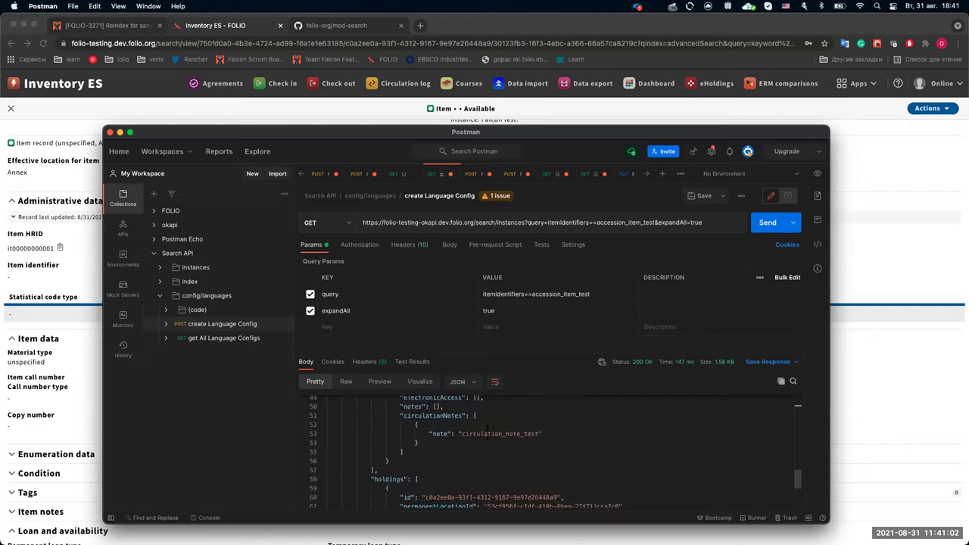
{"action": "scroll", "coordinate": [487, 428], "scroll_direction": "down", "scroll_amount": 2}
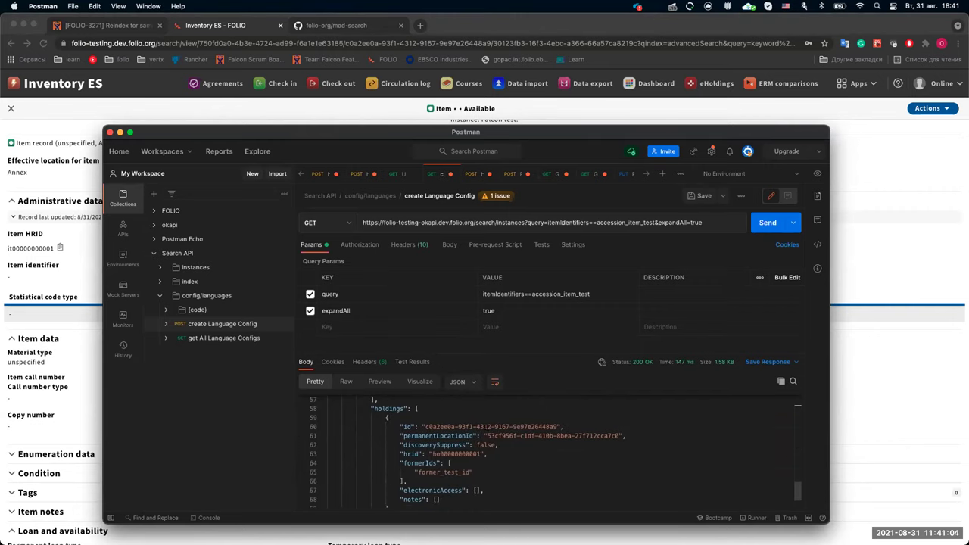
Copy the item's former identifier from Inventory ES, then send the Postman request with the query itemIdentifiers==former_item_test_id and check the response.
{"action": "left_click", "coordinate": [73, 223]}
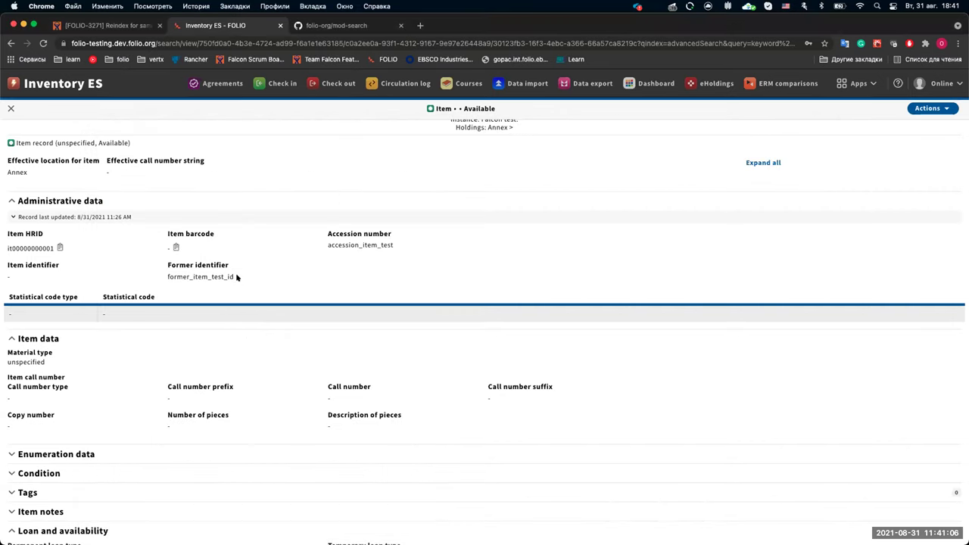
{"action": "left_click_drag", "start_coordinate": [165, 274], "coordinate": [236, 276]}
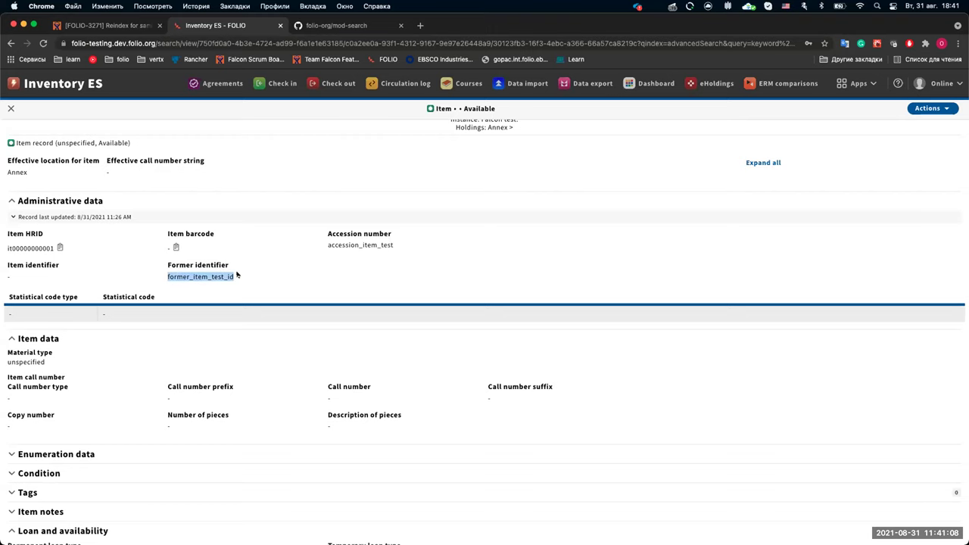
{"action": "key", "text": "super+Tab"}
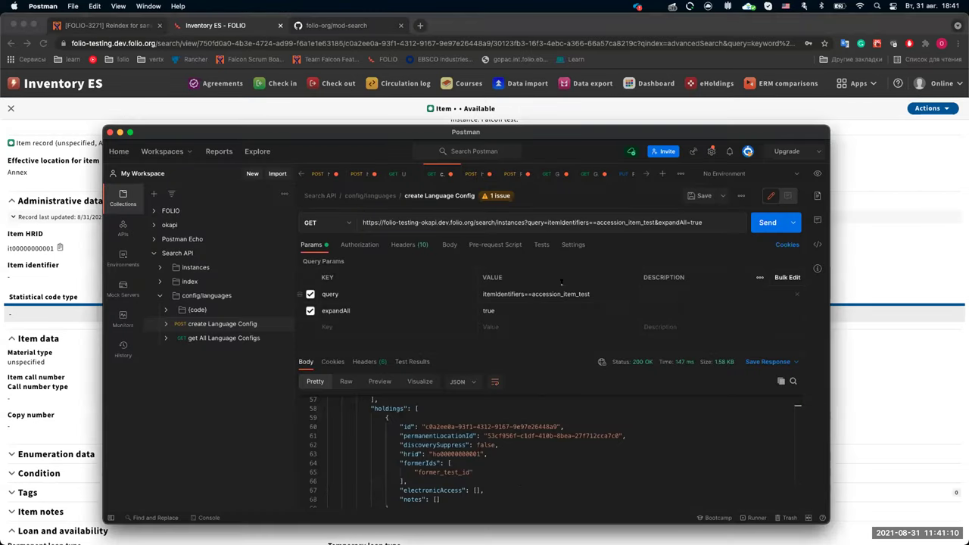
{"action": "left_click_drag", "start_coordinate": [593, 294], "coordinate": [533, 293]}
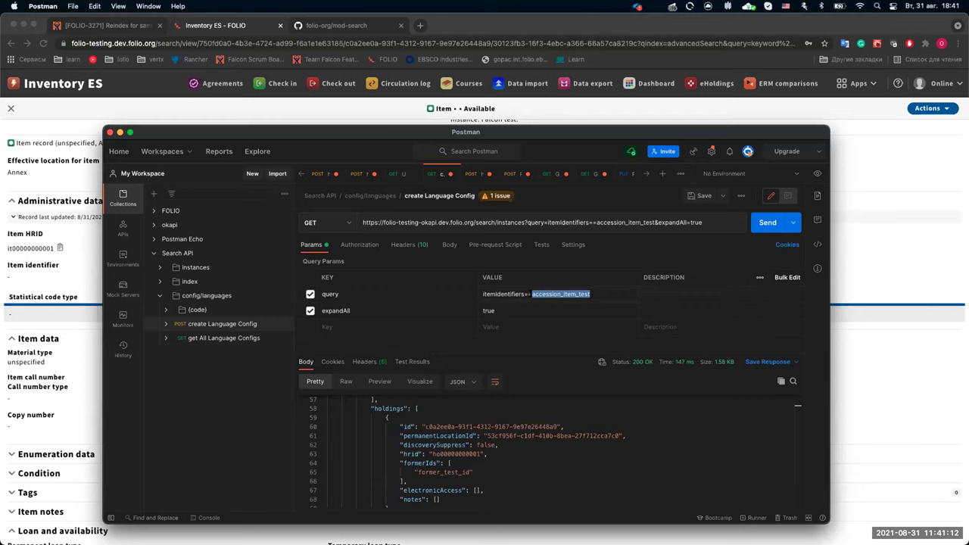
{"action": "key", "text": "BackSpace"}
{"action": "key", "text": "super+v"}
{"action": "key", "text": "ctrl+Return"}
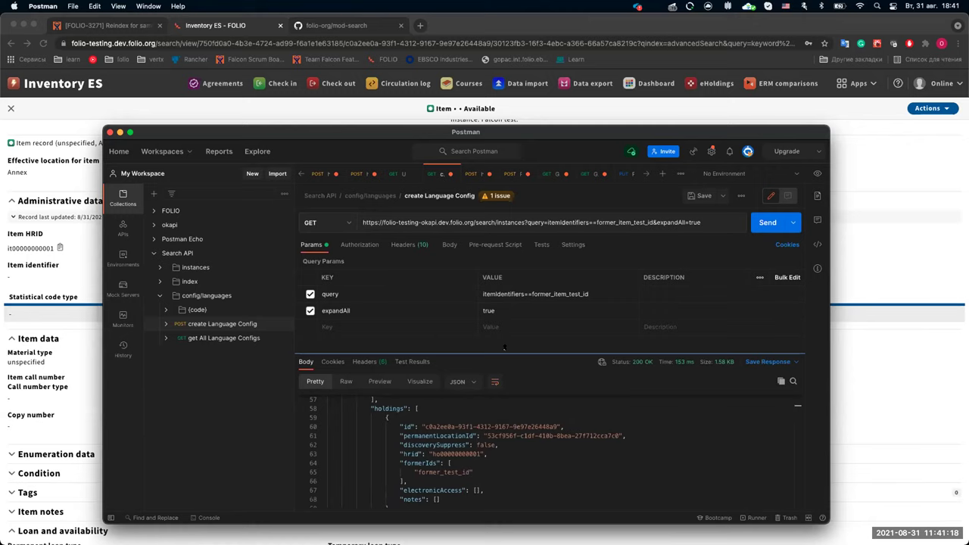
{"action": "scroll", "coordinate": [470, 402], "scroll_direction": "up", "scroll_amount": 10}
{"action": "left_click", "coordinate": [457, 445]}
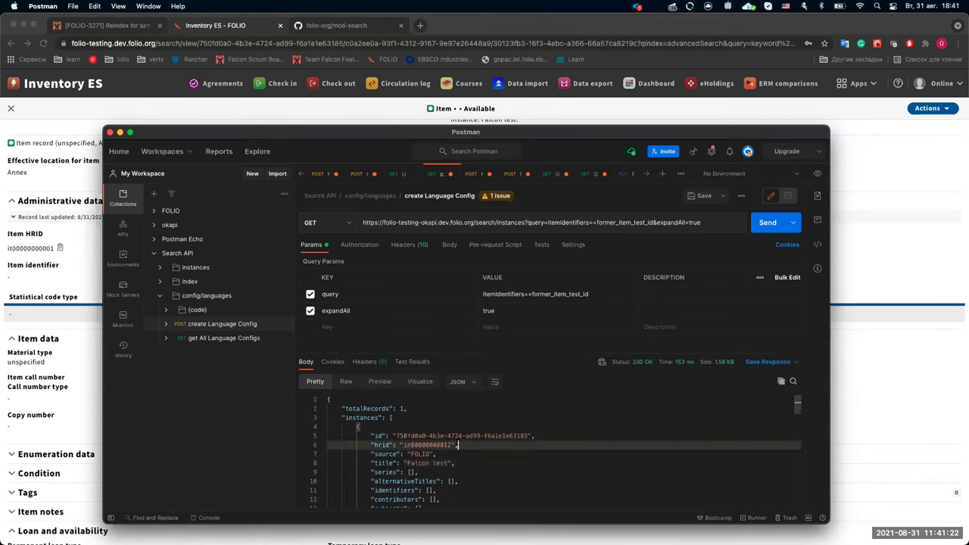
{"action": "left_click", "coordinate": [62, 240]}
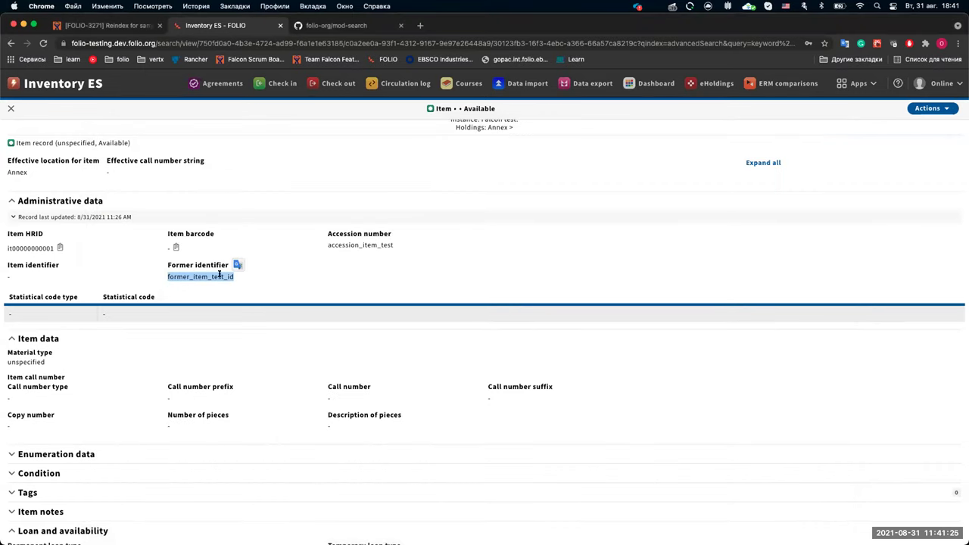
{"action": "left_click", "coordinate": [60, 247]}
{"action": "key", "text": "super+Tab"}
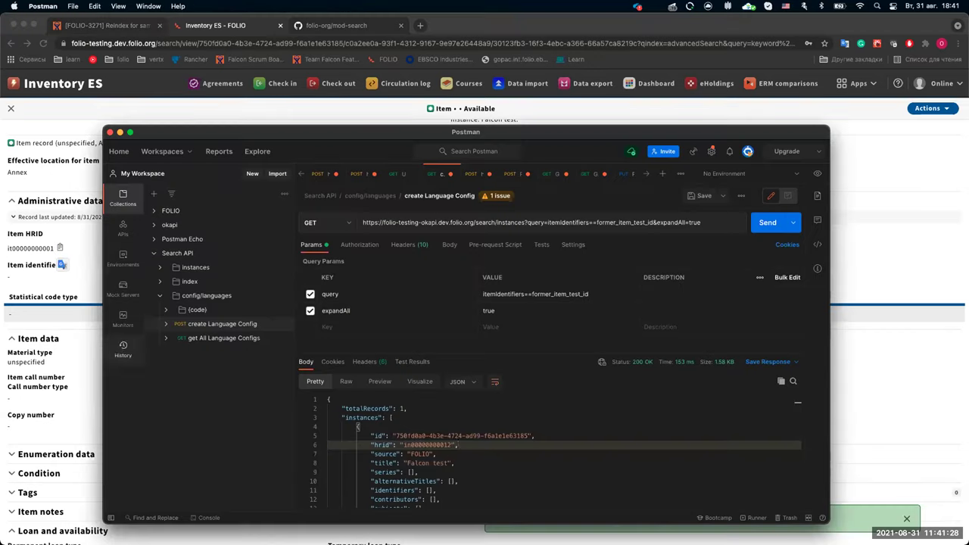
{"action": "left_click", "coordinate": [530, 294]}
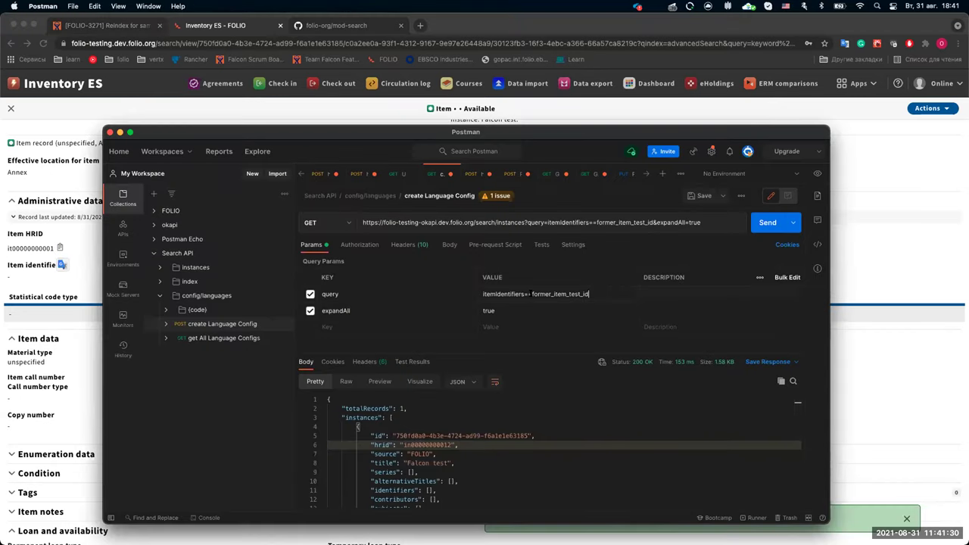
{"action": "double_click", "coordinate": [617, 293]}
{"action": "key", "text": "super+v"}
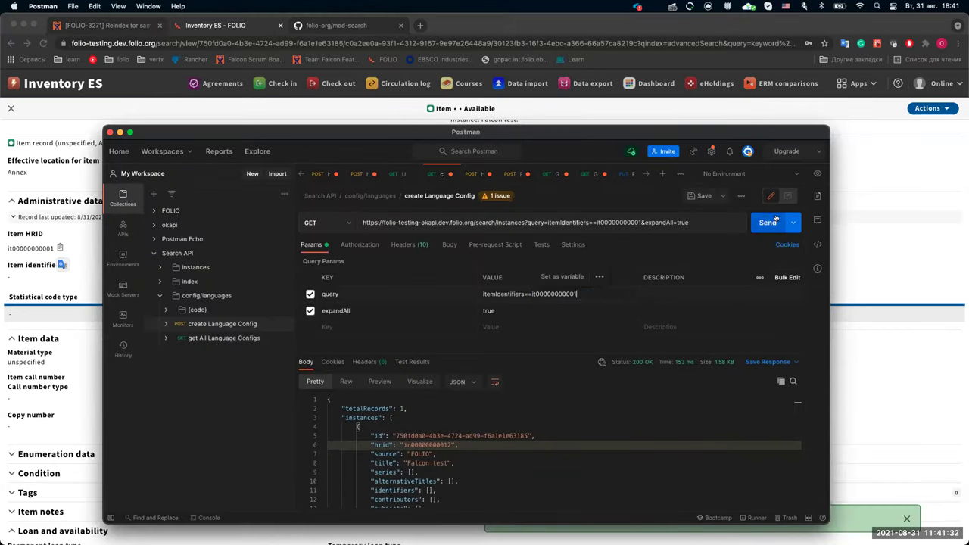
{"action": "left_click", "coordinate": [776, 218]}
{"action": "scroll", "coordinate": [502, 453], "scroll_direction": "down", "scroll_amount": 3}
{"action": "scroll", "coordinate": [495, 456], "scroll_direction": "up", "scroll_amount": 1}
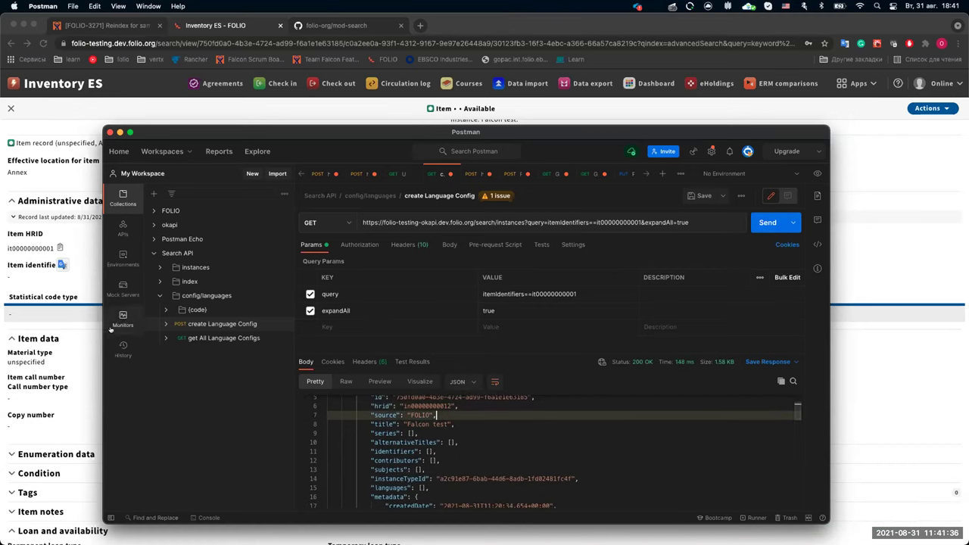
Return to the item record in Inventory ES and highlight the check in note under Loan and availability.
{"action": "left_click", "coordinate": [94, 256]}
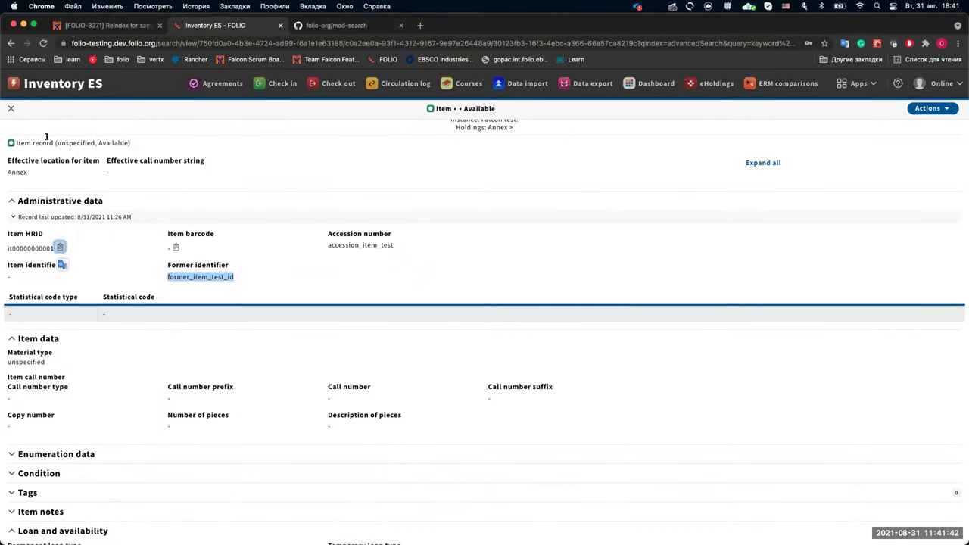
{"action": "scroll", "coordinate": [170, 258], "scroll_direction": "down", "scroll_amount": 5}
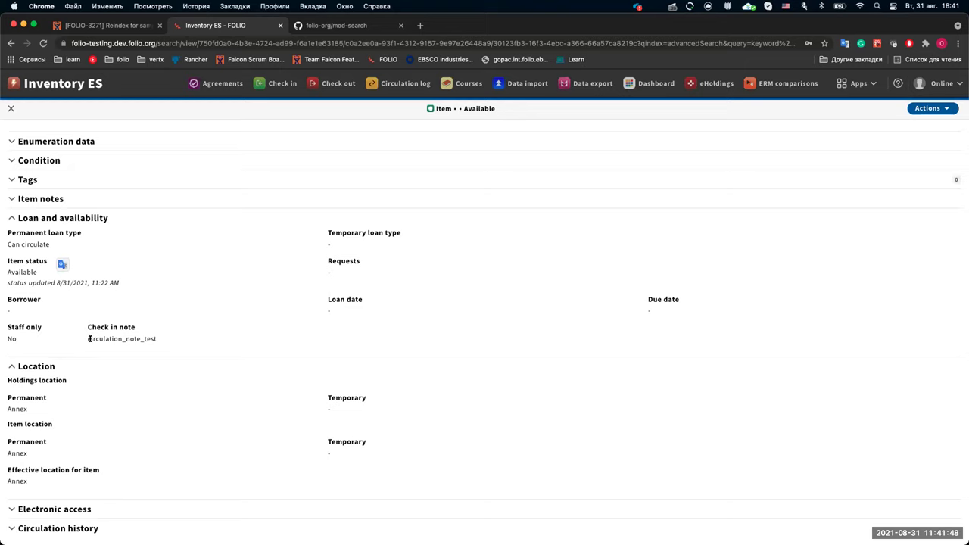
{"action": "left_click_drag", "start_coordinate": [86, 338], "coordinate": [159, 339]}
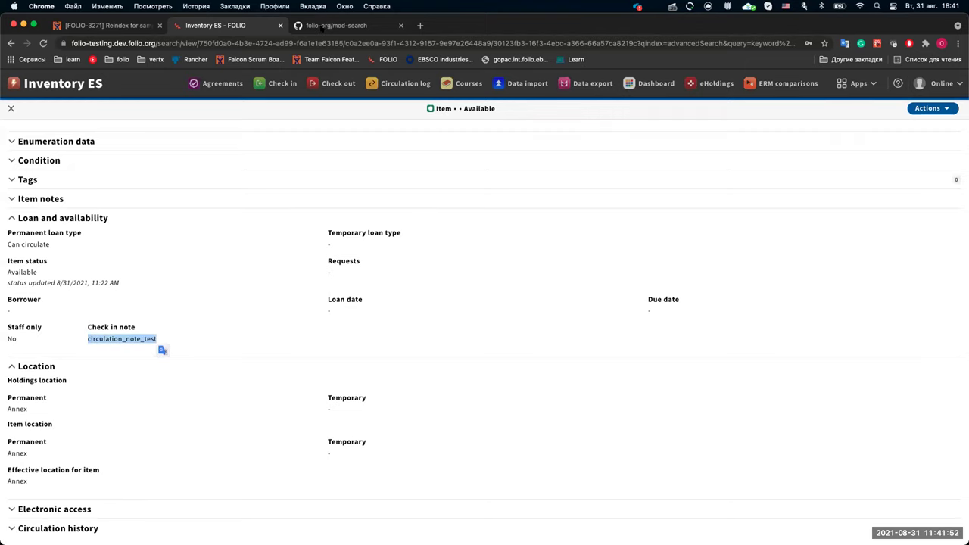
Open the mod-search README on GitHub and copy the items.circulationNotes.note search option from the item options table.
{"action": "left_click", "coordinate": [324, 27]}
{"action": "scroll", "coordinate": [277, 326], "scroll_direction": "down", "scroll_amount": 10}
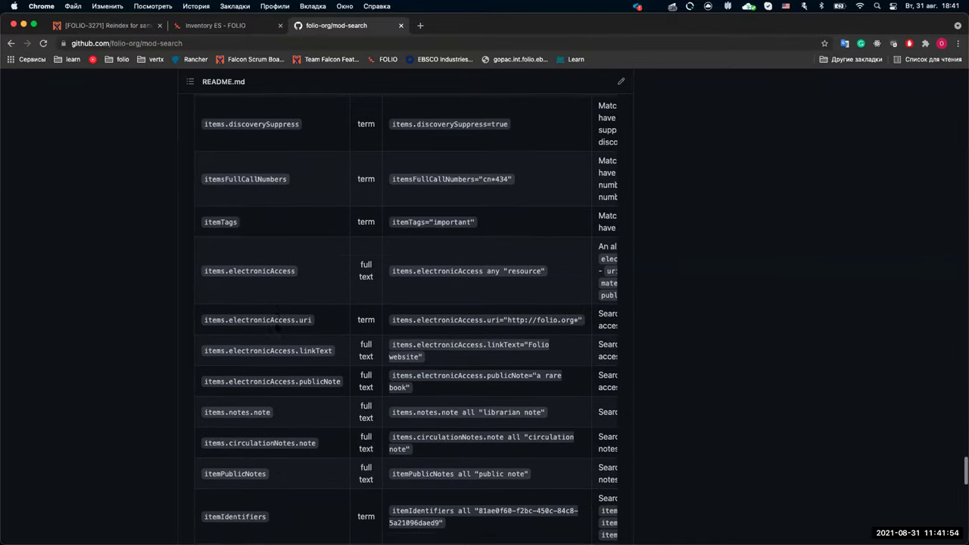
{"action": "scroll", "coordinate": [276, 326], "scroll_direction": "down", "scroll_amount": 4}
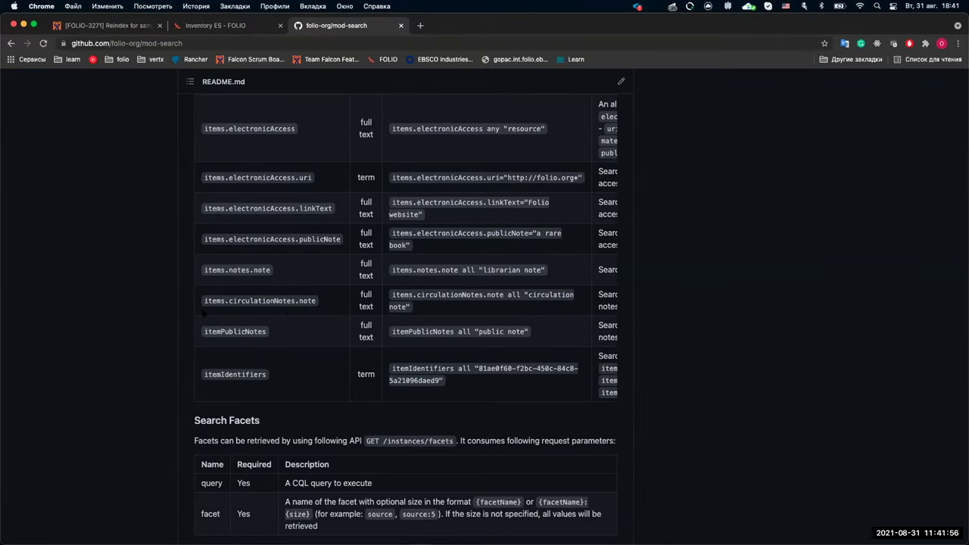
{"action": "left_click_drag", "start_coordinate": [203, 301], "coordinate": [316, 301]}
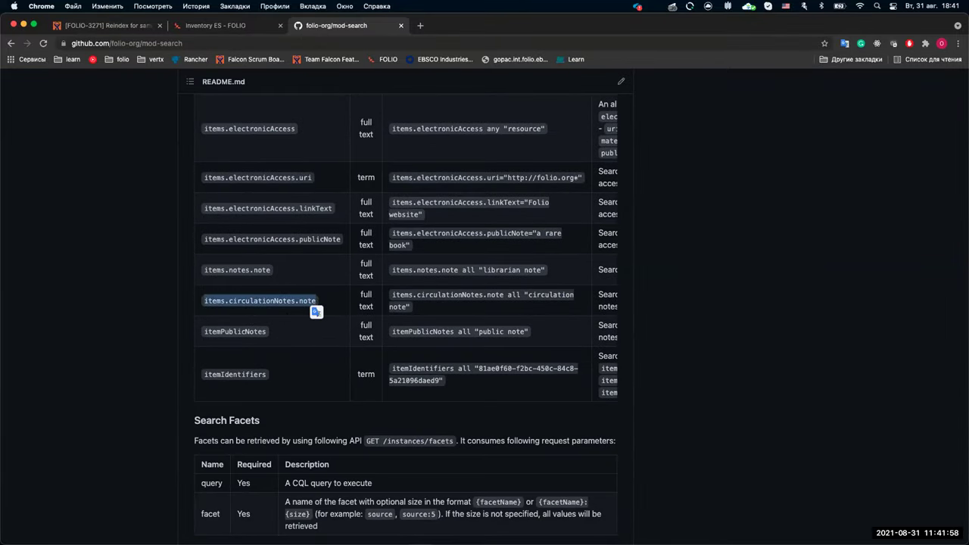
In Postman, replace the itemIdentifiers field in the query parameter with items.circulationNotes.note.
{"action": "key", "text": "super+Tab"}
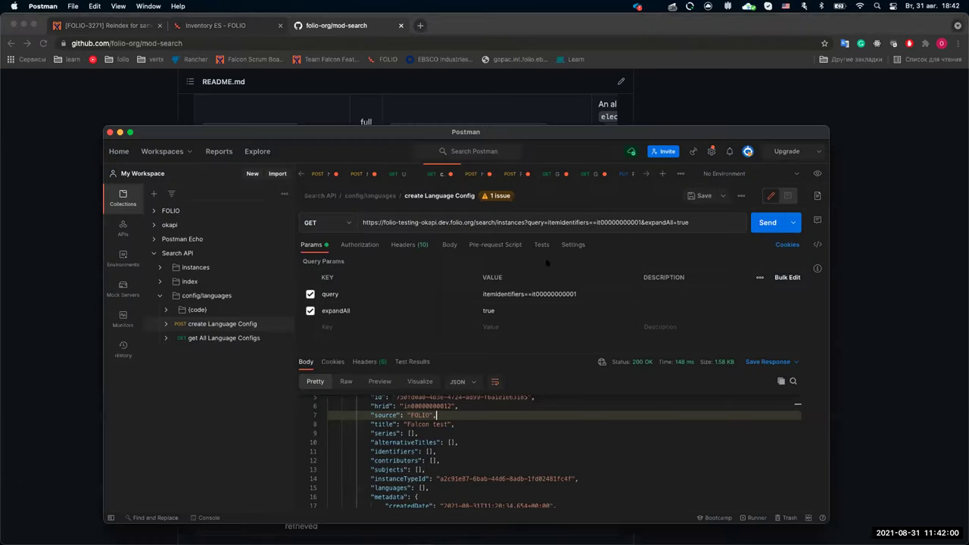
{"action": "double_click", "coordinate": [486, 294]}
{"action": "key", "text": "super+v"}
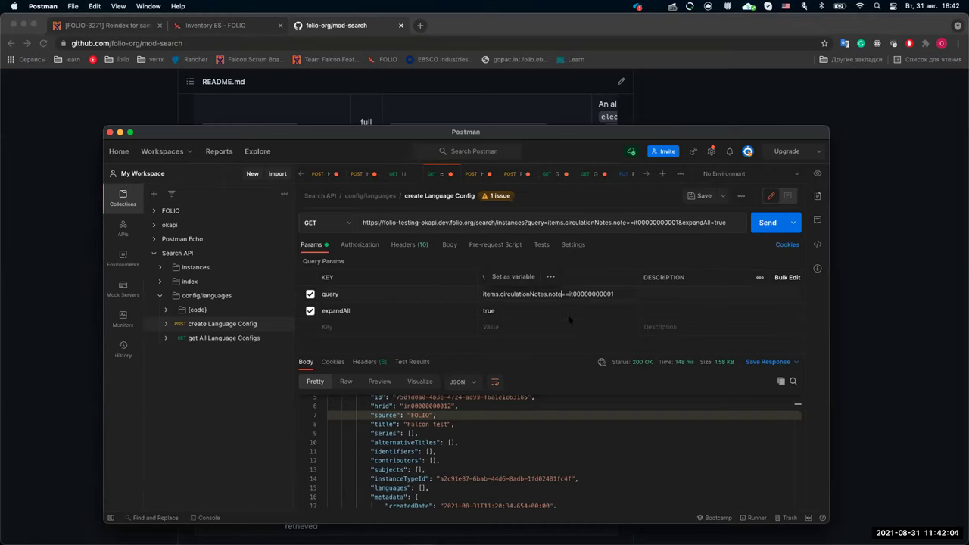
Switch back to the item record in Inventory ES and copy the check in note text.
{"action": "left_click", "coordinate": [215, 25]}
{"action": "left_click", "coordinate": [156, 333]}
{"action": "double_click", "coordinate": [128, 338]}
{"action": "key", "text": "super+c"}
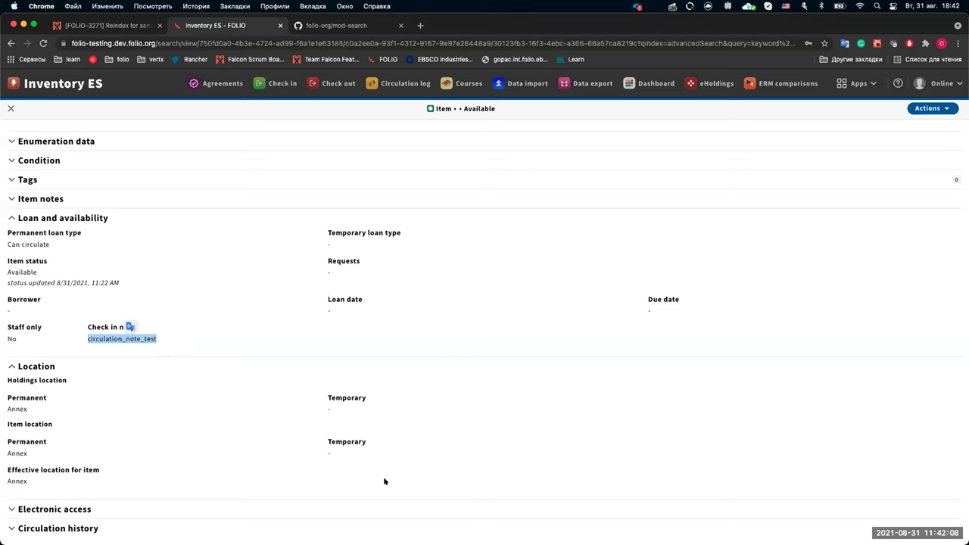
In Postman, set the query parameter to items.circulationNotes.note==circulation_note_test and send the request.
{"action": "key", "text": "super+Tab"}
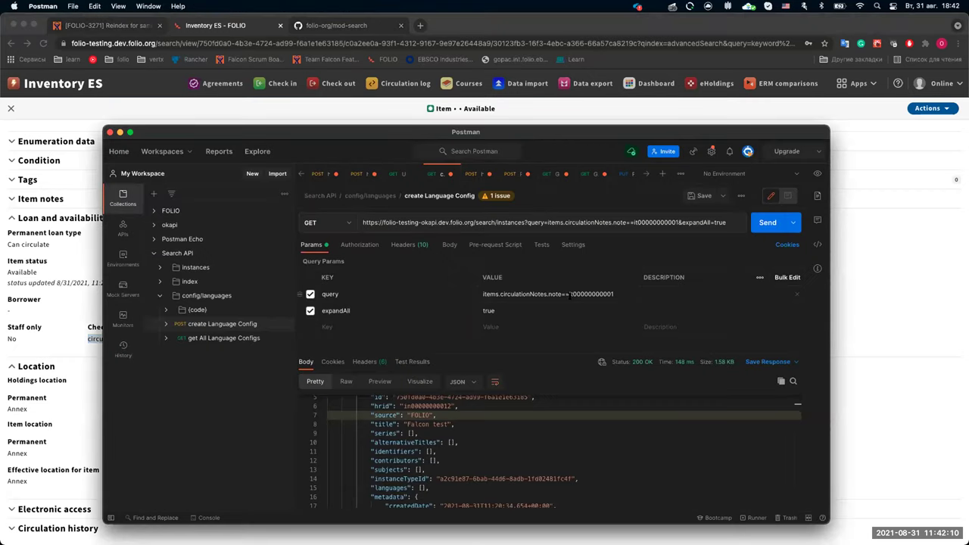
{"action": "left_click_drag", "start_coordinate": [613, 294], "coordinate": [569, 294]}
{"action": "key", "text": "BackSpace"}
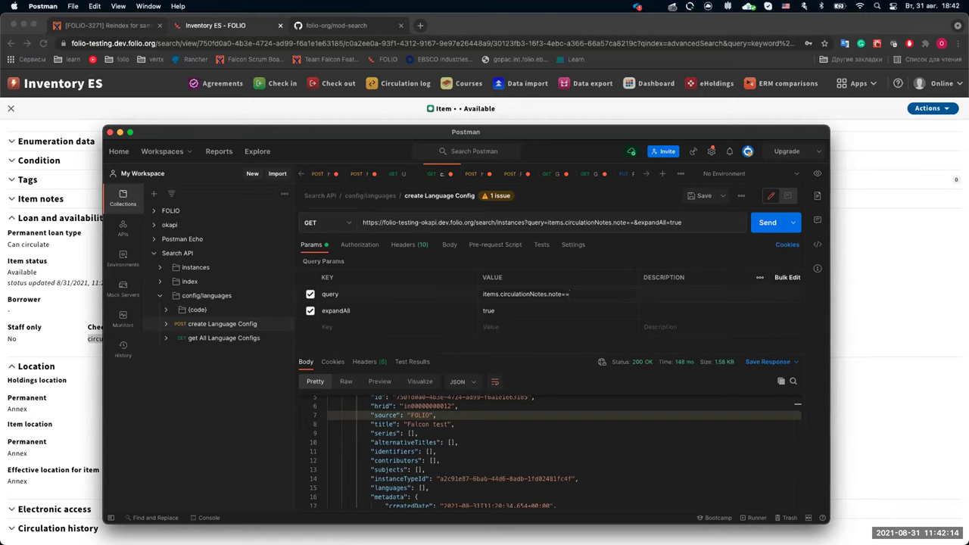
{"action": "key", "text": "super+v"}
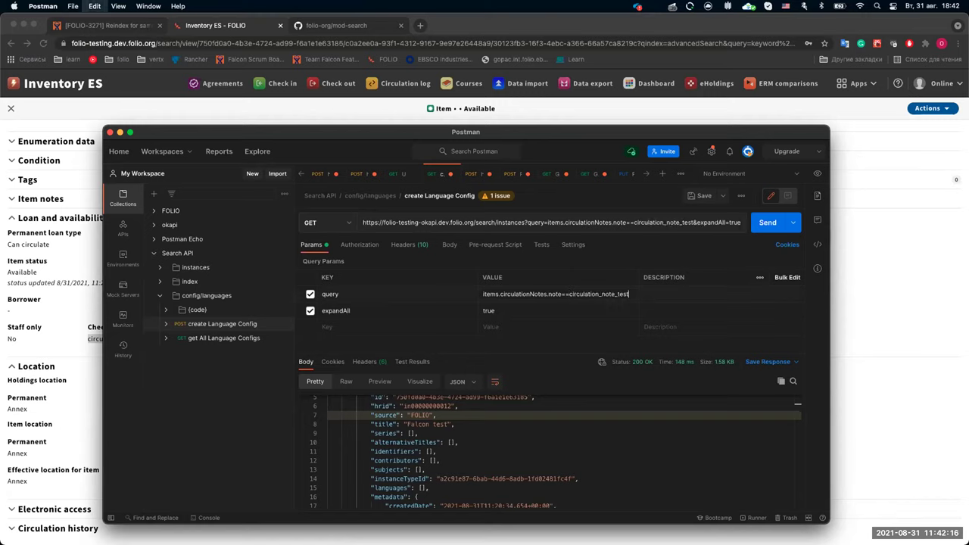
{"action": "key", "text": "super+Return"}
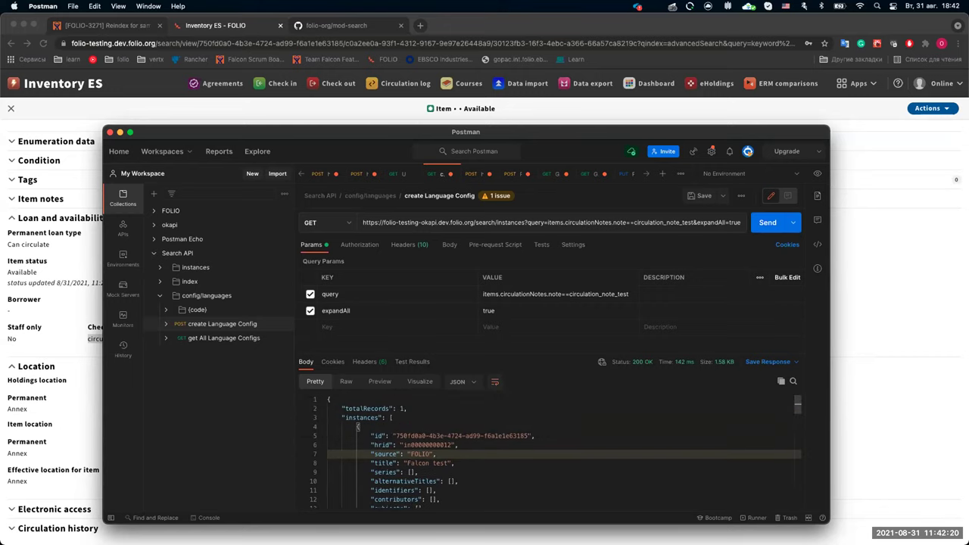
Return to the mod-search README and examine the descriptions of the item note and item identifier search options.
{"action": "key", "text": "super+Tab"}
{"action": "key", "text": "ctrl+Tab"}
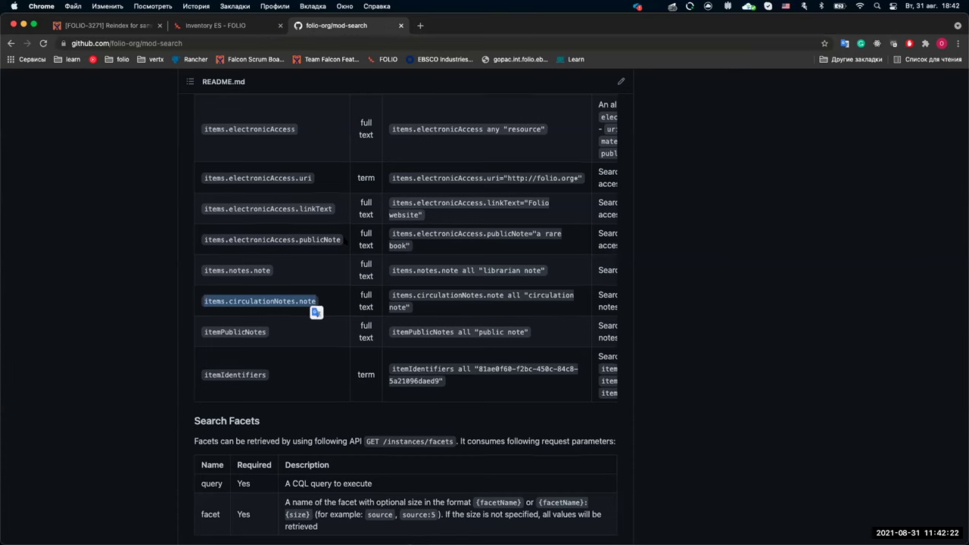
{"action": "scroll", "coordinate": [311, 368], "scroll_direction": "up", "scroll_amount": 1}
{"action": "scroll", "coordinate": [311, 368], "scroll_direction": "down", "scroll_amount": 2}
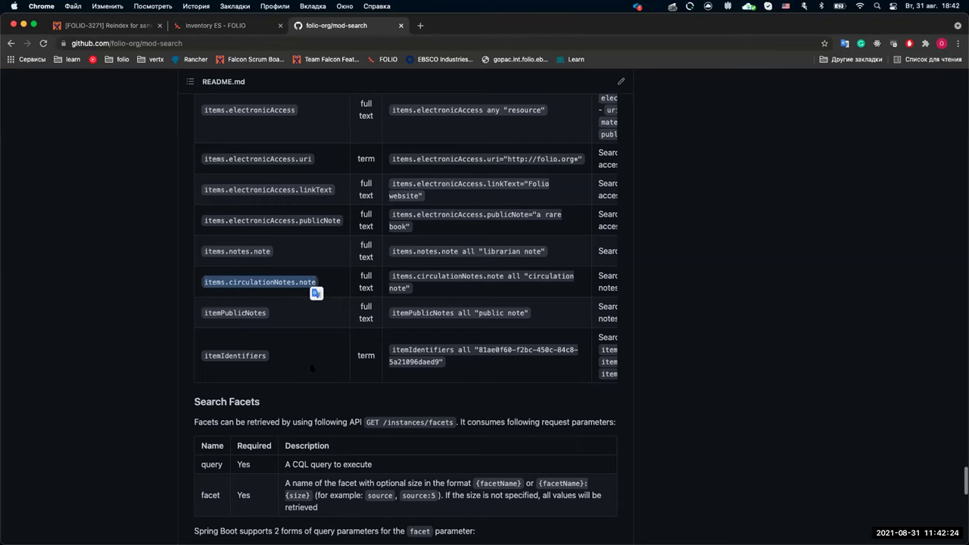
{"action": "scroll", "coordinate": [311, 368], "scroll_direction": "right", "scroll_amount": 3}
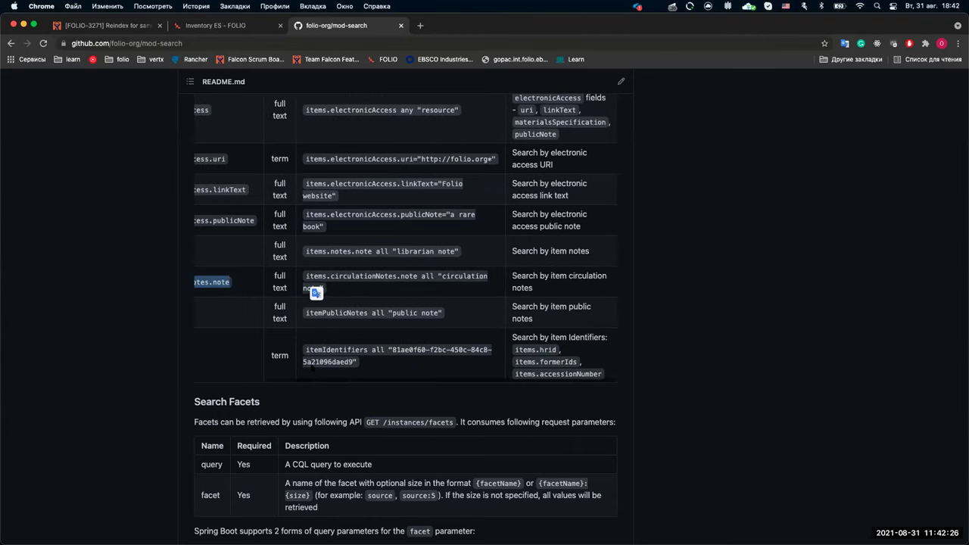
Check the names of the item search options in the README table and return to the item record in Inventory ES.
{"action": "scroll", "coordinate": [327, 360], "scroll_direction": "left", "scroll_amount": 3}
{"action": "scroll", "coordinate": [326, 360], "scroll_direction": "left", "scroll_amount": 1}
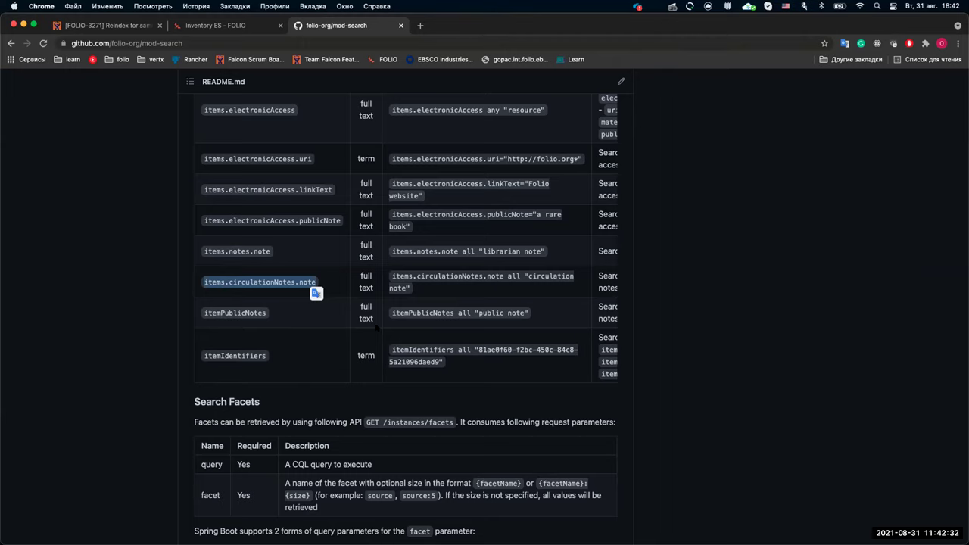
{"action": "scroll", "coordinate": [377, 327], "scroll_direction": "up", "scroll_amount": 1}
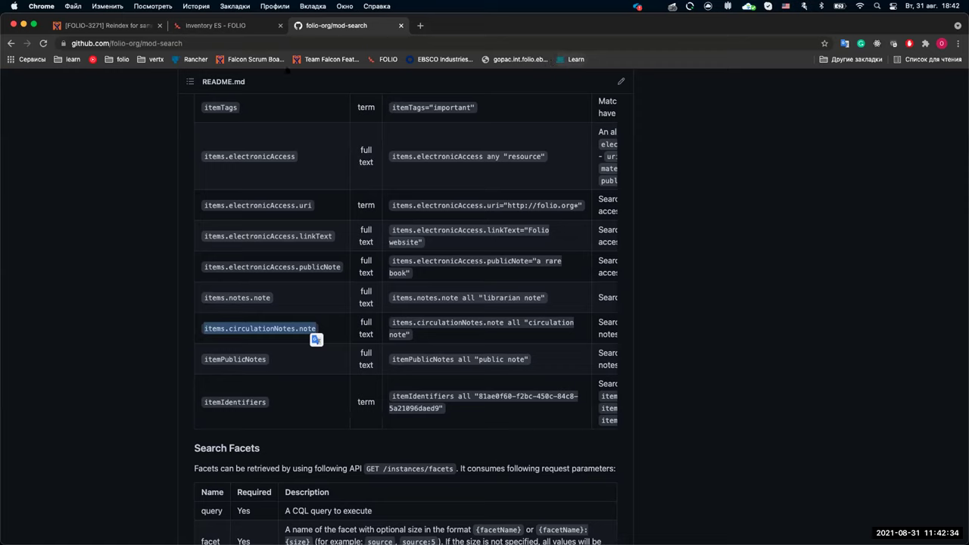
{"action": "key", "text": "super+alt+Left"}
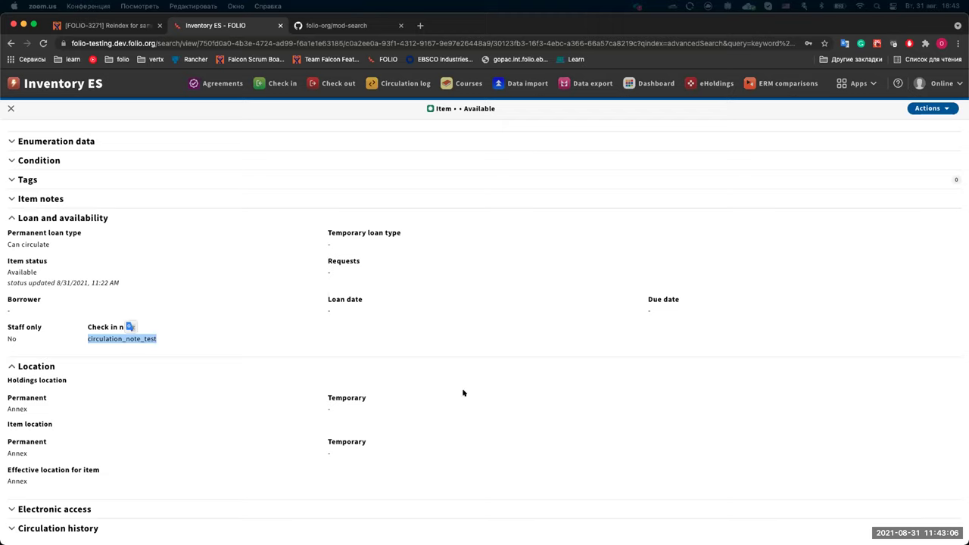
{"action": "left_click", "coordinate": [421, 459]}
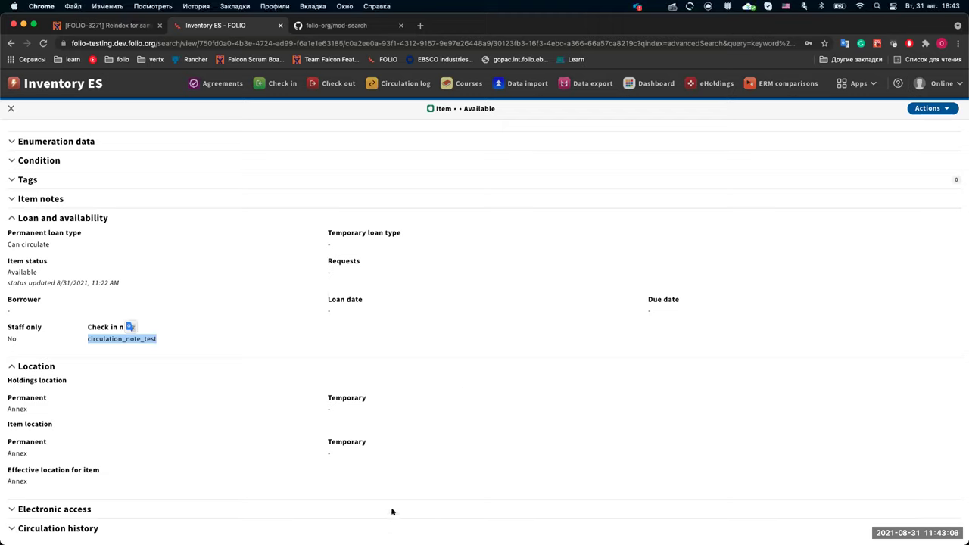
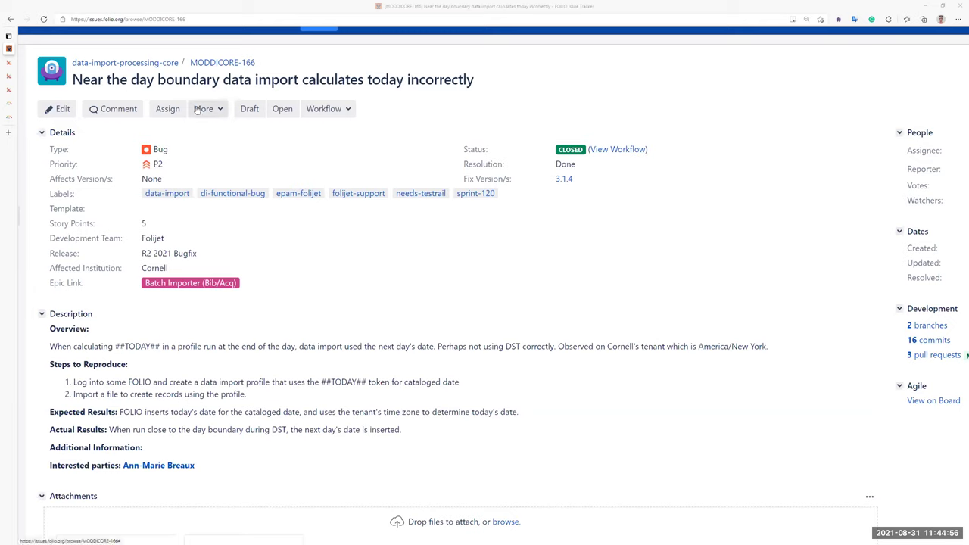
Examine the action and field mapping profiles linked to the MODDICORE-166 job profile in FOLIO Settings, and open Data import.
{"action": "left_click", "coordinate": [54, 73]}
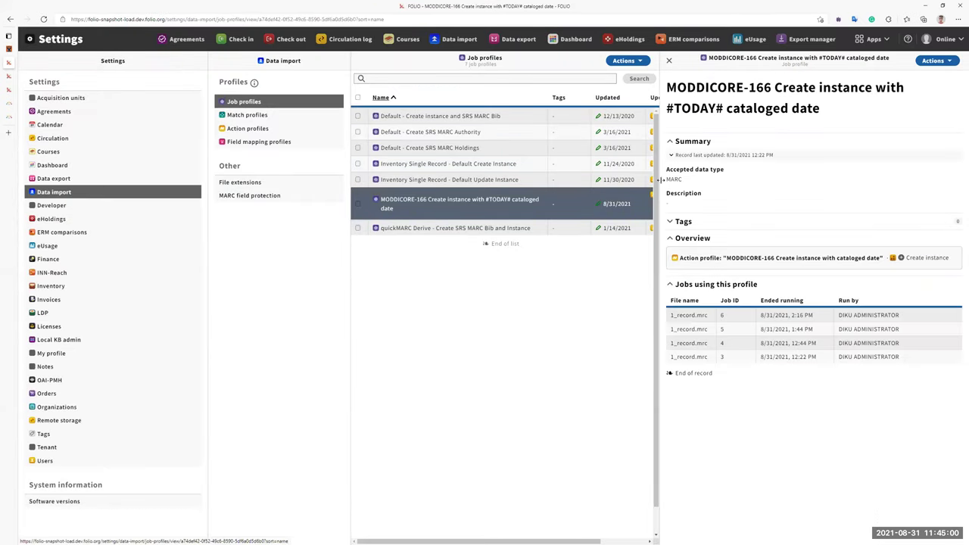
{"action": "left_click", "coordinate": [780, 258]}
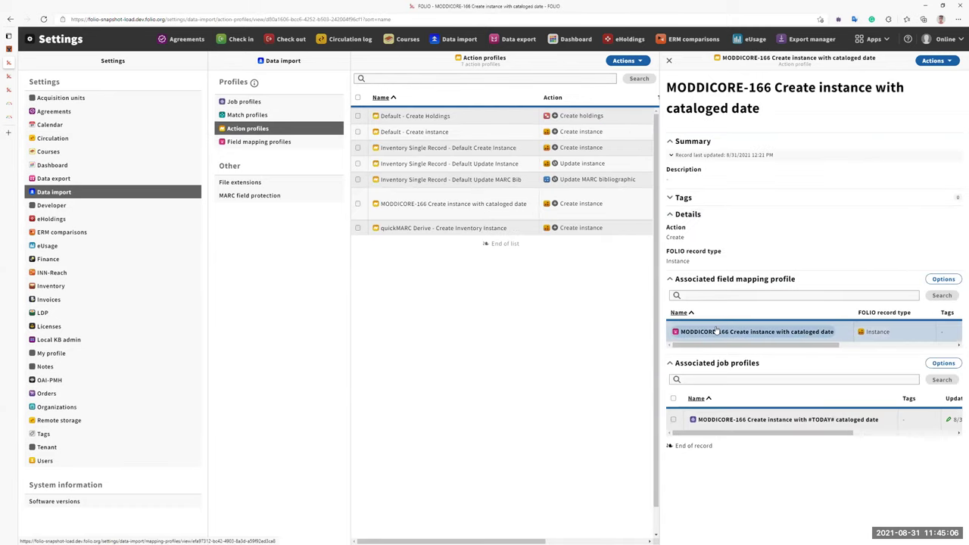
{"action": "left_click", "coordinate": [757, 332]}
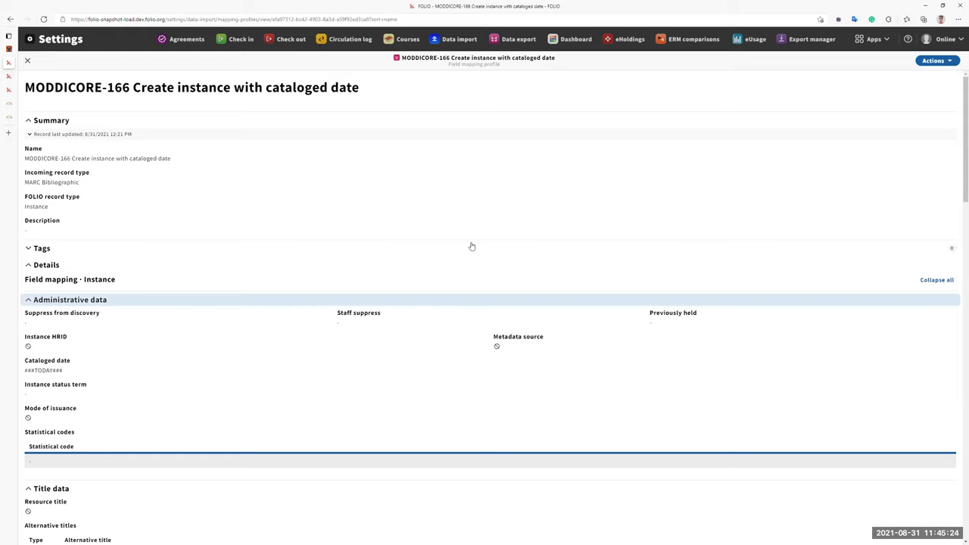
{"action": "left_click", "coordinate": [454, 45]}
{"action": "left_click", "coordinate": [455, 47]}
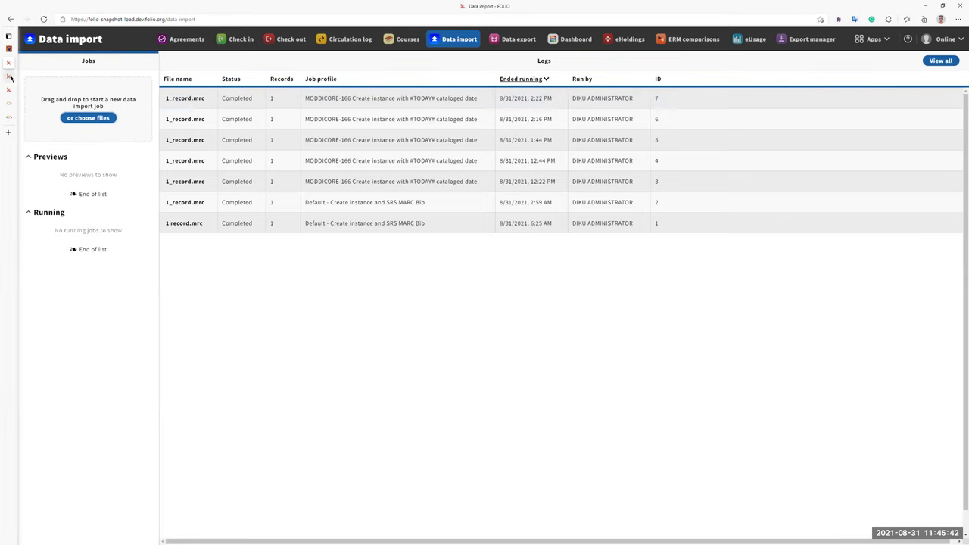
Compare the cataloged date of the imported Herpetological conservation and biology instance with the current UTC date and the tenant time zone.
{"action": "left_click", "coordinate": [46, 79]}
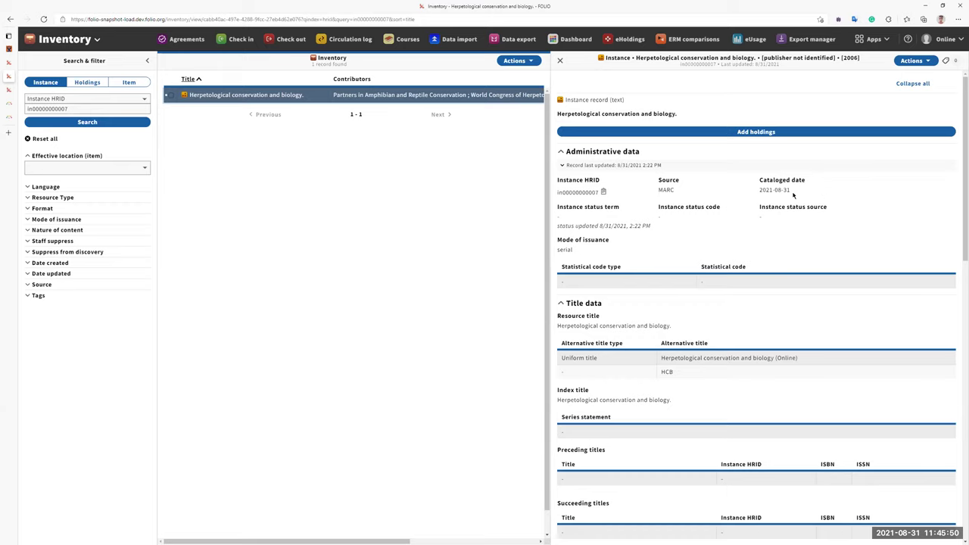
{"action": "left_click", "coordinate": [9, 106]}
{"action": "mouse_move", "coordinate": [16, 124]}
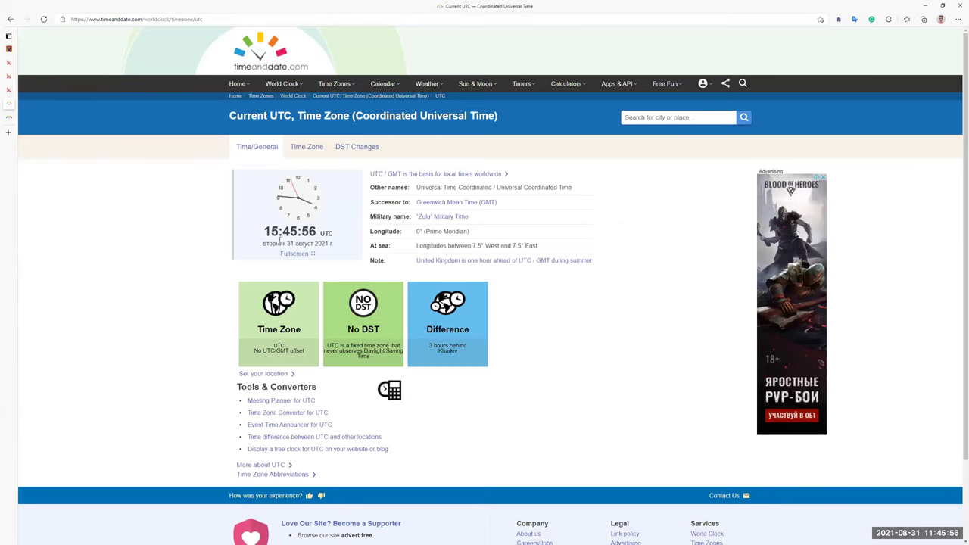
{"action": "left_click", "coordinate": [8, 90]}
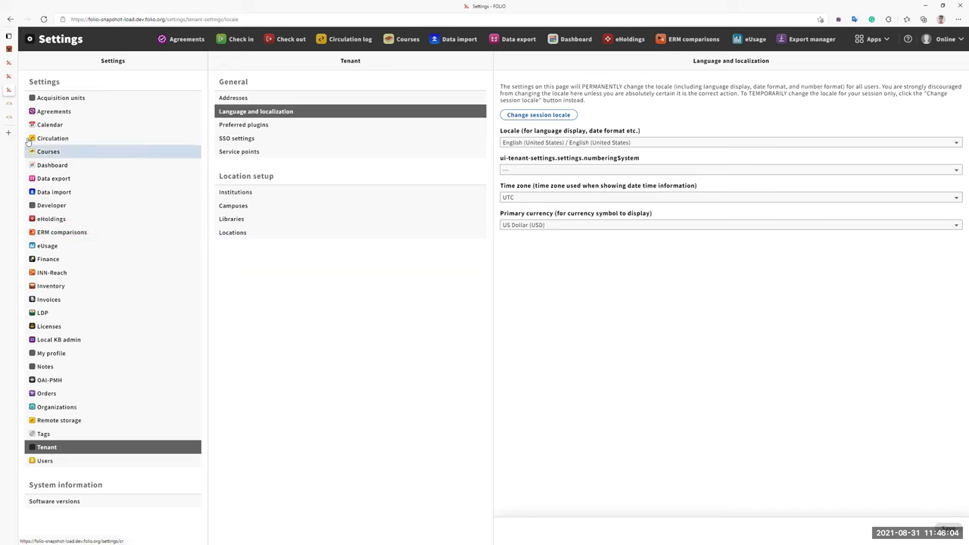
{"action": "left_click", "coordinate": [9, 118]}
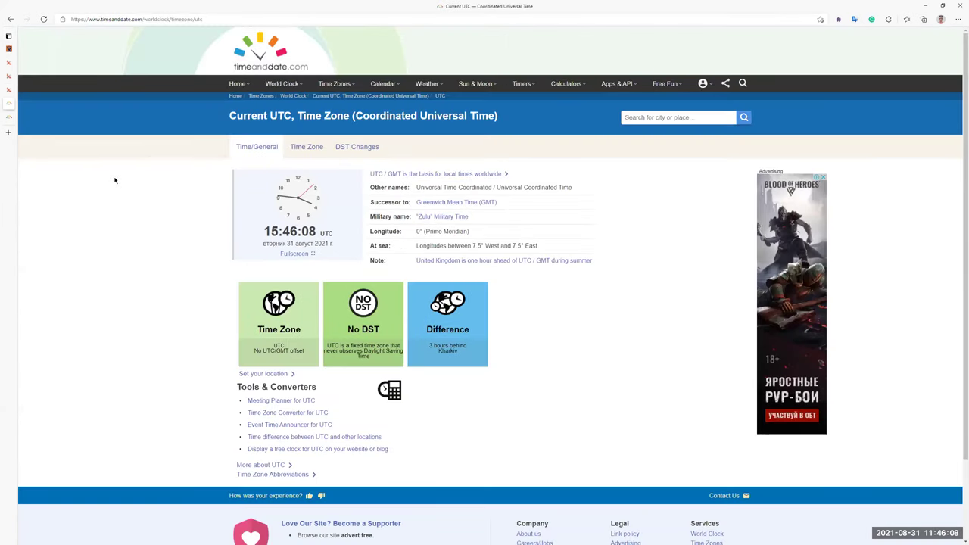
Set the tenant time zone to Pacific/Kiritimati in the language and localization settings and save the change.
{"action": "left_click", "coordinate": [9, 90]}
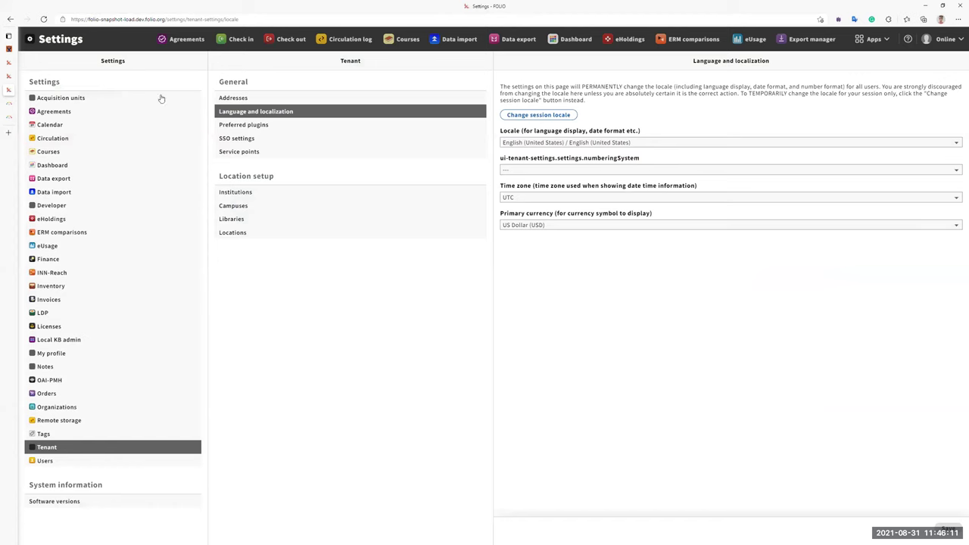
{"action": "left_click", "coordinate": [652, 197]}
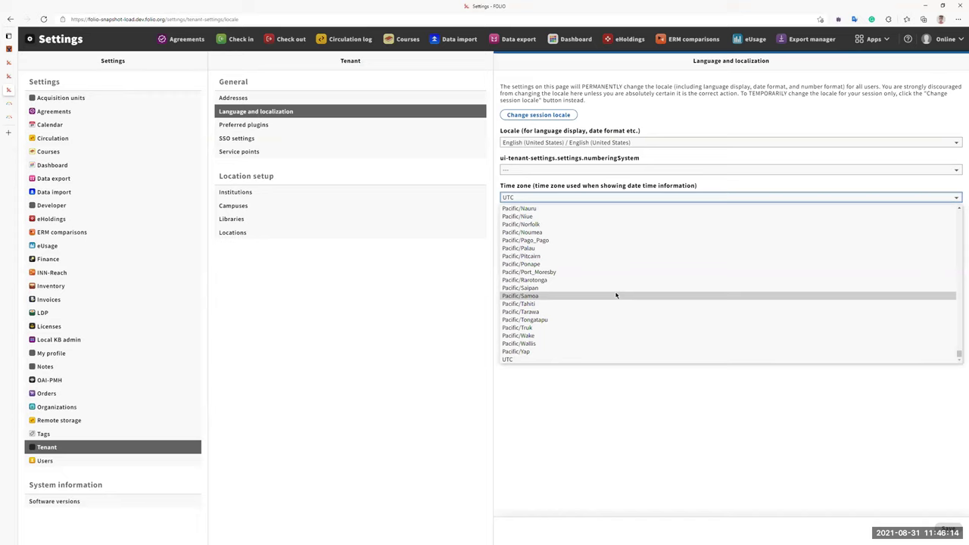
{"action": "scroll", "coordinate": [616, 296], "scroll_direction": "up", "scroll_amount": 2}
{"action": "scroll", "coordinate": [616, 295], "scroll_direction": "up", "scroll_amount": 3}
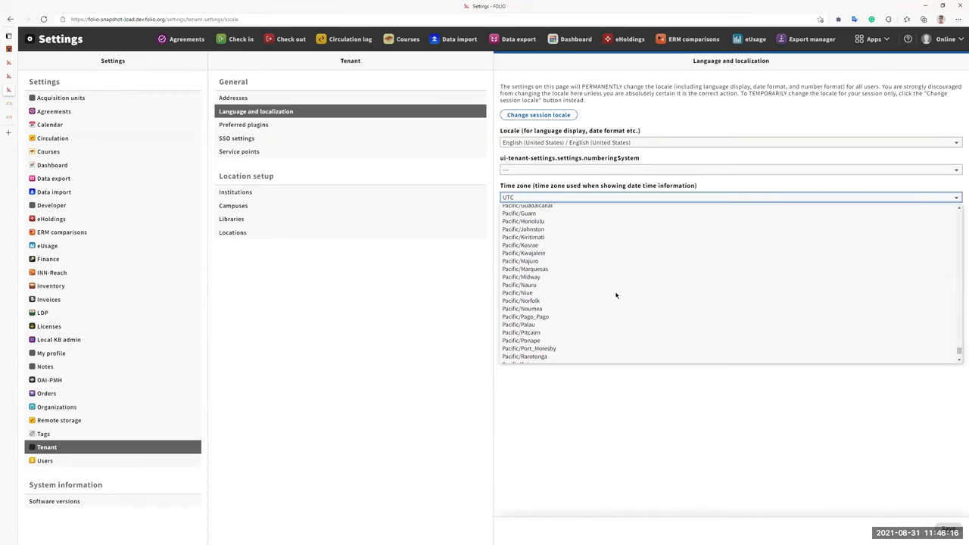
{"action": "left_click", "coordinate": [577, 255]}
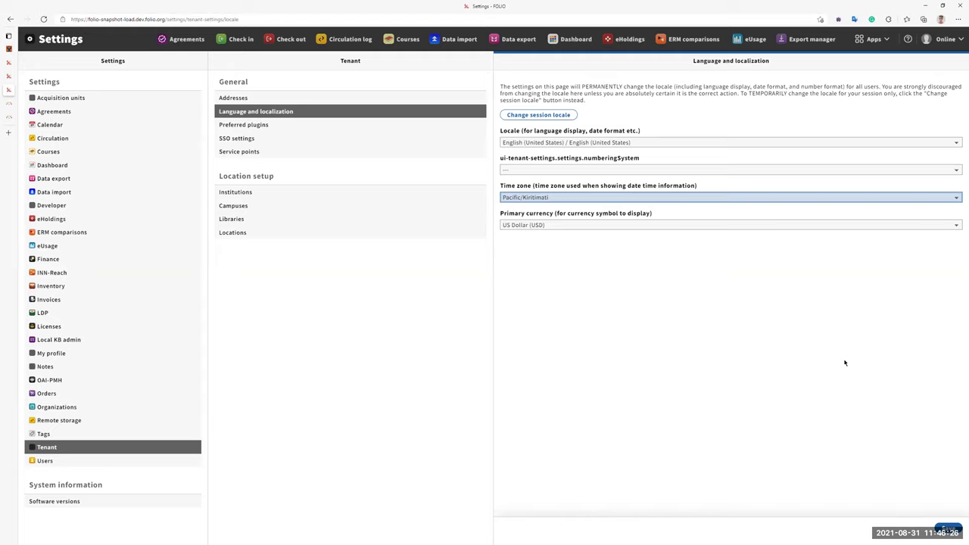
{"action": "left_click", "coordinate": [943, 530]}
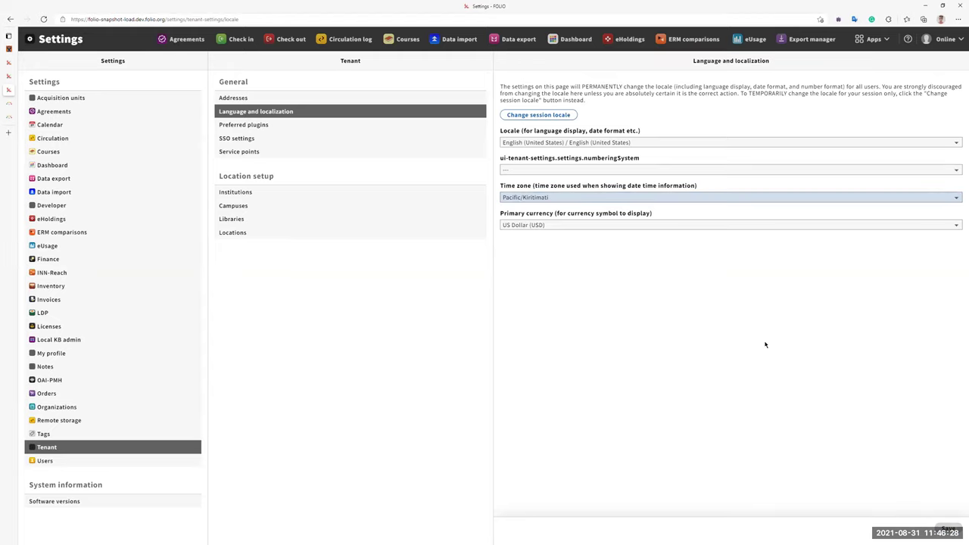
Check the current local date and time in Kiritimati, and return to the previously imported instance record in Inventory.
{"action": "mouse_move", "coordinate": [11, 119]}
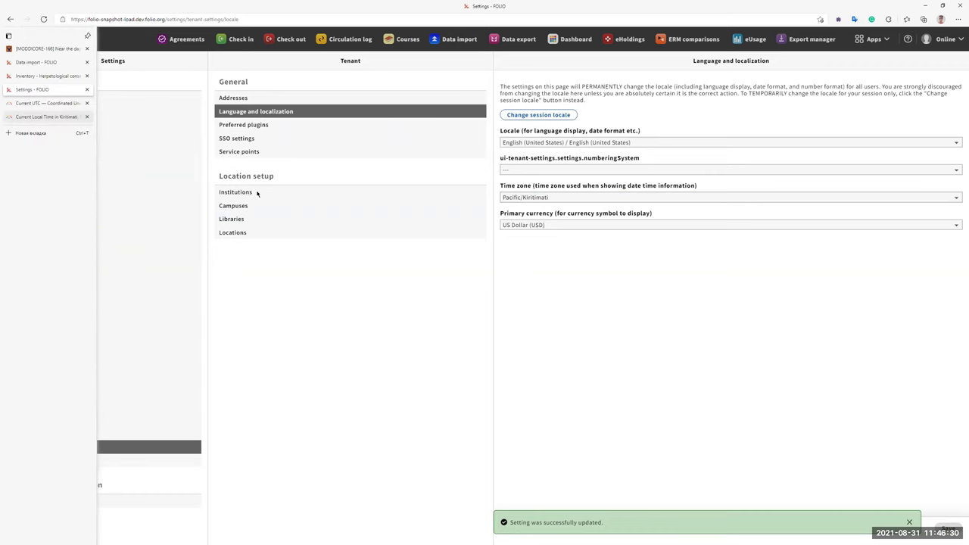
{"action": "key", "text": "ctrl+9"}
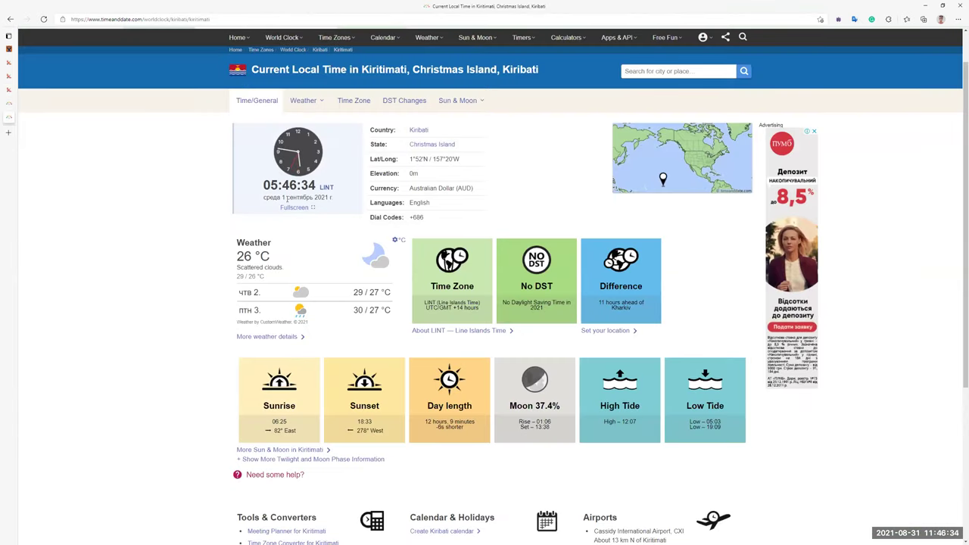
{"action": "left_click", "coordinate": [8, 89]}
{"action": "left_click", "coordinate": [9, 76]}
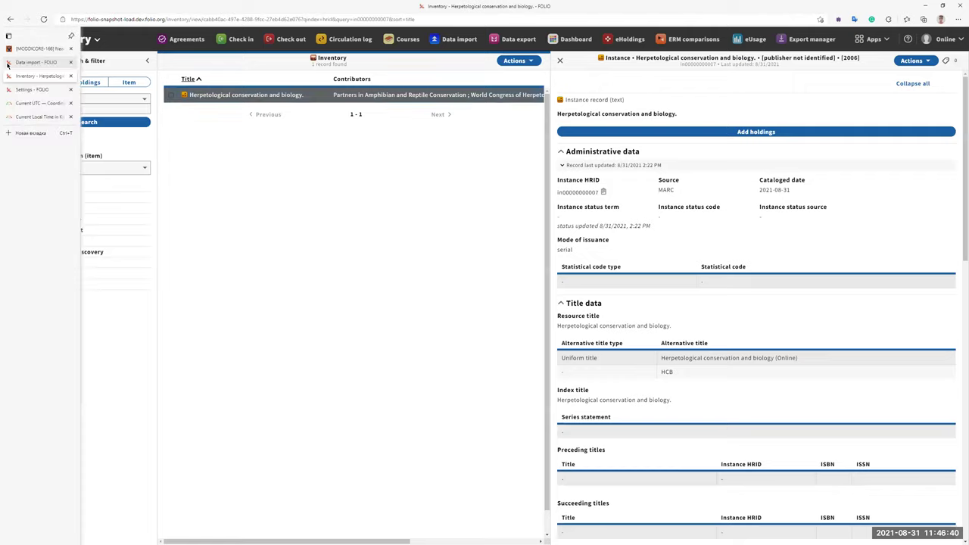
Upload the 1_record.mrc file from the marcFiles folder to start a new data import job.
{"action": "left_click", "coordinate": [8, 62]}
{"action": "left_click", "coordinate": [107, 120]}
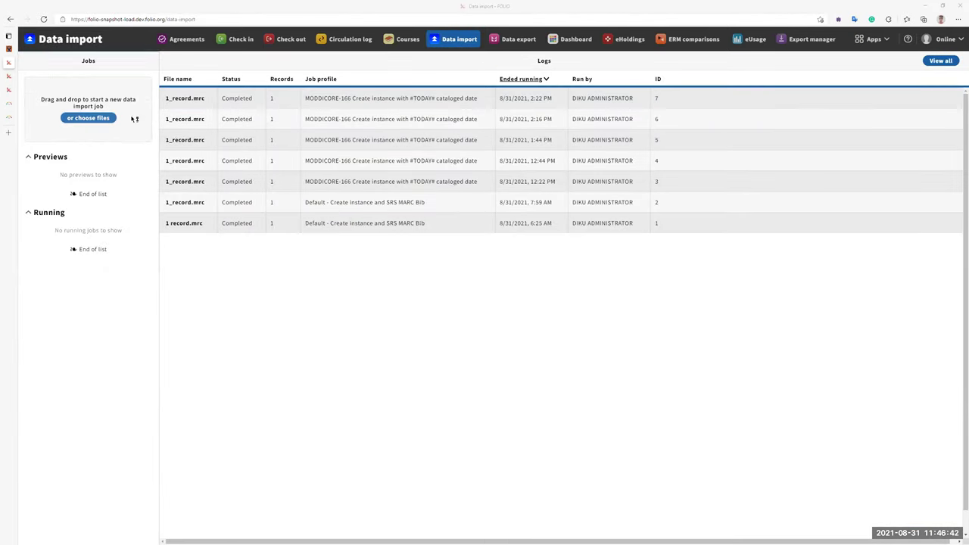
{"action": "scroll", "coordinate": [227, 110], "scroll_direction": "down", "scroll_amount": 10}
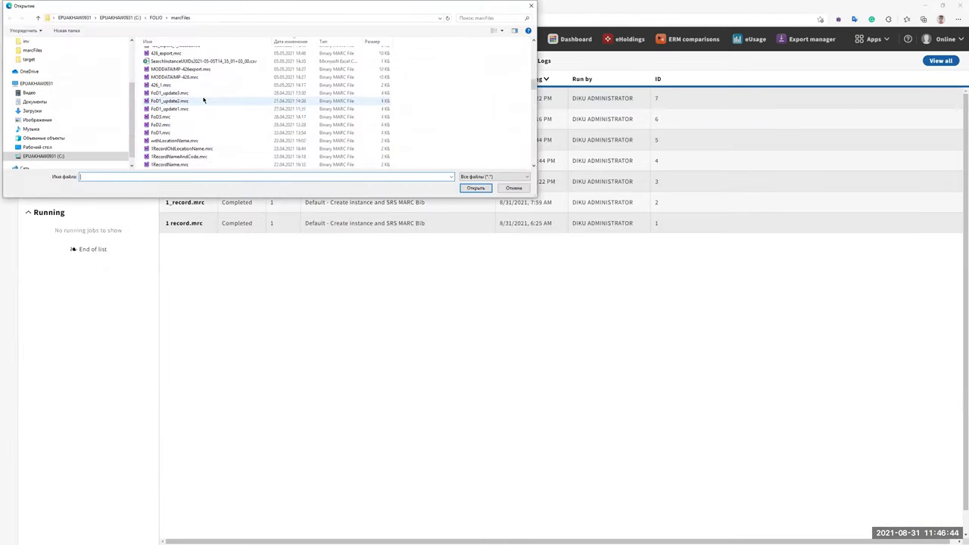
{"action": "scroll", "coordinate": [205, 94], "scroll_direction": "down", "scroll_amount": 5}
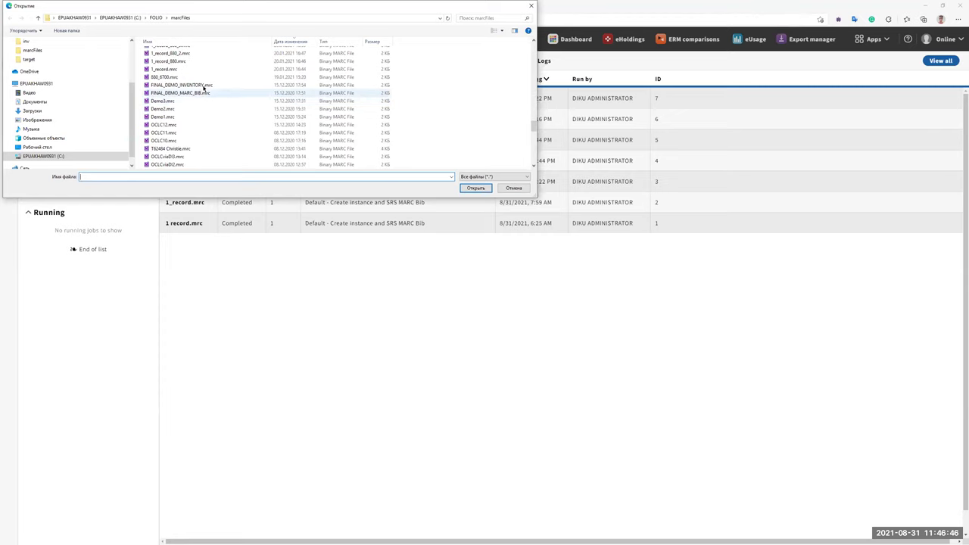
{"action": "left_click", "coordinate": [207, 69]}
{"action": "left_click", "coordinate": [475, 187]}
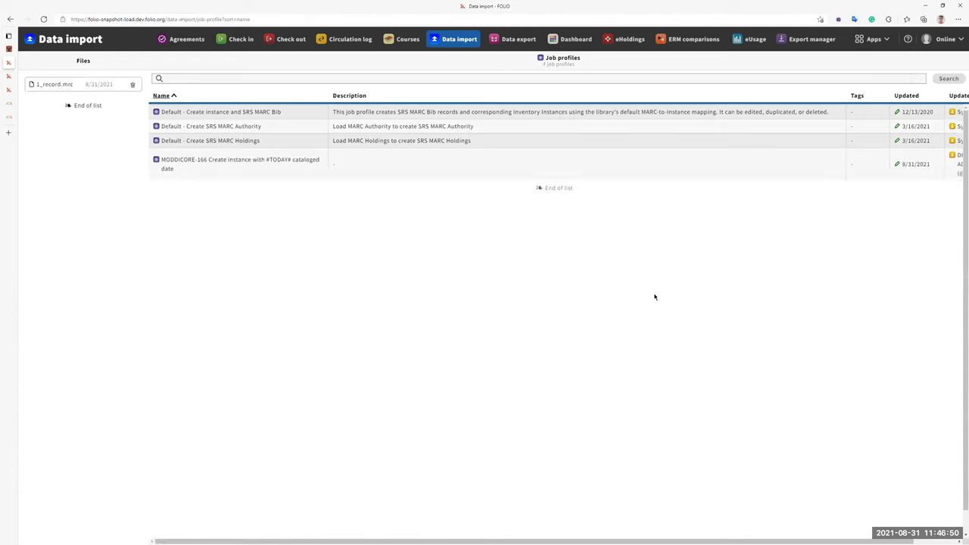
Run the "MODDICORE-166 Create instance with #TODAY# cataloged date" job profile on the uploaded file.
{"action": "left_click", "coordinate": [549, 173]}
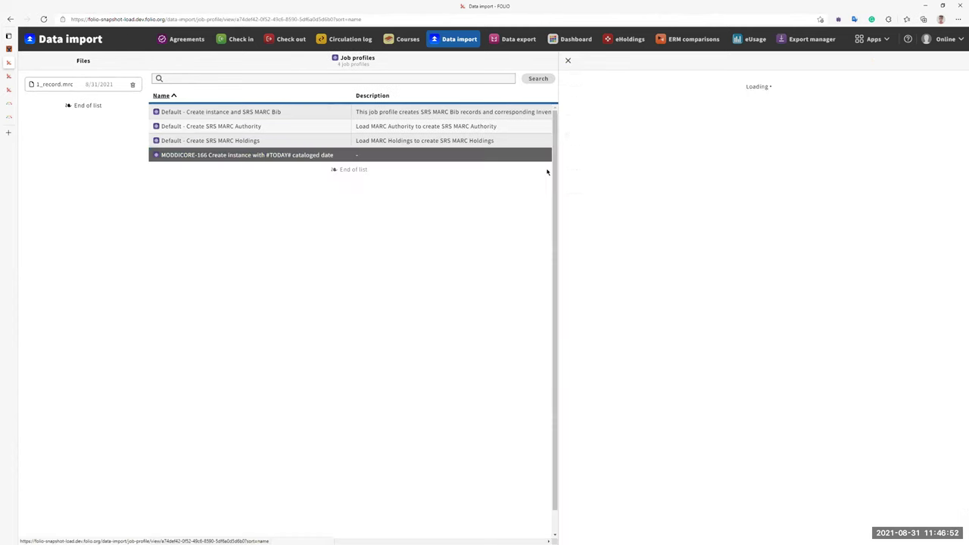
{"action": "left_click", "coordinate": [937, 62]}
{"action": "left_click", "coordinate": [929, 74]}
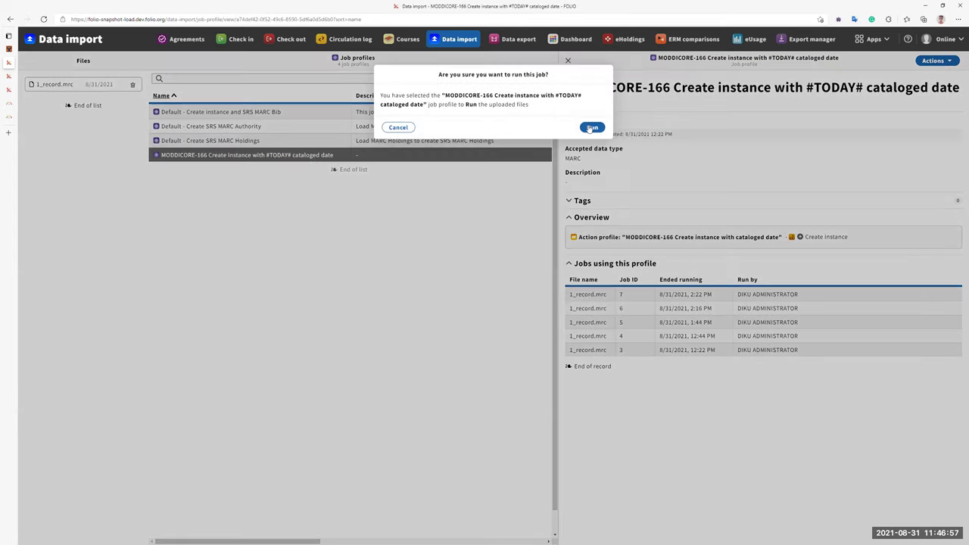
{"action": "left_click", "coordinate": [590, 128]}
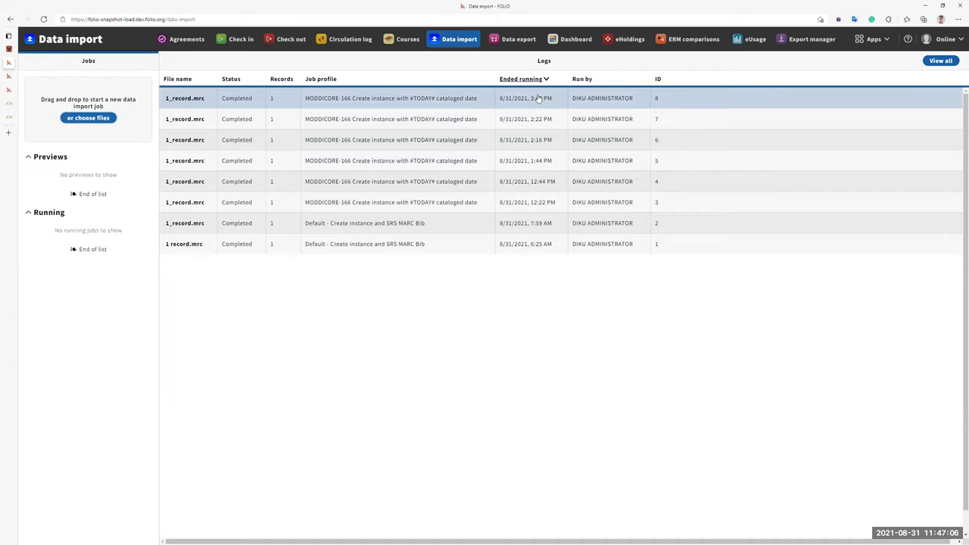
Open the log of the newest 1_record.mrc import, copy the created instance's HRID and return to the job summary.
{"action": "left_click", "coordinate": [184, 99]}
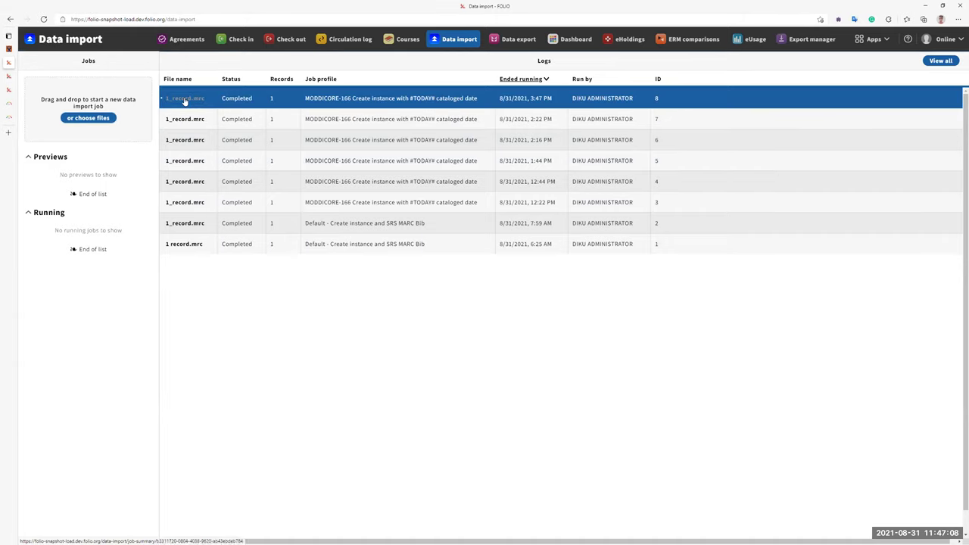
{"action": "left_click", "coordinate": [184, 97]}
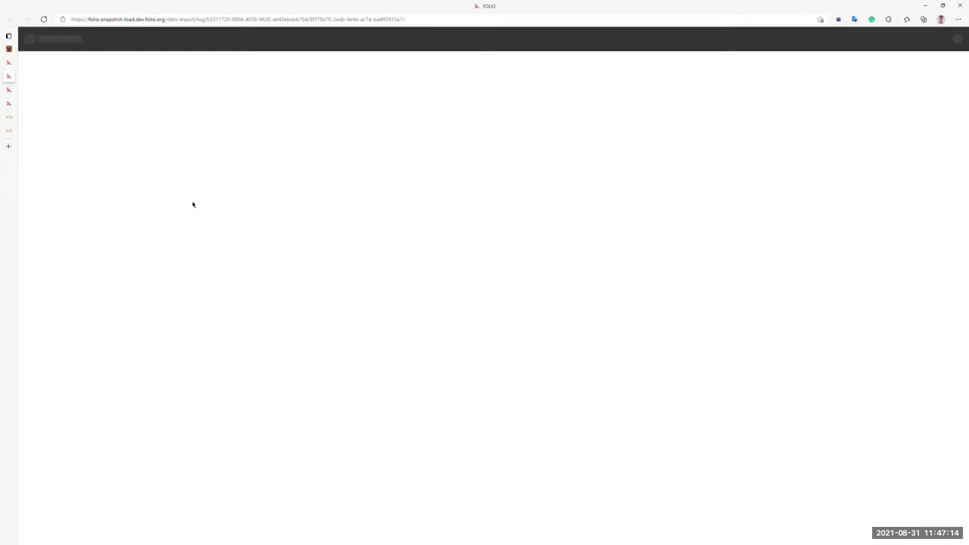
{"action": "double_click", "coordinate": [106, 137]}
{"action": "key", "text": "ctrl+c"}
{"action": "key", "text": "alt+Left"}
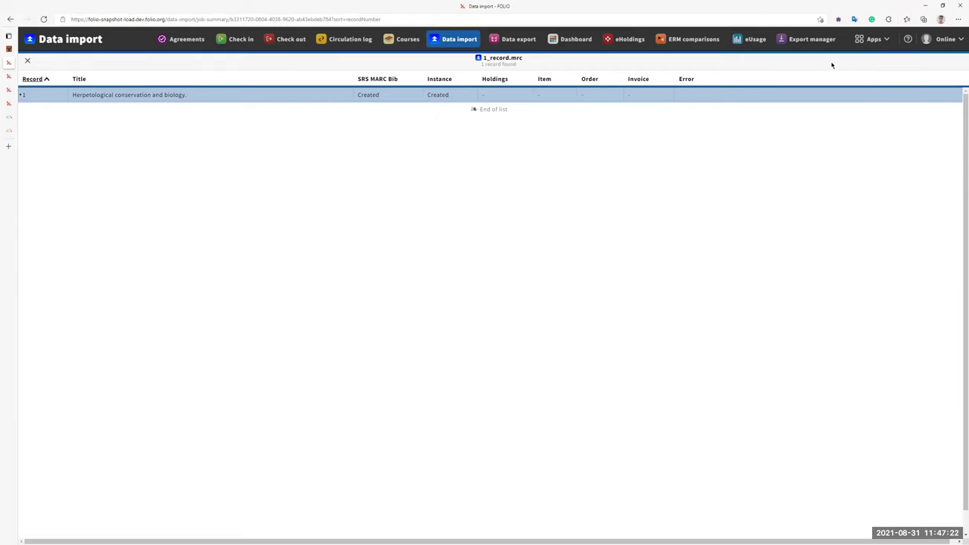
{"action": "left_click", "coordinate": [862, 47]}
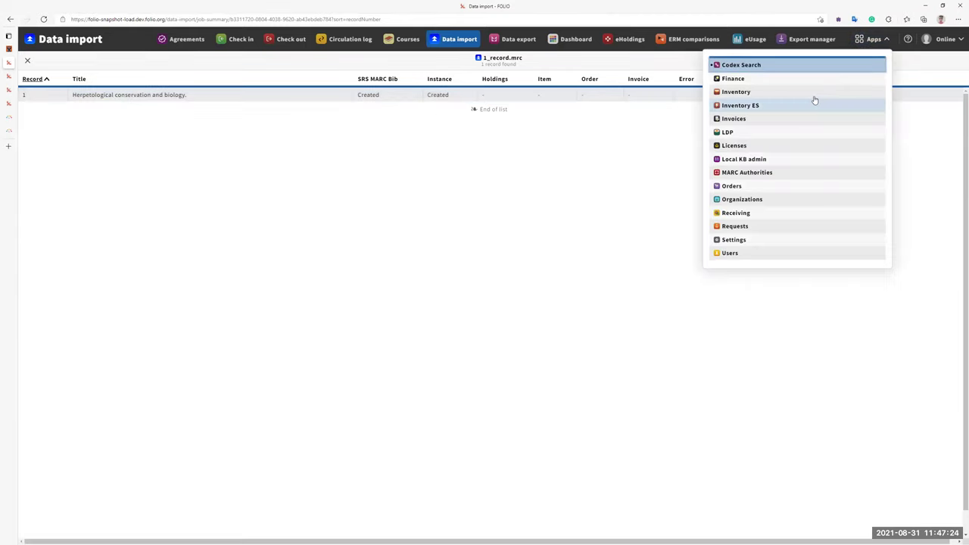
{"action": "left_click", "coordinate": [813, 95]}
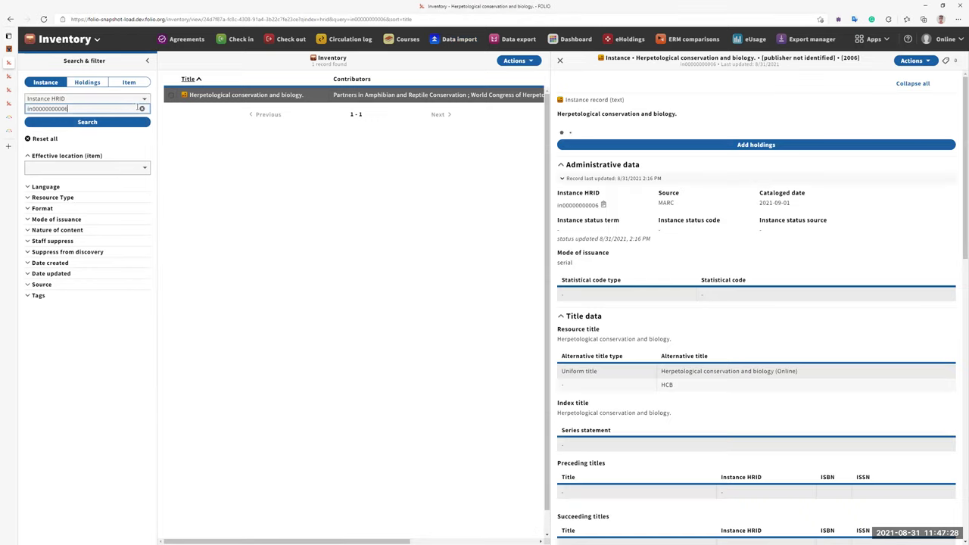
{"action": "left_click", "coordinate": [142, 108]}
{"action": "key", "text": "ctrl+v"}
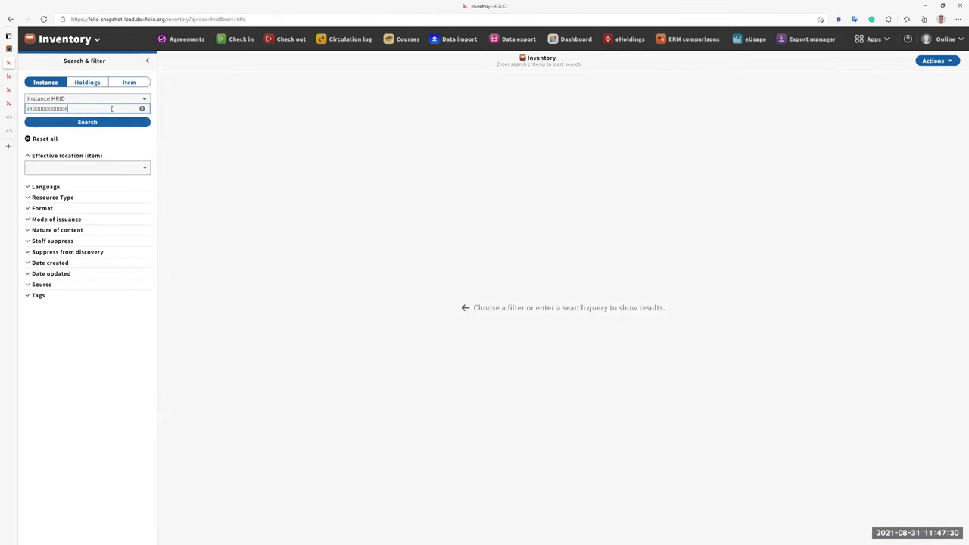
{"action": "key", "text": "ctrl+a"}
{"action": "key", "text": "BackSpace"}
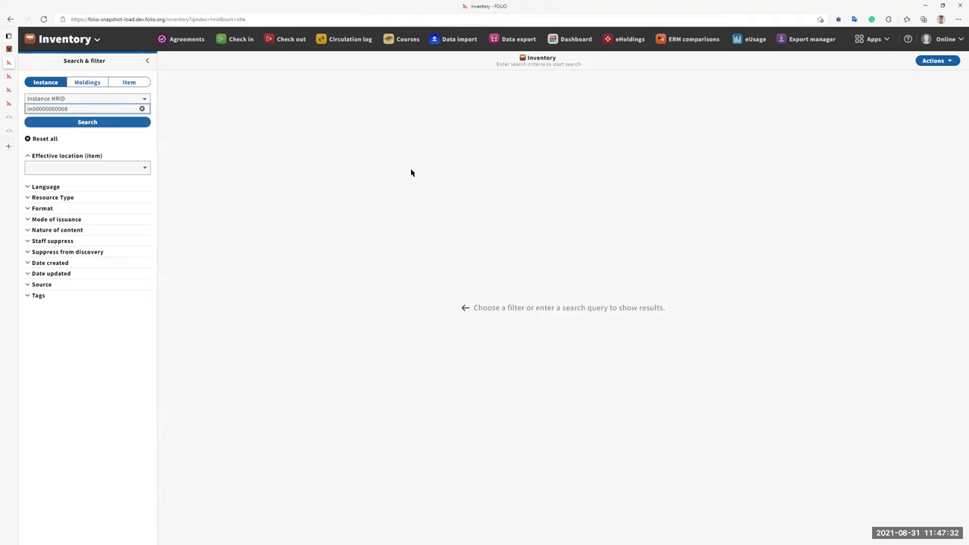
{"action": "key", "text": "ctrl+v"}
{"action": "key", "text": "Return"}
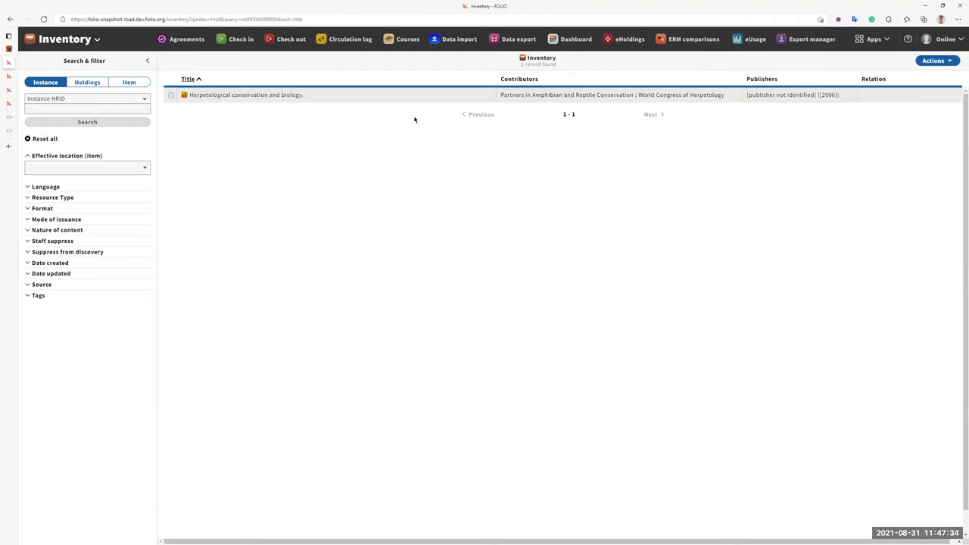
{"action": "left_click", "coordinate": [426, 96]}
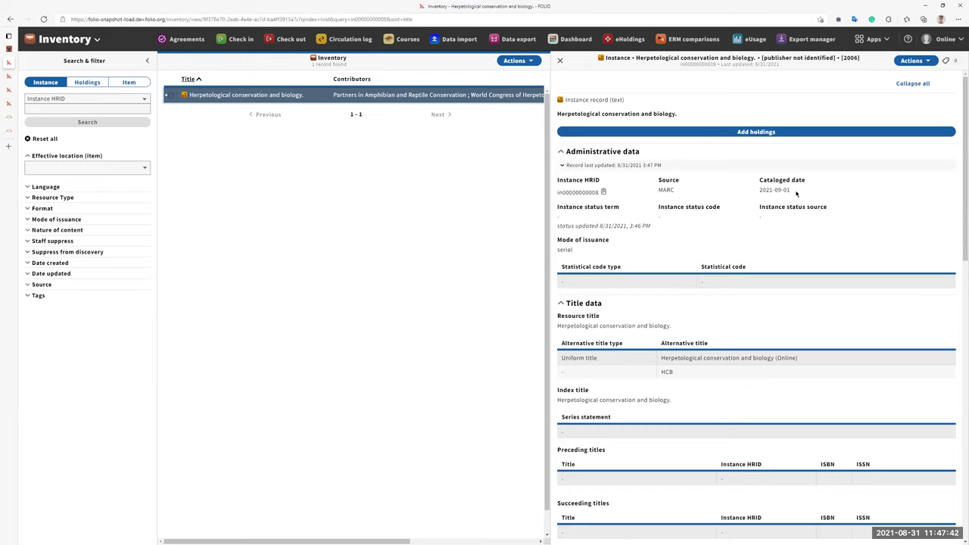
Set the tenant time zone to UTC in the Language and localization settings and save it.
{"action": "left_click", "coordinate": [8, 103]}
{"action": "left_click", "coordinate": [534, 197]}
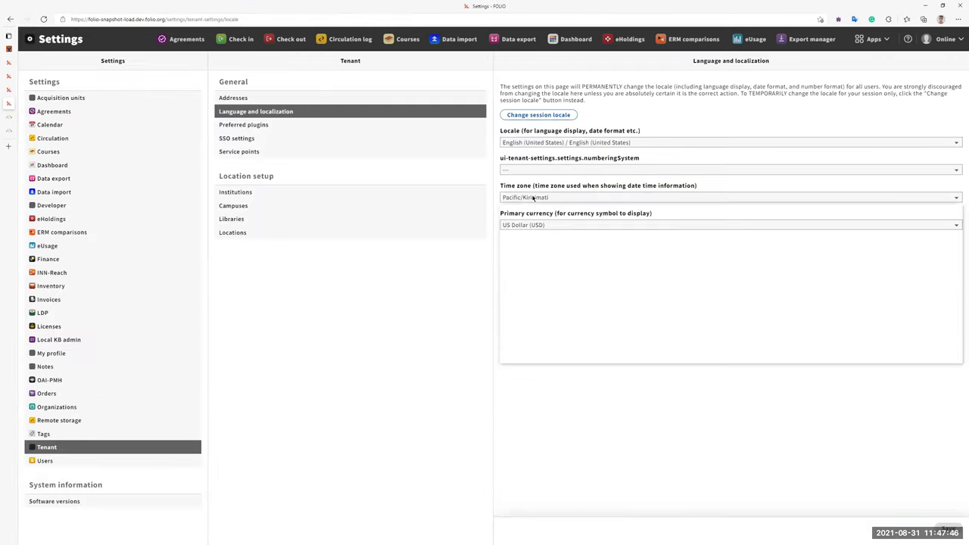
{"action": "scroll", "coordinate": [589, 274], "scroll_direction": "down", "scroll_amount": 3}
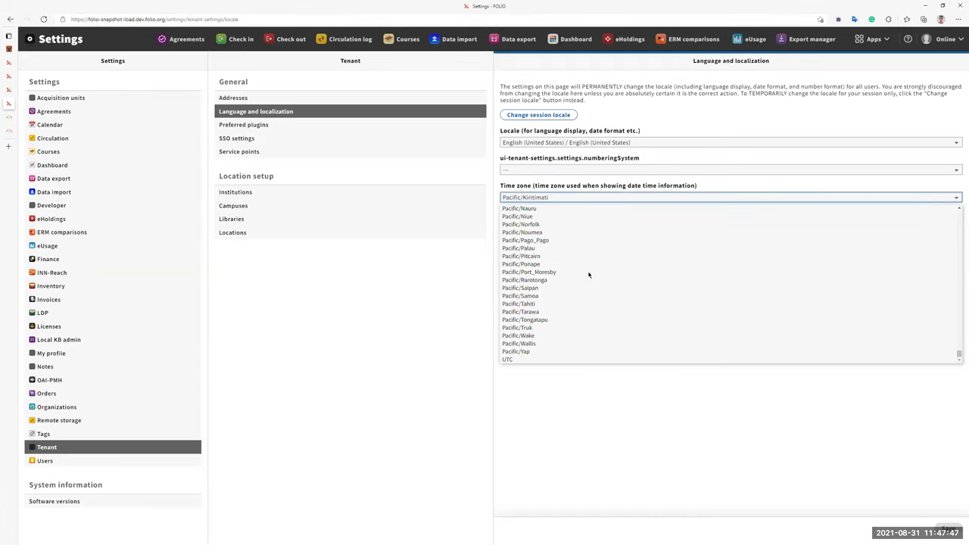
{"action": "left_click", "coordinate": [558, 359]}
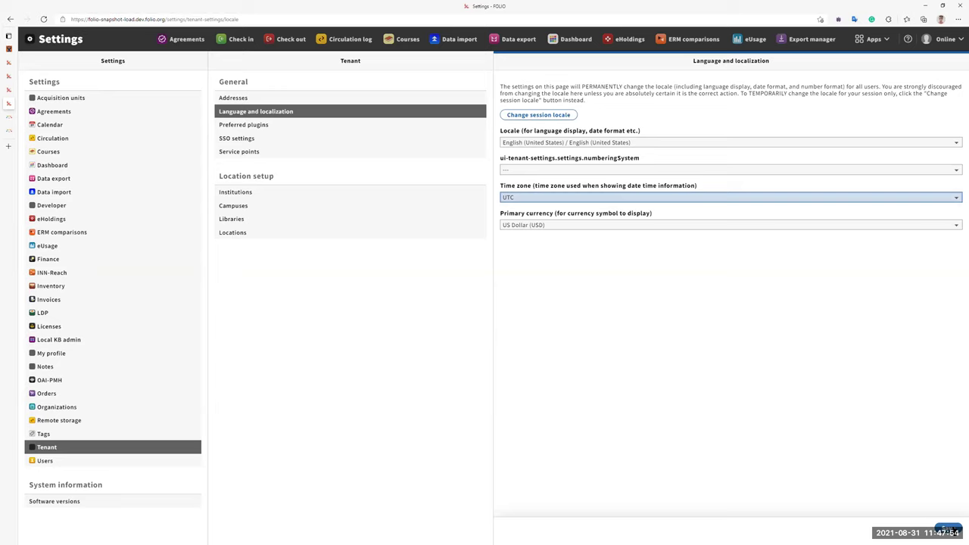
{"action": "left_click", "coordinate": [948, 529]}
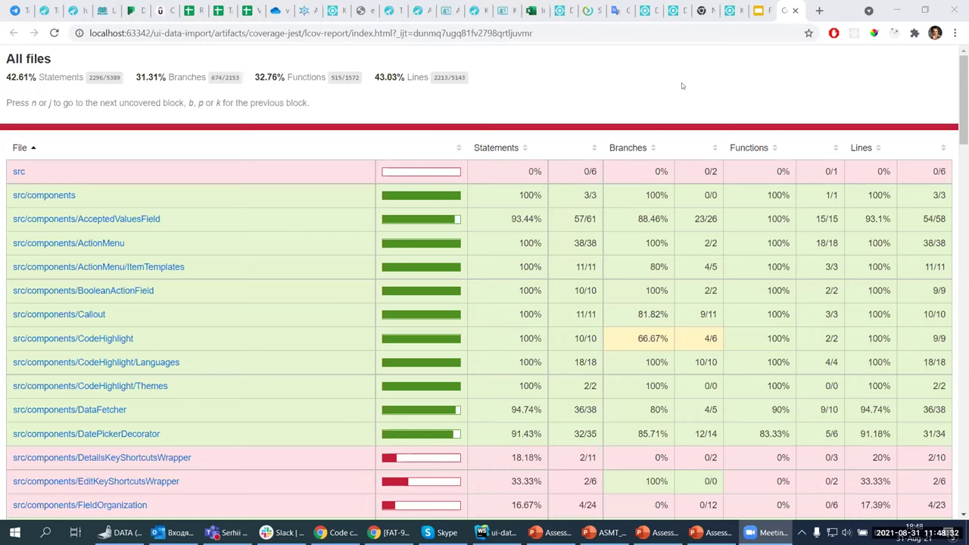
Examine the ui-data-import Jest coverage report across the components, routes, settings and utils folders.
{"action": "left_click", "coordinate": [681, 86]}
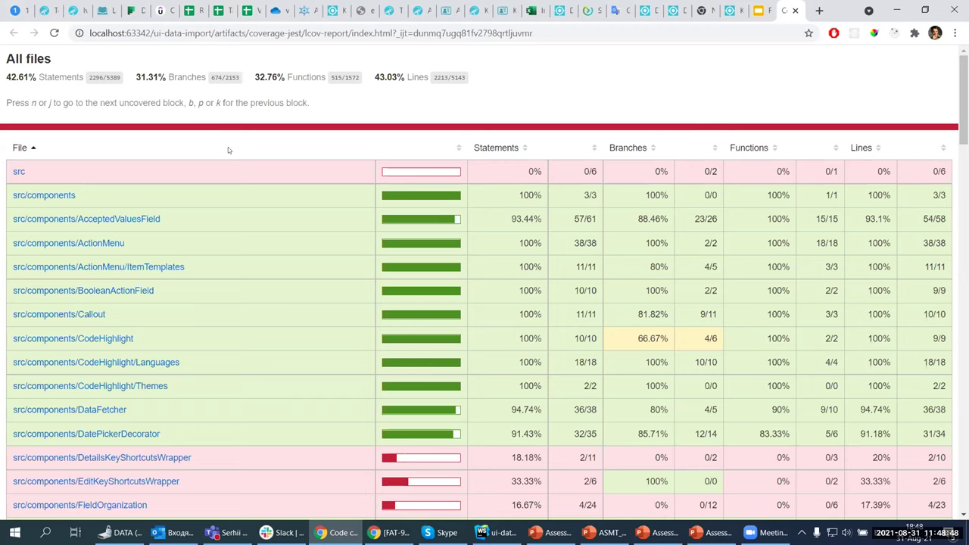
{"action": "scroll", "coordinate": [228, 156], "scroll_direction": "down", "scroll_amount": 10}
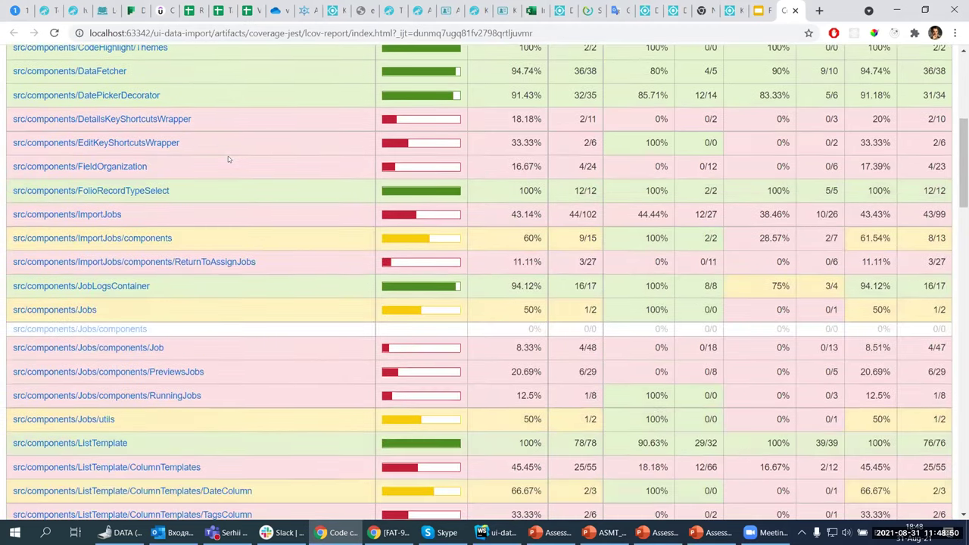
{"action": "scroll", "coordinate": [227, 159], "scroll_direction": "down", "scroll_amount": 15}
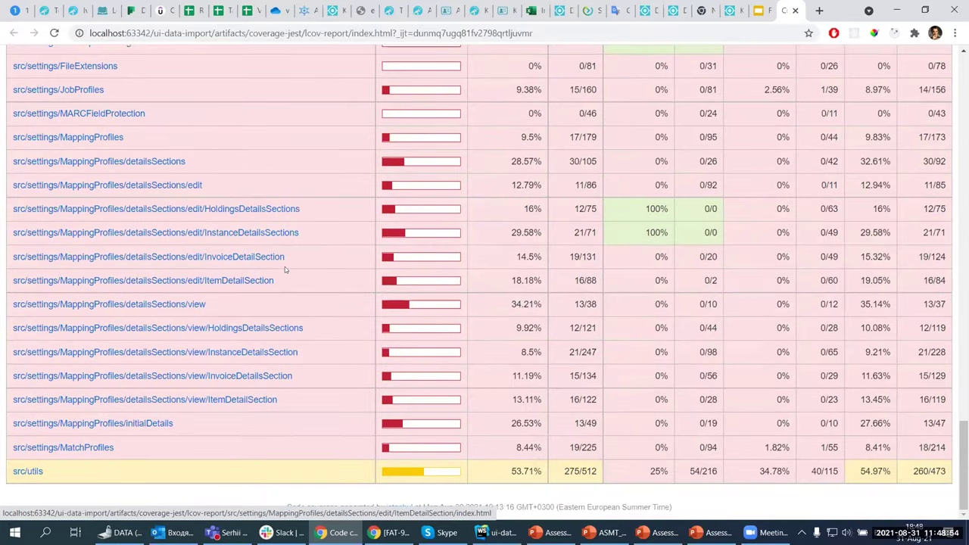
{"action": "scroll", "coordinate": [278, 246], "scroll_direction": "up", "scroll_amount": 2}
{"action": "scroll", "coordinate": [278, 246], "scroll_direction": "up", "scroll_amount": 4}
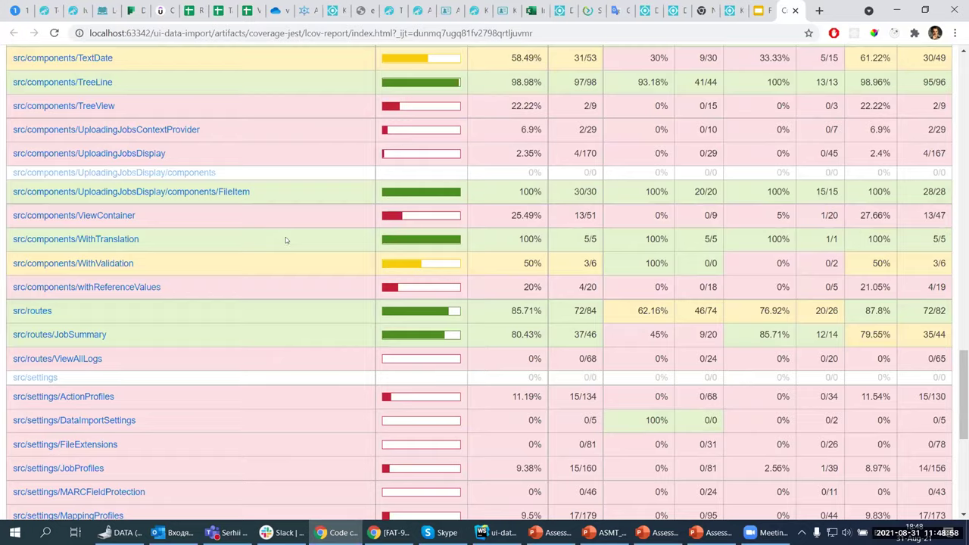
{"action": "scroll", "coordinate": [277, 253], "scroll_direction": "up", "scroll_amount": 5}
{"action": "scroll", "coordinate": [265, 265], "scroll_direction": "up", "scroll_amount": 5}
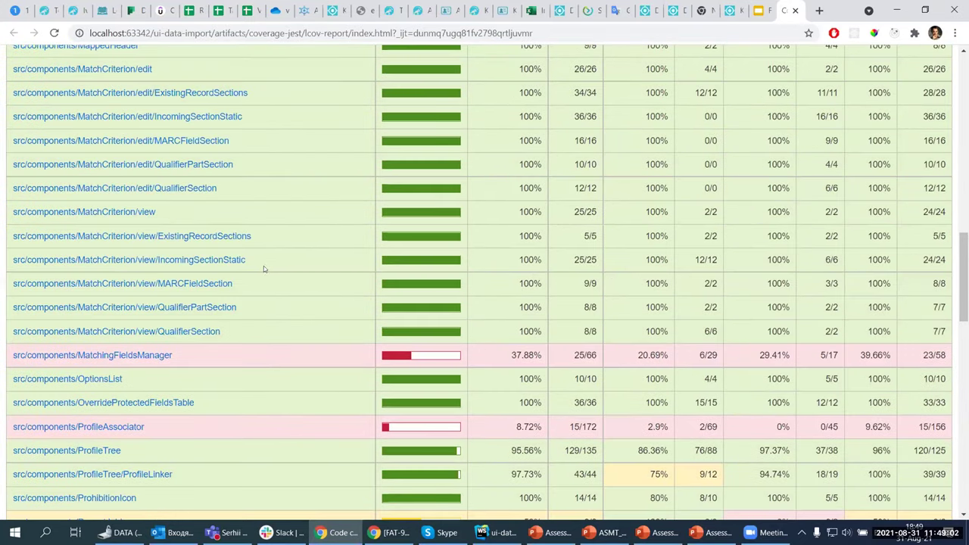
{"action": "scroll", "coordinate": [263, 267], "scroll_direction": "up", "scroll_amount": 3}
{"action": "scroll", "coordinate": [264, 269], "scroll_direction": "up", "scroll_amount": 6}
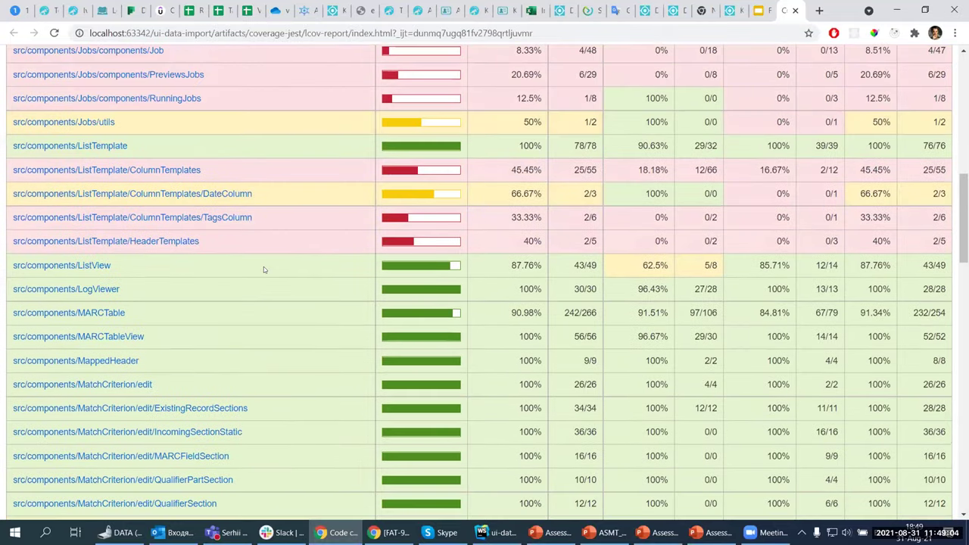
{"action": "scroll", "coordinate": [263, 266], "scroll_direction": "up", "scroll_amount": 5}
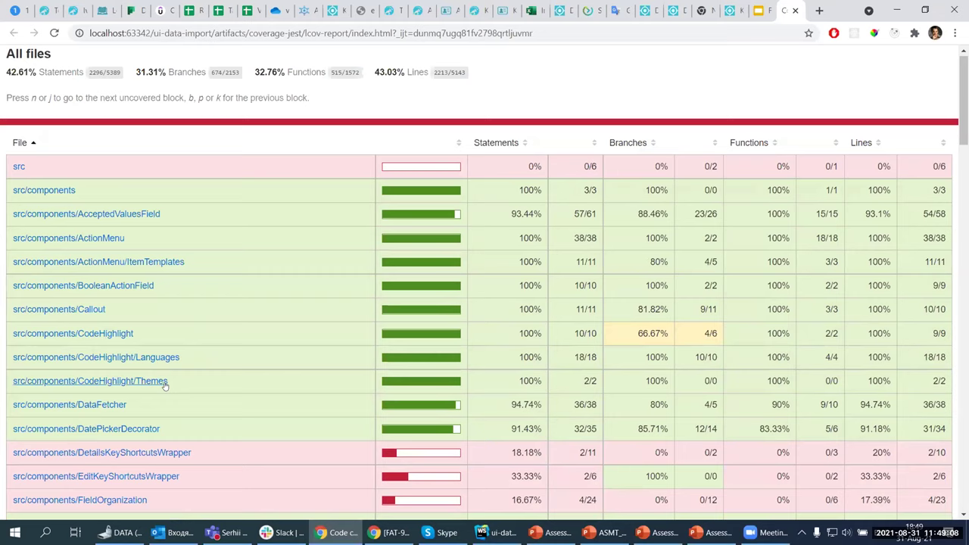
{"action": "scroll", "coordinate": [162, 386], "scroll_direction": "up", "scroll_amount": 1}
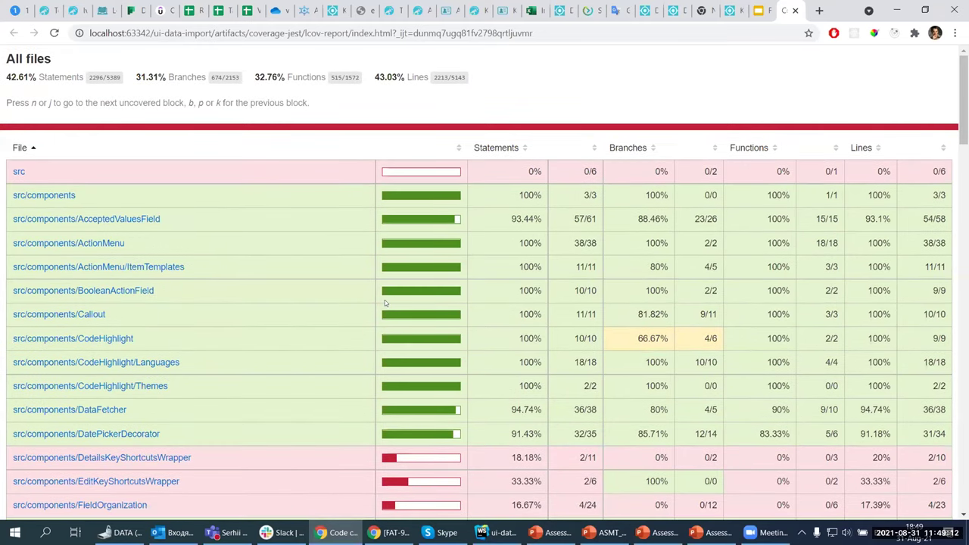
{"action": "left_click", "coordinate": [758, 11]}
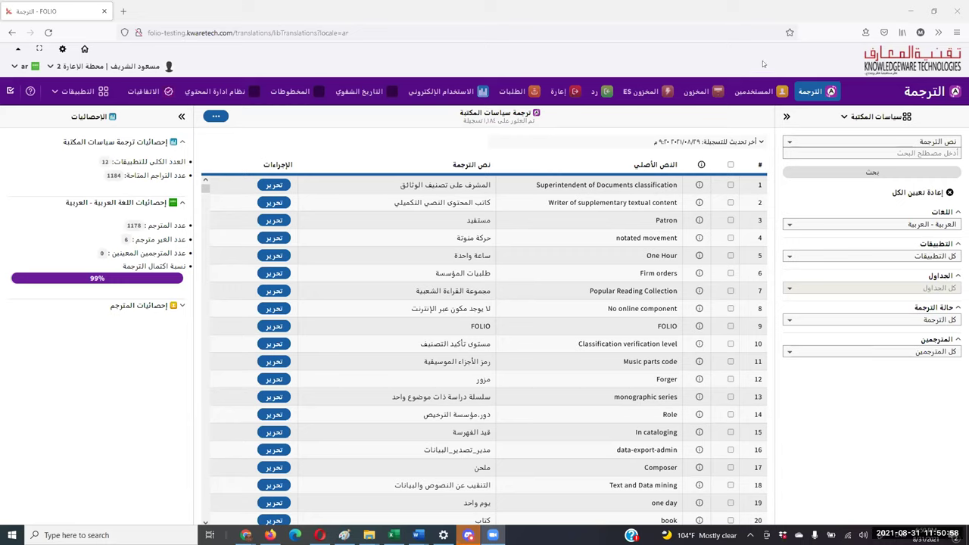
Switch to Chrome's folio-snapshot Settings and view the available session locales in the Developer settings.
{"action": "left_click", "coordinate": [736, 51]}
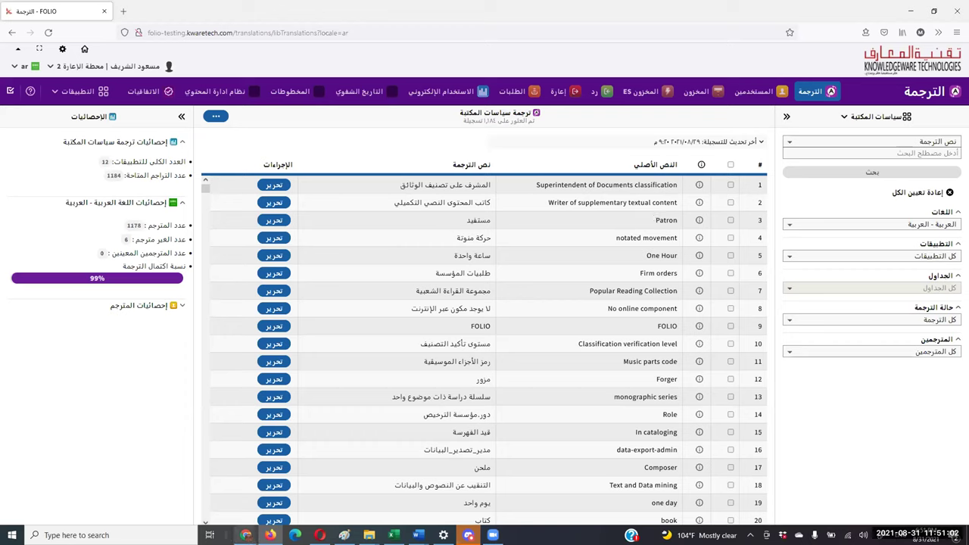
{"action": "left_click", "coordinate": [246, 535]}
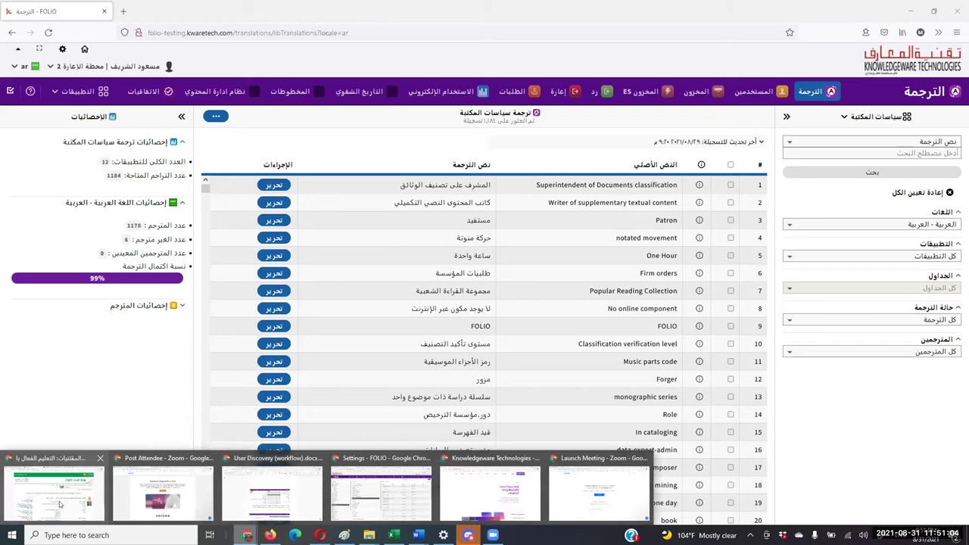
{"action": "left_click", "coordinate": [372, 454]}
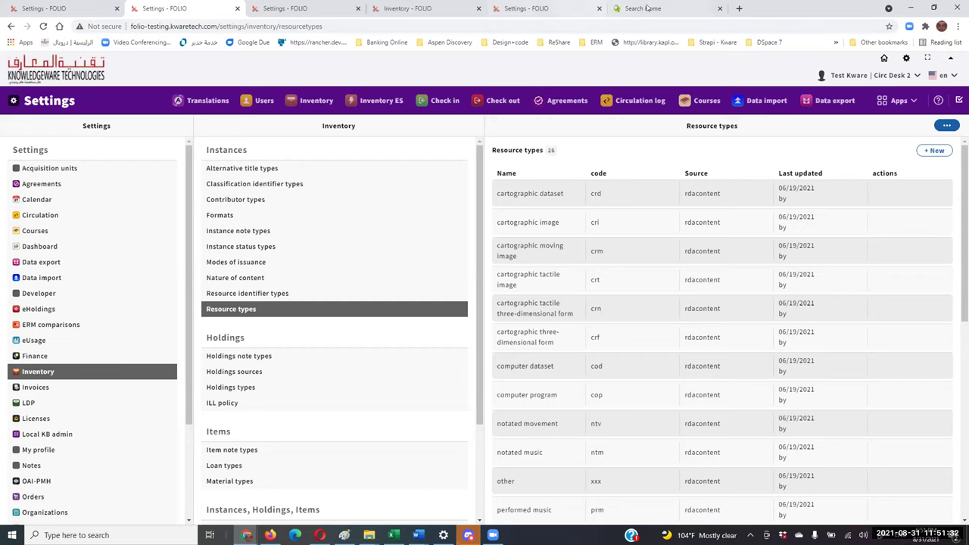
{"action": "left_click", "coordinate": [543, 8]}
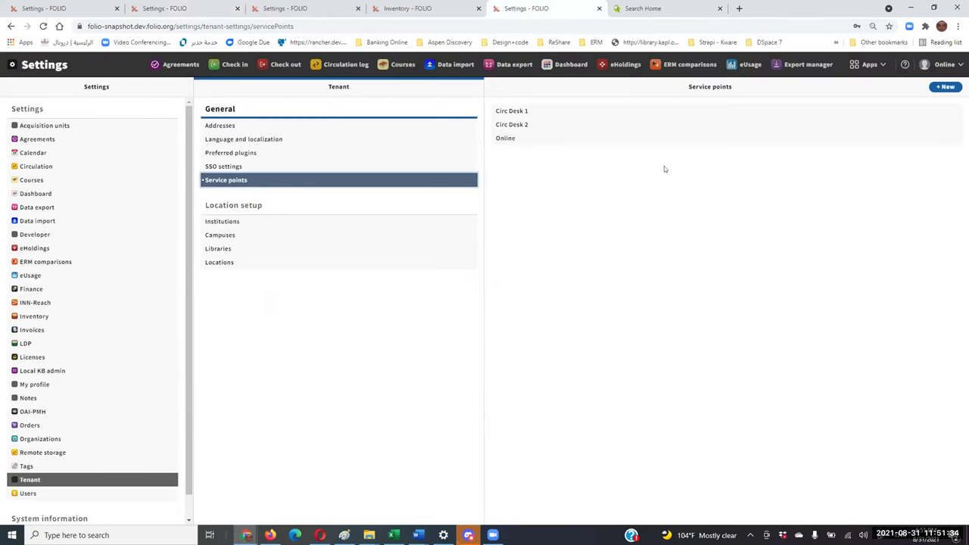
{"action": "left_click", "coordinate": [23, 482]}
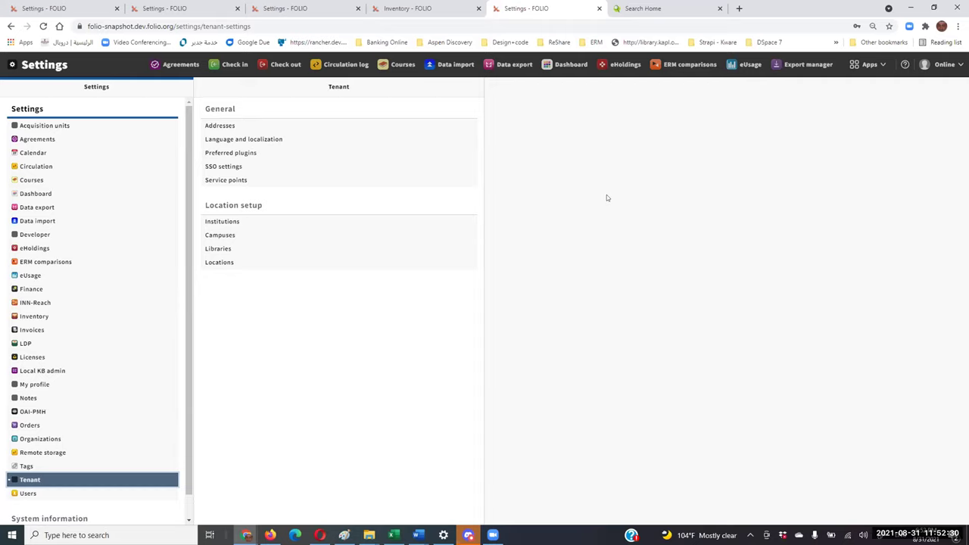
{"action": "left_click", "coordinate": [28, 235]}
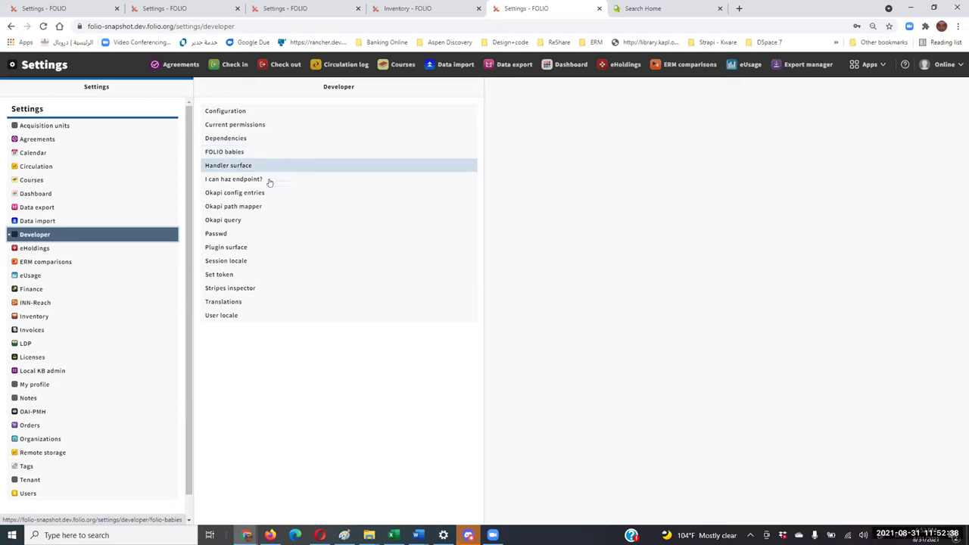
{"action": "left_click", "coordinate": [219, 262]}
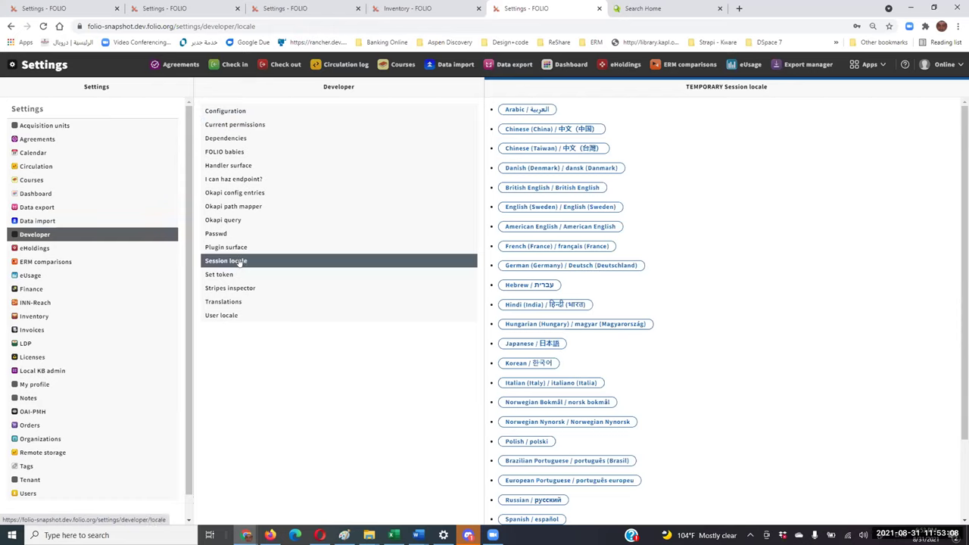
Open the Users app on the folio-testing site and switch its interface language to Arabic.
{"action": "left_click", "coordinate": [53, 9]}
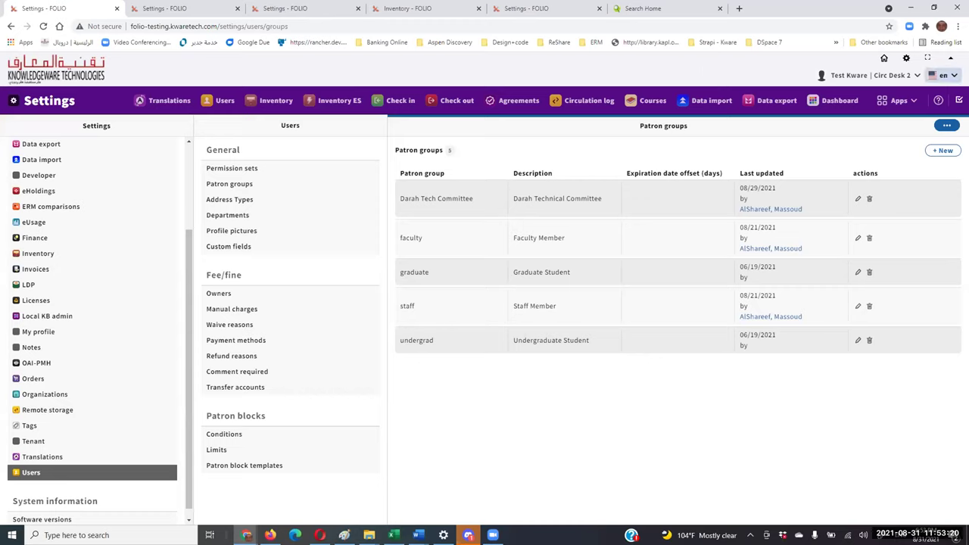
{"action": "left_click", "coordinate": [953, 76]}
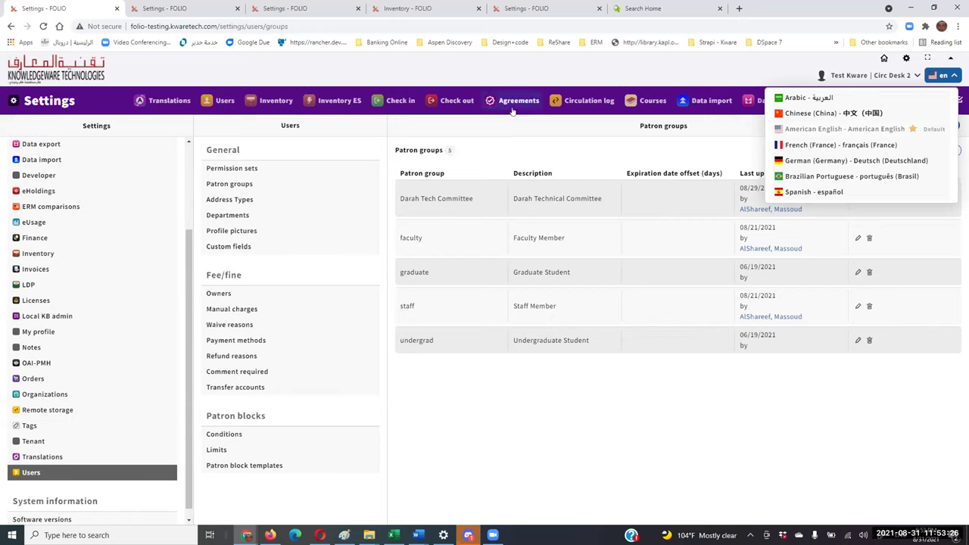
{"action": "left_click", "coordinate": [218, 103]}
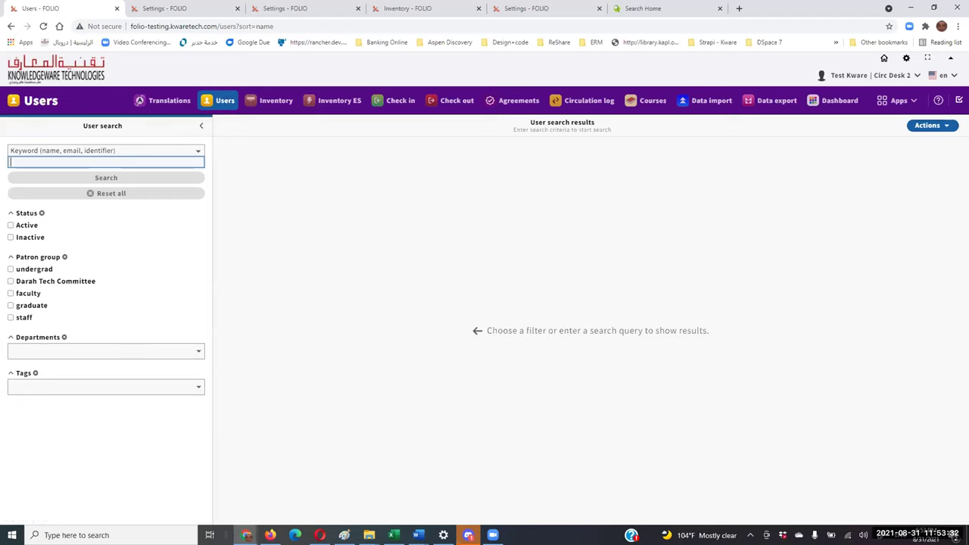
{"action": "left_click", "coordinate": [943, 75]}
{"action": "left_click", "coordinate": [844, 98]}
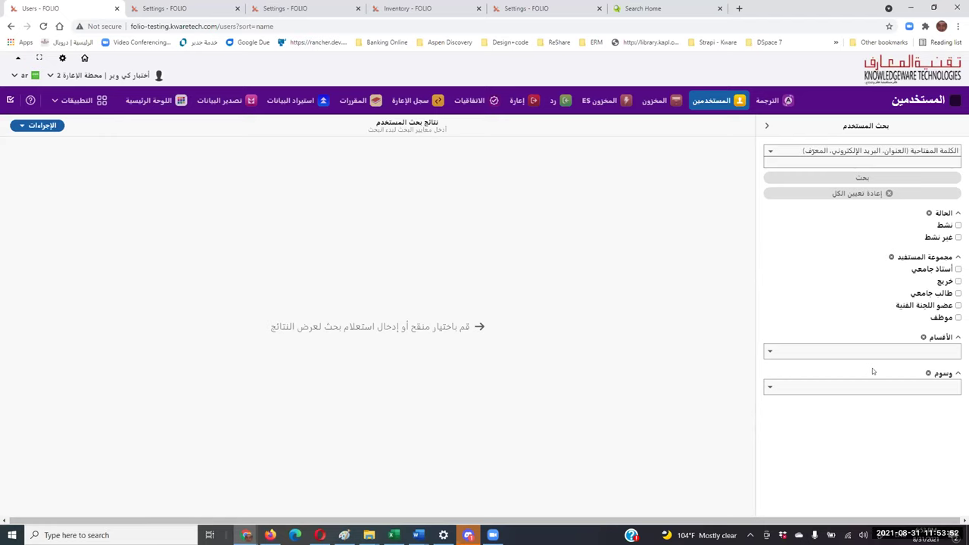
View the Institutions list in the tenant's location setup on the folio-testing Settings page.
{"action": "left_click", "coordinate": [170, 9]}
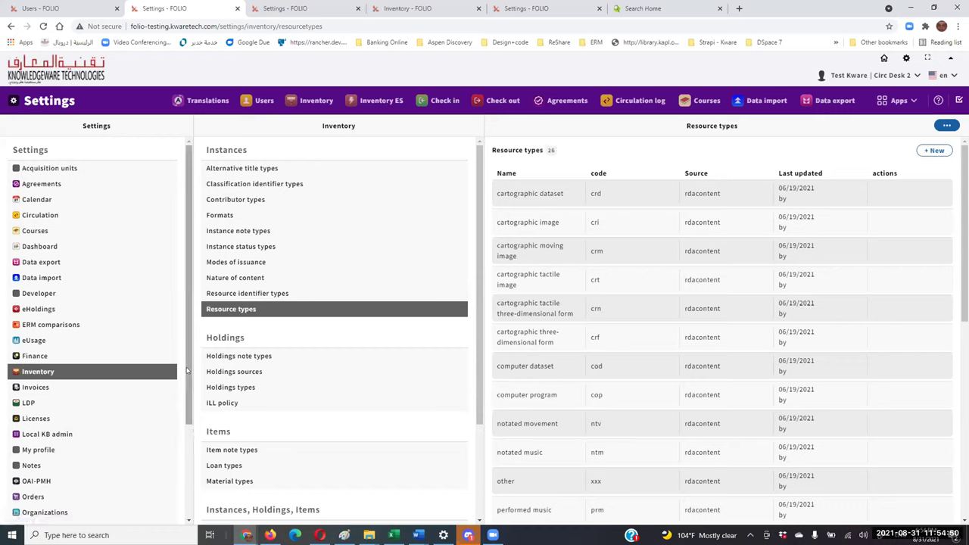
{"action": "scroll", "coordinate": [165, 446], "scroll_direction": "down", "scroll_amount": 2}
{"action": "left_click", "coordinate": [38, 431]}
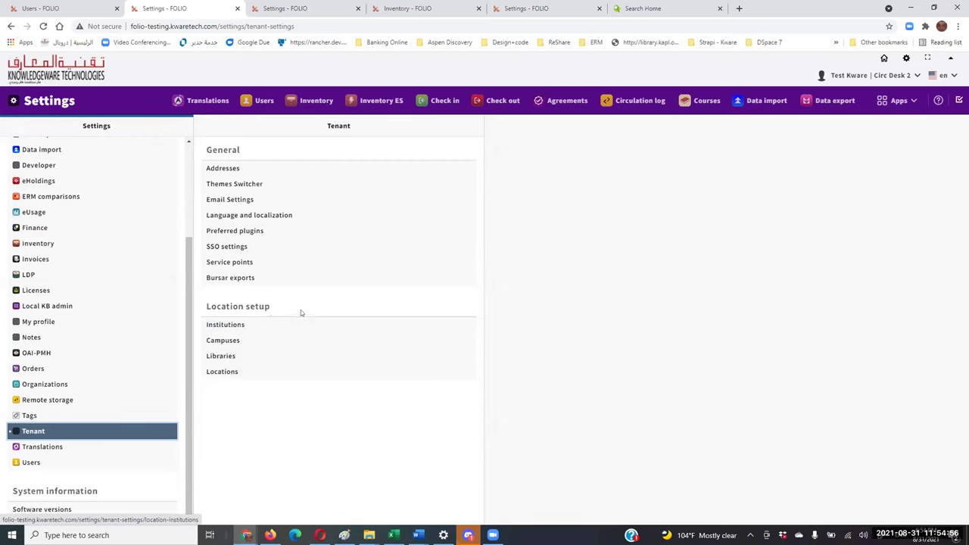
{"action": "left_click", "coordinate": [242, 324]}
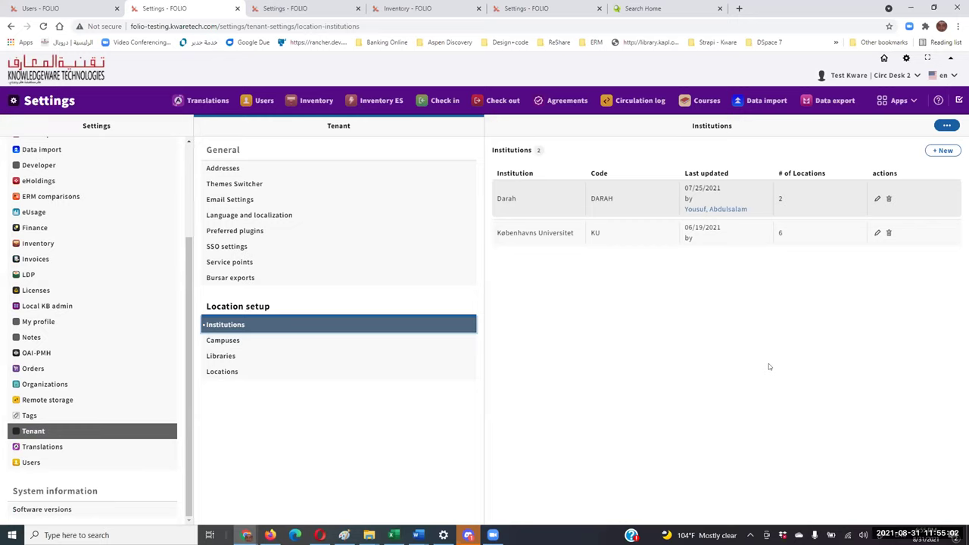
Switch the folio-testing Settings interface to Arabic and open the Campuses page of the location setup.
{"action": "left_click", "coordinate": [943, 75]}
{"action": "left_click", "coordinate": [808, 97]}
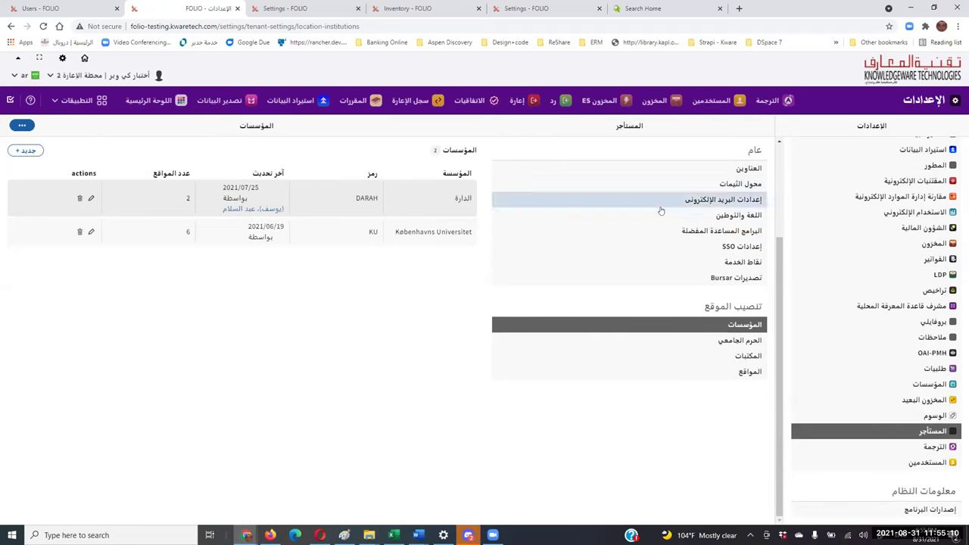
{"action": "left_click", "coordinate": [735, 342]}
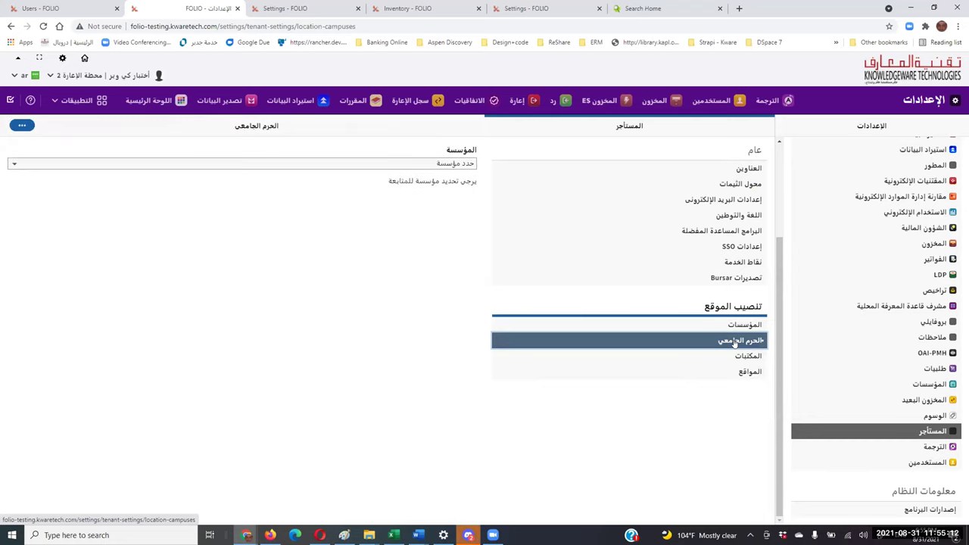
Choose the institution الدارة (DARAH) on the Campuses page to view its campuses.
{"action": "left_click", "coordinate": [361, 164]}
{"action": "left_click", "coordinate": [355, 195]}
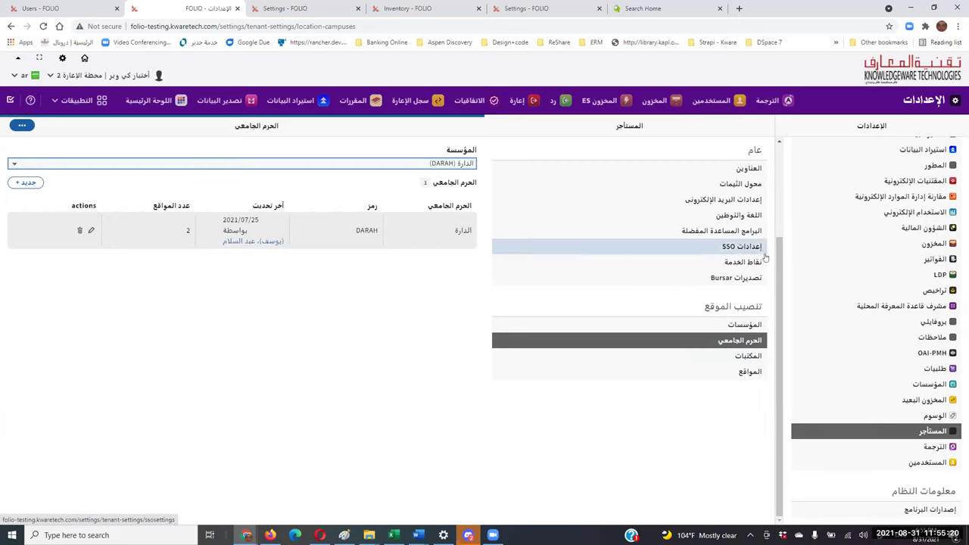
{"action": "left_click", "coordinate": [425, 375]}
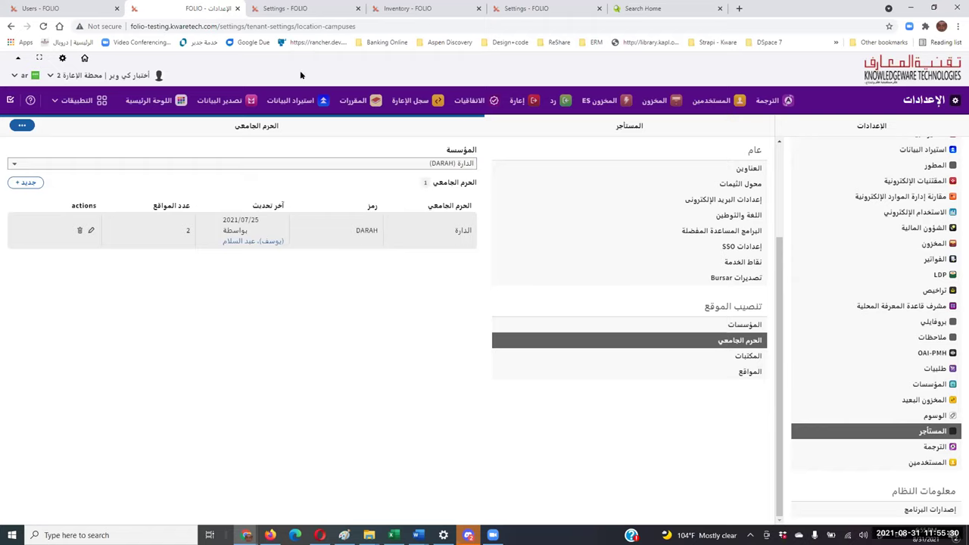
{"action": "left_click", "coordinate": [54, 78]}
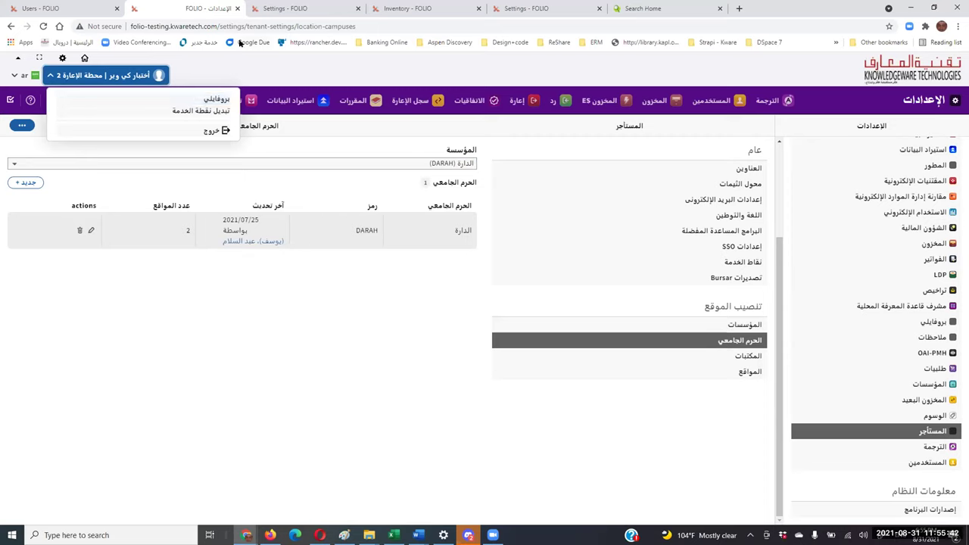
Return to the Users app on the folio-testing site and switch its interface language to English.
{"action": "left_click", "coordinate": [39, 8]}
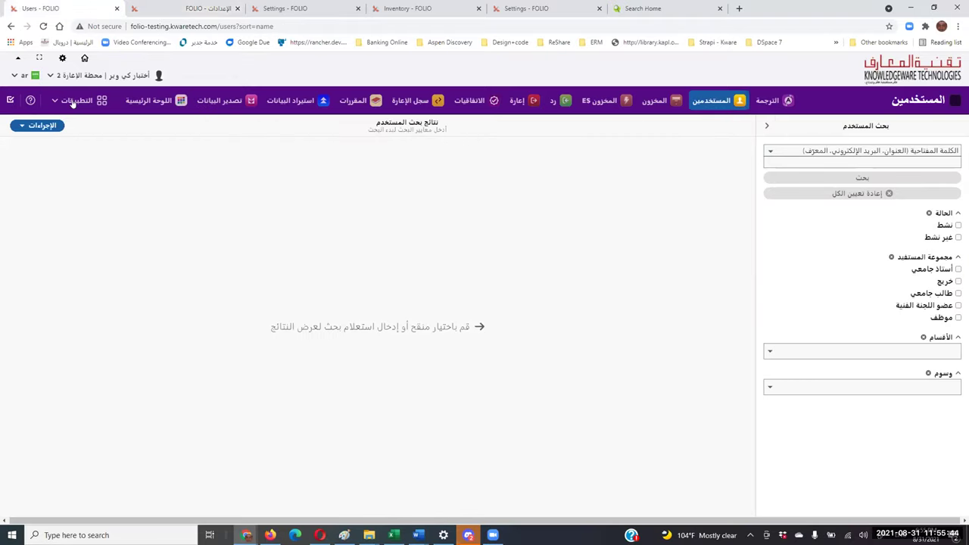
{"action": "left_click", "coordinate": [14, 76]}
{"action": "left_click", "coordinate": [139, 118]}
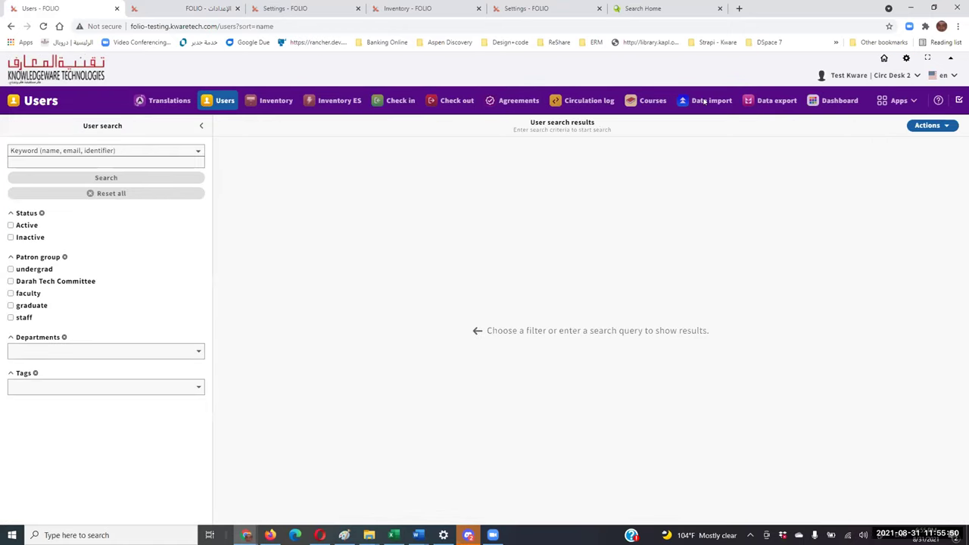
Open the tenant's Language and localization settings on the folio-testing site.
{"action": "left_click", "coordinate": [904, 59]}
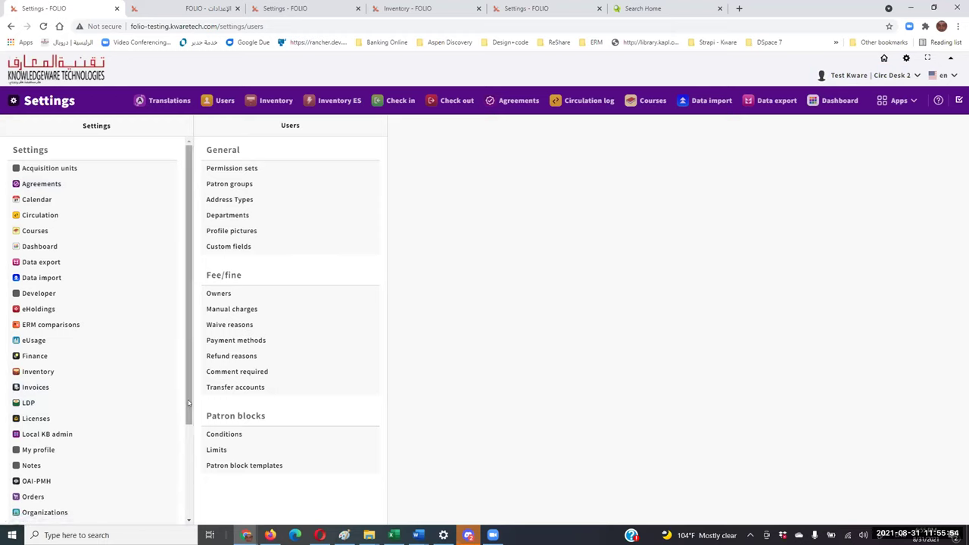
{"action": "left_click_drag", "start_coordinate": [189, 403], "coordinate": [189, 490]}
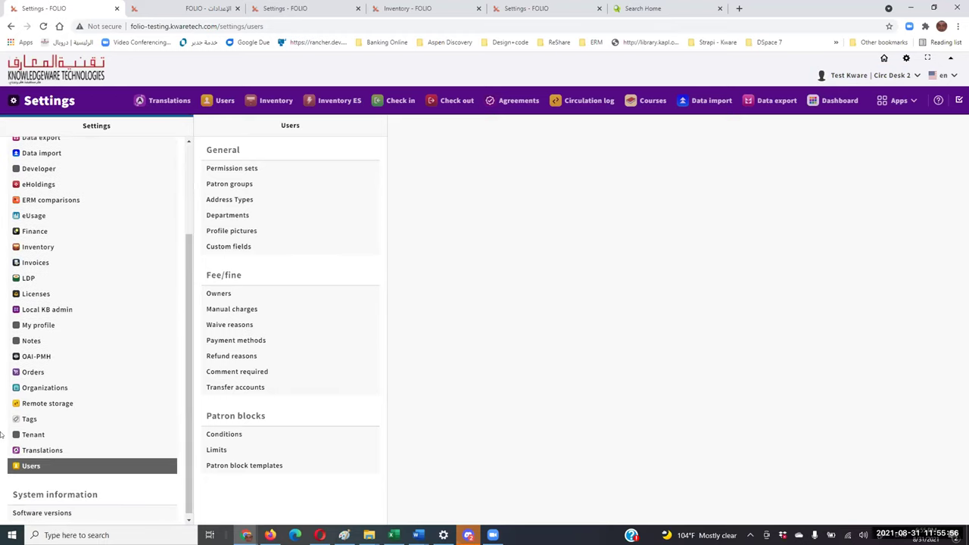
{"action": "left_click", "coordinate": [34, 434]}
{"action": "left_click", "coordinate": [249, 216]}
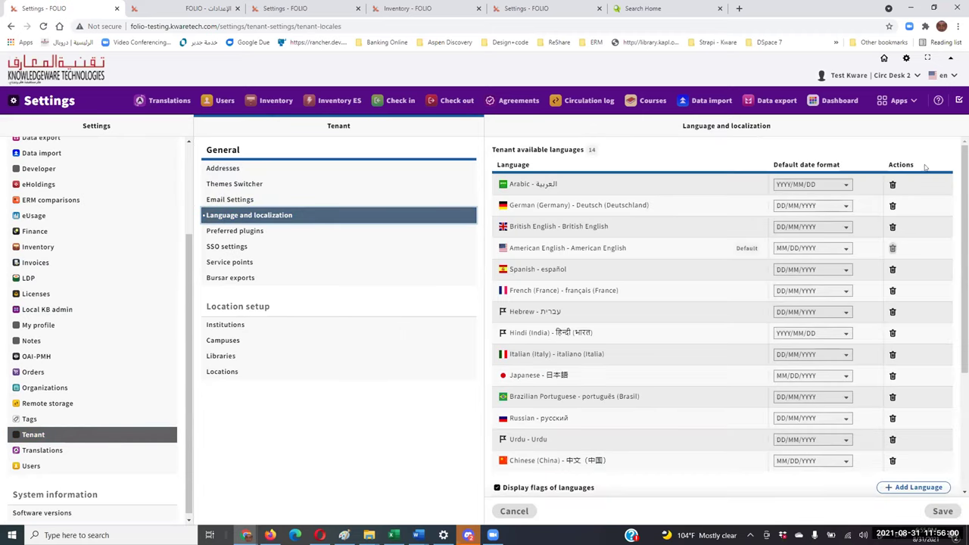
Compare the tenant's available languages with the session locales offered in folio-snapshot's Developer settings.
{"action": "scroll", "coordinate": [925, 166], "scroll_direction": "down", "scroll_amount": 2}
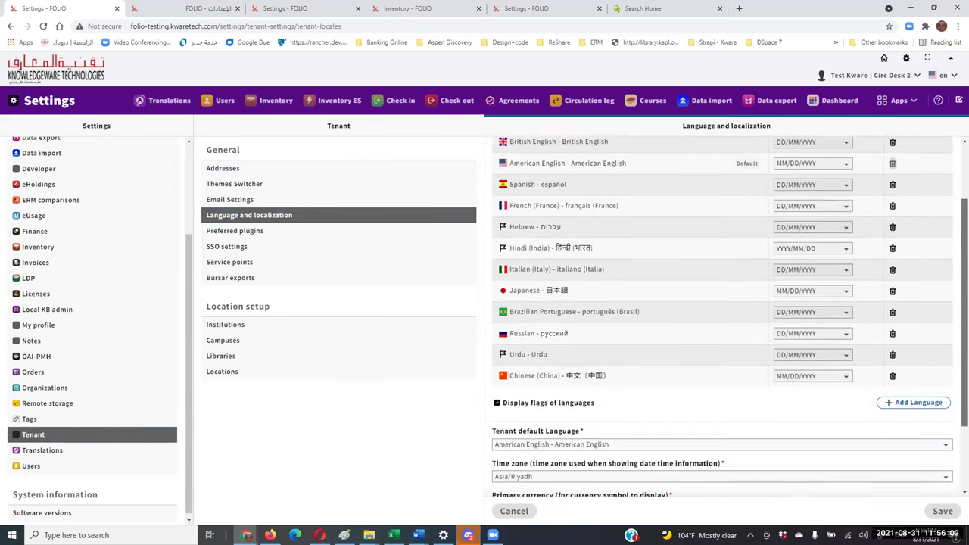
{"action": "left_click", "coordinate": [546, 9]}
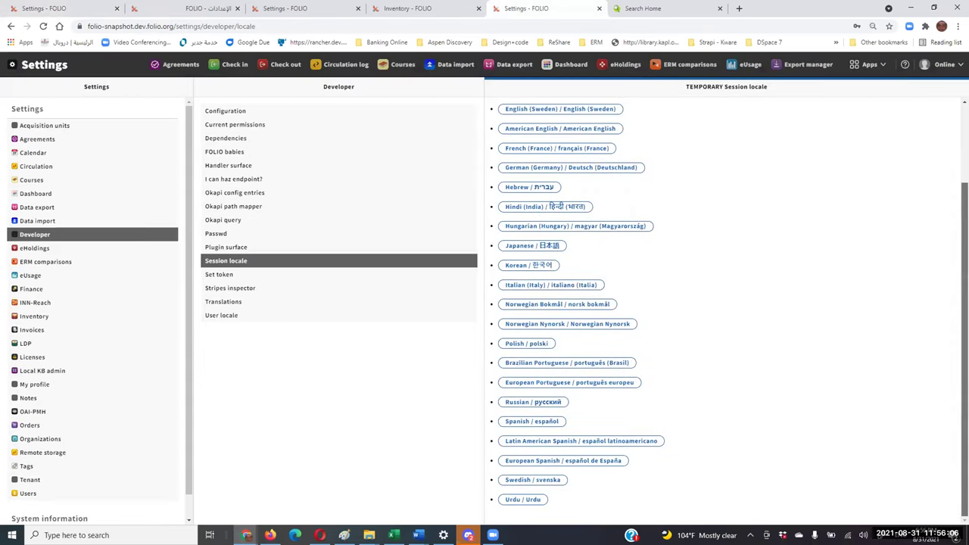
{"action": "left_click", "coordinate": [68, 8]}
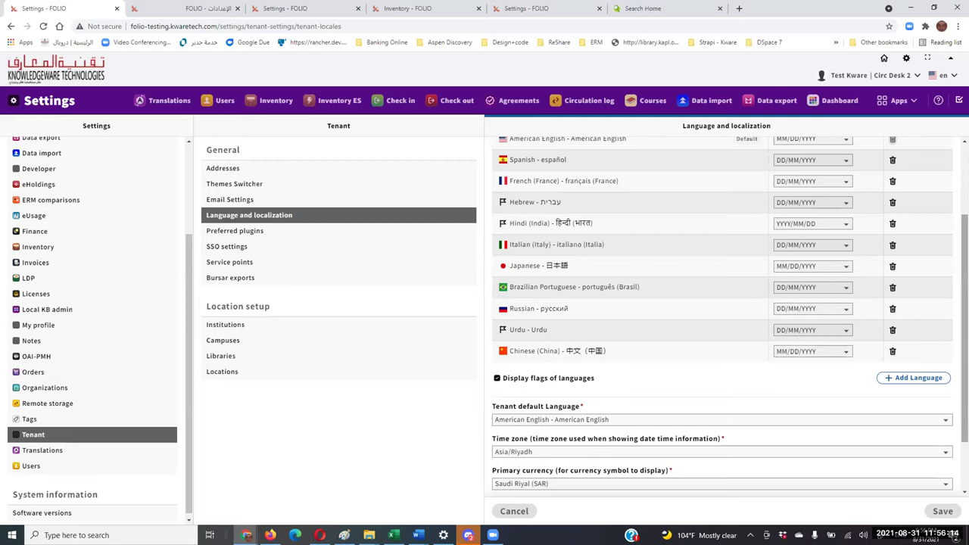
Remove Japanese from the tenant's available languages.
{"action": "scroll", "coordinate": [885, 168], "scroll_direction": "down", "scroll_amount": 2}
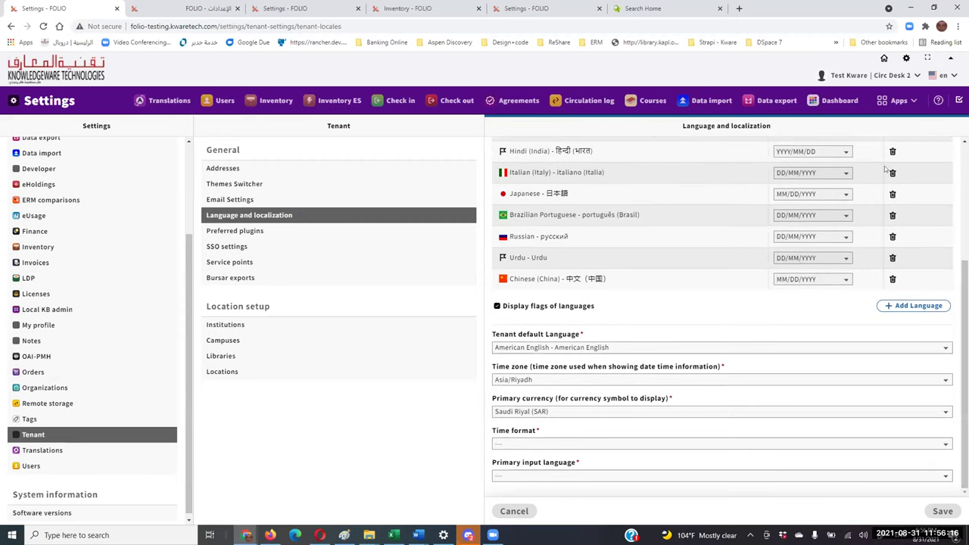
{"action": "left_click", "coordinate": [893, 194]}
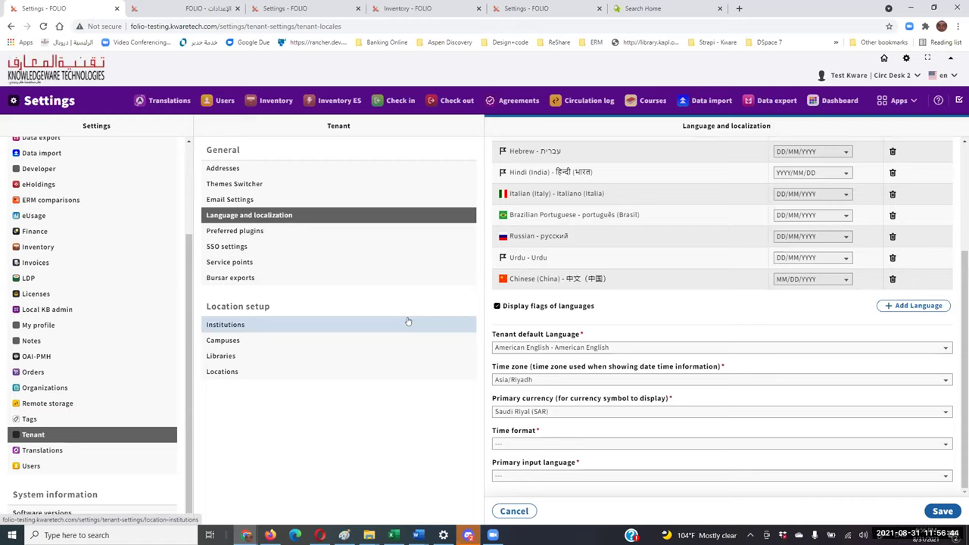
Leave the tenant language settings without saving and open the Language page of My profile.
{"action": "left_click", "coordinate": [916, 78]}
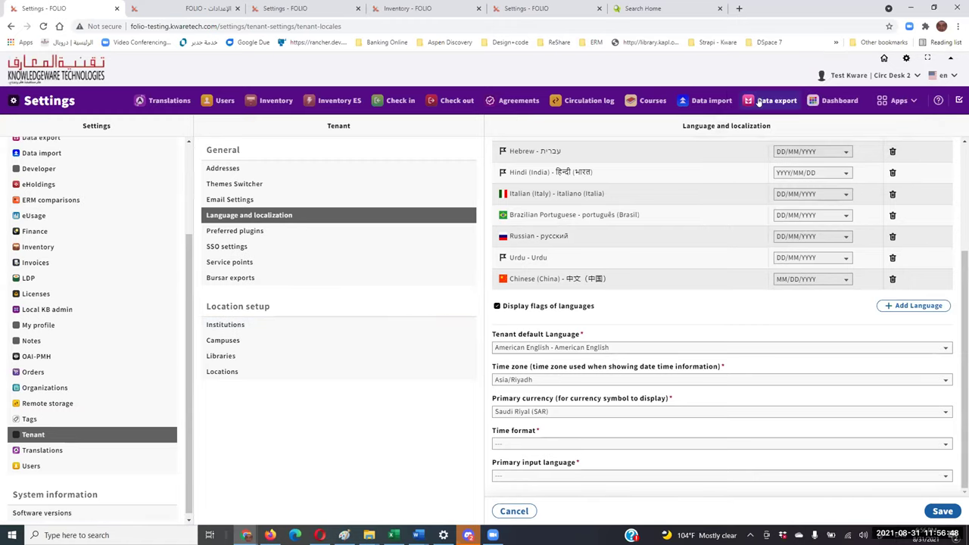
{"action": "left_click", "coordinate": [759, 103]}
{"action": "left_click", "coordinate": [391, 193]}
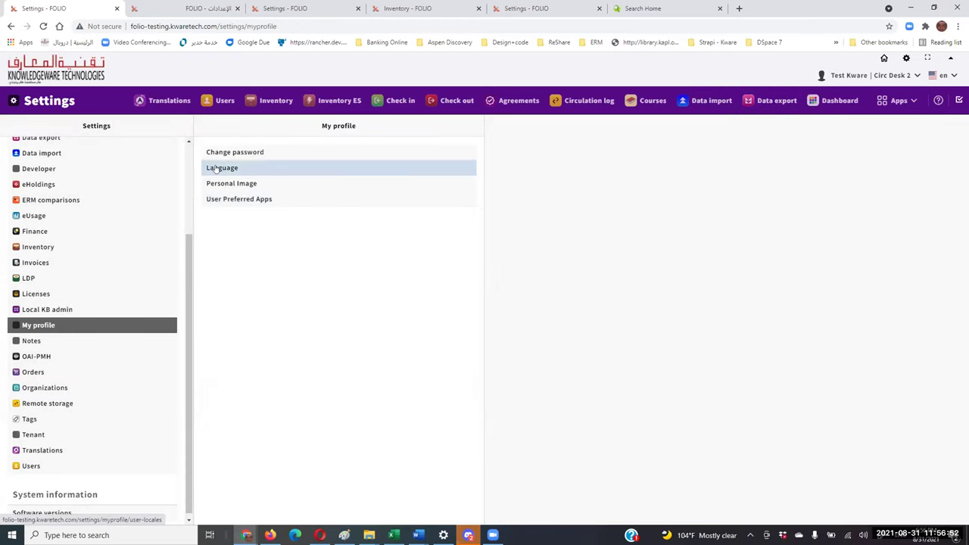
{"action": "left_click", "coordinate": [218, 169]}
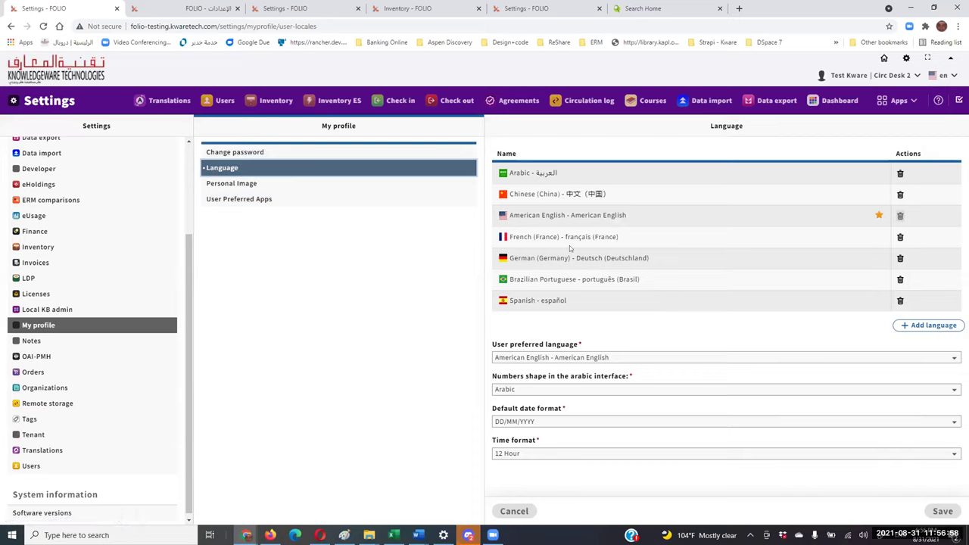
Remove French (France) and Chinese (China) from the user's language list in My profile.
{"action": "left_click", "coordinate": [899, 237]}
{"action": "left_click", "coordinate": [899, 194]}
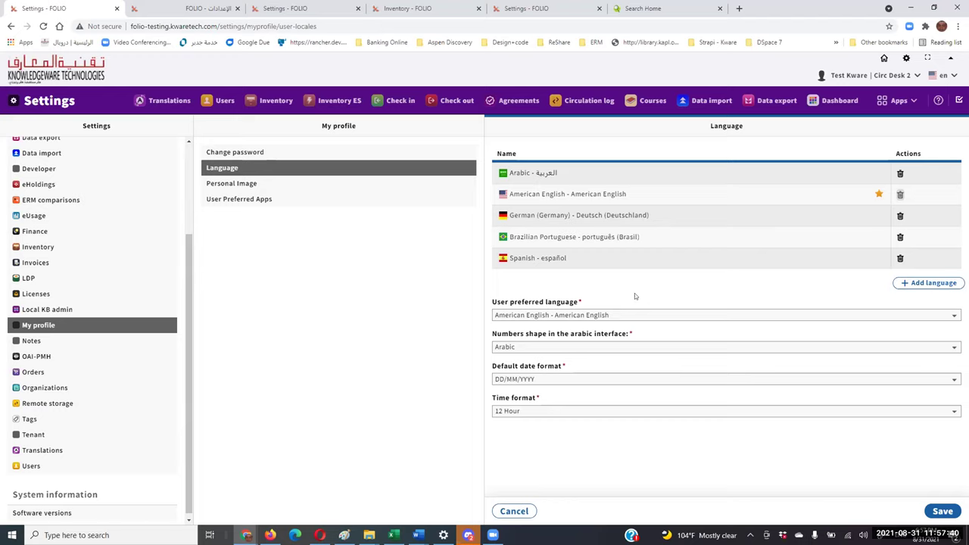
View the available options for the Arabic-interface number shape and the default date format.
{"action": "left_click", "coordinate": [520, 347]}
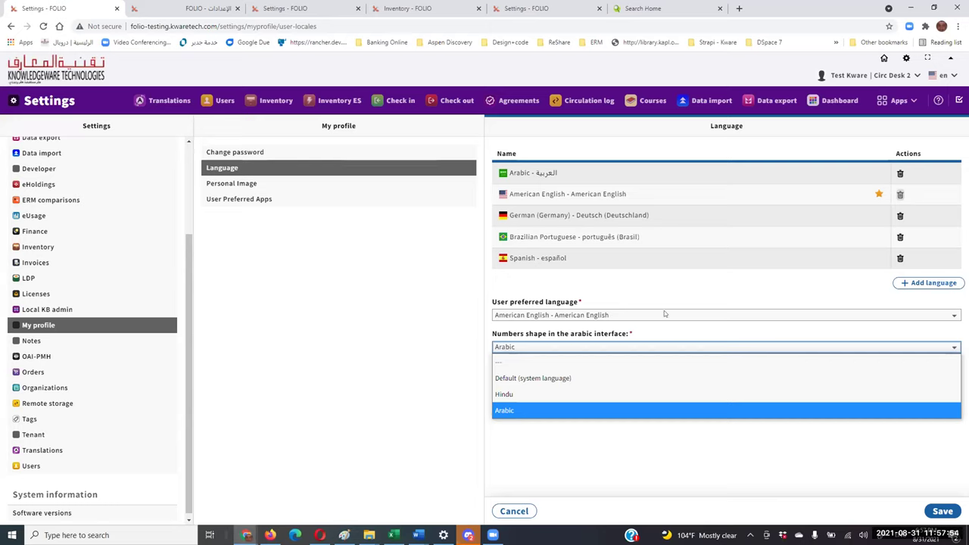
{"action": "left_click", "coordinate": [698, 283]}
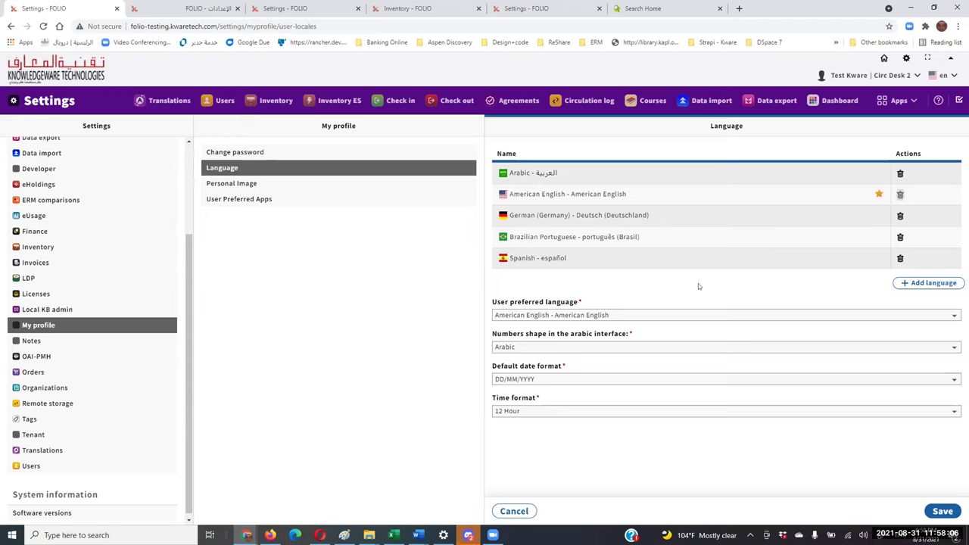
{"action": "left_click", "coordinate": [577, 377]}
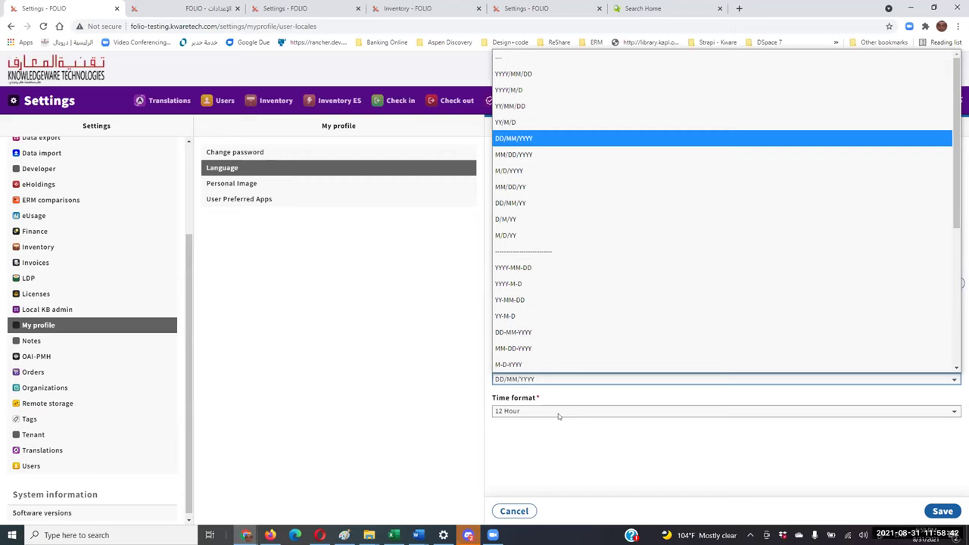
{"action": "left_click", "coordinate": [355, 389]}
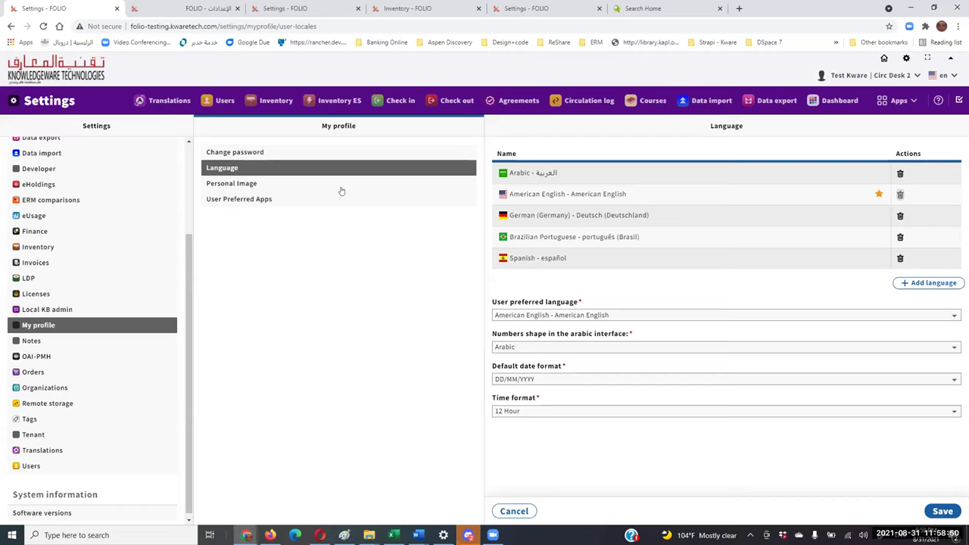
View the Resource types list in the Inventory settings of the English folio-testing Settings page.
{"action": "left_click", "coordinate": [140, 8]}
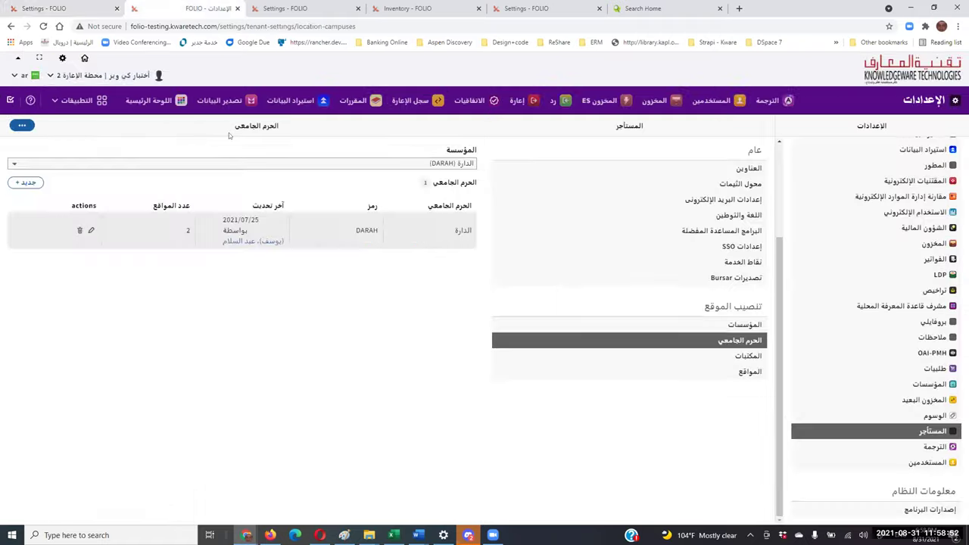
{"action": "left_click", "coordinate": [295, 6]}
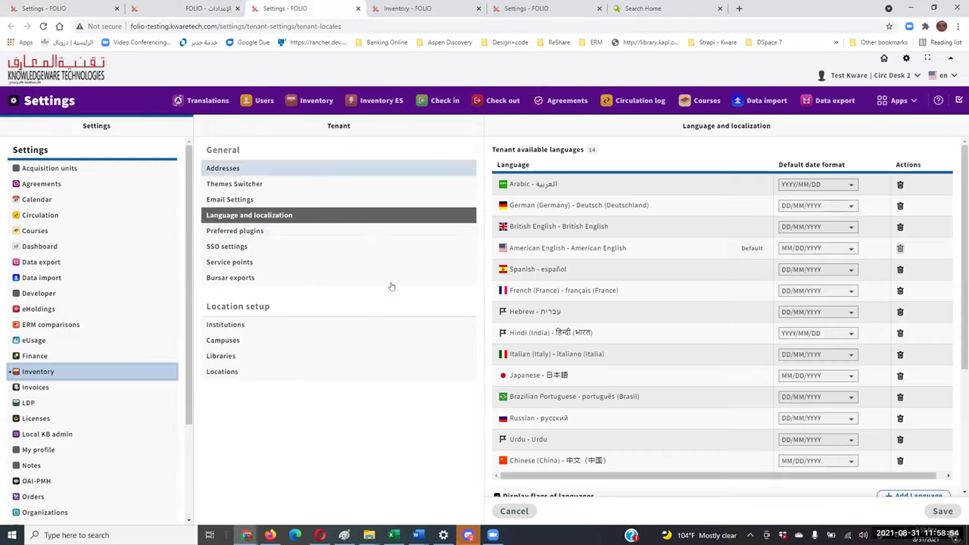
{"action": "left_click", "coordinate": [38, 372]}
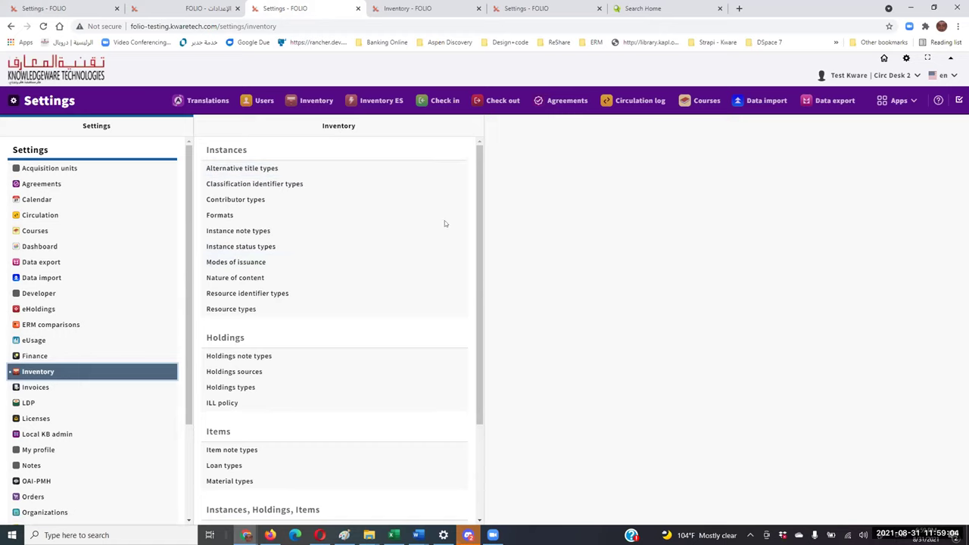
{"action": "left_click", "coordinate": [238, 311]}
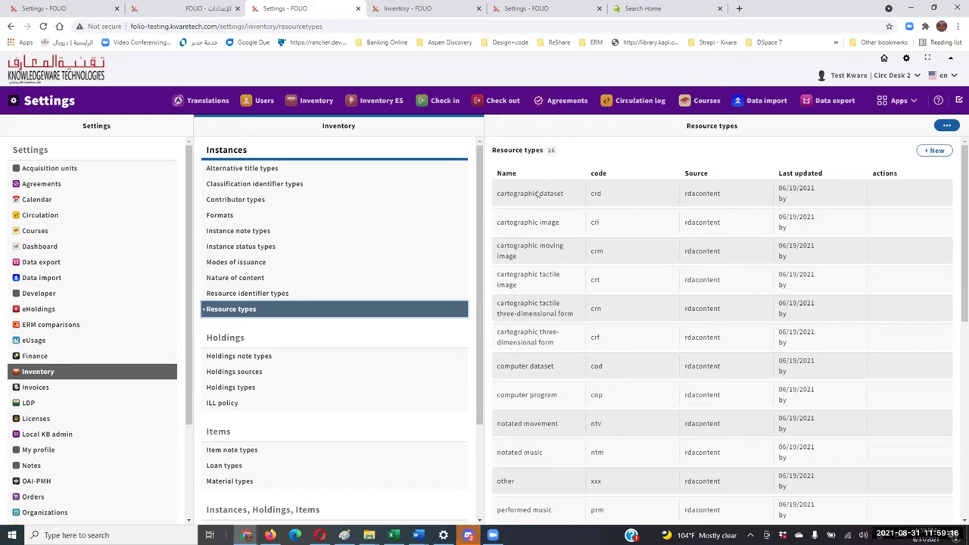
Switch to the Inventory New instance form and view its Resource type options in English.
{"action": "left_click", "coordinate": [403, 8]}
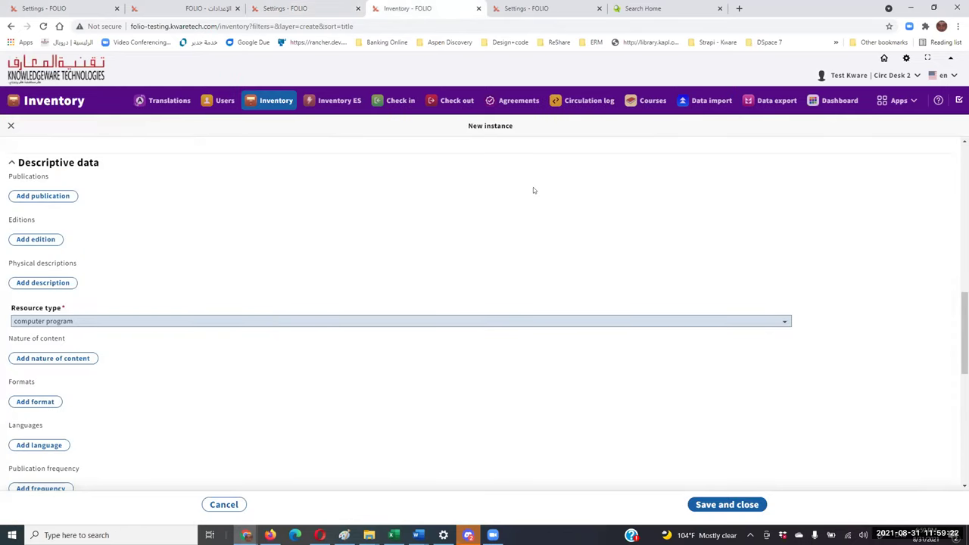
{"action": "left_click", "coordinate": [129, 322]}
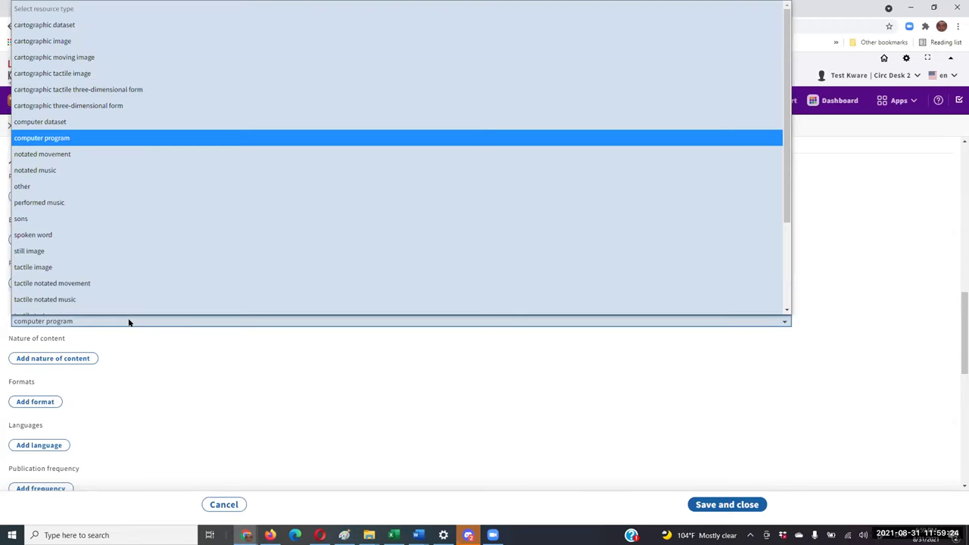
{"action": "left_click", "coordinate": [236, 410]}
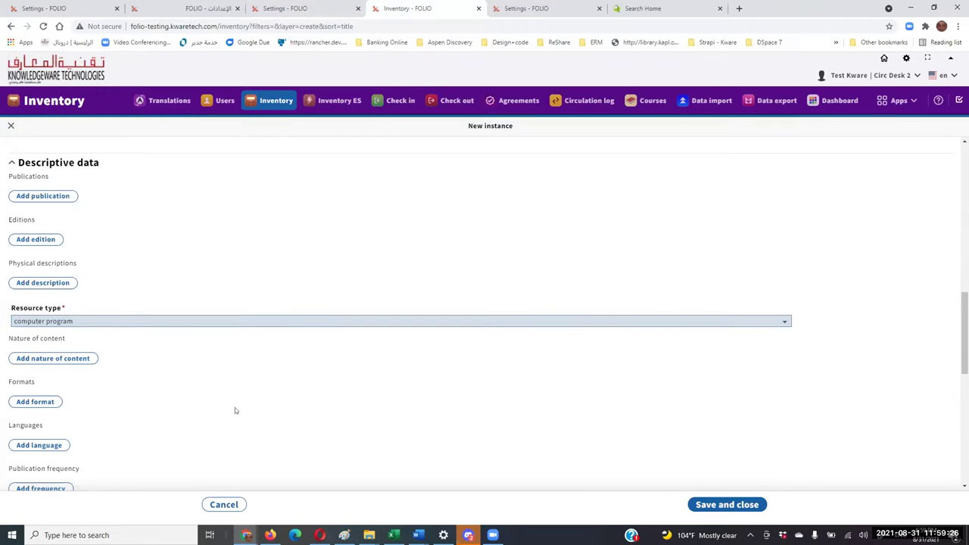
{"action": "left_click", "coordinate": [85, 322]}
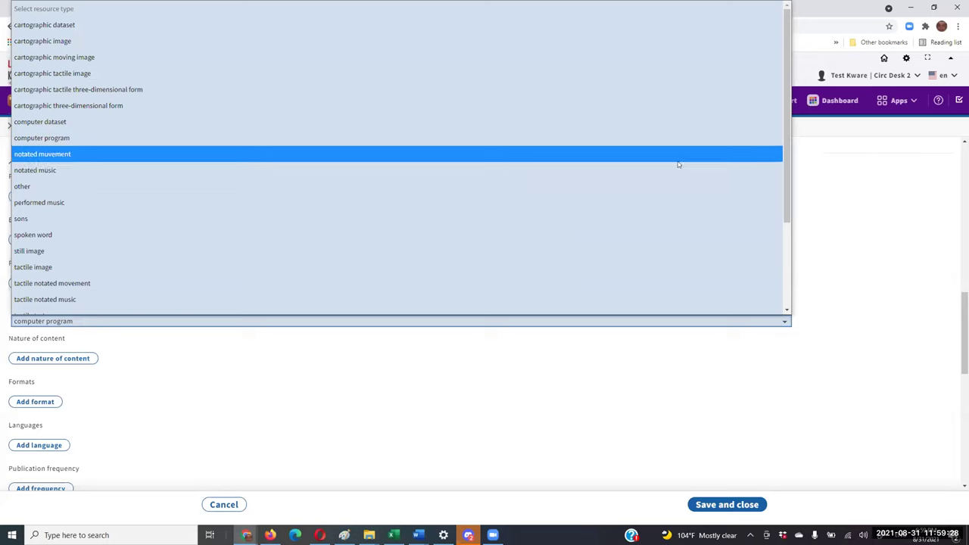
{"action": "left_click", "coordinate": [922, 194]}
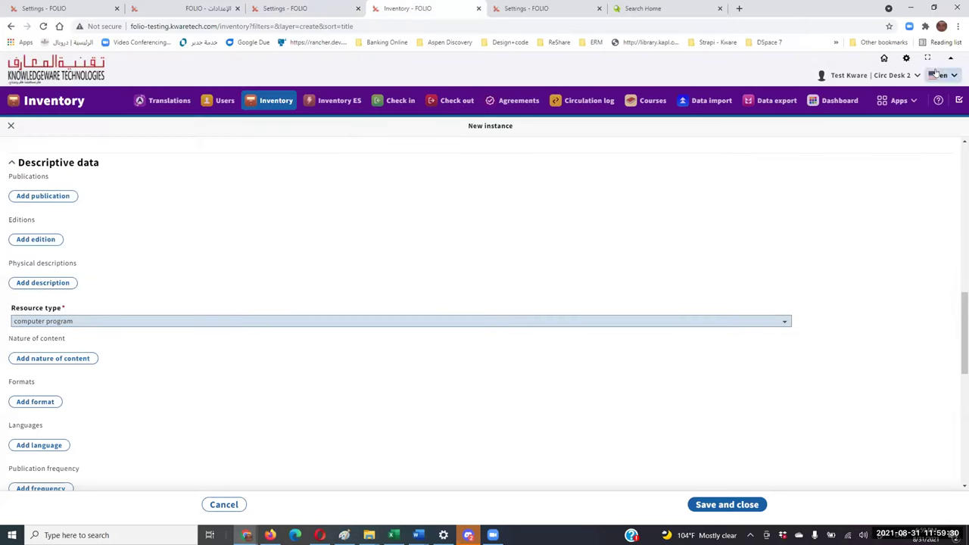
Switch the New instance form's interface to Arabic and view the translated Resource type options.
{"action": "left_click", "coordinate": [943, 75]}
{"action": "left_click", "coordinate": [860, 100]}
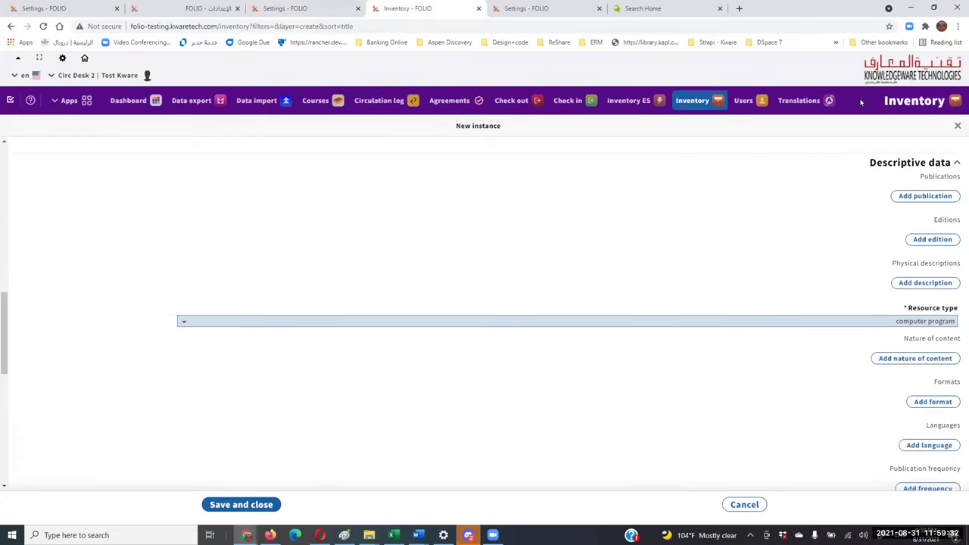
{"action": "left_click", "coordinate": [812, 324]}
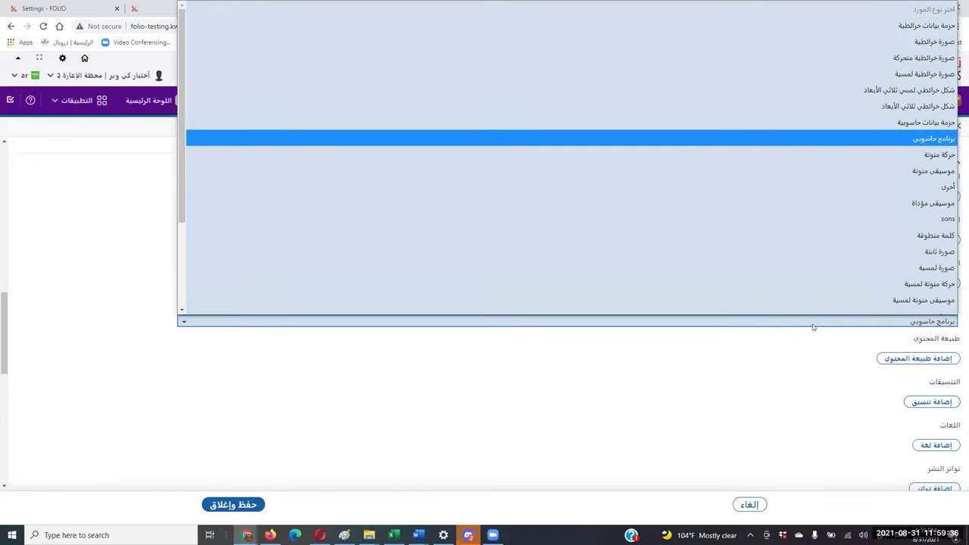
{"action": "left_click", "coordinate": [747, 388]}
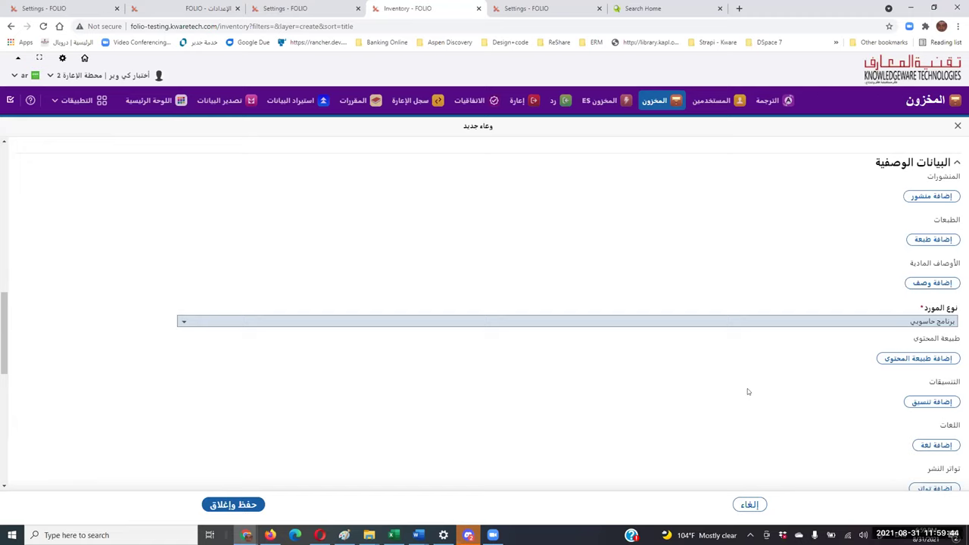
Switch the New instance form's interface to Chinese and view the translated Resource type options.
{"action": "left_click", "coordinate": [24, 75]}
{"action": "left_click", "coordinate": [163, 97]}
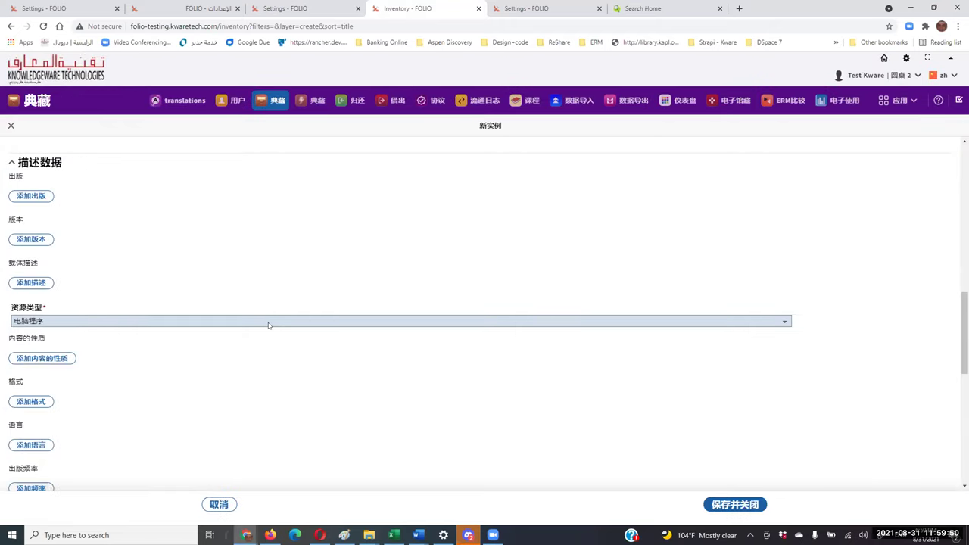
{"action": "left_click", "coordinate": [268, 322]}
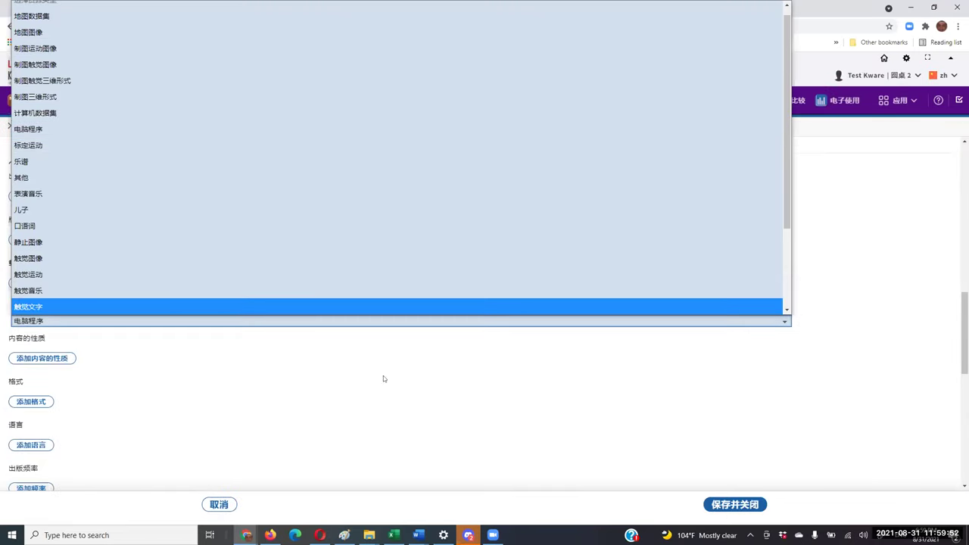
Close the New instance form's Resource type options and switch the interface back to Arabic.
{"action": "left_click", "coordinate": [488, 368]}
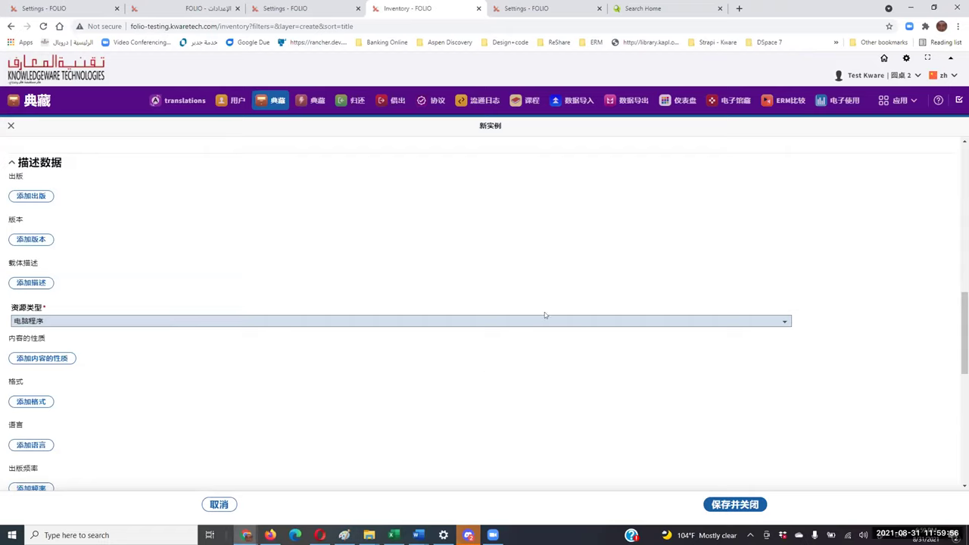
{"action": "left_click", "coordinate": [834, 79]}
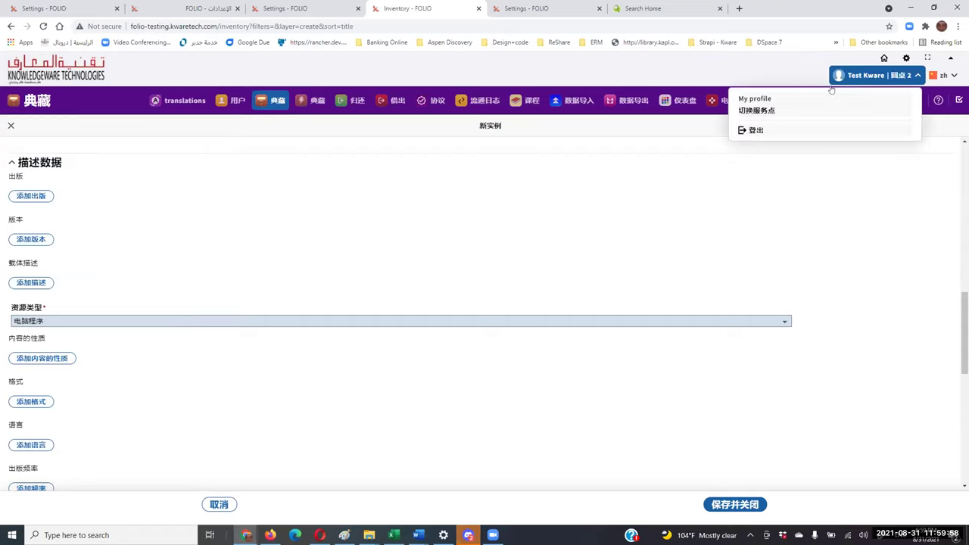
{"action": "left_click", "coordinate": [954, 76]}
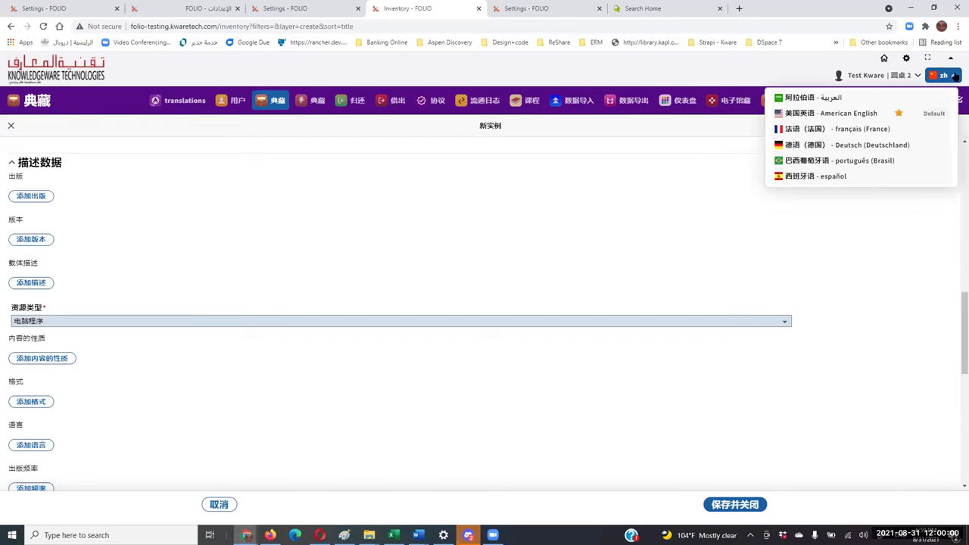
{"action": "left_click", "coordinate": [836, 99]}
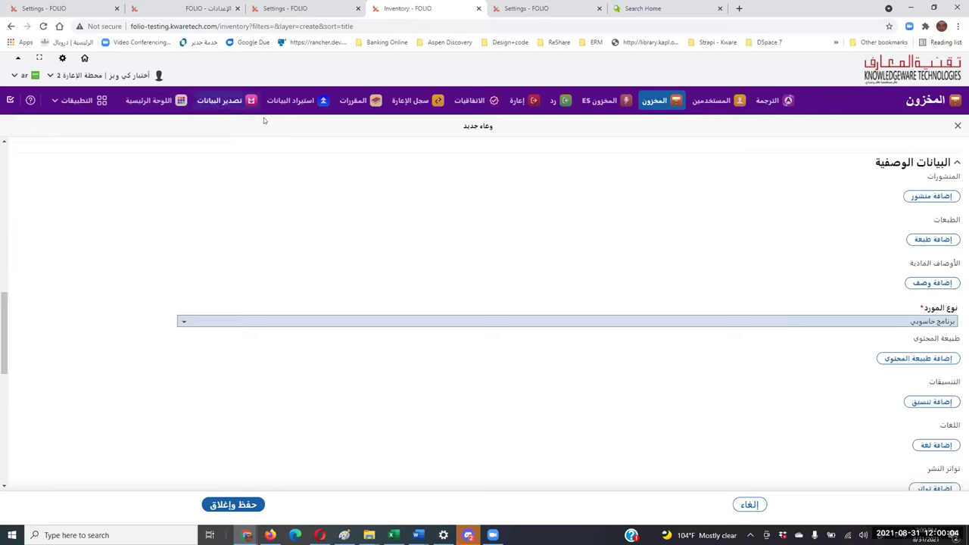
Leave the unsaved New instance form for the Users app and switch its interface to American English.
{"action": "left_click", "coordinate": [706, 103]}
{"action": "left_click", "coordinate": [580, 192]}
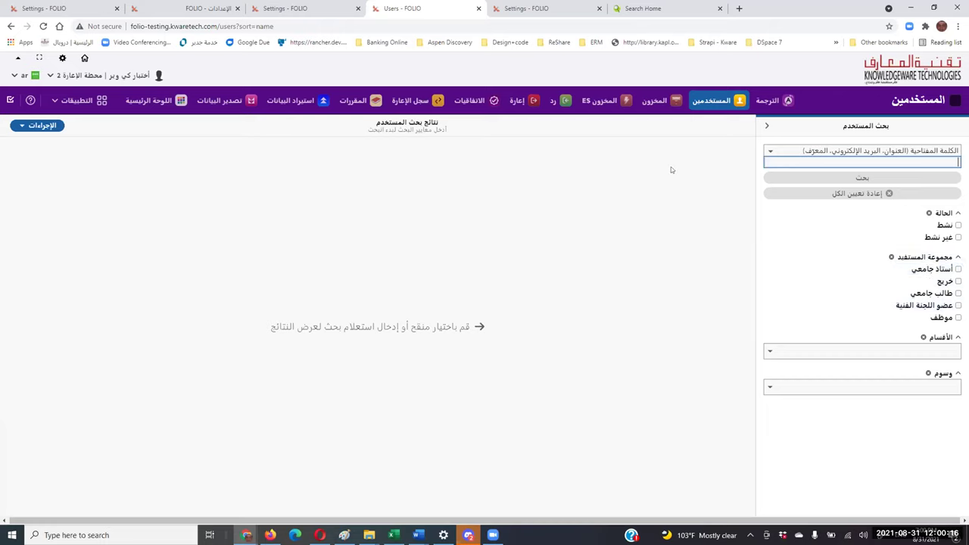
{"action": "left_click", "coordinate": [22, 76]}
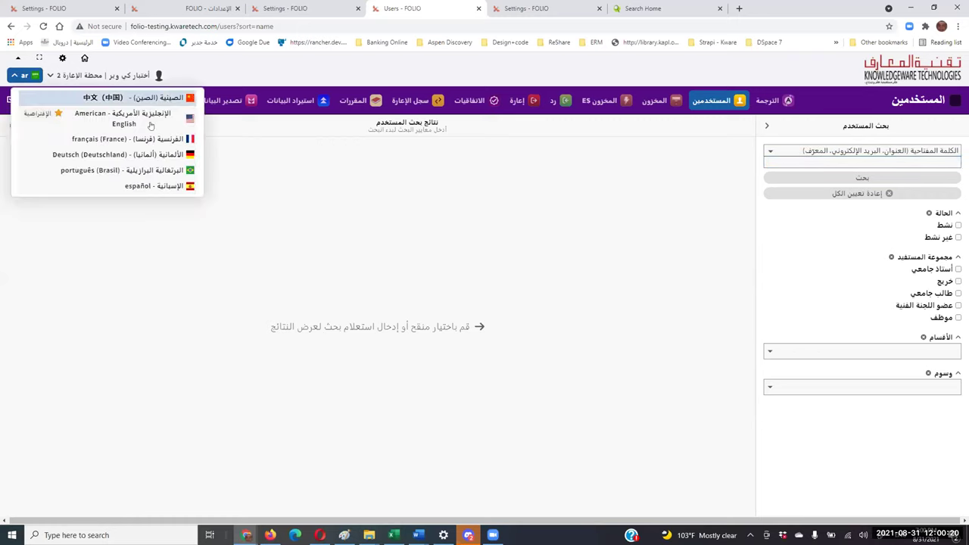
{"action": "left_click", "coordinate": [151, 125]}
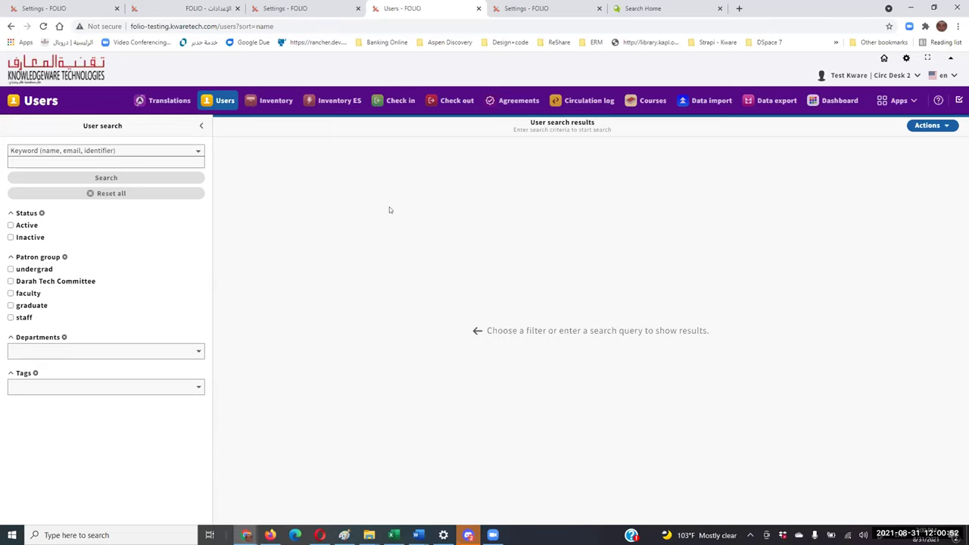
Return to the My profile language settings page, go to the Users app from it, and open the app's English help documentation.
{"action": "left_click", "coordinate": [154, 11]}
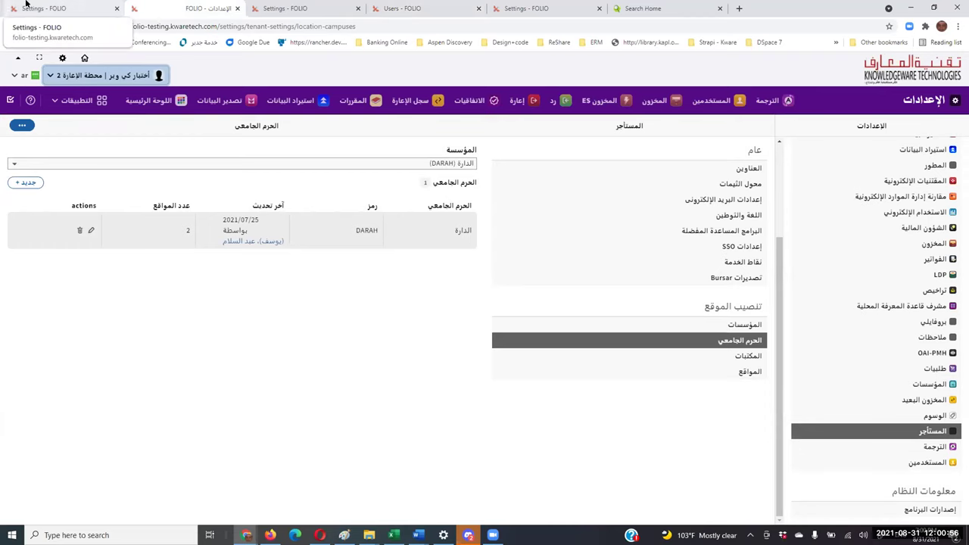
{"action": "left_click", "coordinate": [319, 6]}
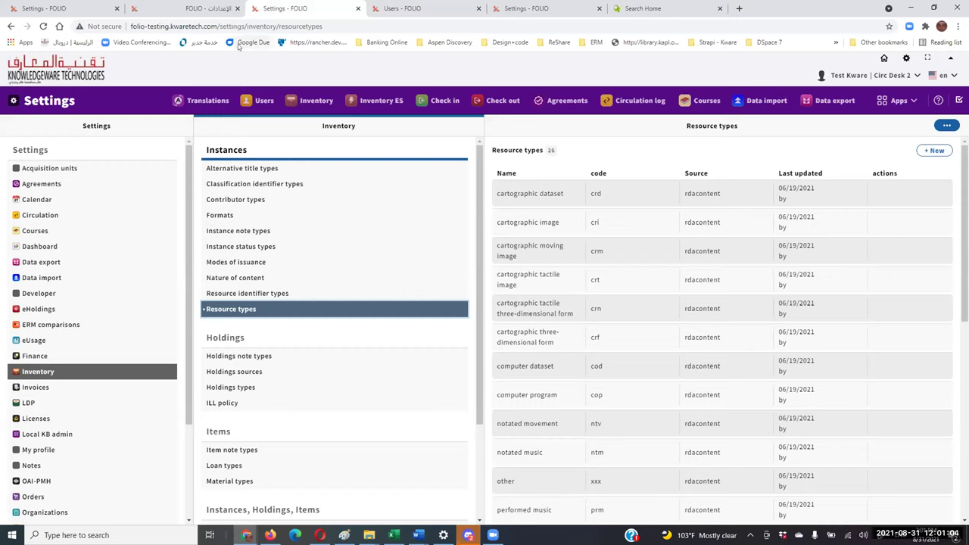
{"action": "left_click", "coordinate": [76, 8]}
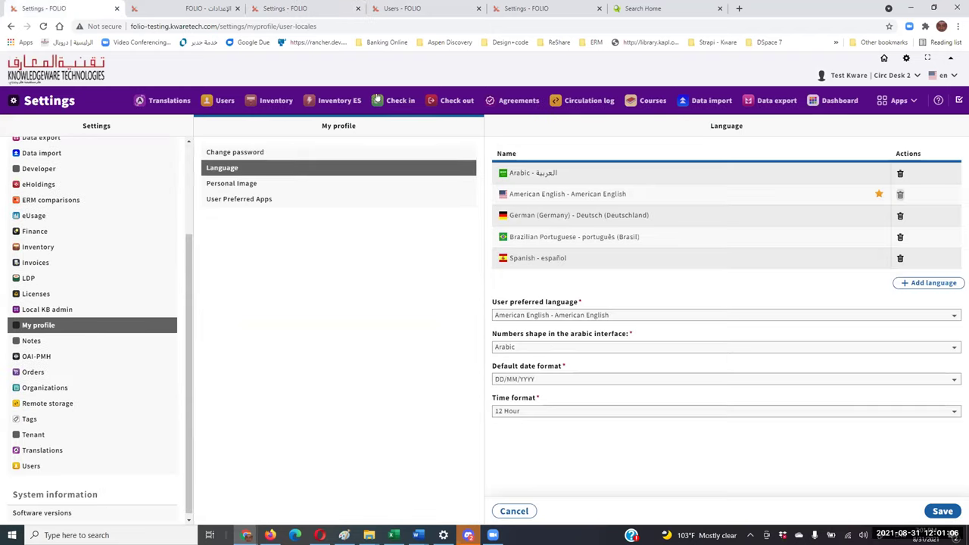
{"action": "left_click", "coordinate": [224, 106]}
{"action": "left_click", "coordinate": [383, 192]}
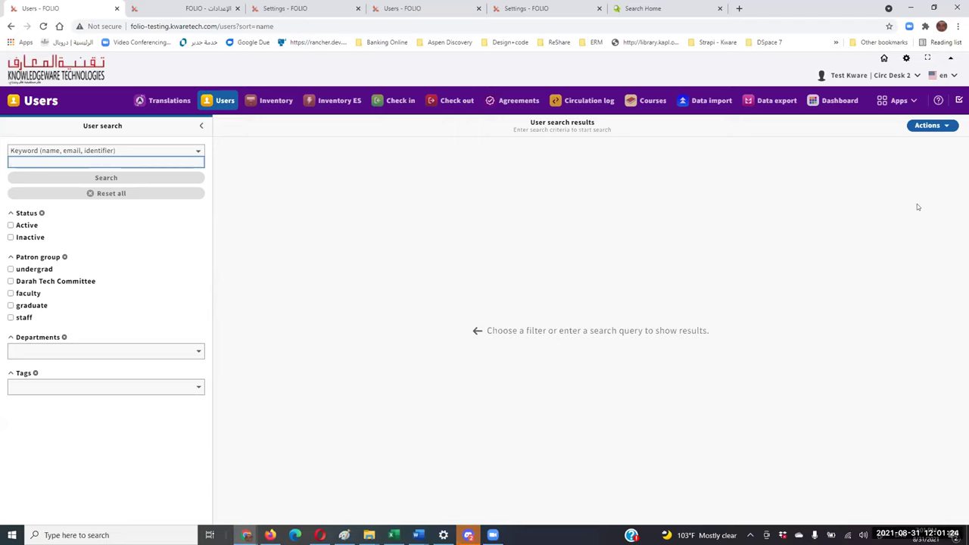
{"action": "left_click", "coordinate": [937, 102]}
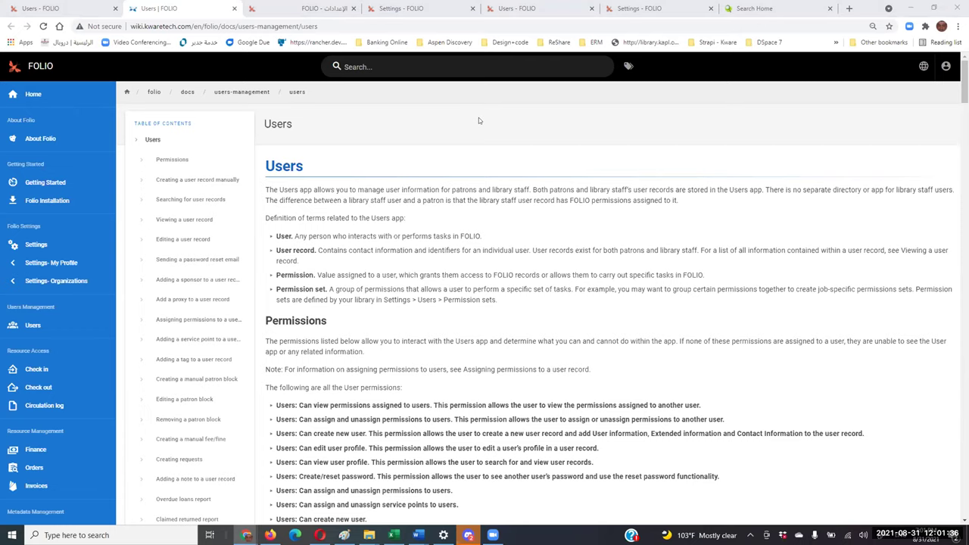
Switch the Users app's interface to Arabic and open its Arabic help documentation.
{"action": "left_click", "coordinate": [37, 8]}
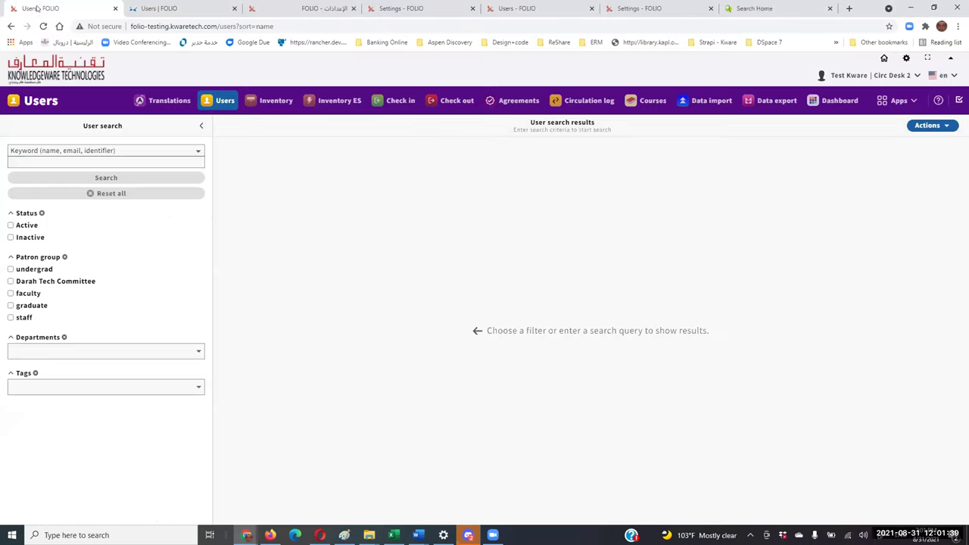
{"action": "left_click", "coordinate": [951, 76]}
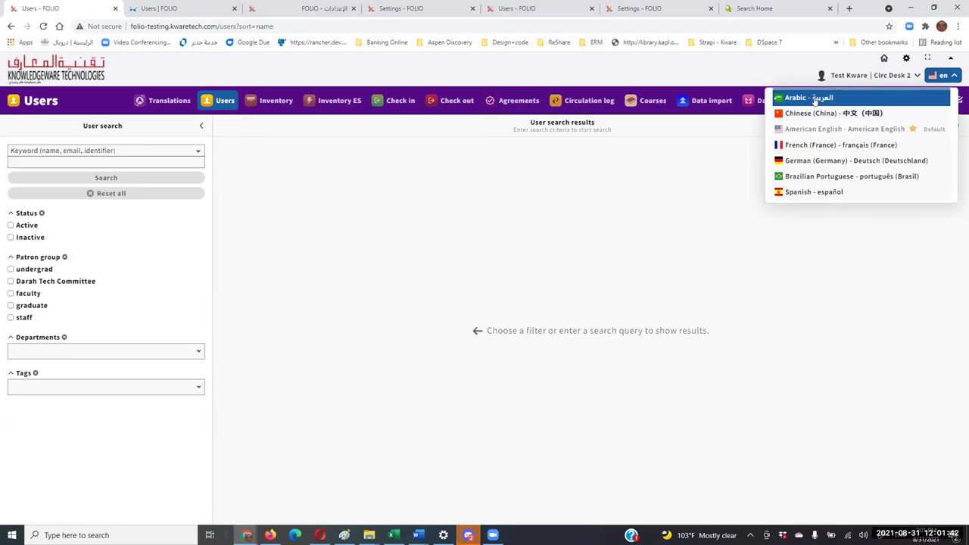
{"action": "left_click", "coordinate": [809, 95]}
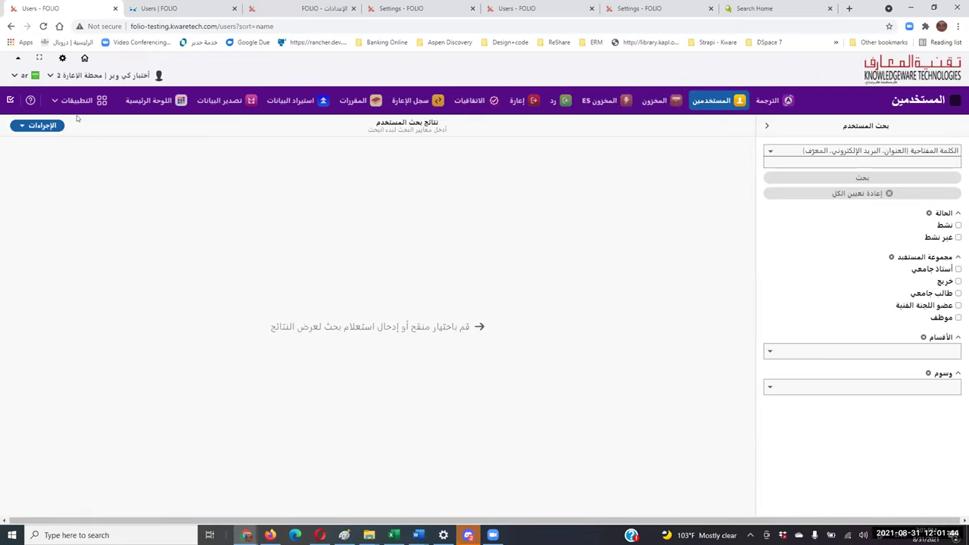
{"action": "left_click", "coordinate": [29, 100]}
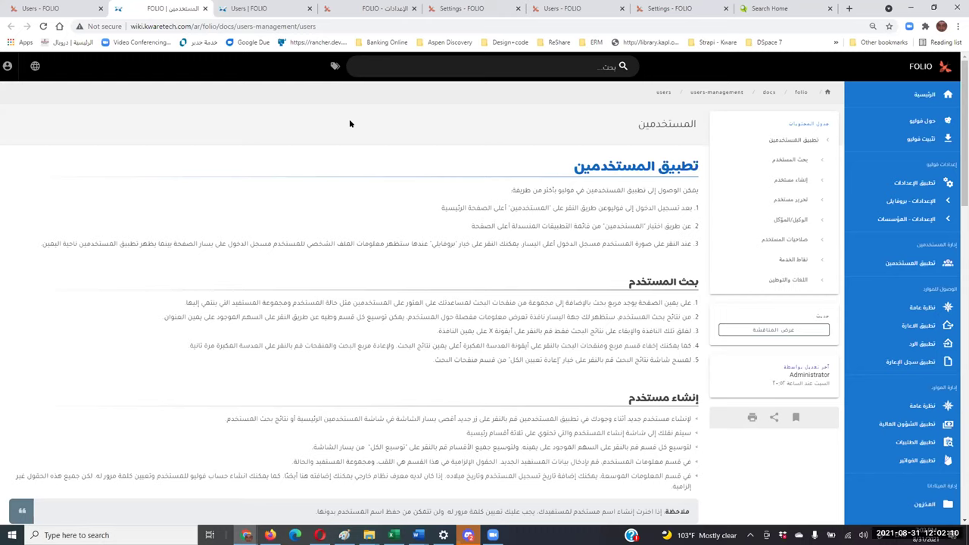
Switch to the VuFind catalog, search all fields for "*", and look over the results.
{"action": "left_click", "coordinate": [765, 8]}
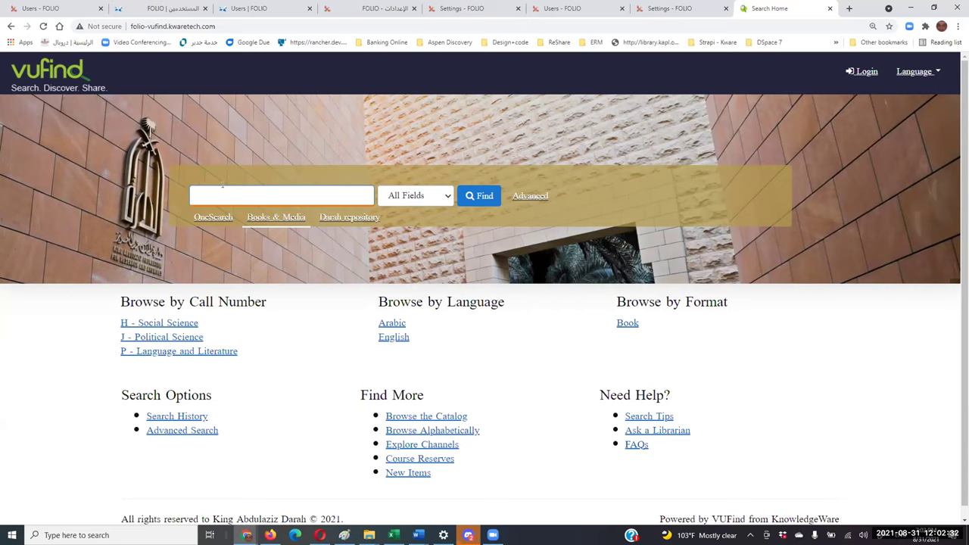
{"action": "type", "text": "*"}
{"action": "left_click", "coordinate": [481, 197]}
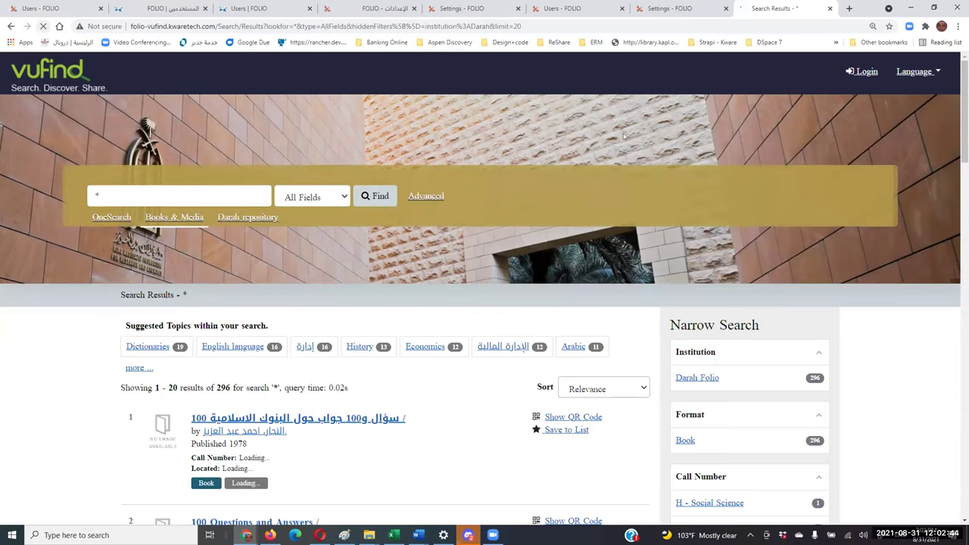
{"action": "scroll", "coordinate": [920, 79], "scroll_direction": "down", "scroll_amount": 5}
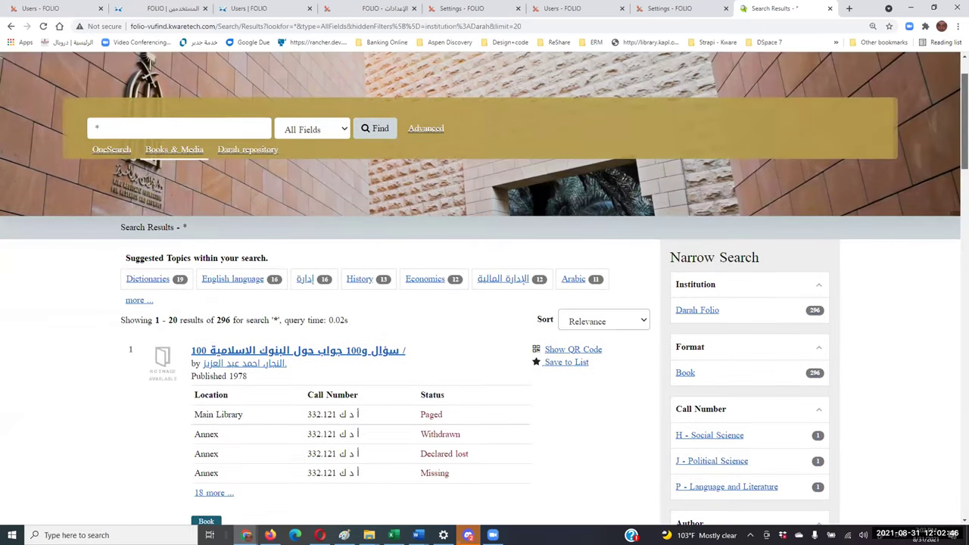
{"action": "scroll", "coordinate": [920, 79], "scroll_direction": "up", "scroll_amount": 5}
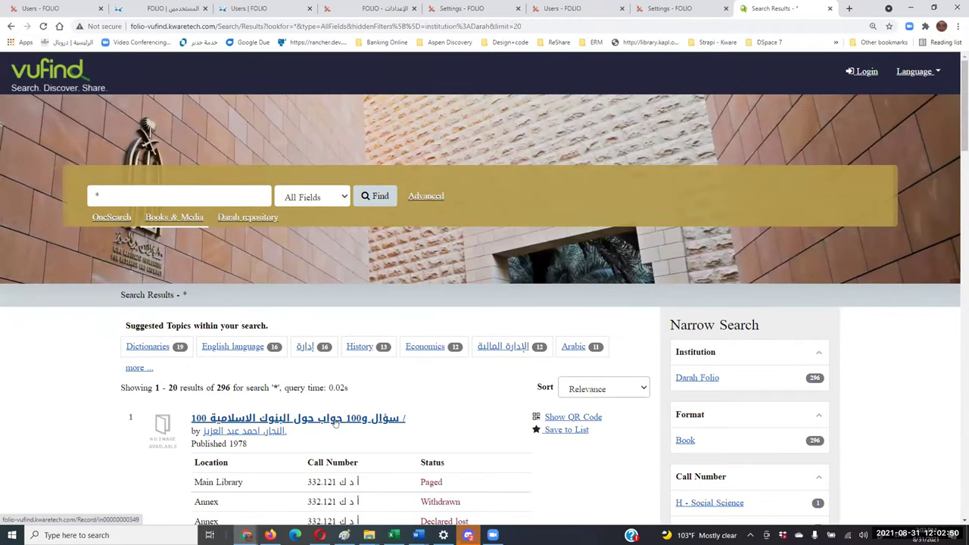
Open the first search result's record and examine the statuses of its copies in English.
{"action": "left_click", "coordinate": [335, 422]}
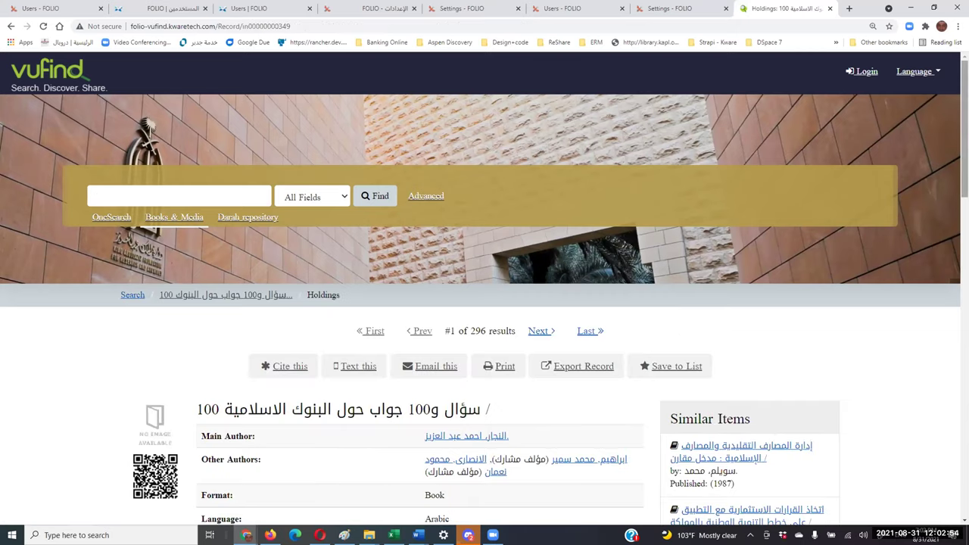
{"action": "scroll", "coordinate": [485, 303], "scroll_direction": "down", "scroll_amount": 10}
{"action": "scroll", "coordinate": [473, 239], "scroll_direction": "up", "scroll_amount": 1}
{"action": "scroll", "coordinate": [473, 239], "scroll_direction": "down", "scroll_amount": 2}
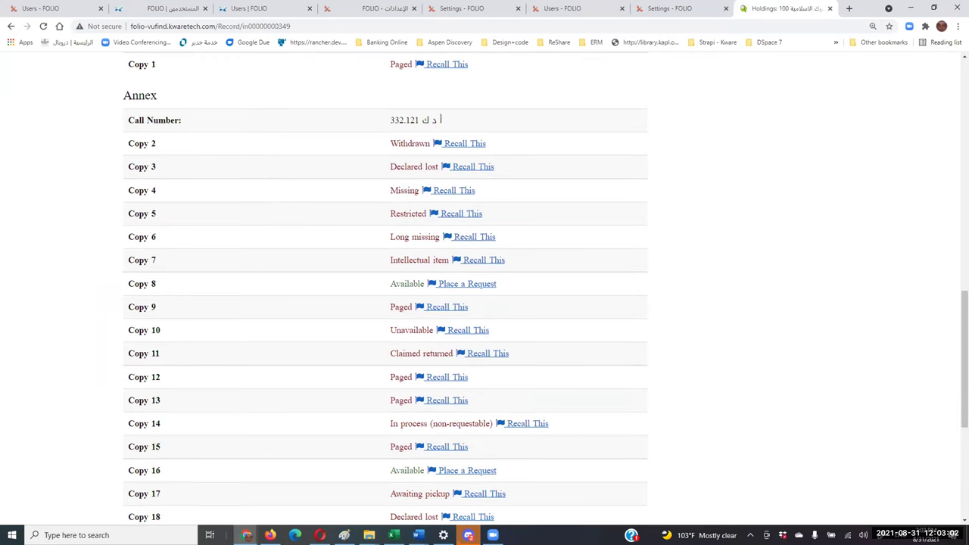
Switch the VuFind record page to Arabic and examine its translated details and holdings.
{"action": "scroll", "coordinate": [913, 109], "scroll_direction": "up", "scroll_amount": 15}
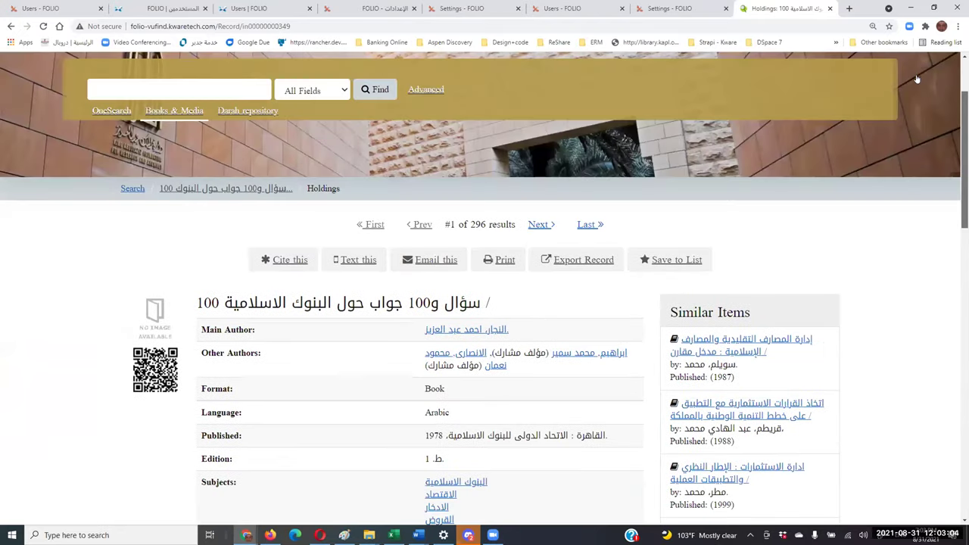
{"action": "scroll", "coordinate": [916, 79], "scroll_direction": "up", "scroll_amount": 3}
{"action": "left_click", "coordinate": [916, 72]}
{"action": "left_click", "coordinate": [889, 114]}
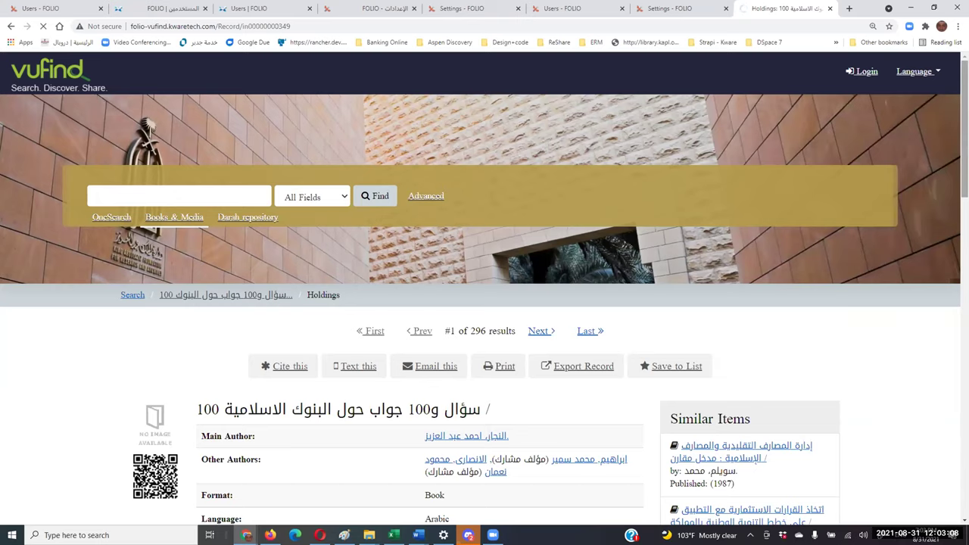
{"action": "scroll", "coordinate": [485, 303], "scroll_direction": "down", "scroll_amount": 1}
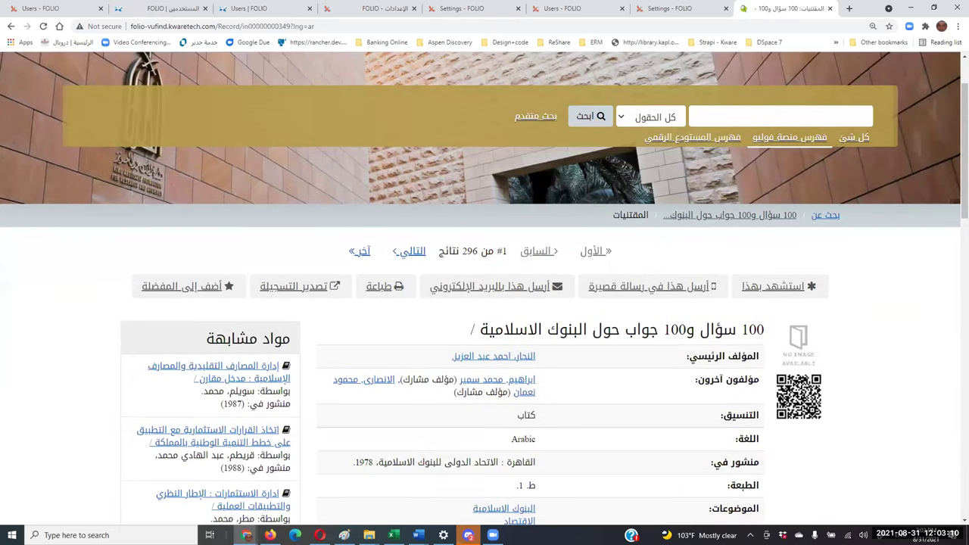
{"action": "scroll", "coordinate": [949, 72], "scroll_direction": "down", "scroll_amount": 9}
{"action": "scroll", "coordinate": [949, 73], "scroll_direction": "up", "scroll_amount": 4}
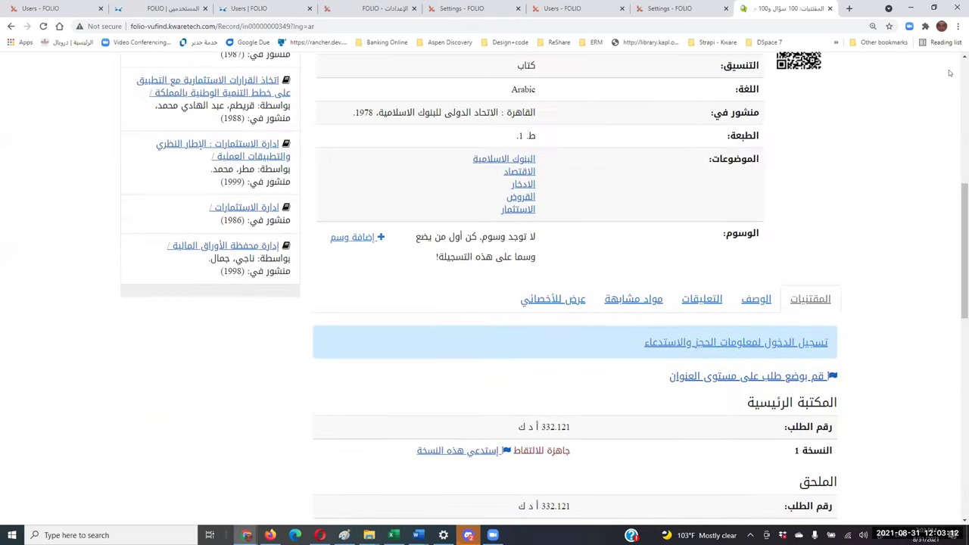
Examine the VuFind record's copy statuses in French and return to the Arabic FOLIO Users page.
{"action": "scroll", "coordinate": [950, 73], "scroll_direction": "up", "scroll_amount": 6}
{"action": "left_click", "coordinate": [24, 71]}
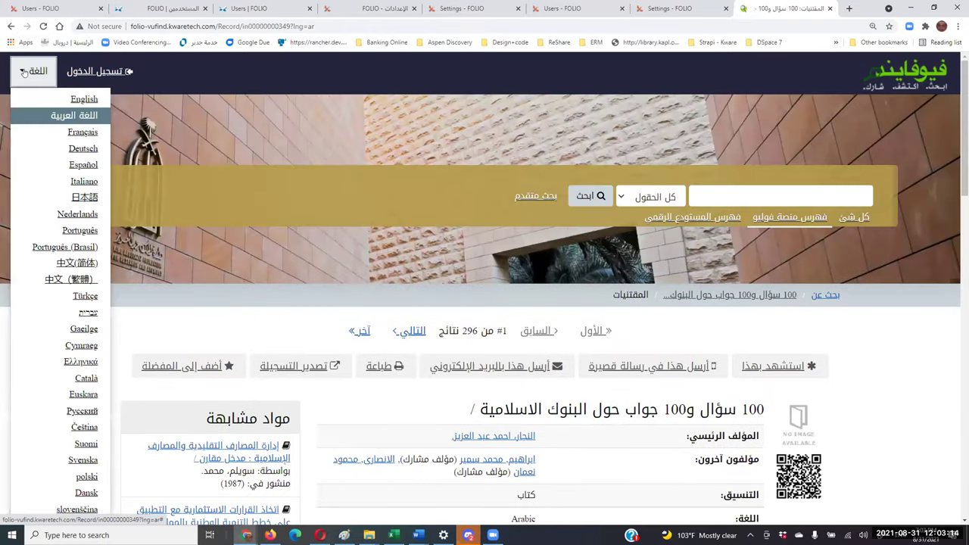
{"action": "left_click", "coordinate": [83, 132]}
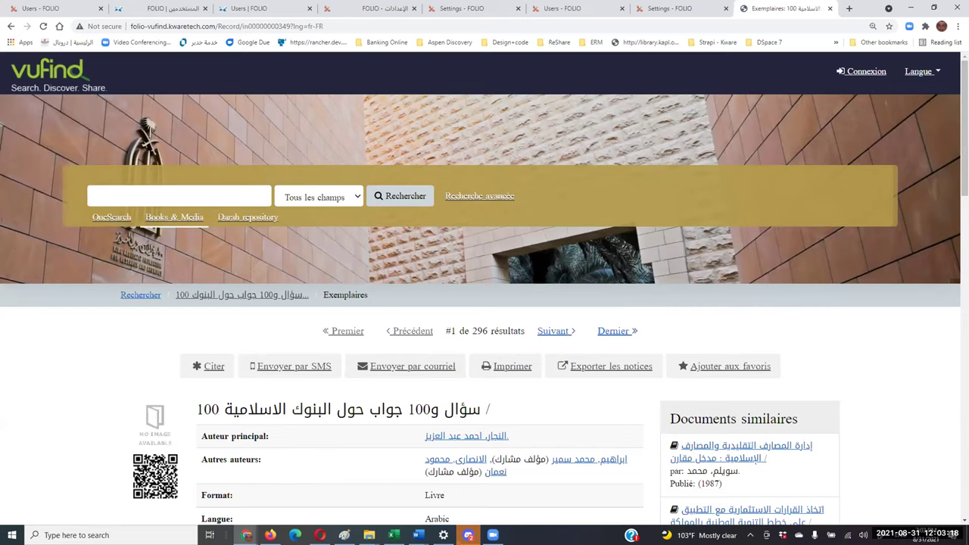
{"action": "scroll", "coordinate": [485, 288], "scroll_direction": "down", "scroll_amount": 5}
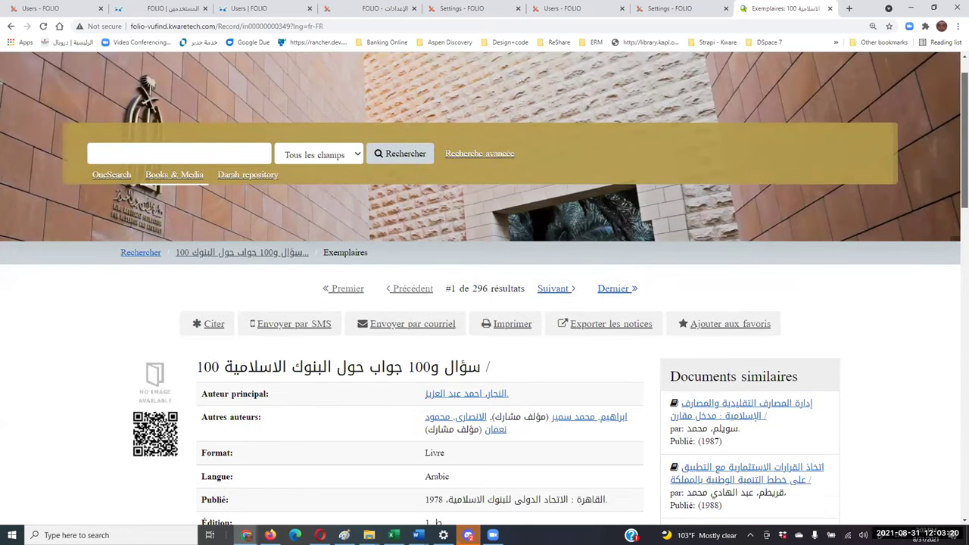
{"action": "scroll", "coordinate": [484, 287], "scroll_direction": "down", "scroll_amount": 7}
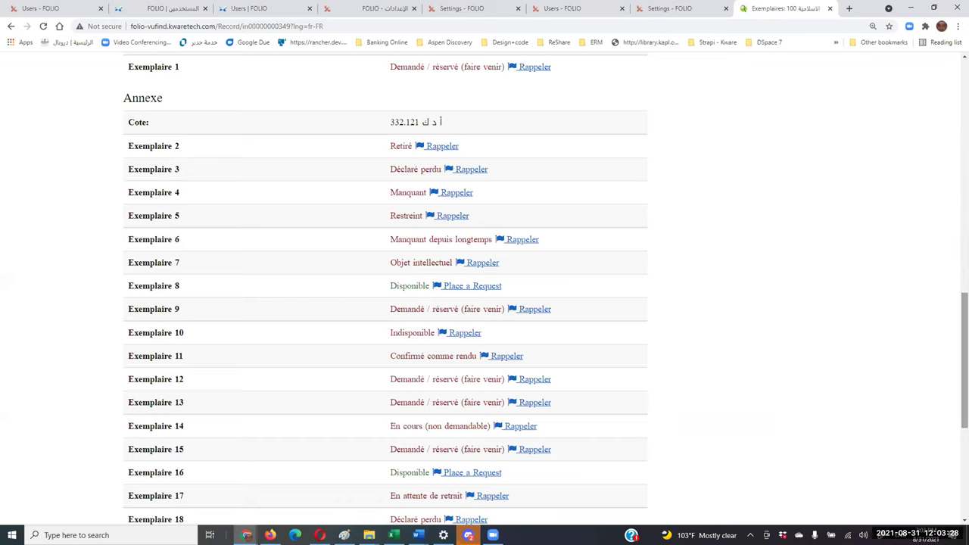
{"action": "scroll", "coordinate": [182, 172], "scroll_direction": "down", "scroll_amount": 1}
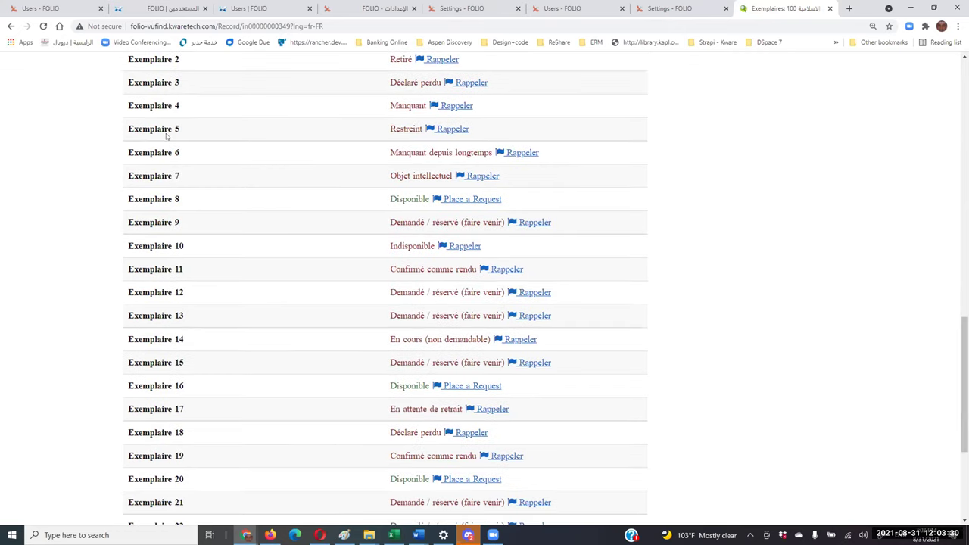
{"action": "left_click", "coordinate": [39, 8]}
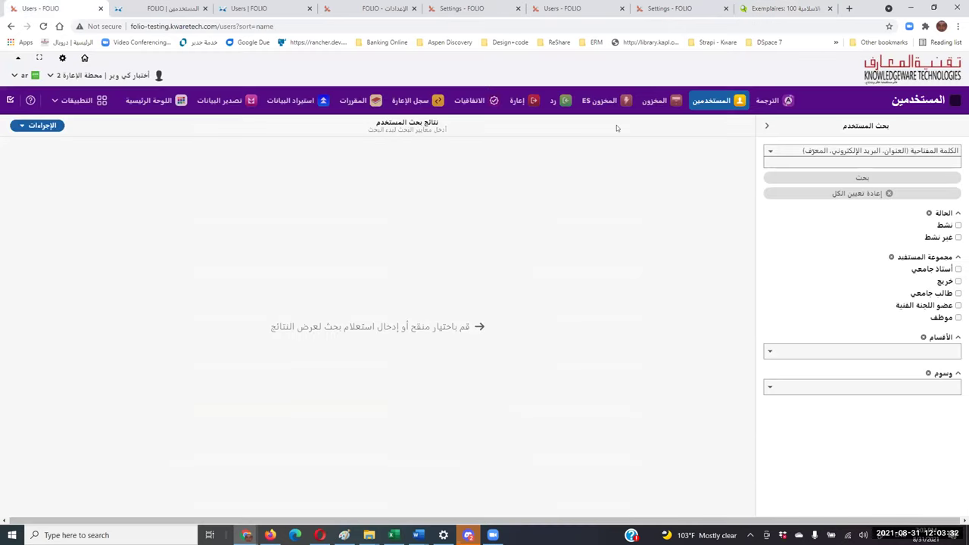